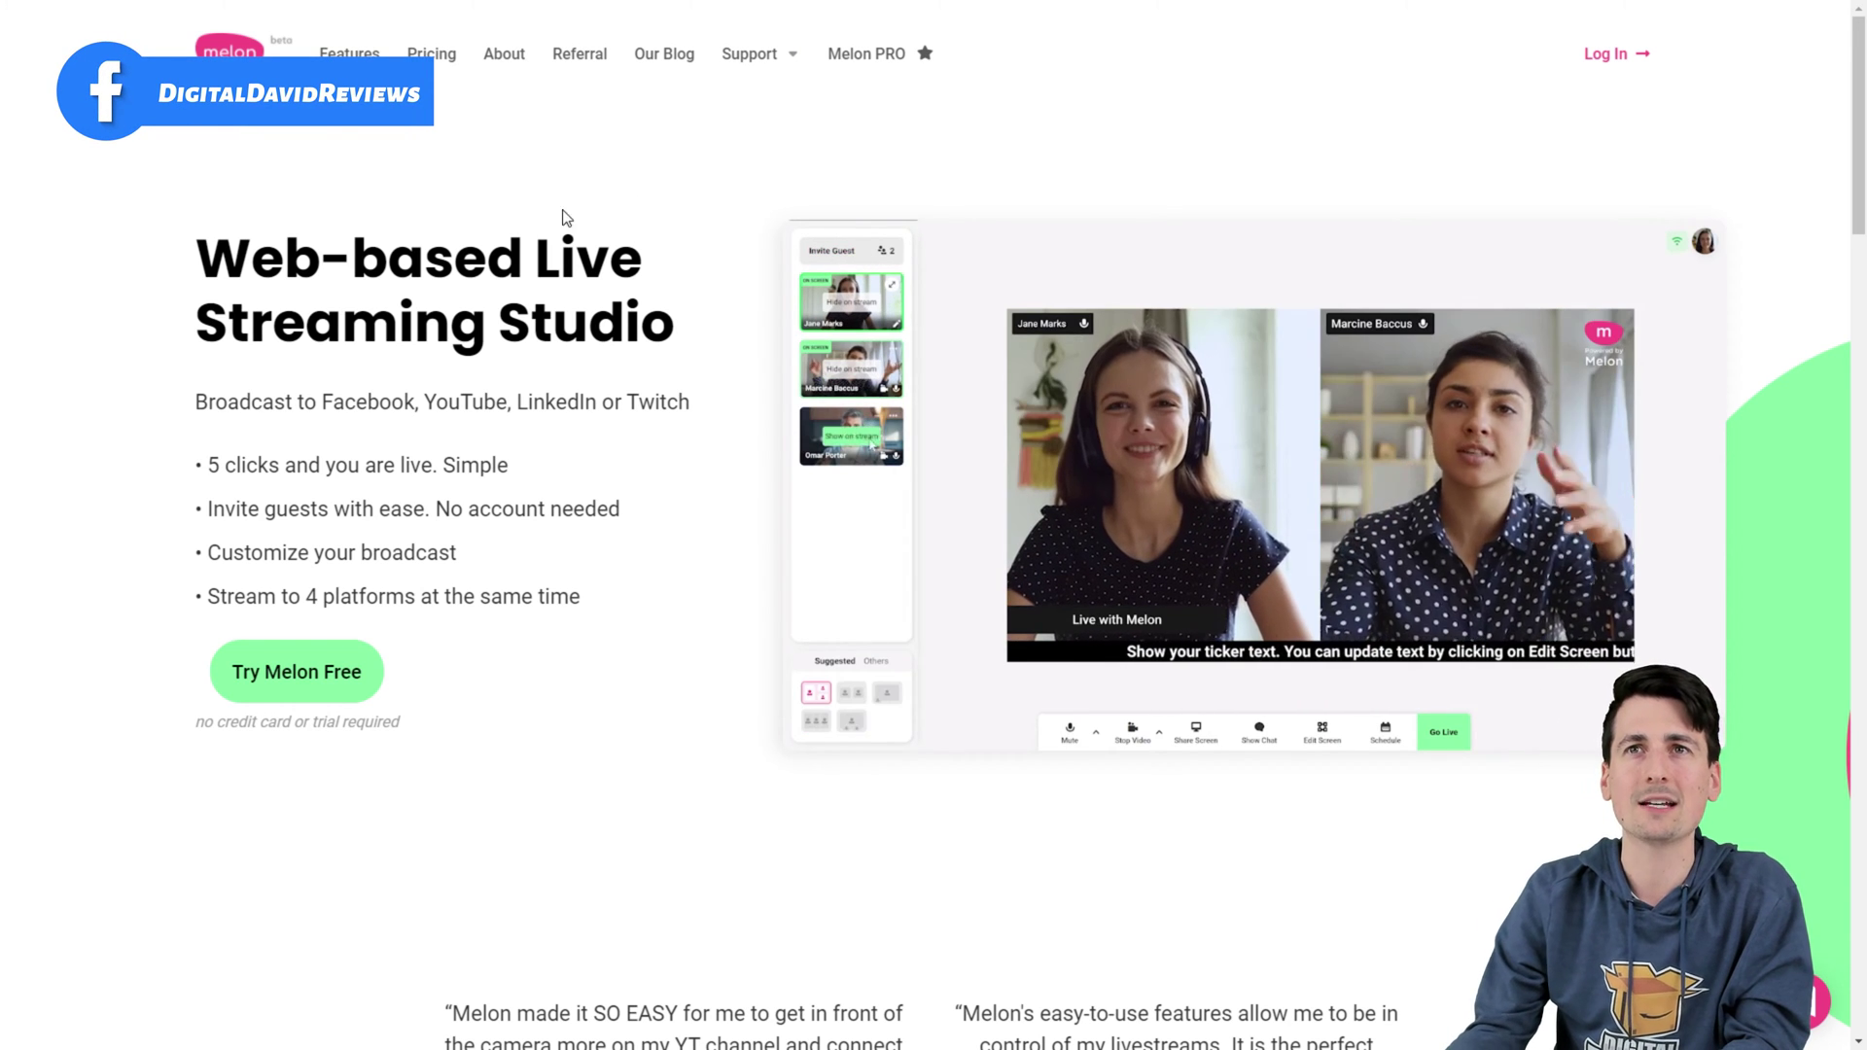
pyautogui.click(346, 59)
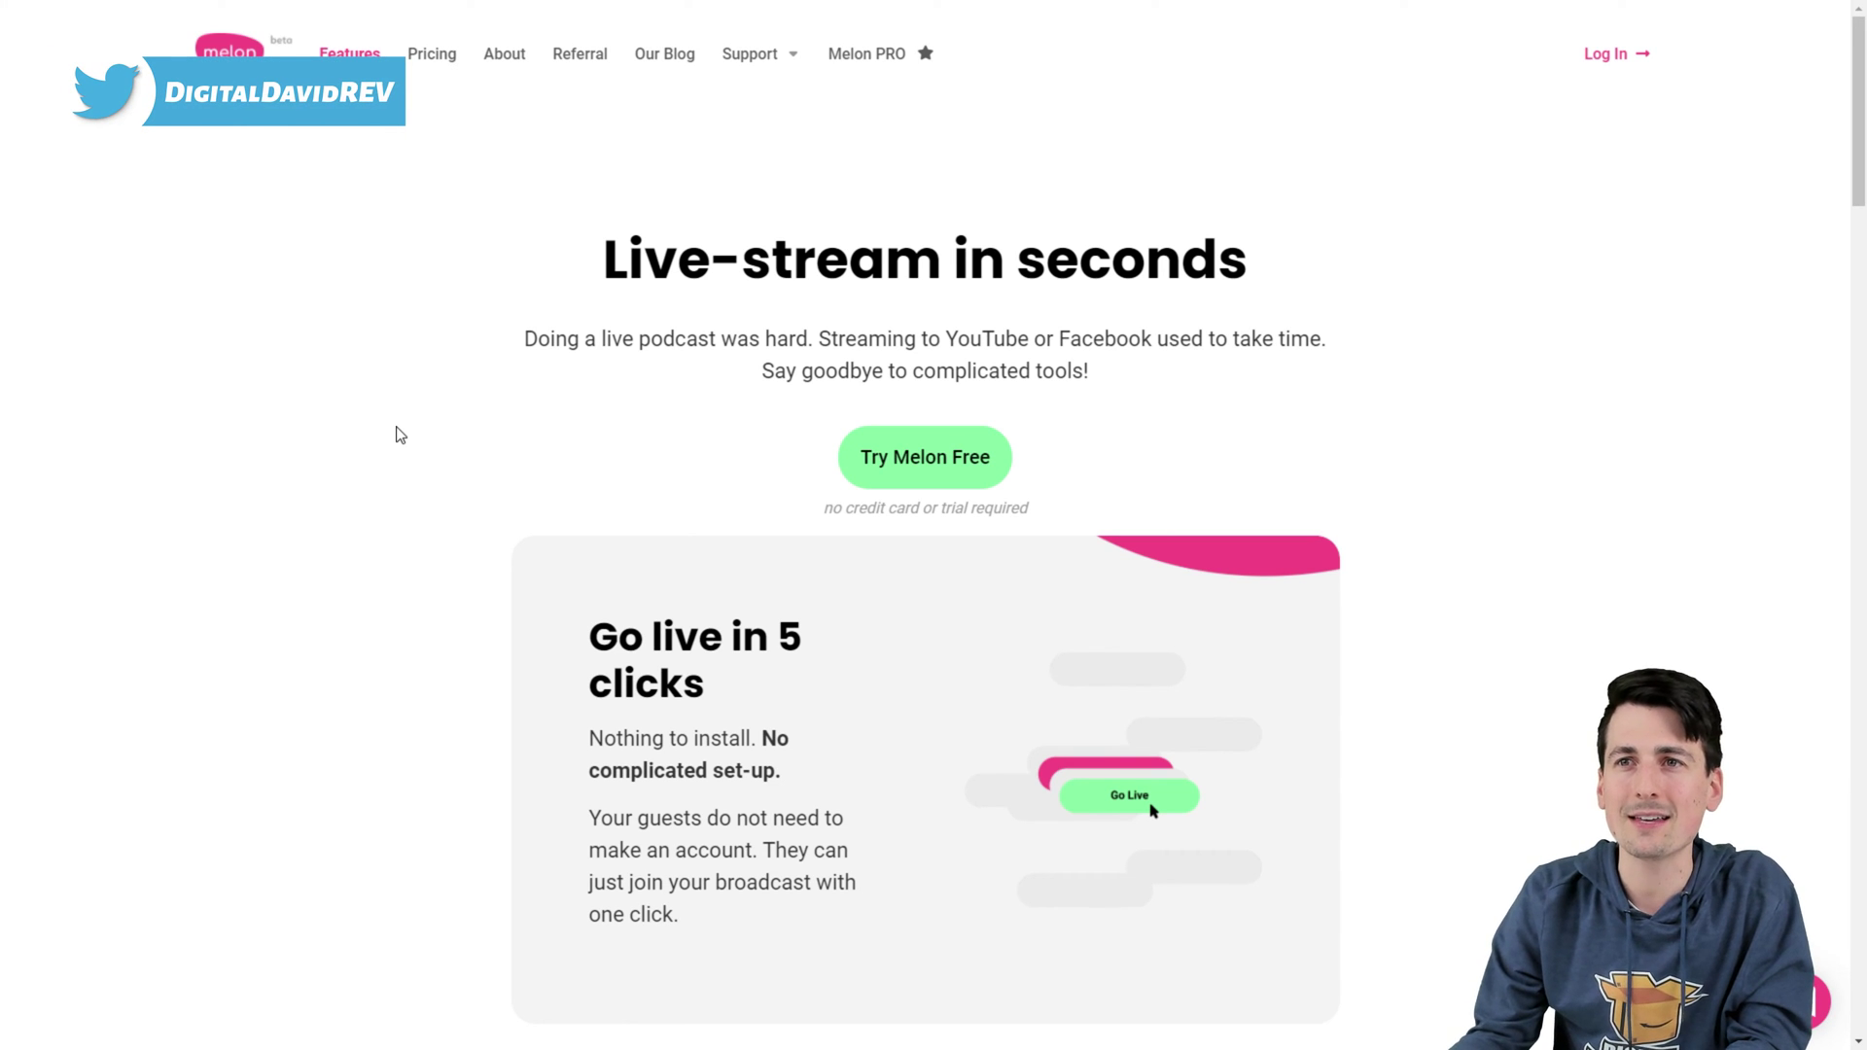
pyautogui.scroll(-4, 400, 435)
pyautogui.scroll(-1, 400, 427)
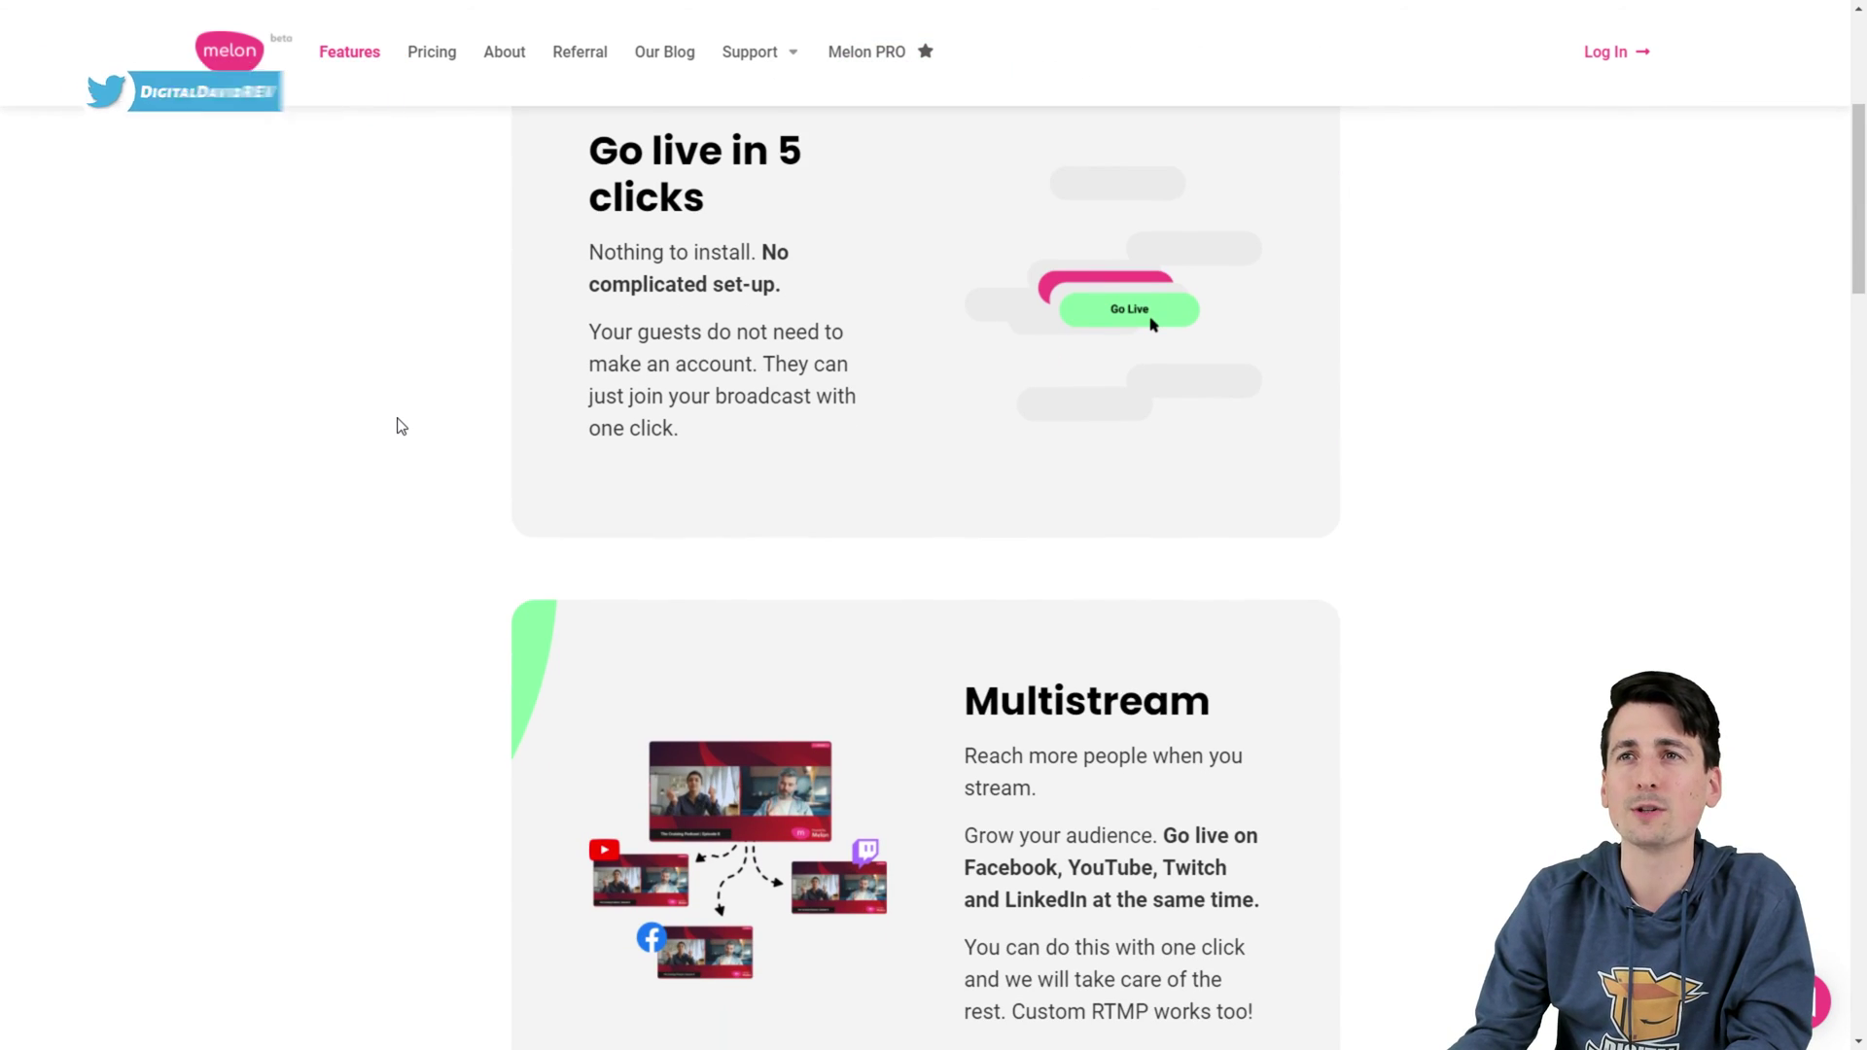
pyautogui.scroll(-4, 399, 435)
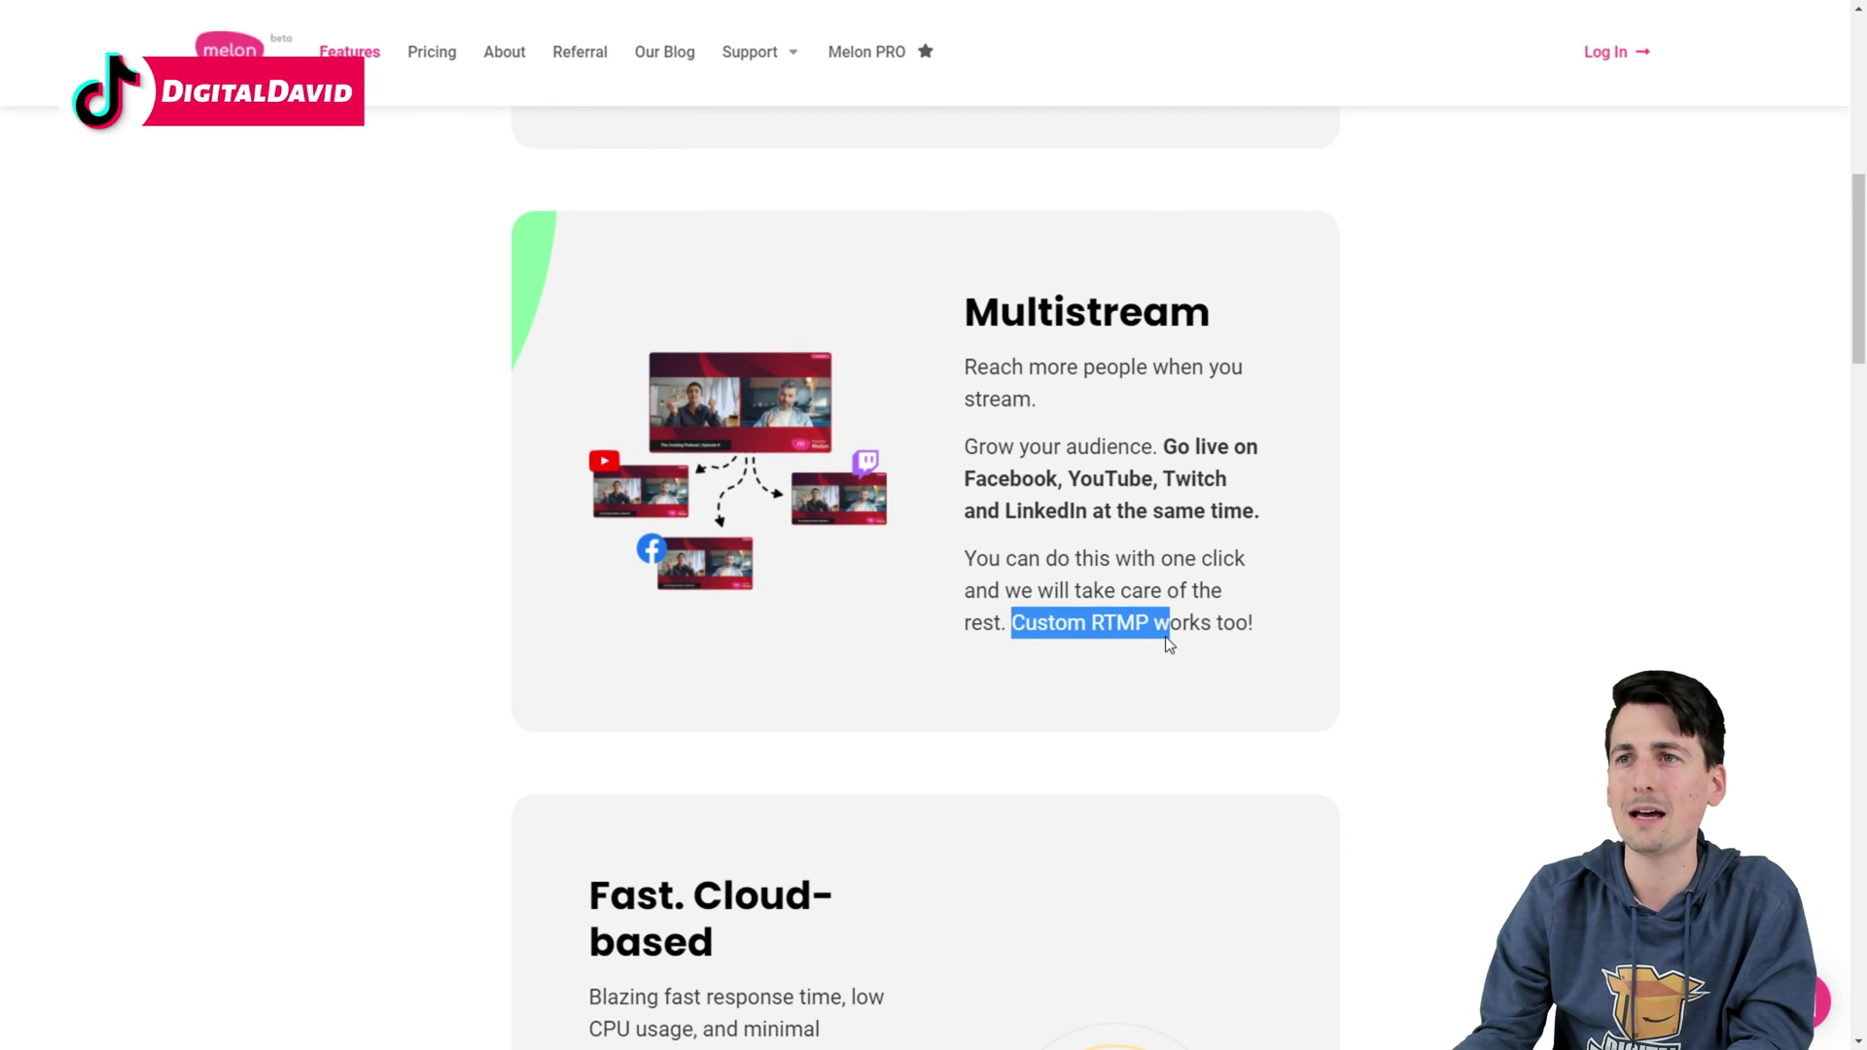
pyautogui.scroll(-5, 1157, 637)
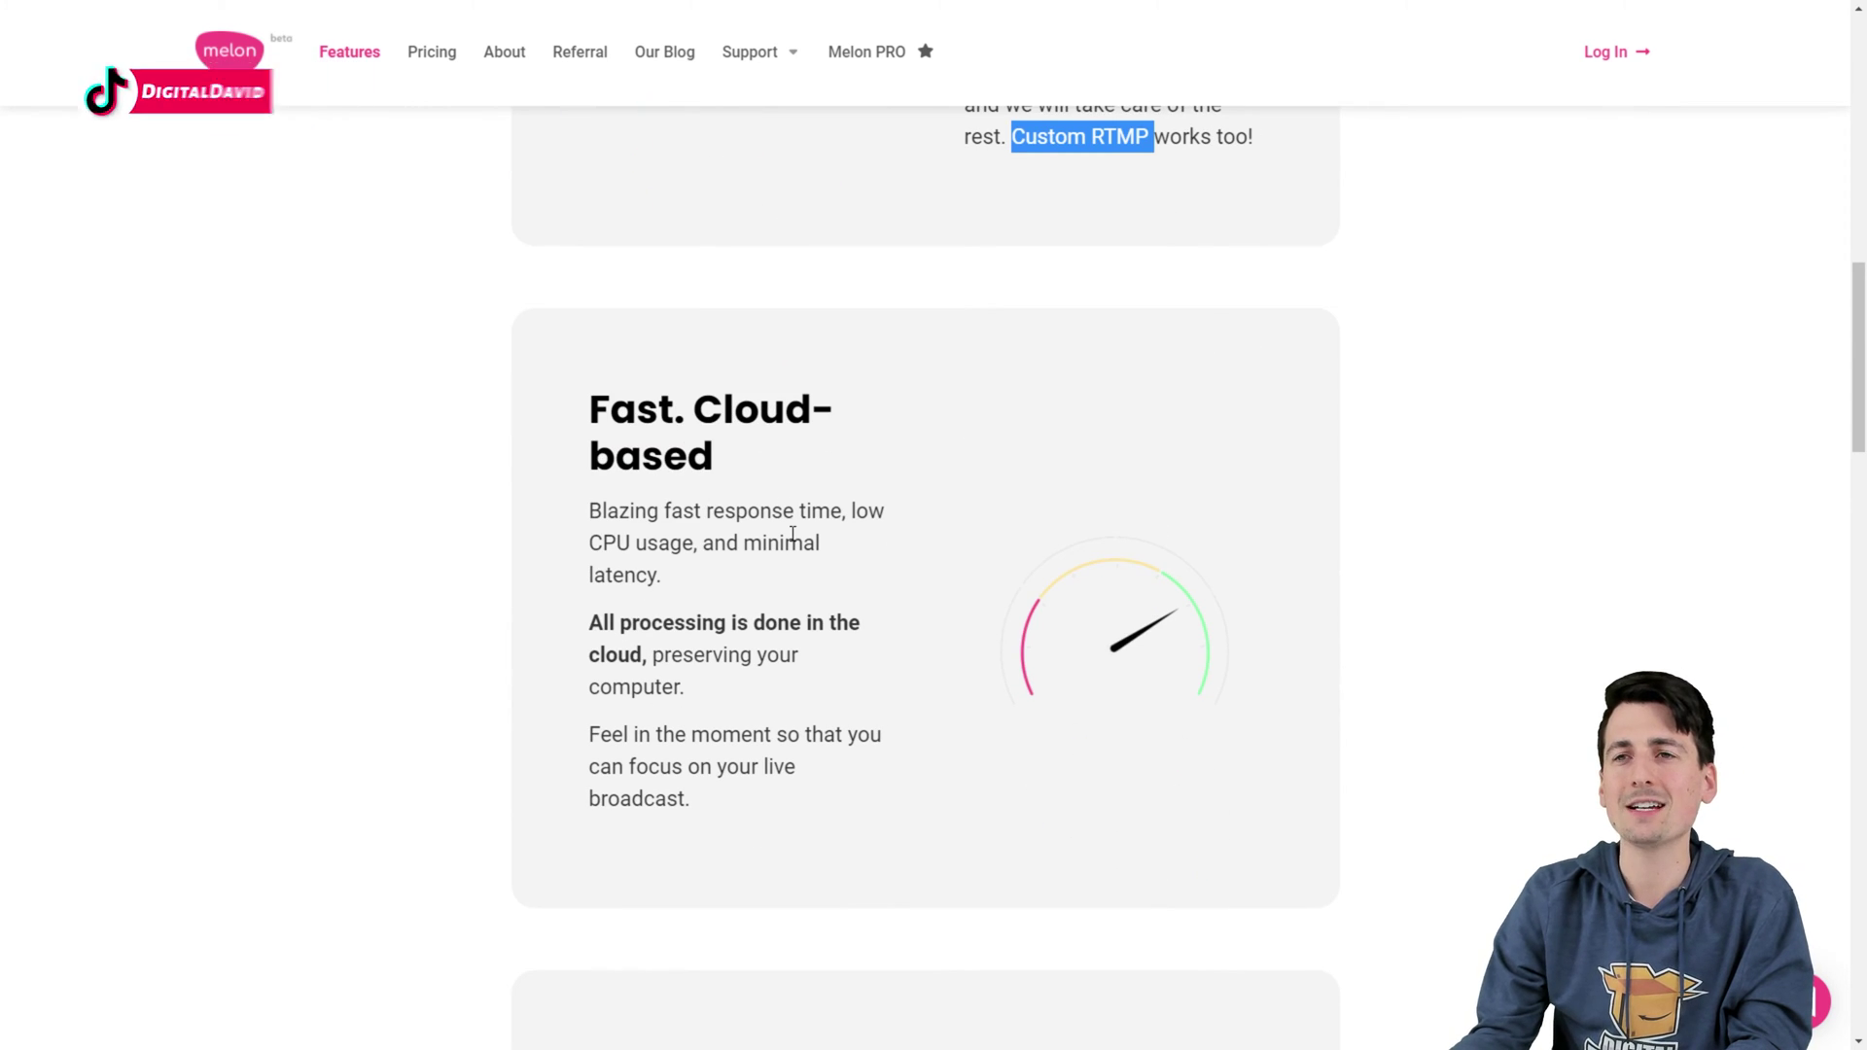
pyautogui.scroll(-6, 880, 612)
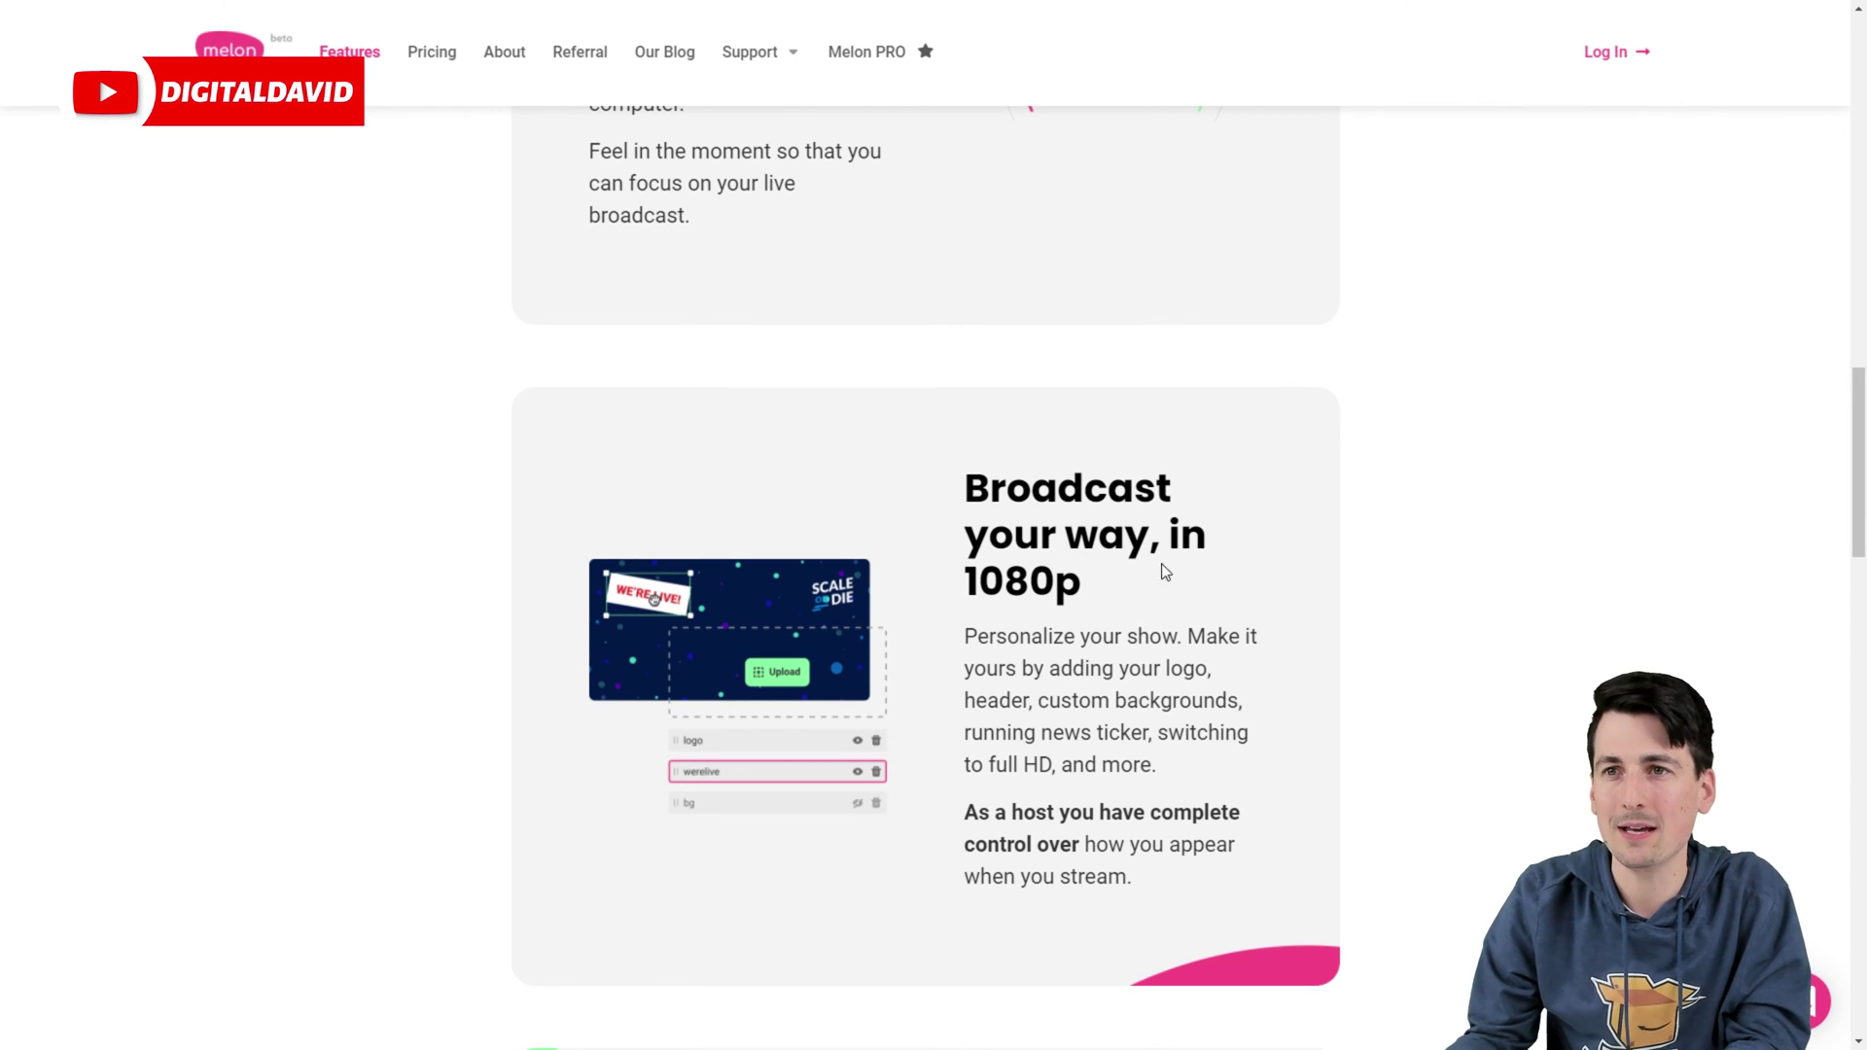
pyautogui.scroll(-7, 1165, 572)
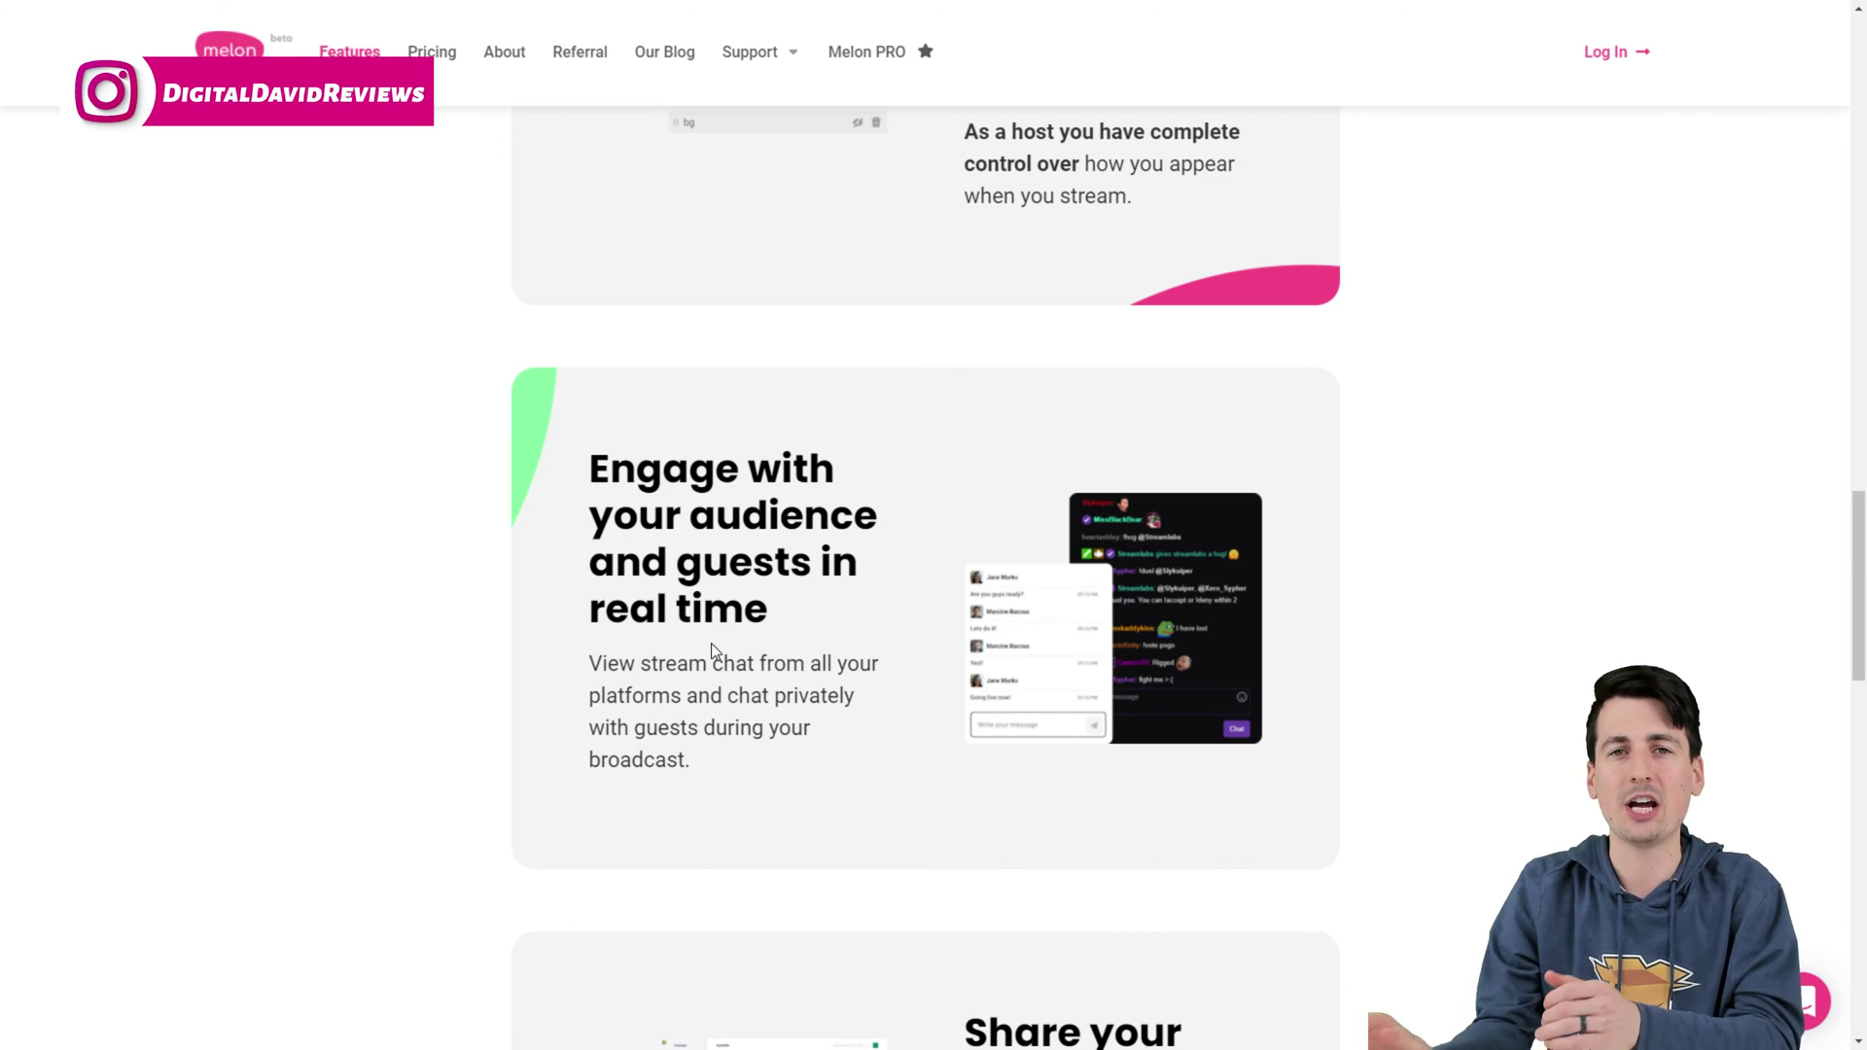
pyautogui.scroll(-7, 1214, 621)
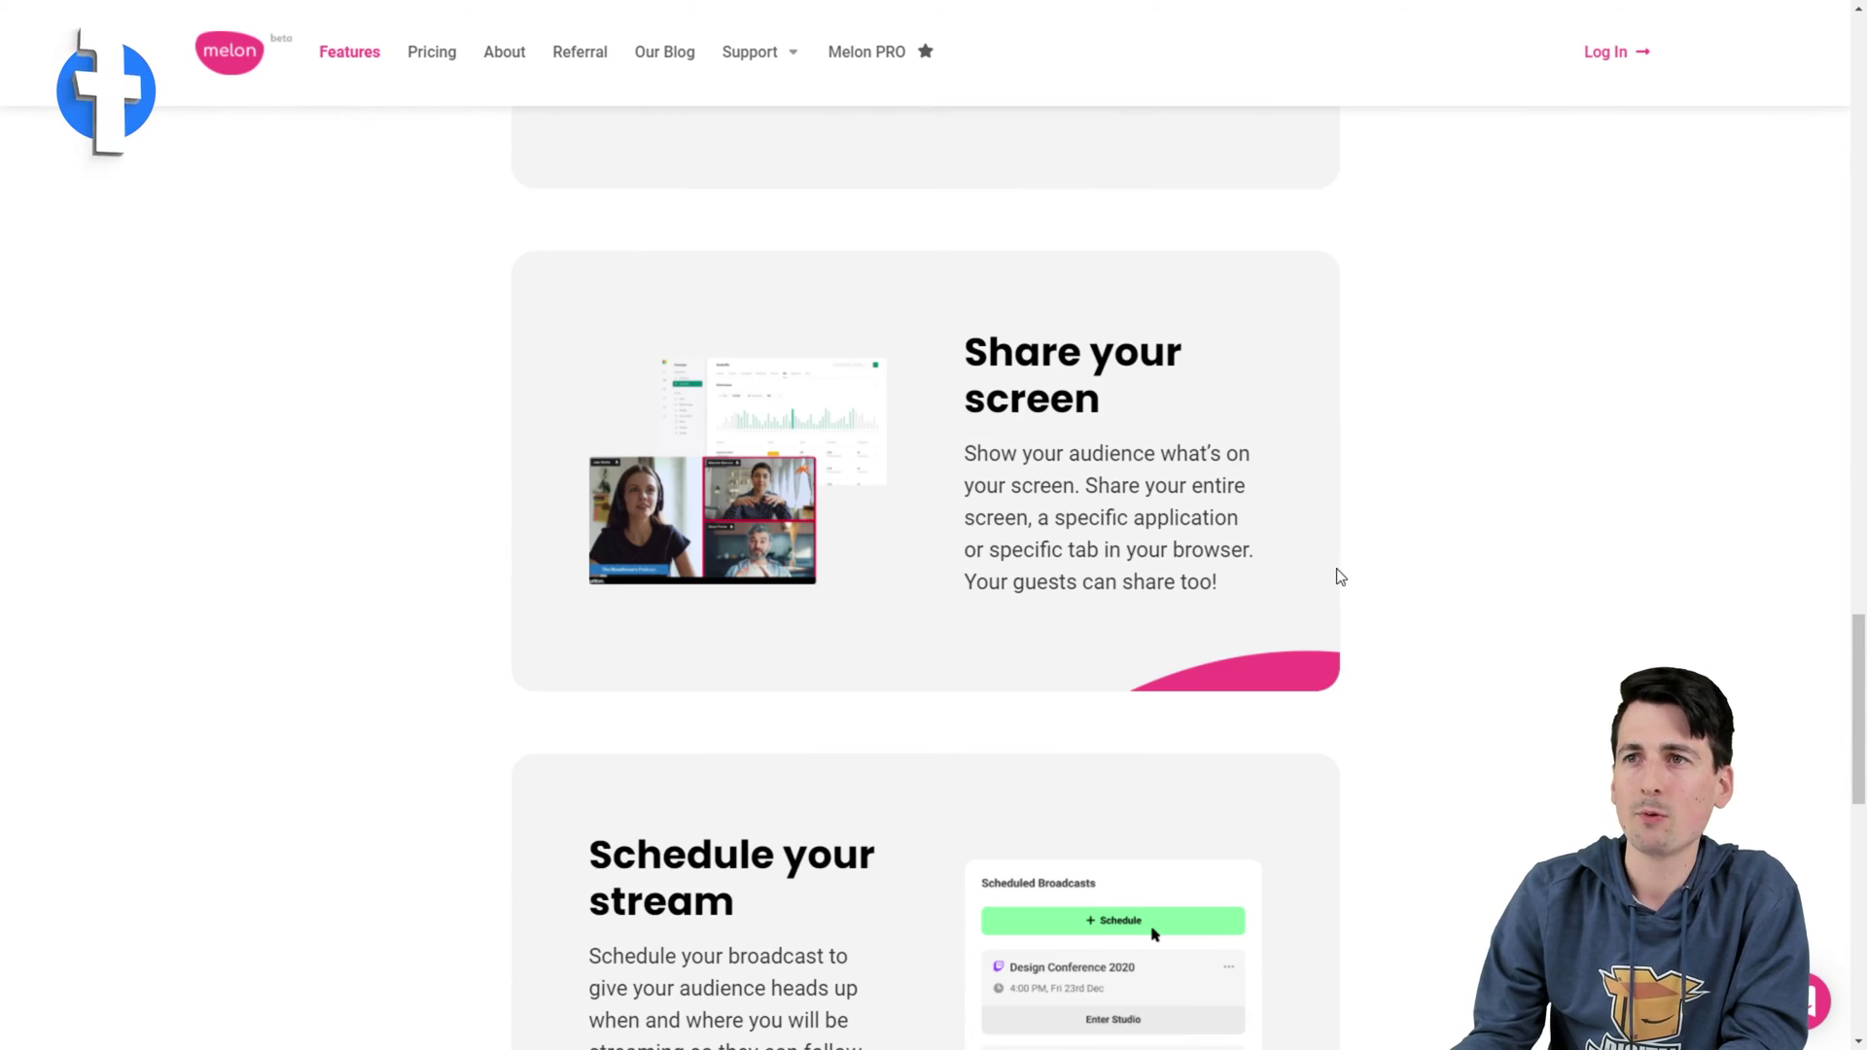
pyautogui.scroll(-3, 1153, 473)
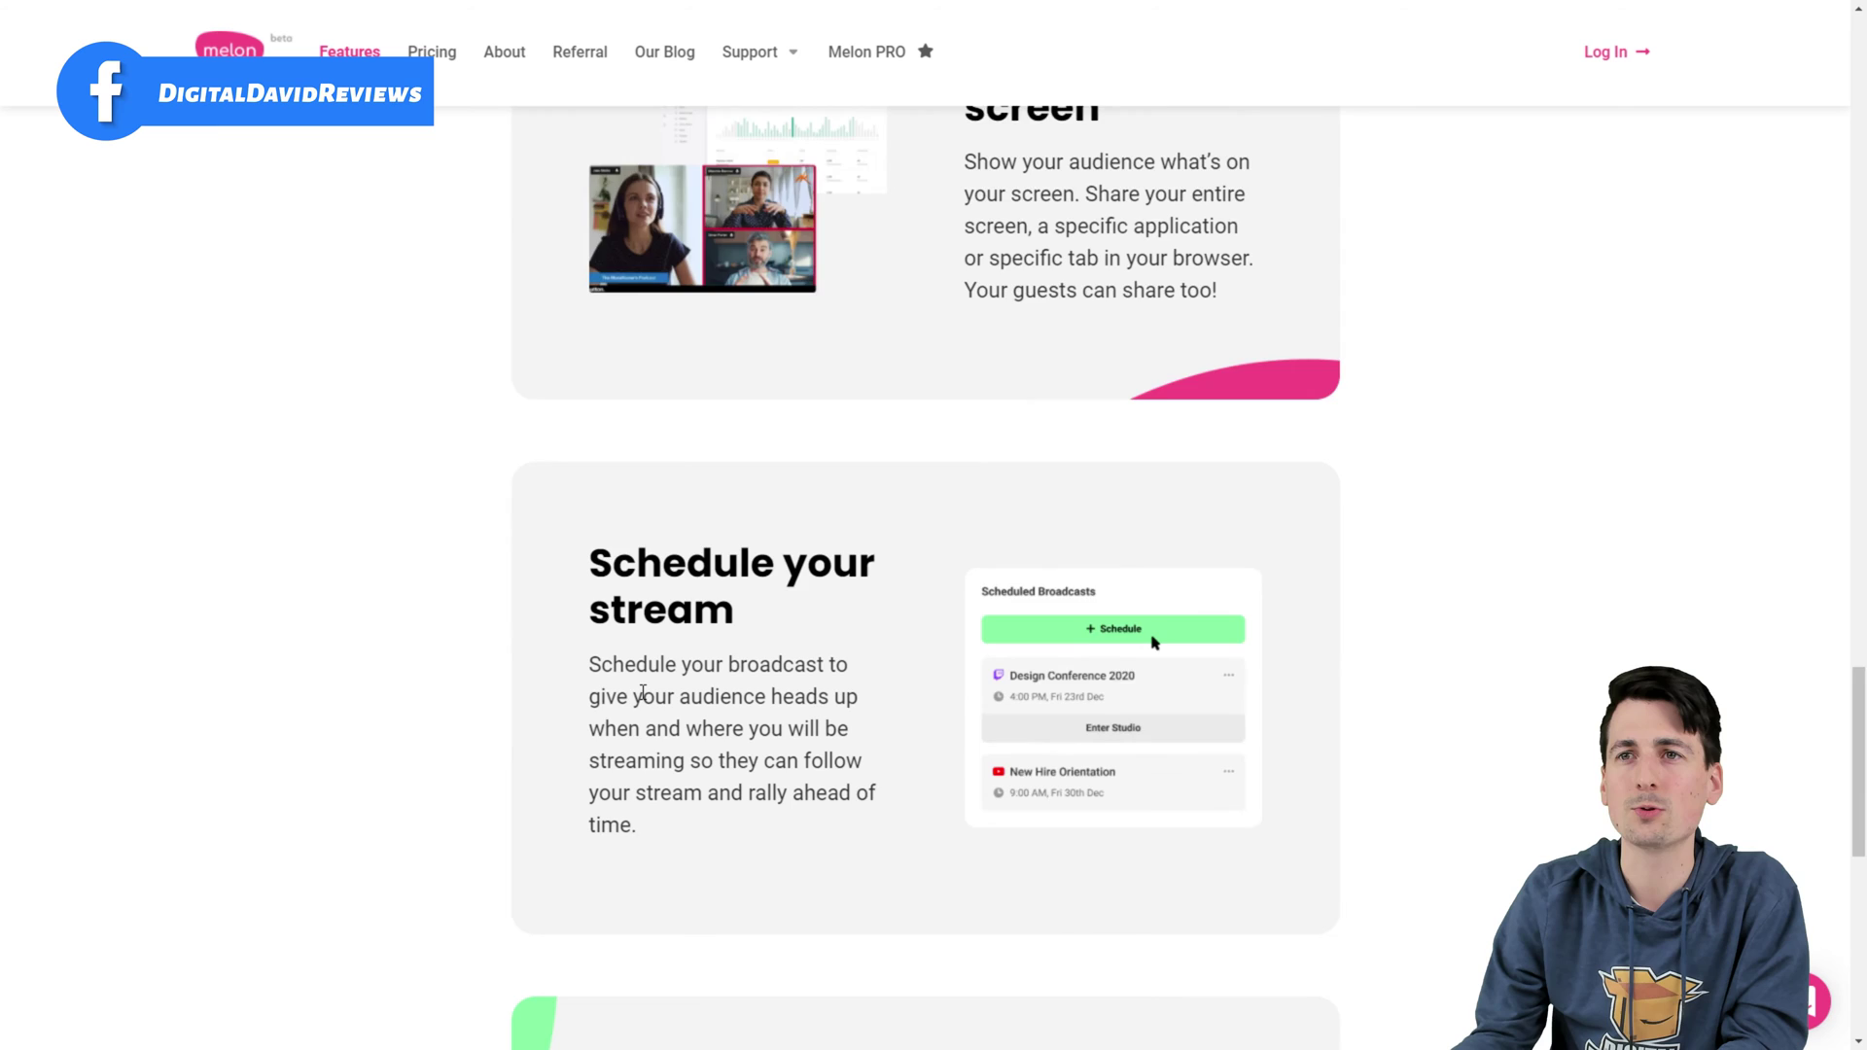
pyautogui.scroll(-8, 642, 693)
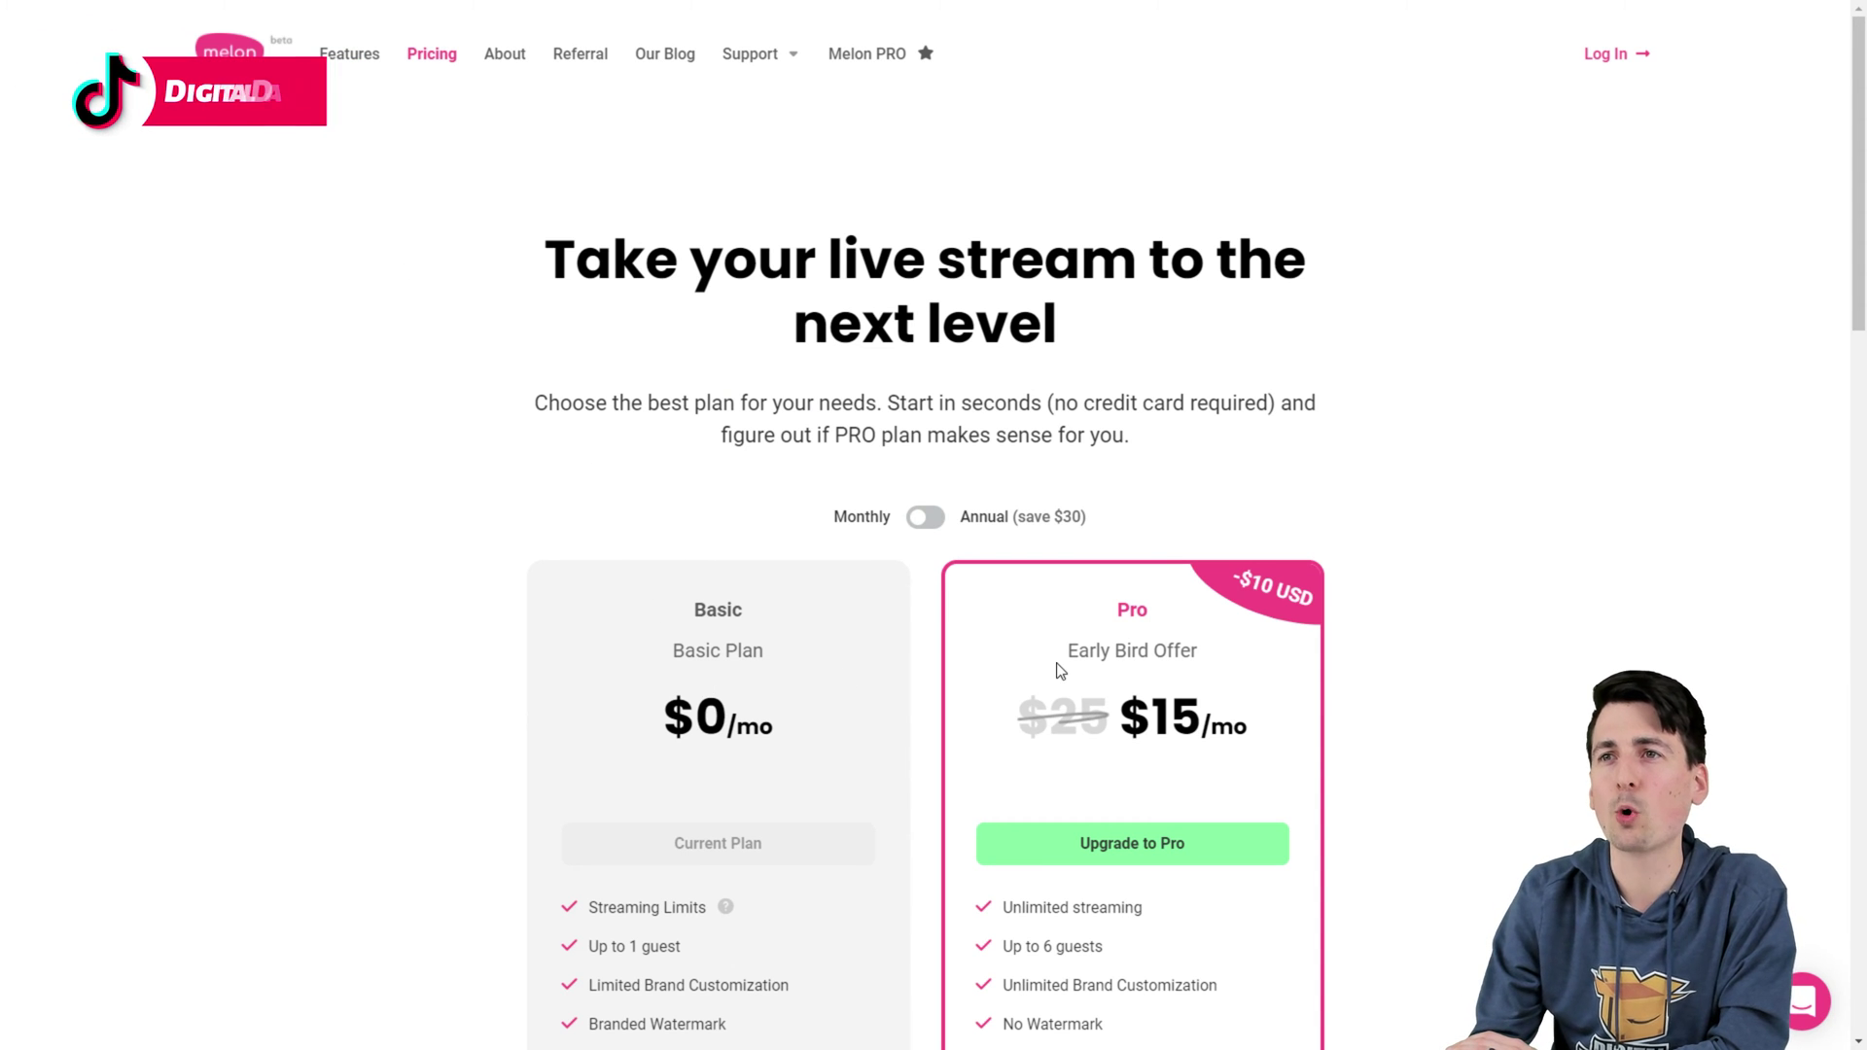
# Step: Switch Pricing to Annual billing and scroll through the plan features
pyautogui.click(921, 520)
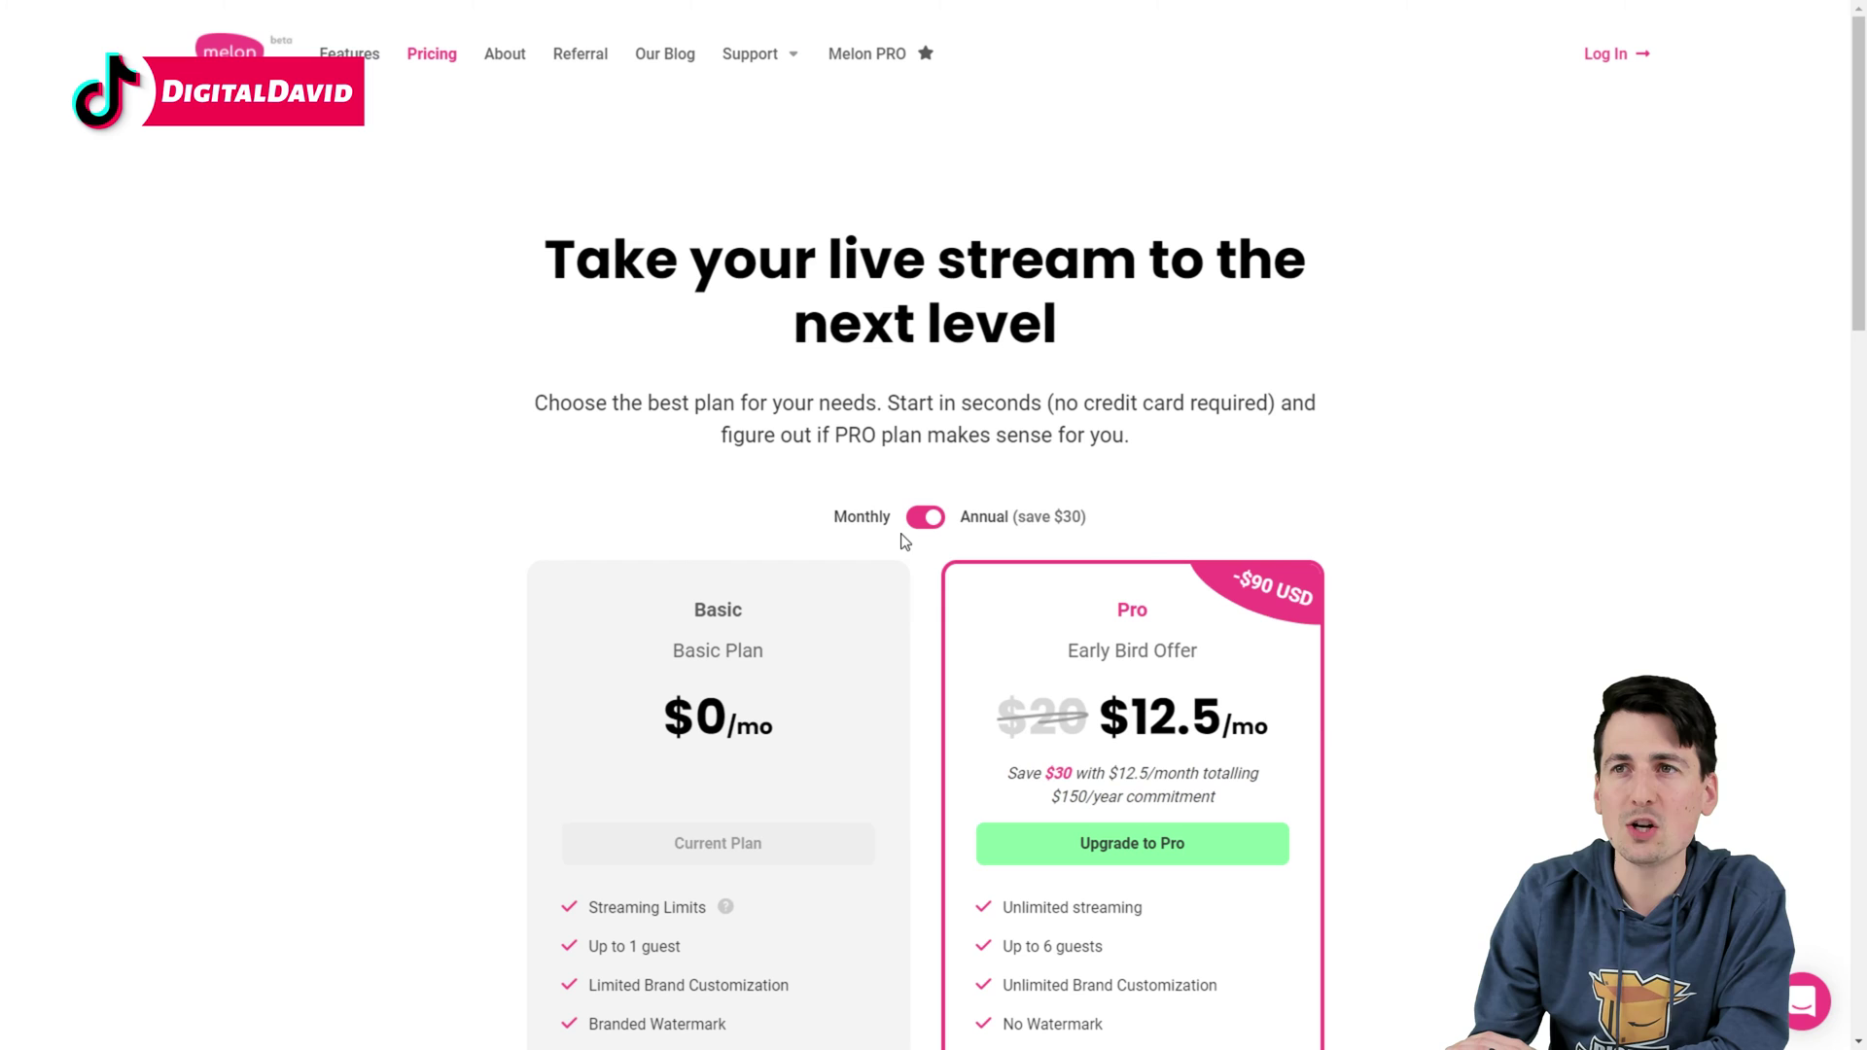
pyautogui.scroll(-4, 1410, 584)
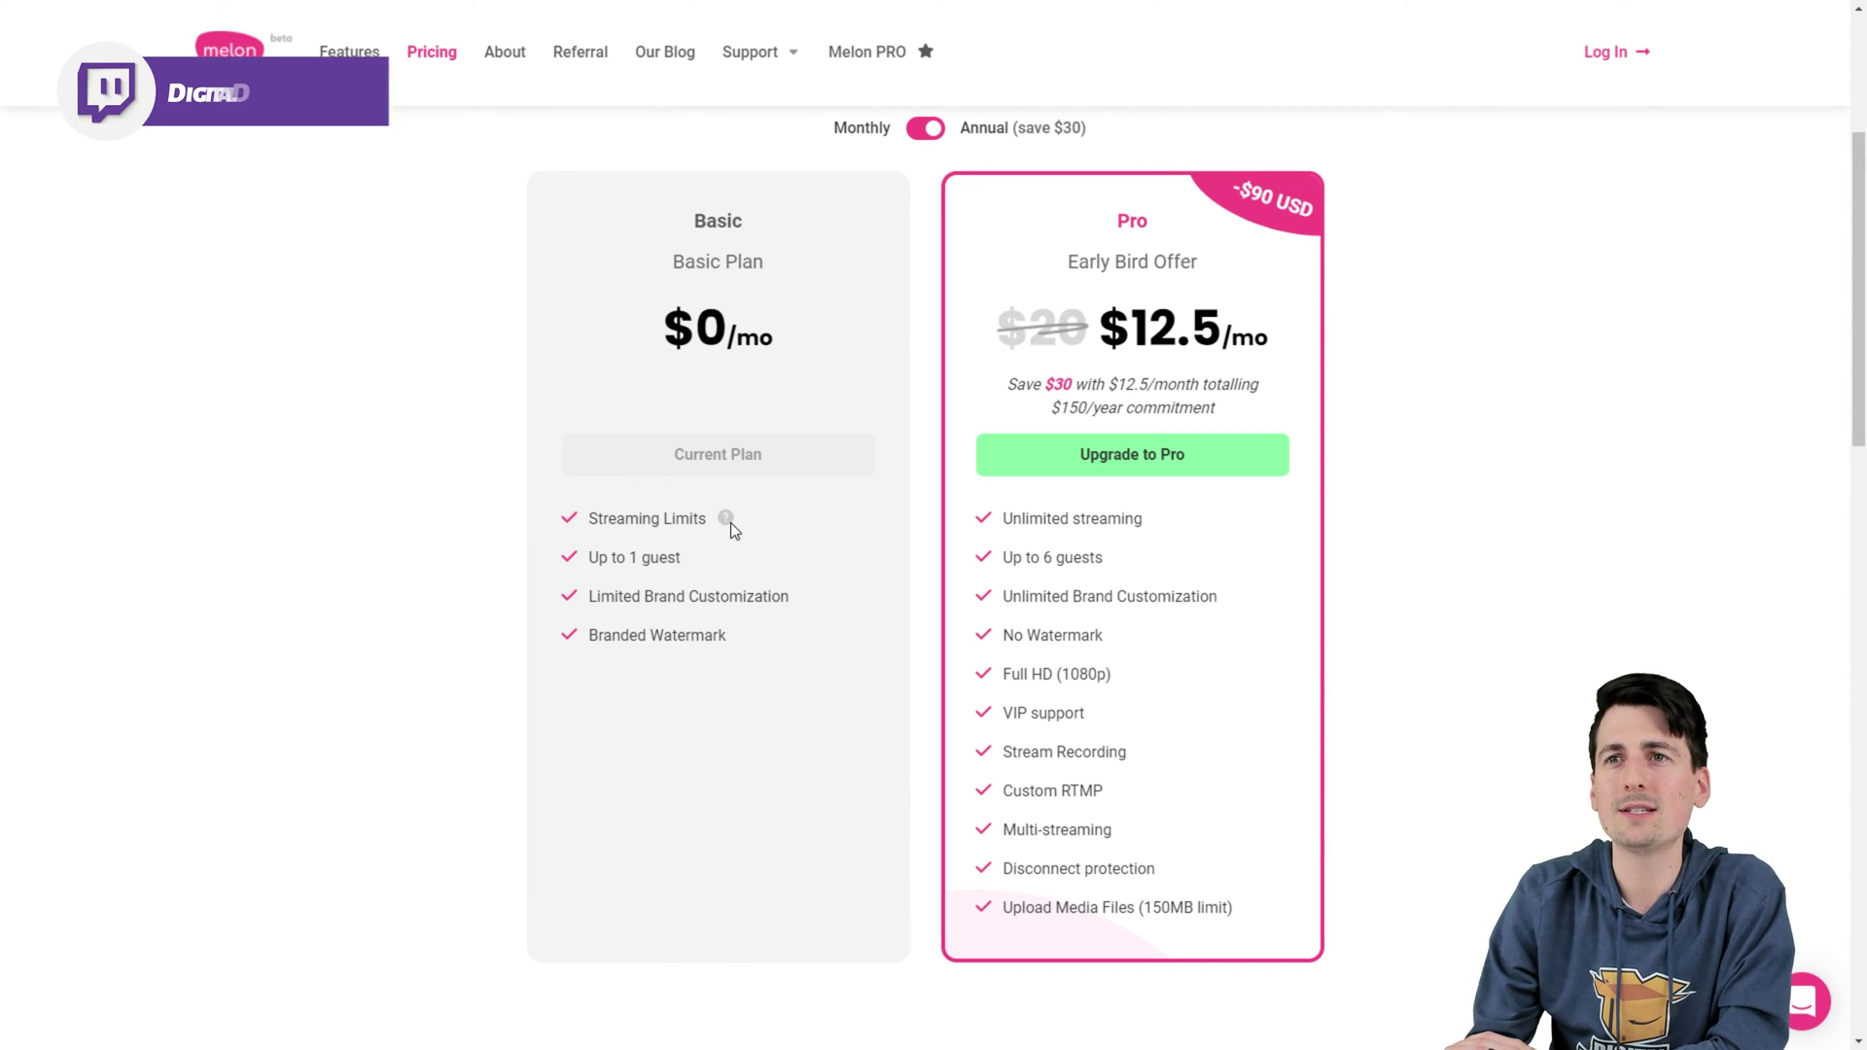
pyautogui.moveTo(727, 516)
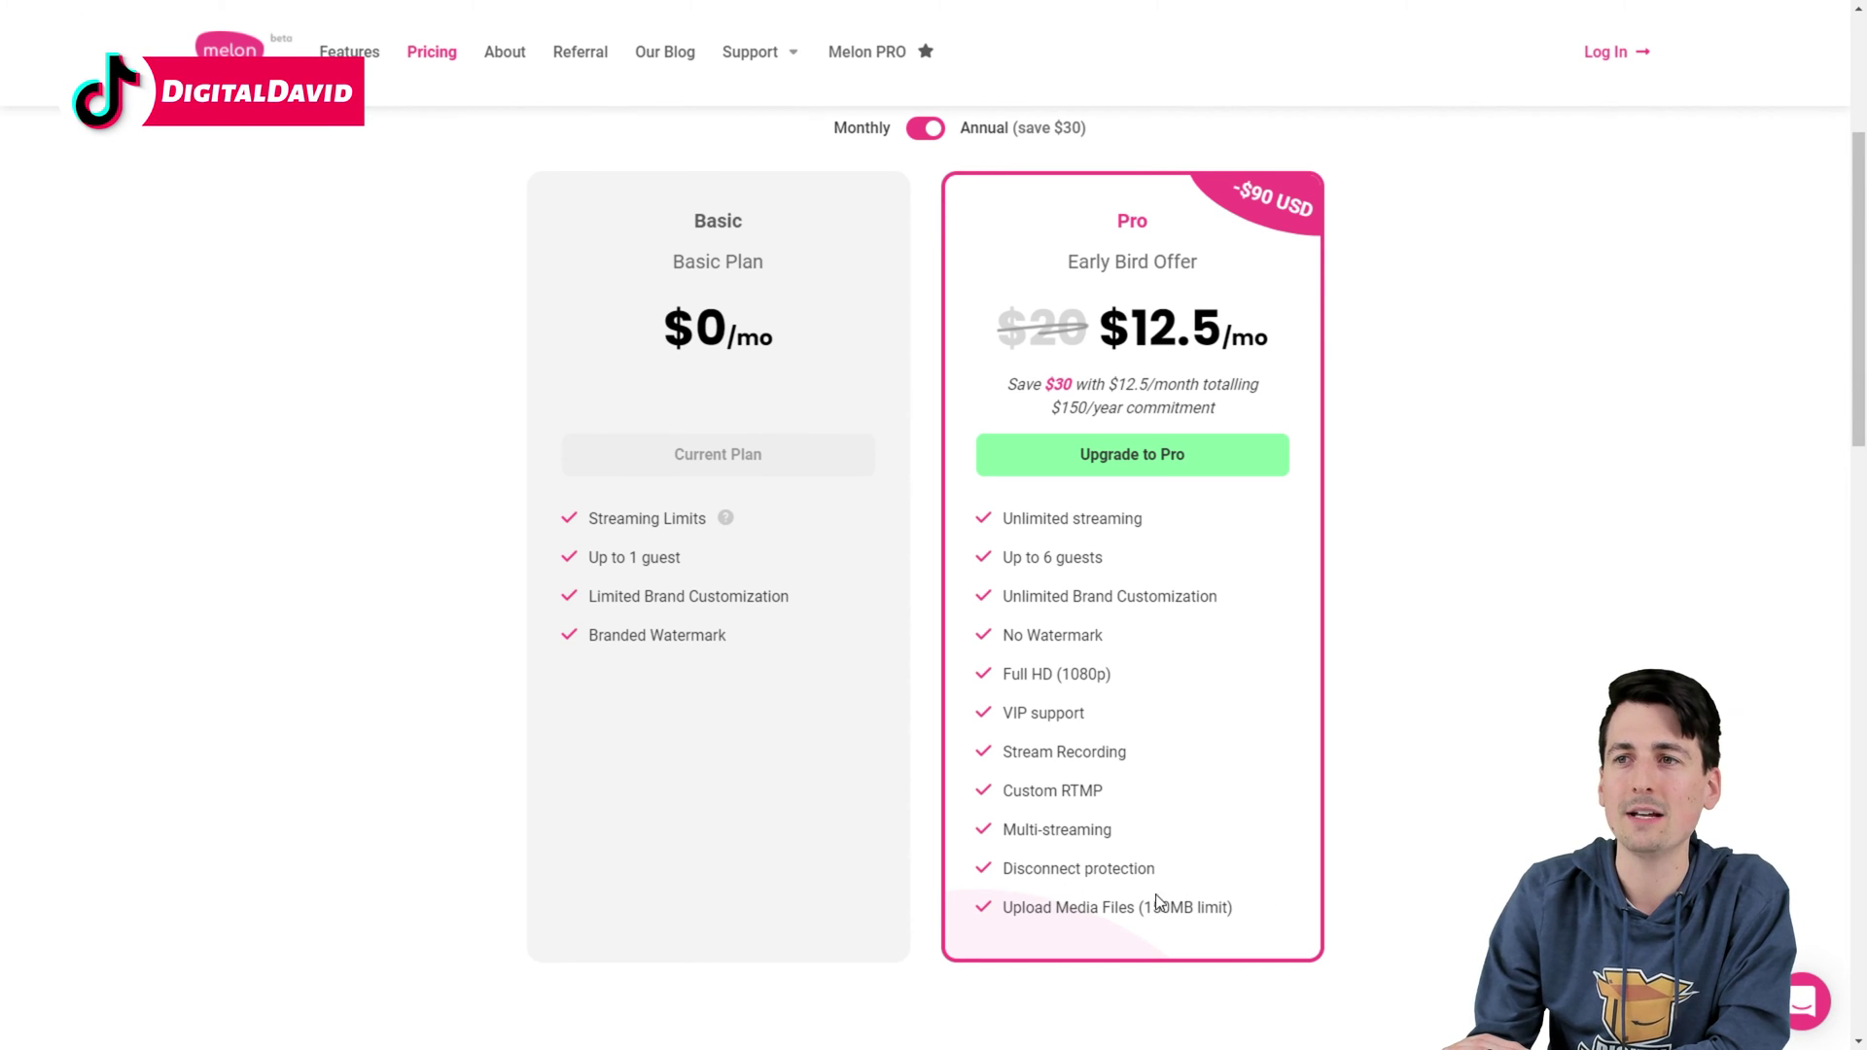
pyautogui.scroll(-4, 1342, 834)
pyautogui.scroll(5, 1361, 797)
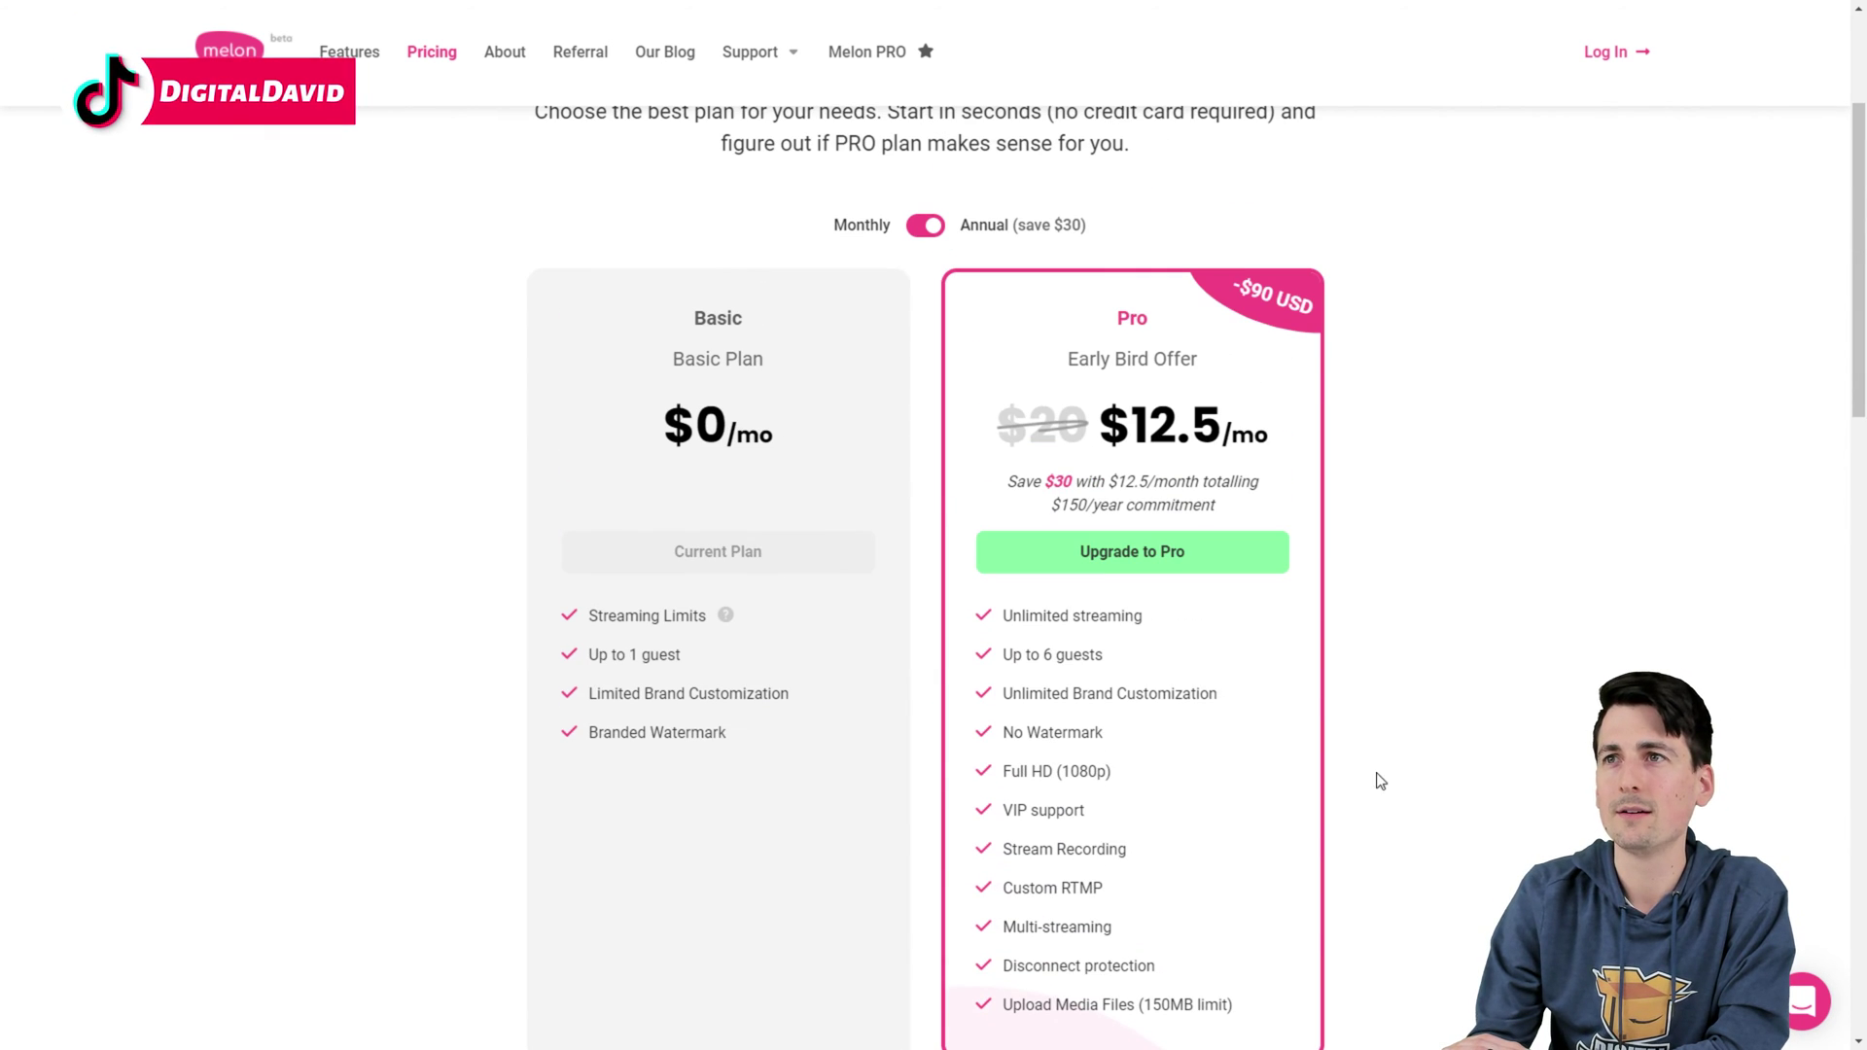
pyautogui.scroll(-1, 1263, 579)
pyautogui.scroll(2, 1258, 575)
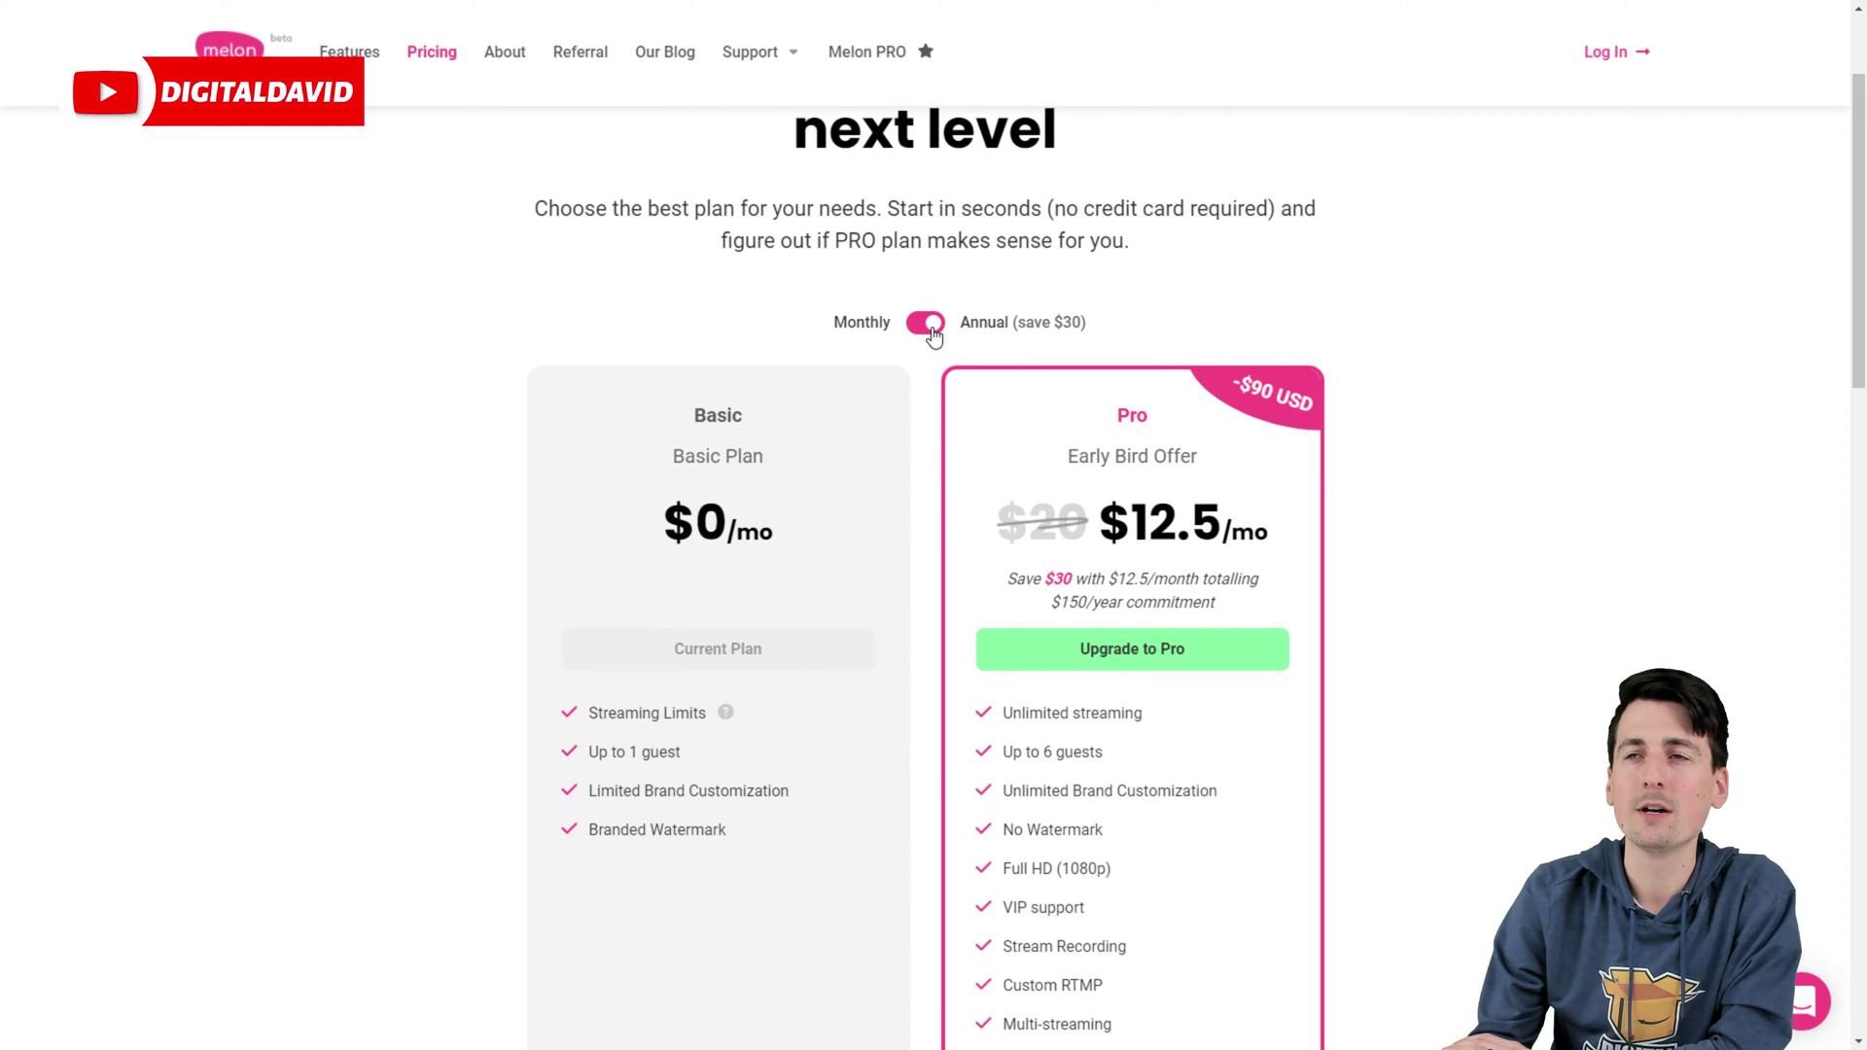
# Step: Switch pricing back to Monthly billing, showing Pro at $15/mo
pyautogui.click(929, 325)
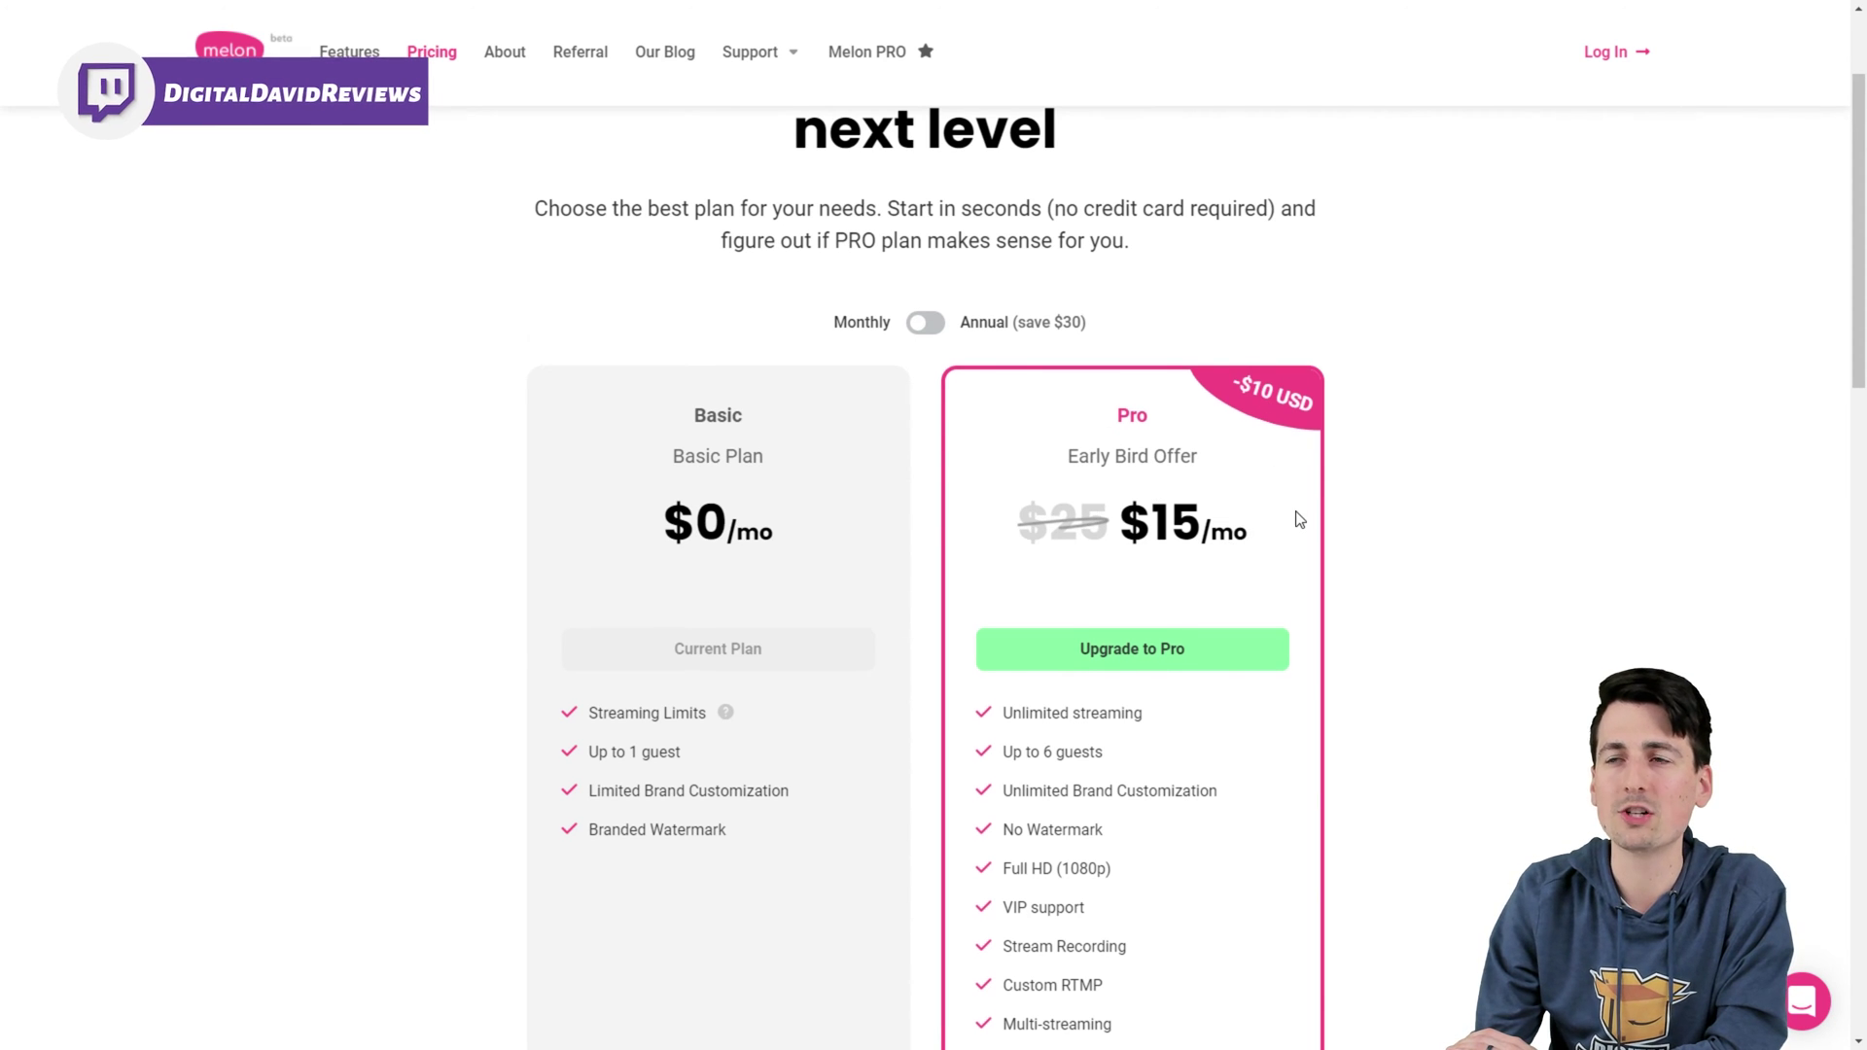
pyautogui.scroll(-5, 1375, 487)
pyautogui.scroll(7, 1375, 489)
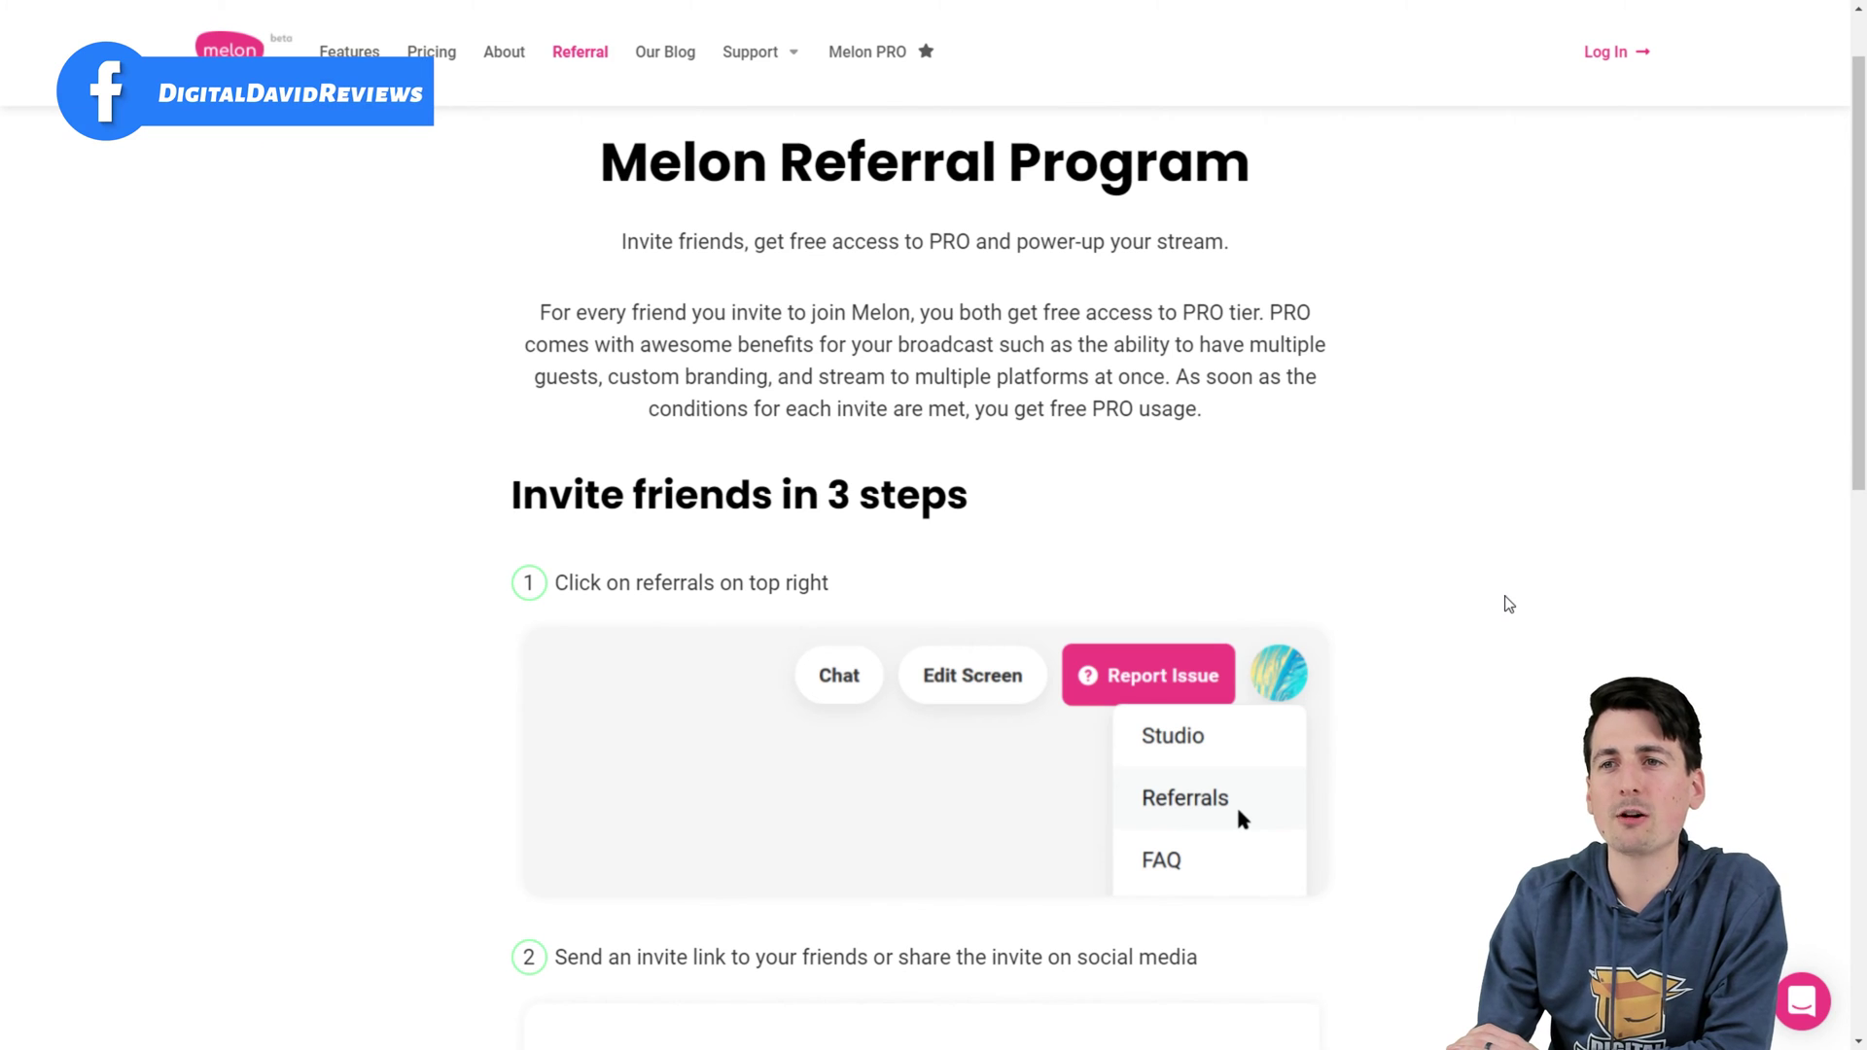
# Step: Scroll through the Referral Program's invite steps and PRO rewards, then back to the top
pyautogui.scroll(-5, 605, 623)
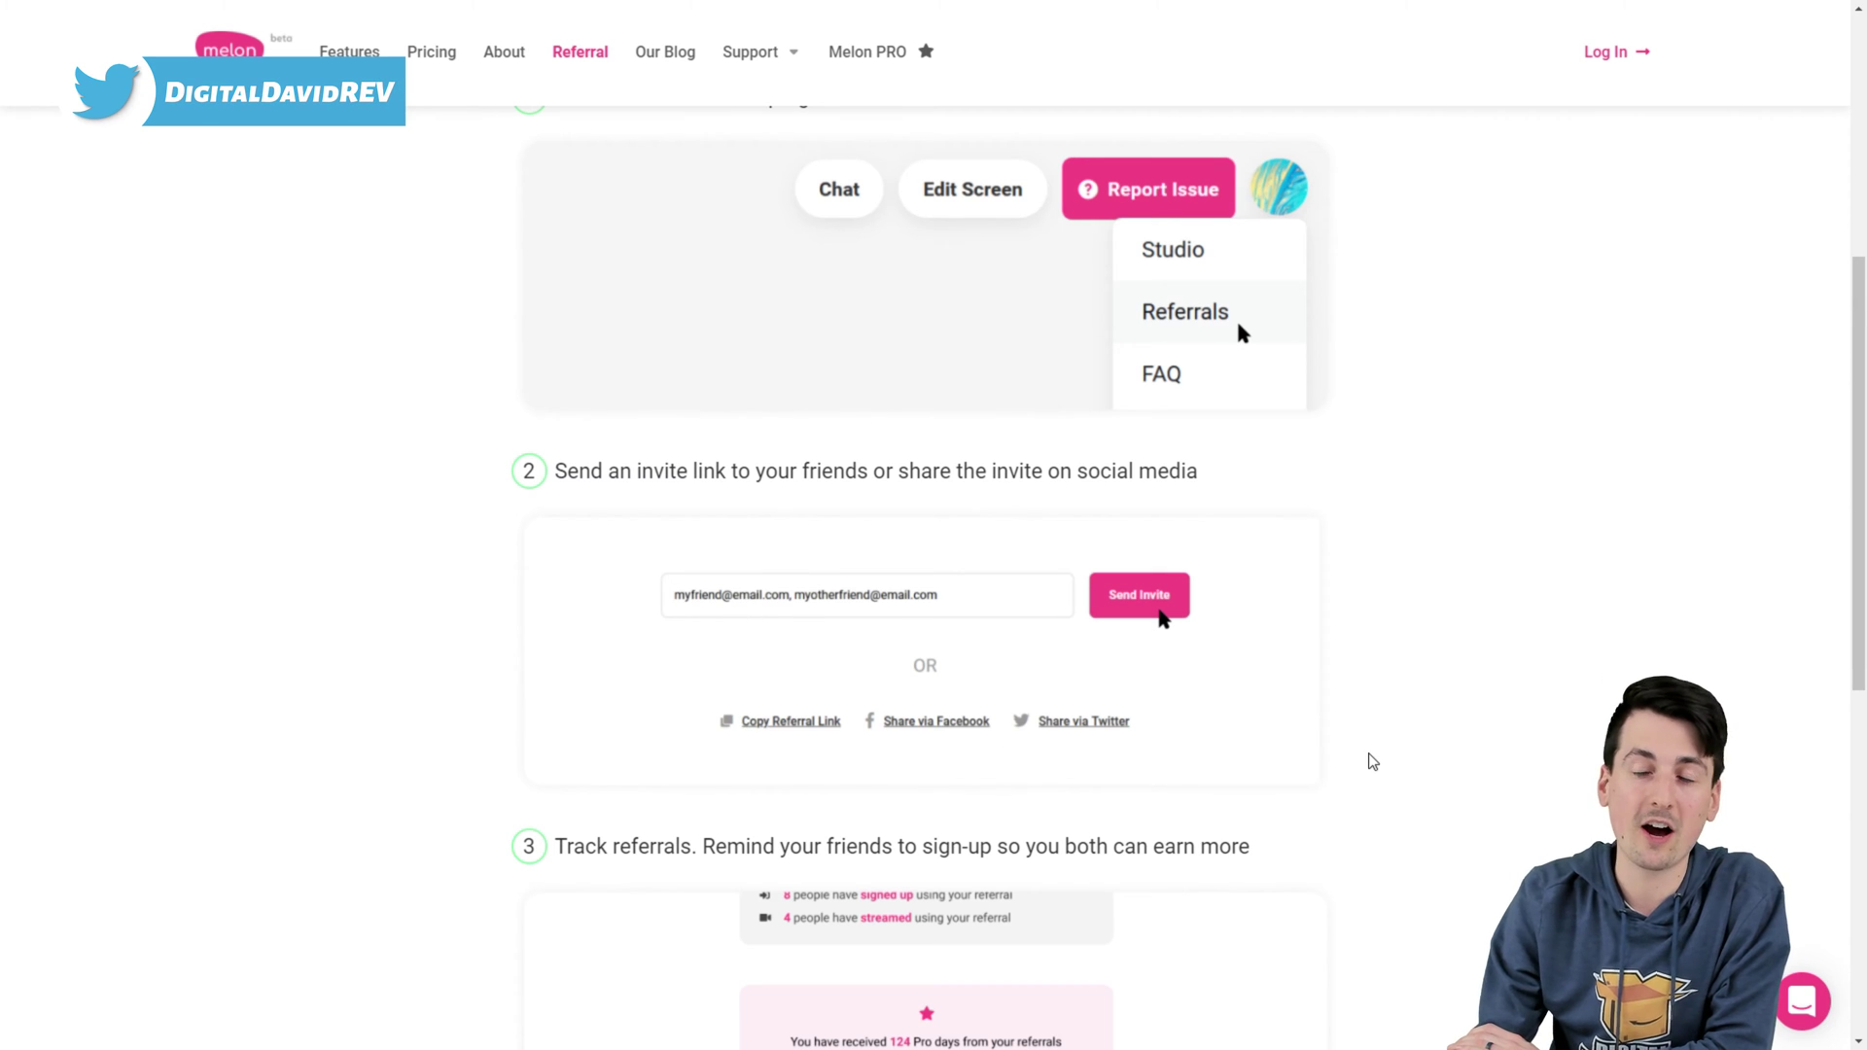
pyautogui.scroll(-5, 1360, 705)
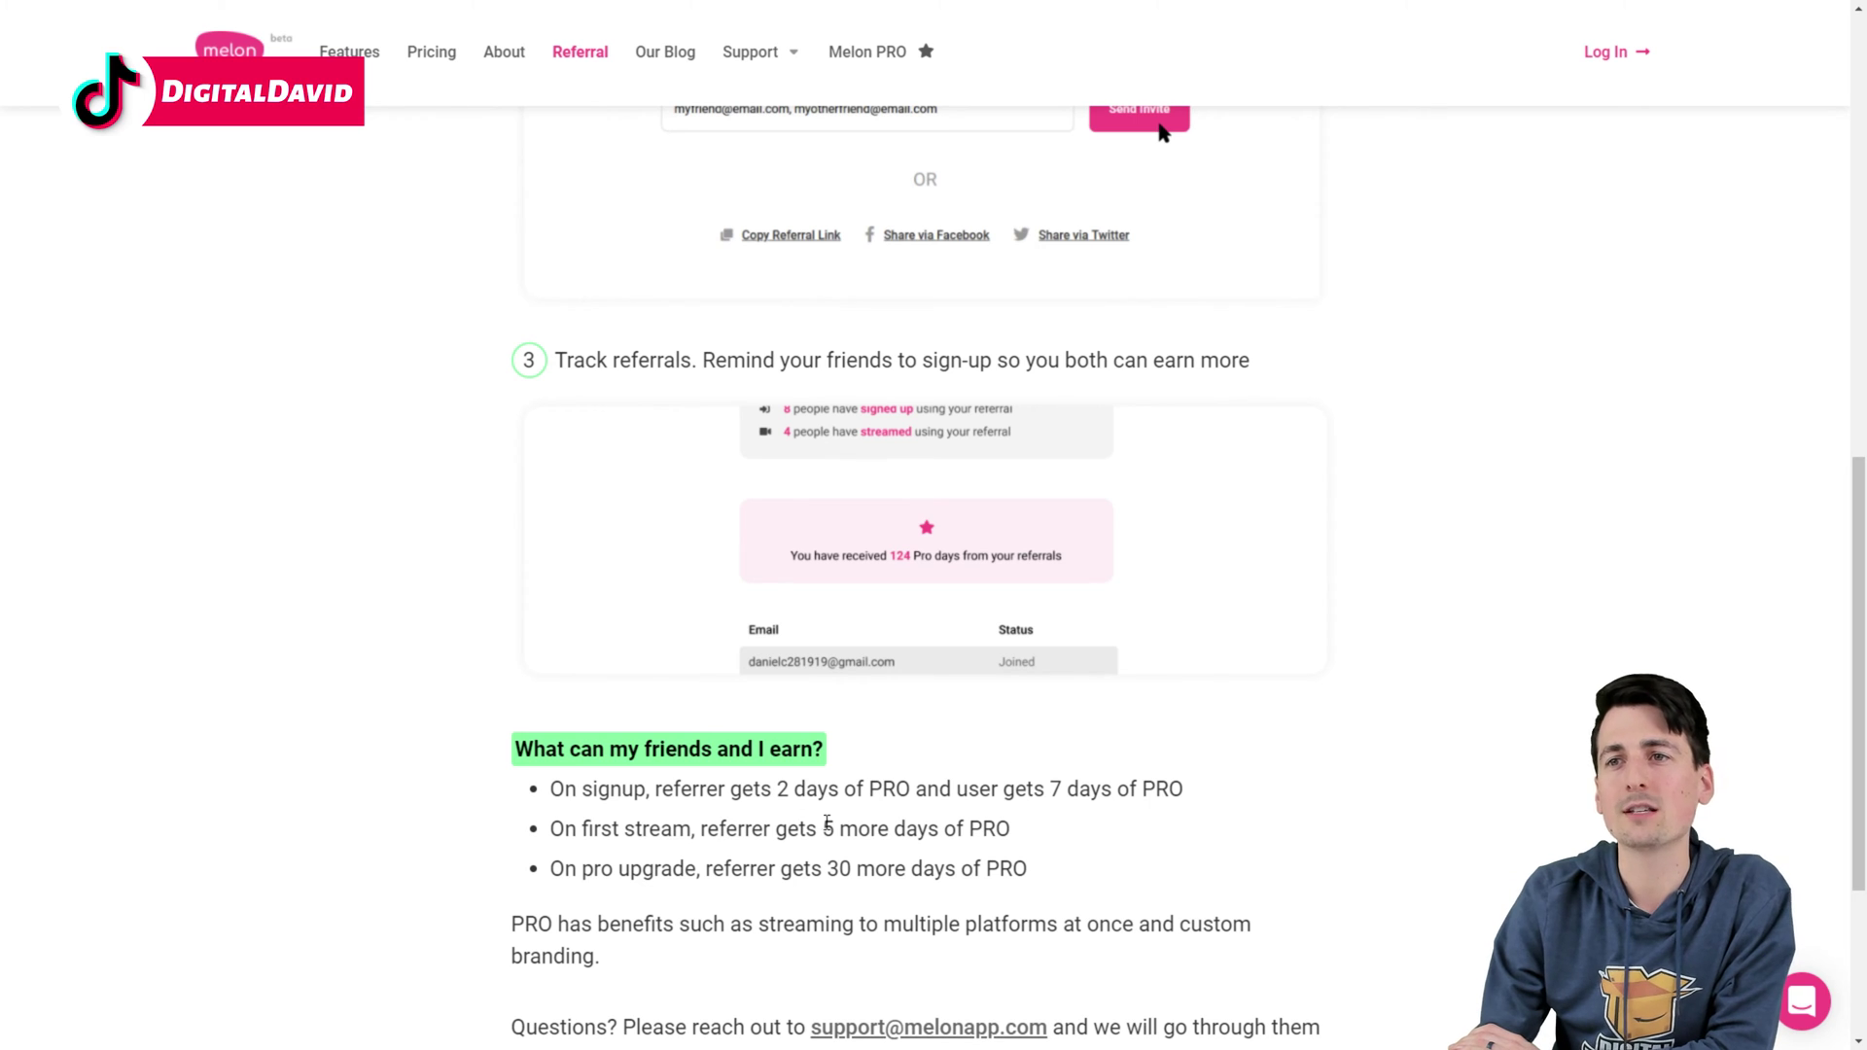
pyautogui.scroll(-1, 956, 824)
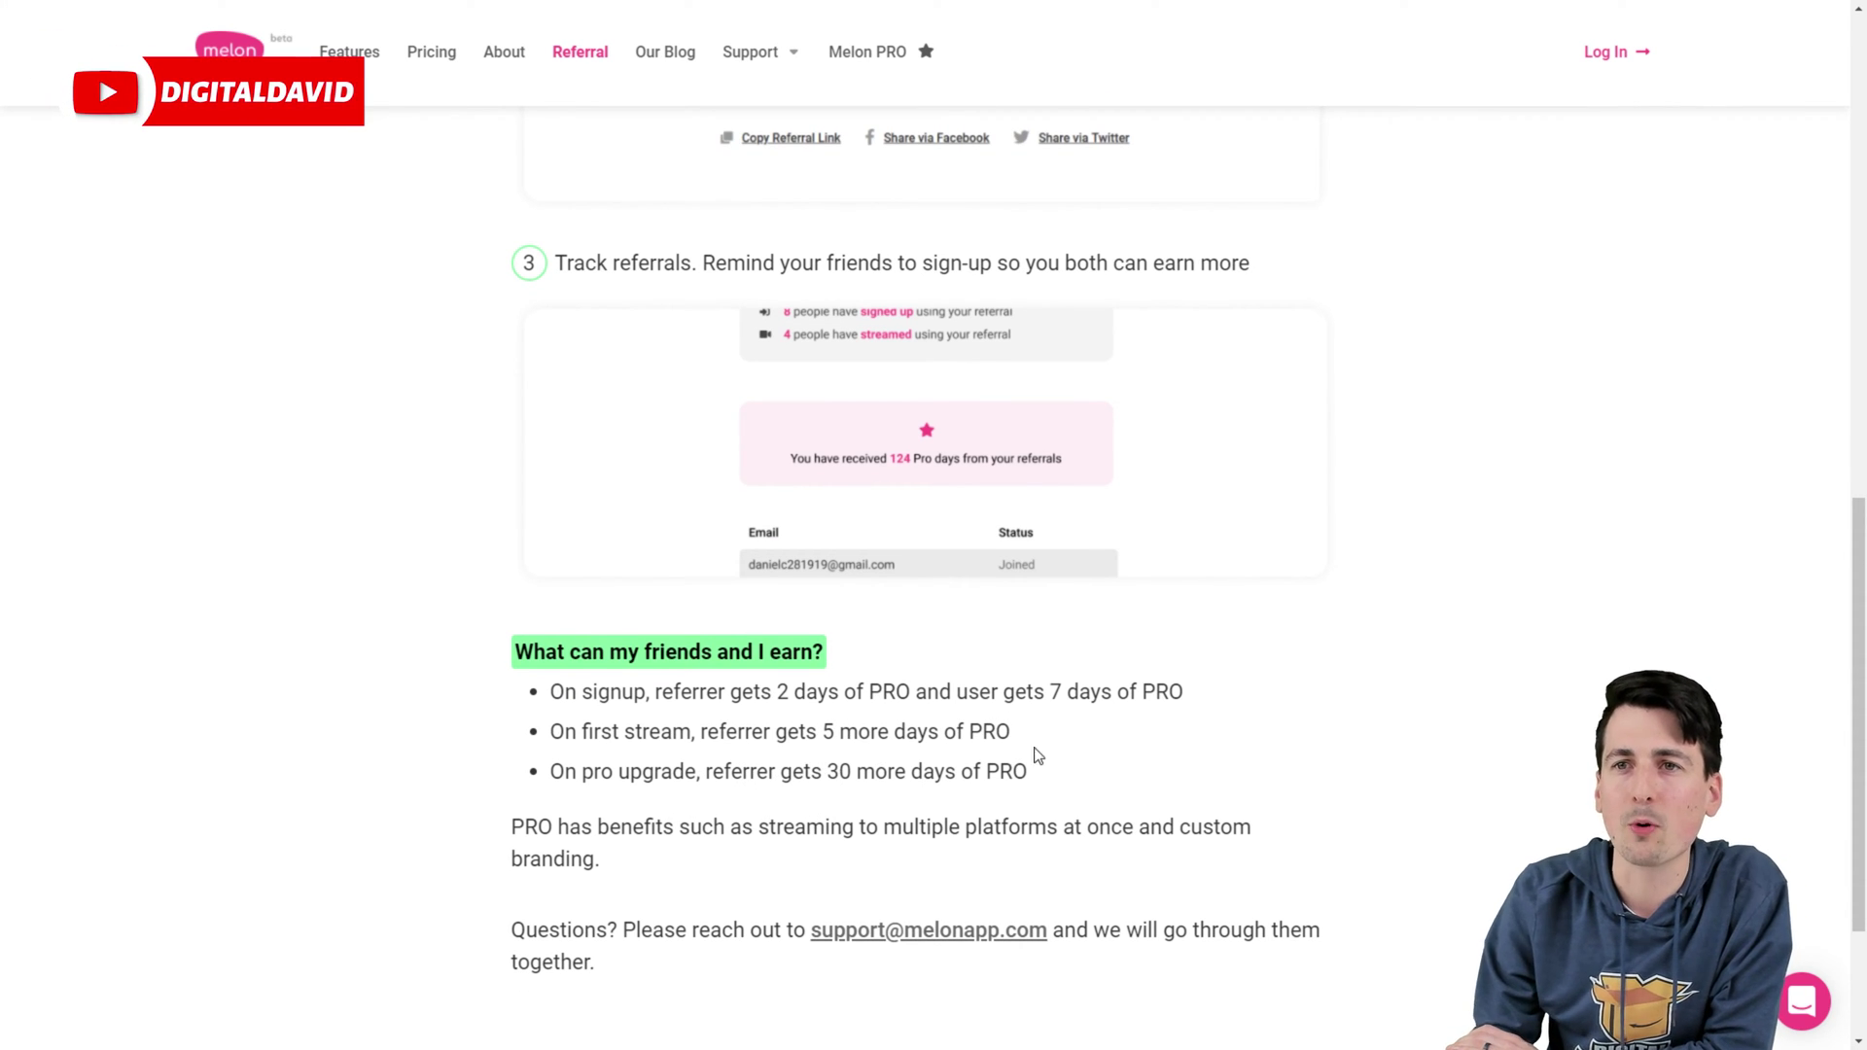
pyautogui.scroll(-2, 1313, 734)
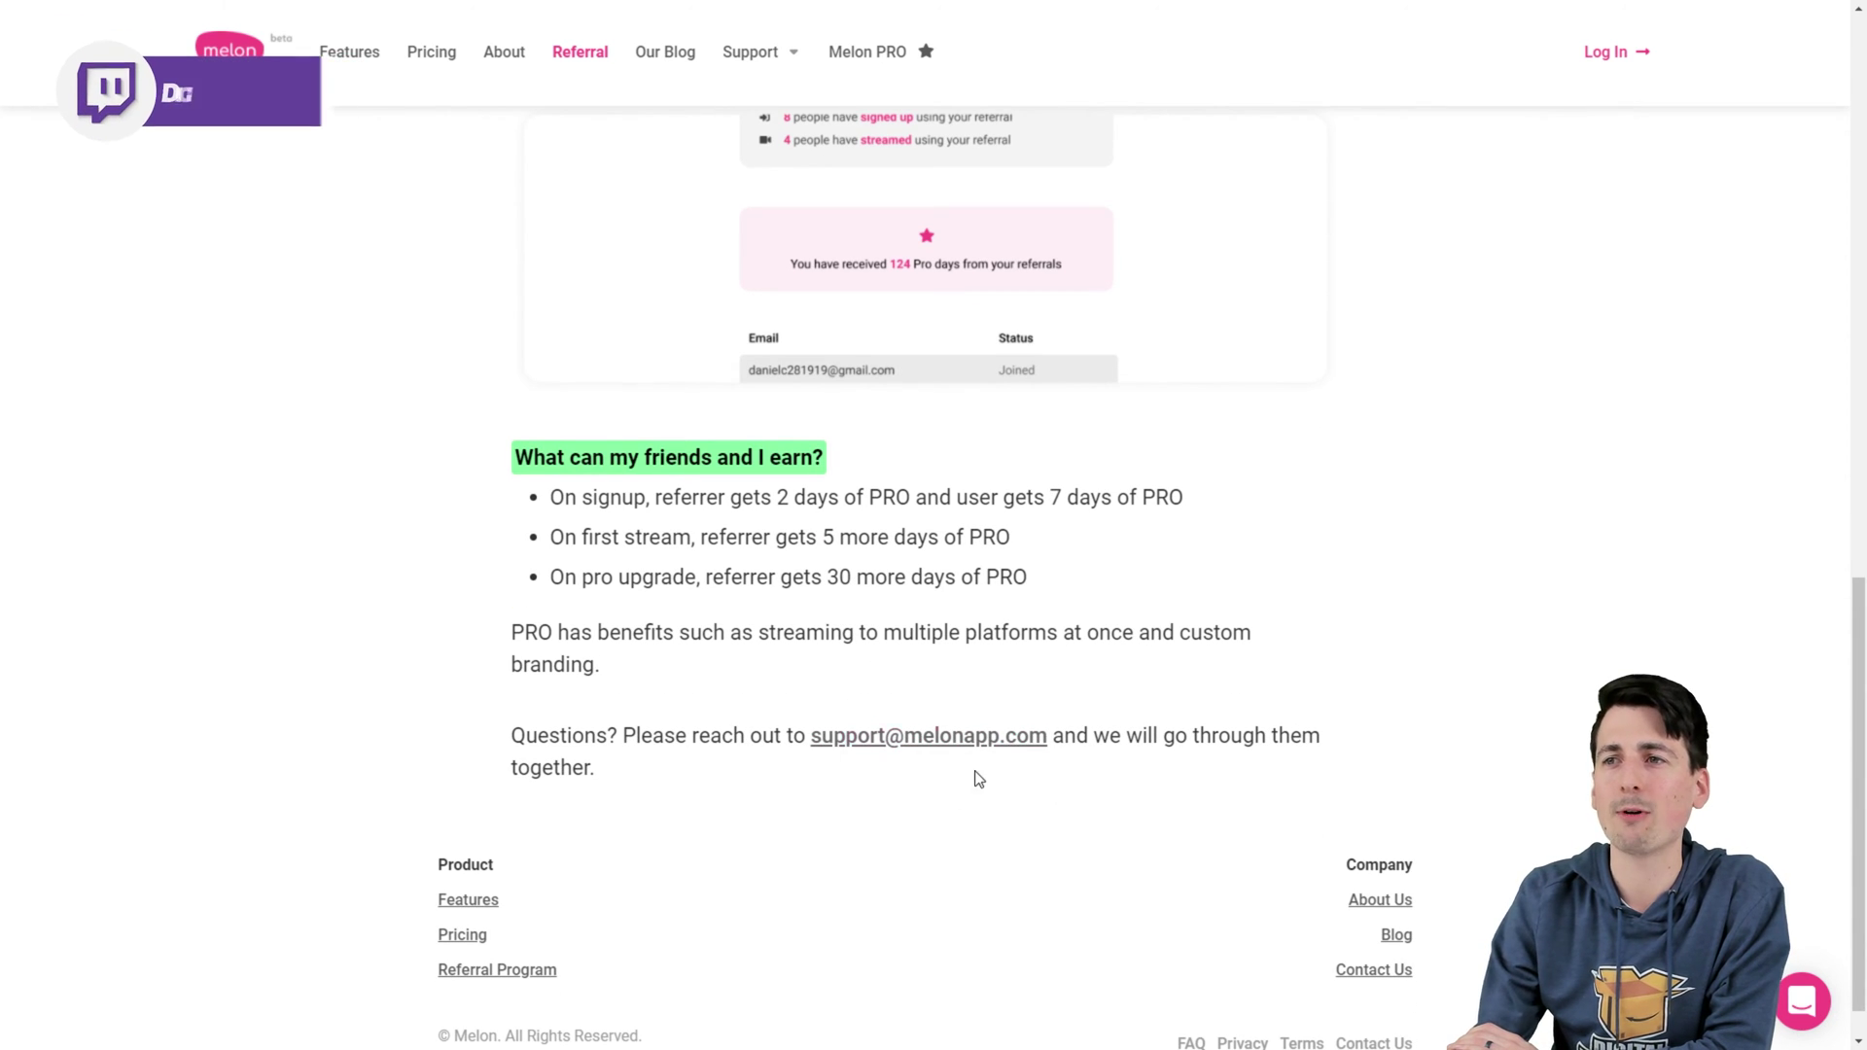
pyautogui.scroll(1, 1293, 669)
pyautogui.scroll(15, 1293, 669)
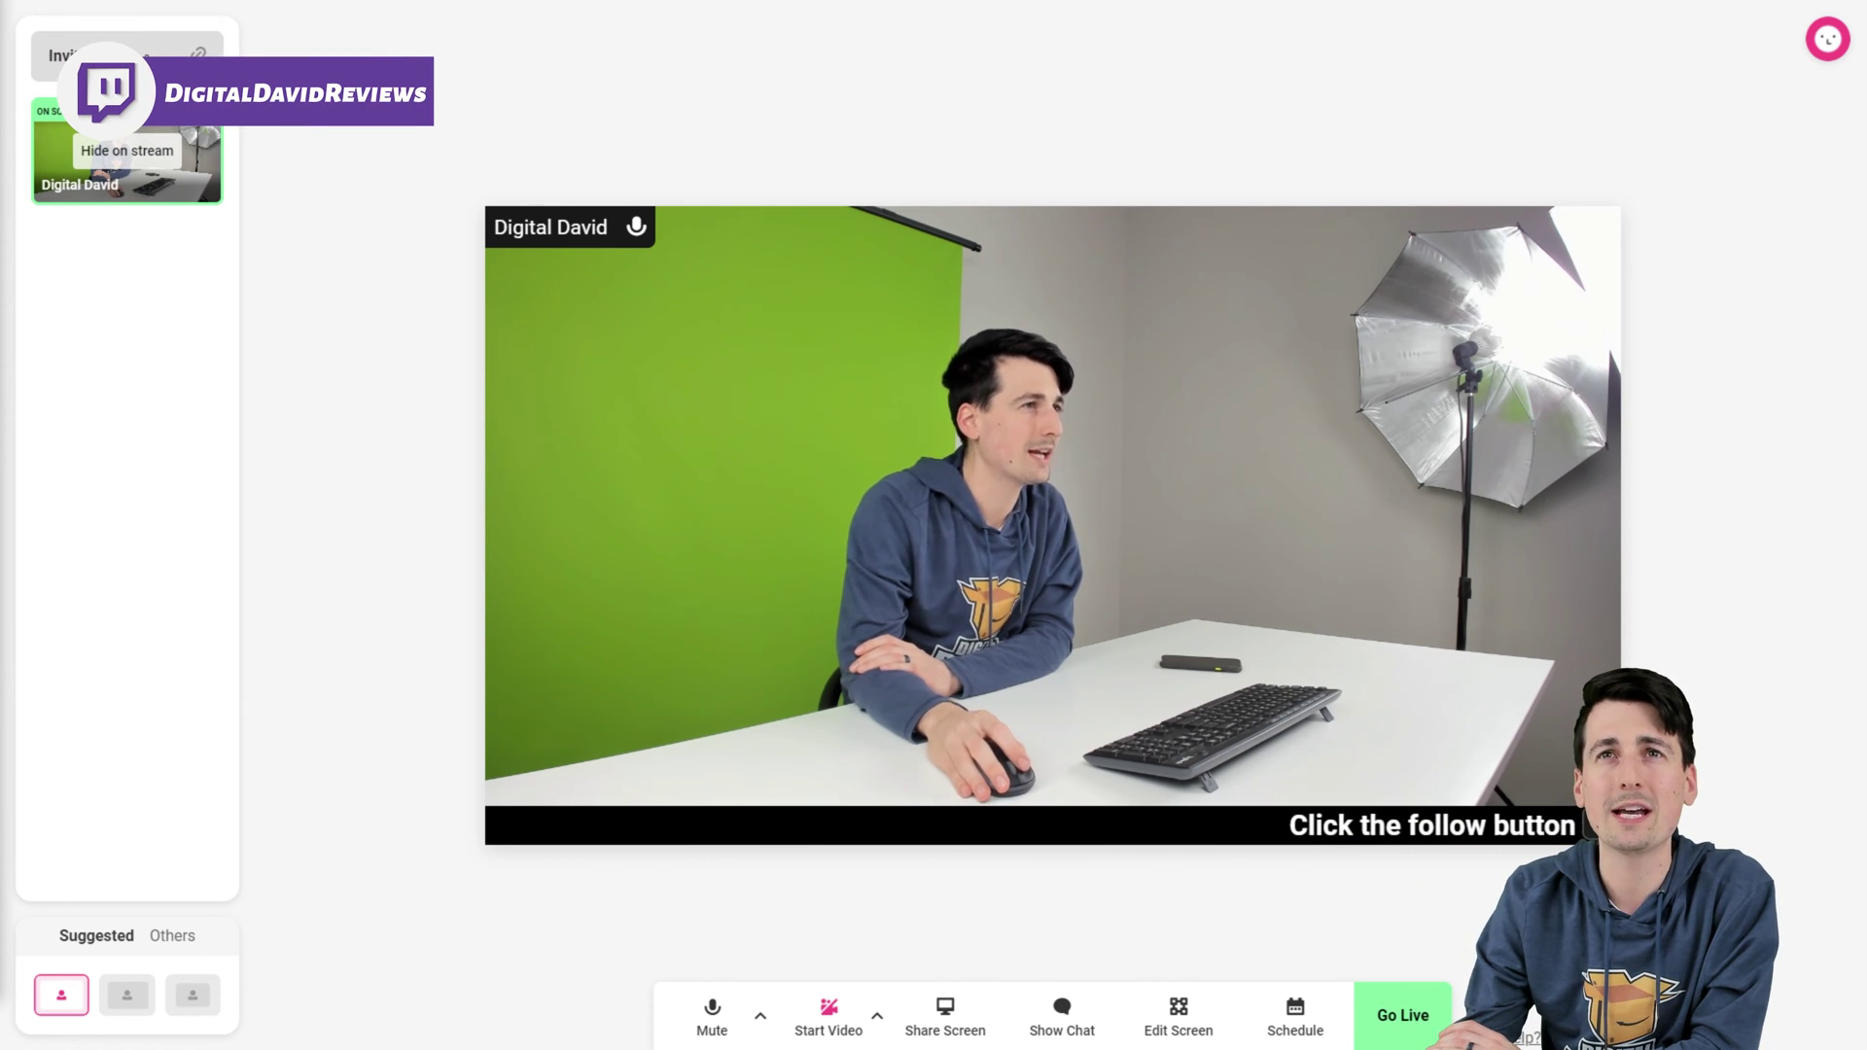
# Step: Check the guest invite link, show the Others screen layouts, and dismiss the account menu
pyautogui.click(107, 55)
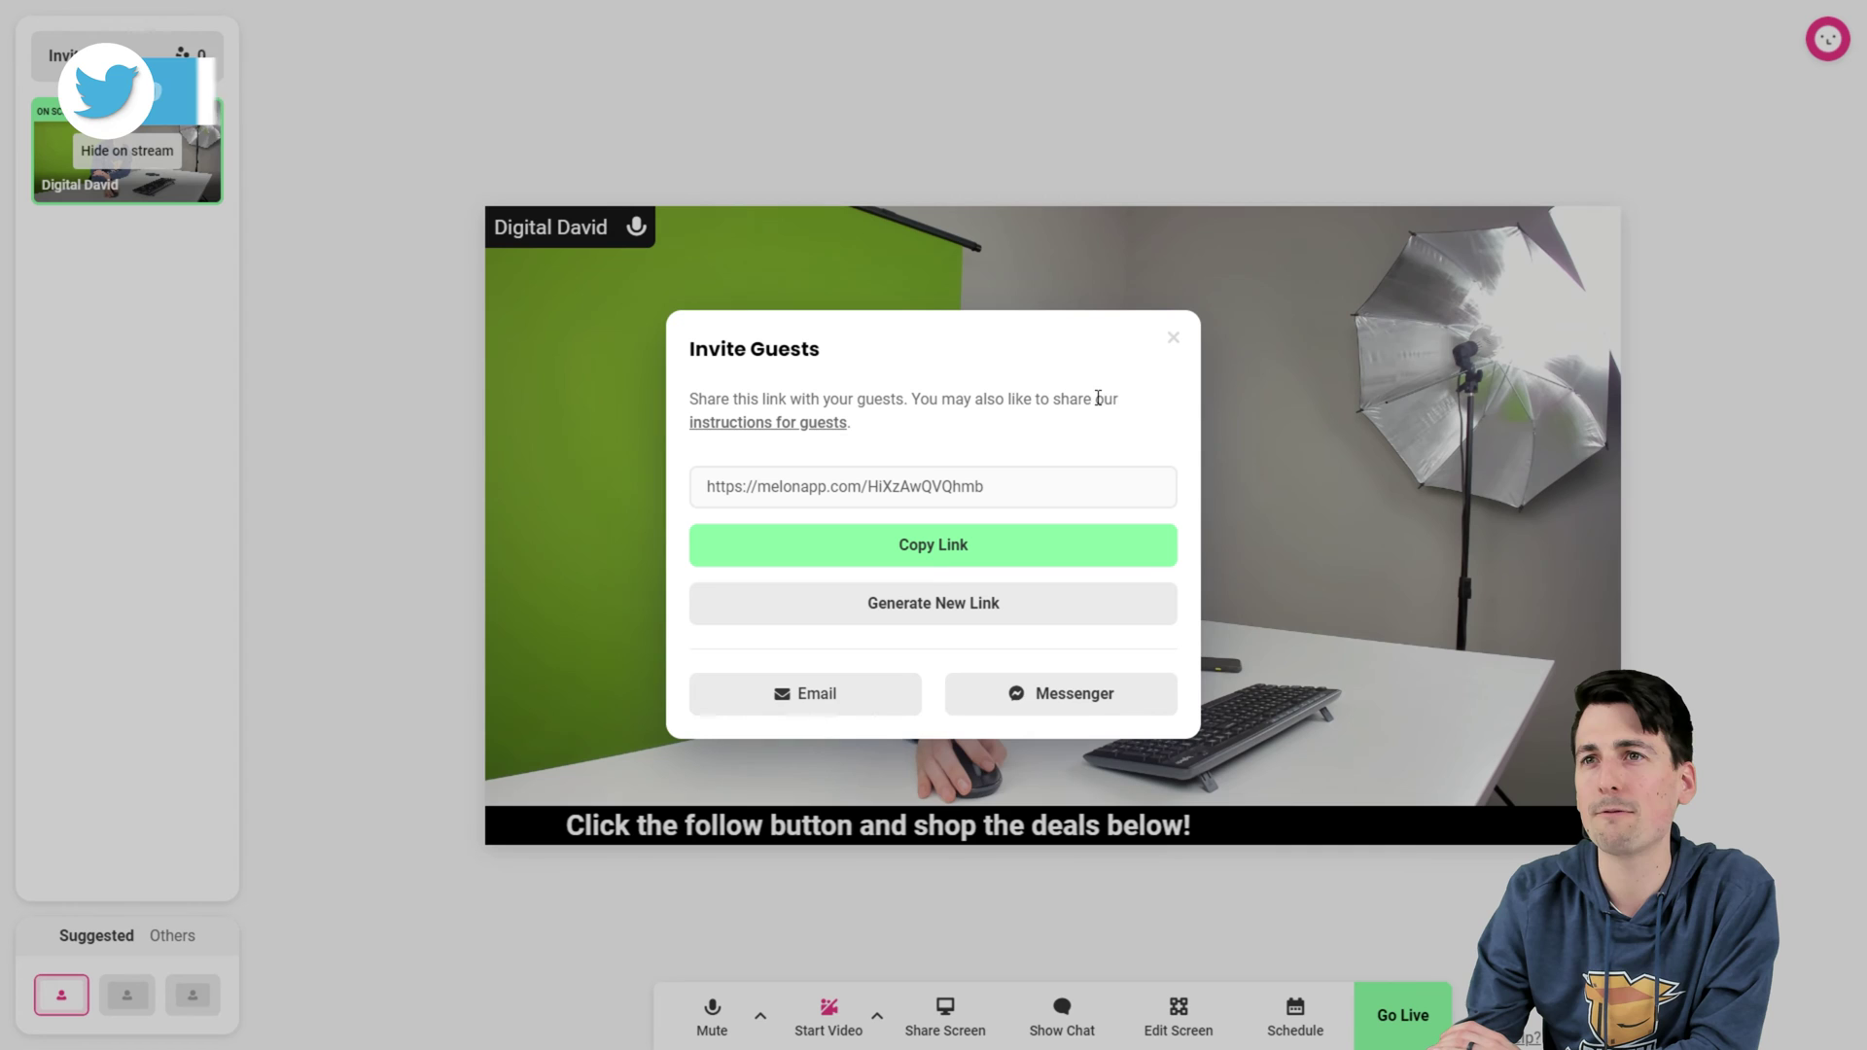
pyautogui.click(1173, 338)
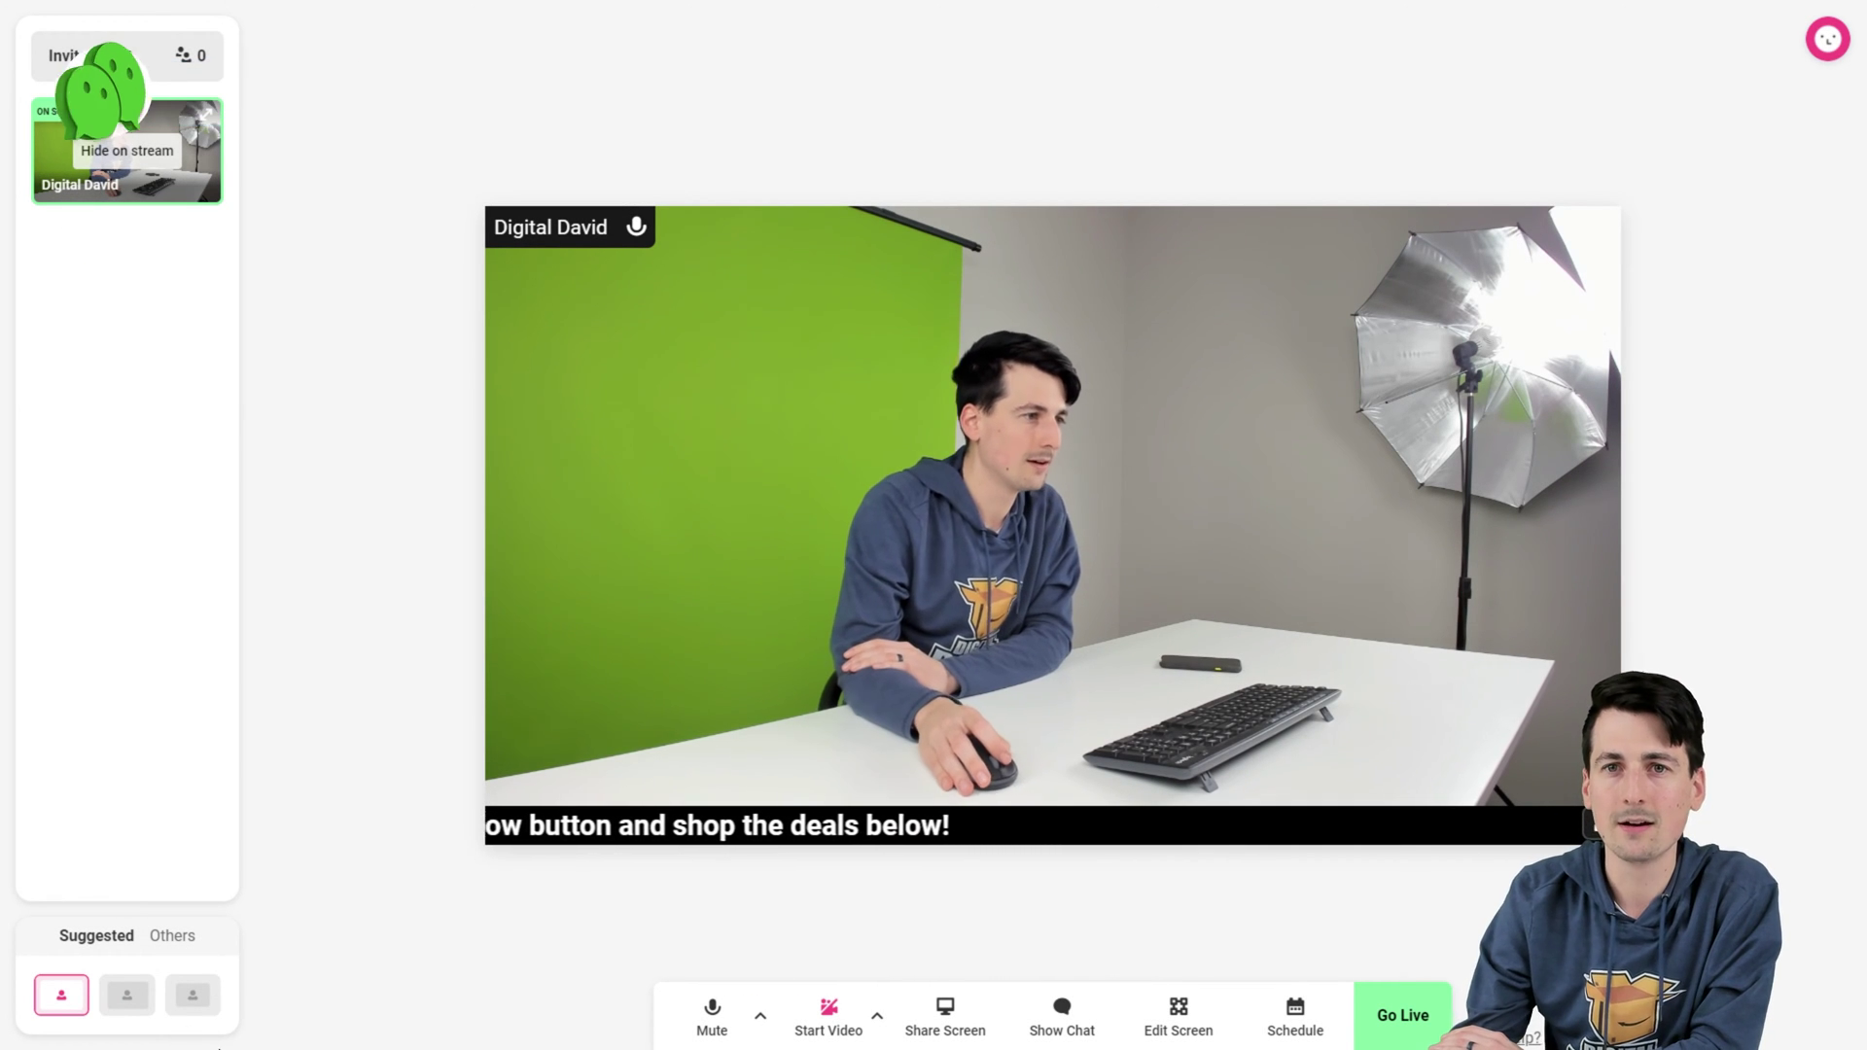
pyautogui.click(176, 938)
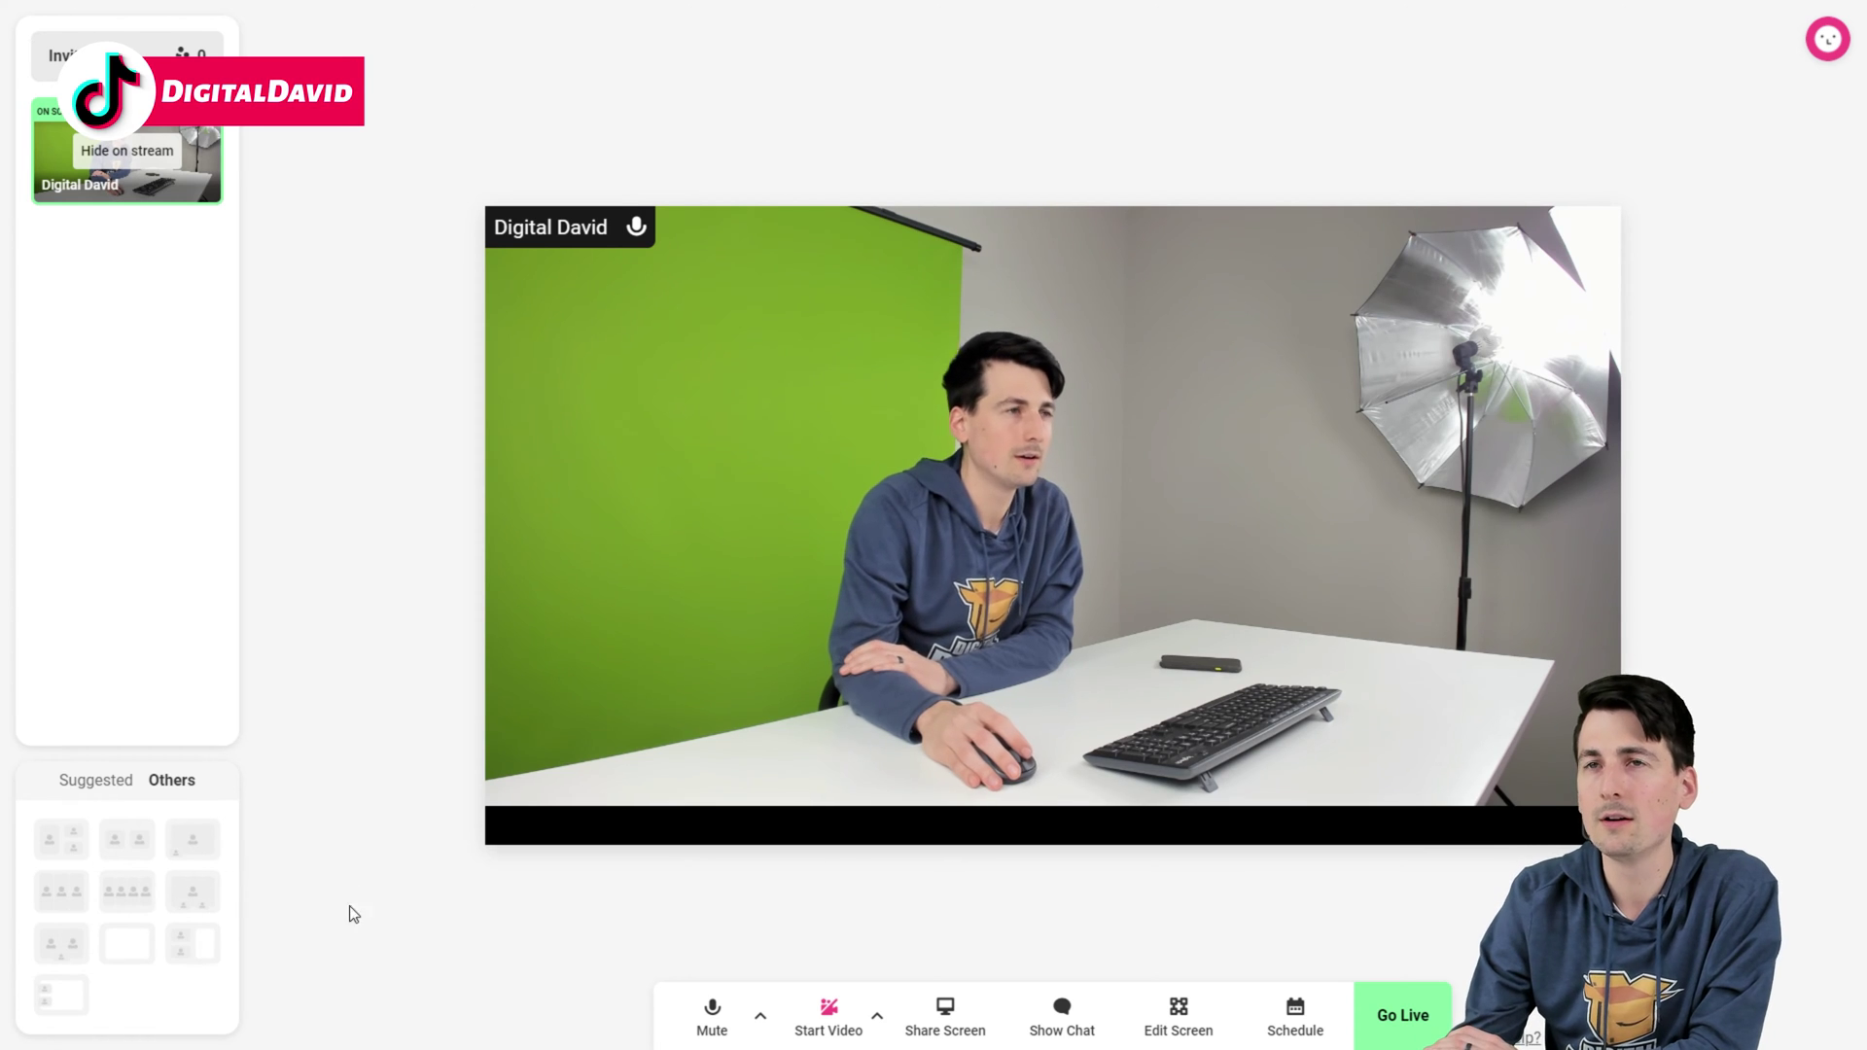
pyautogui.click(1828, 41)
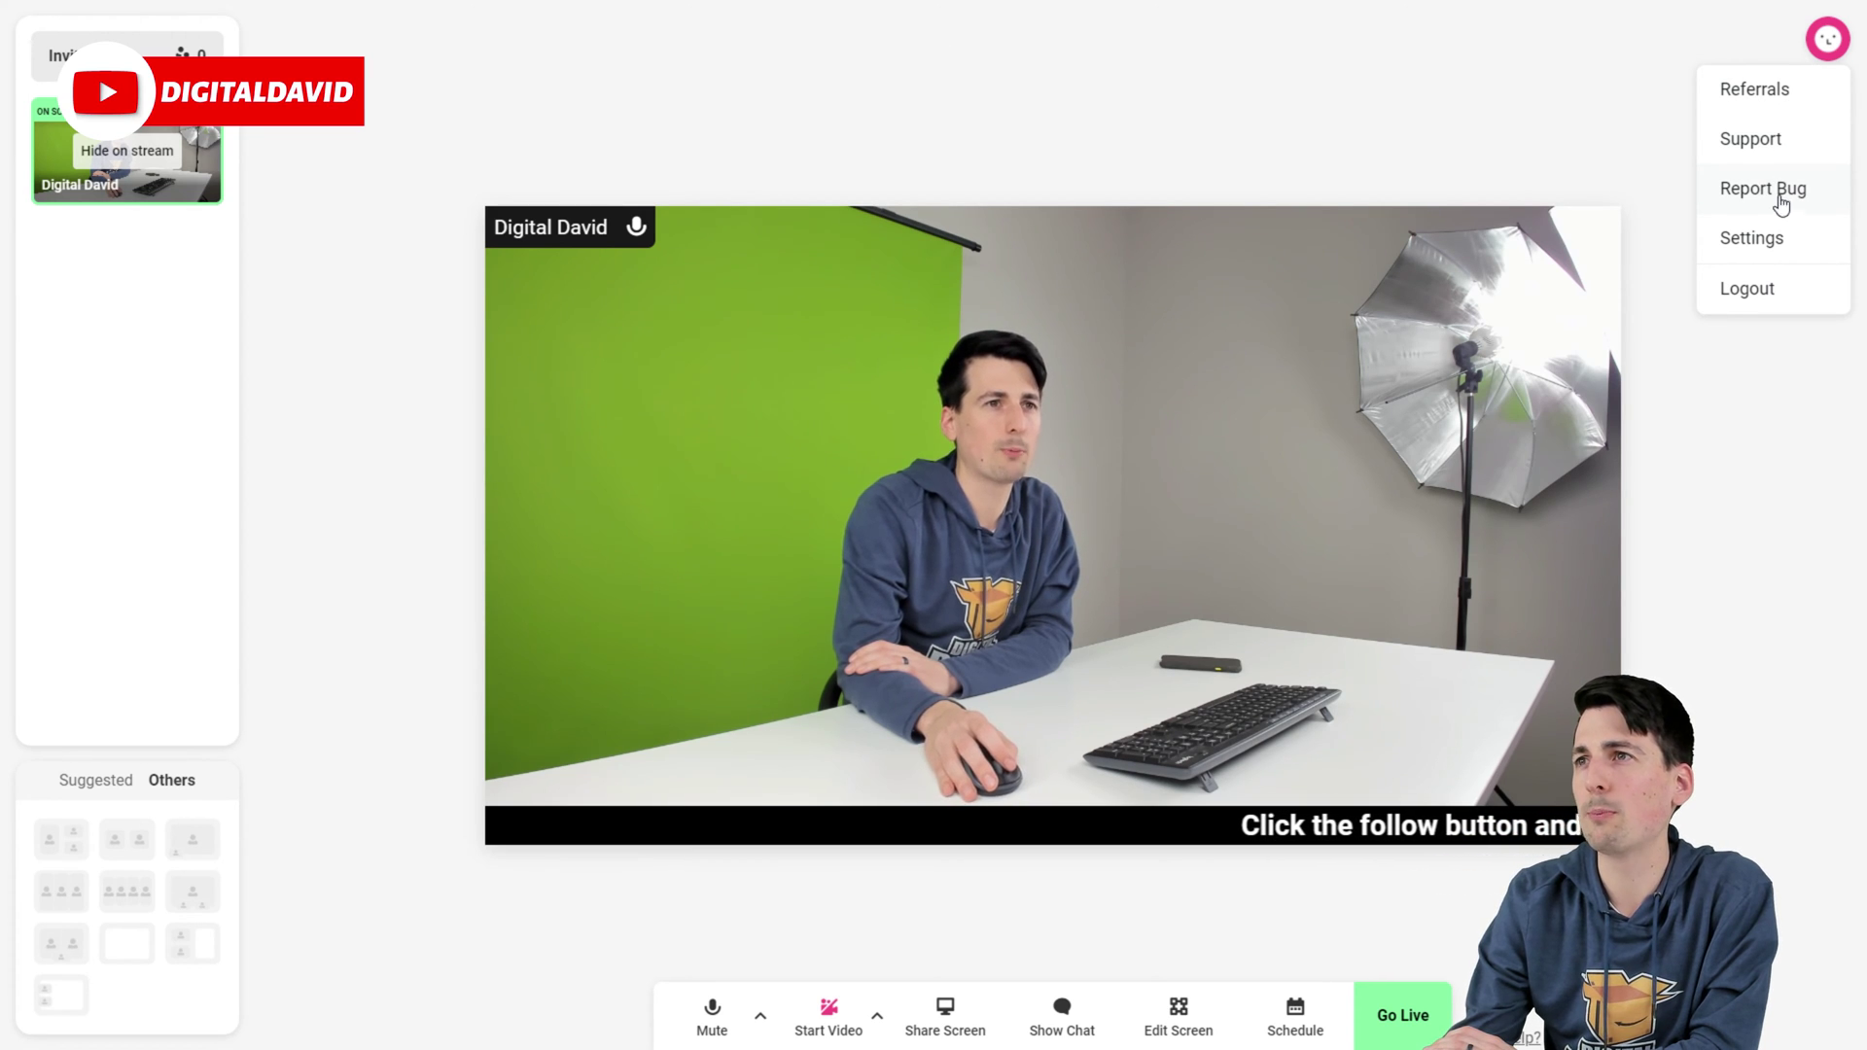
pyautogui.click(1806, 627)
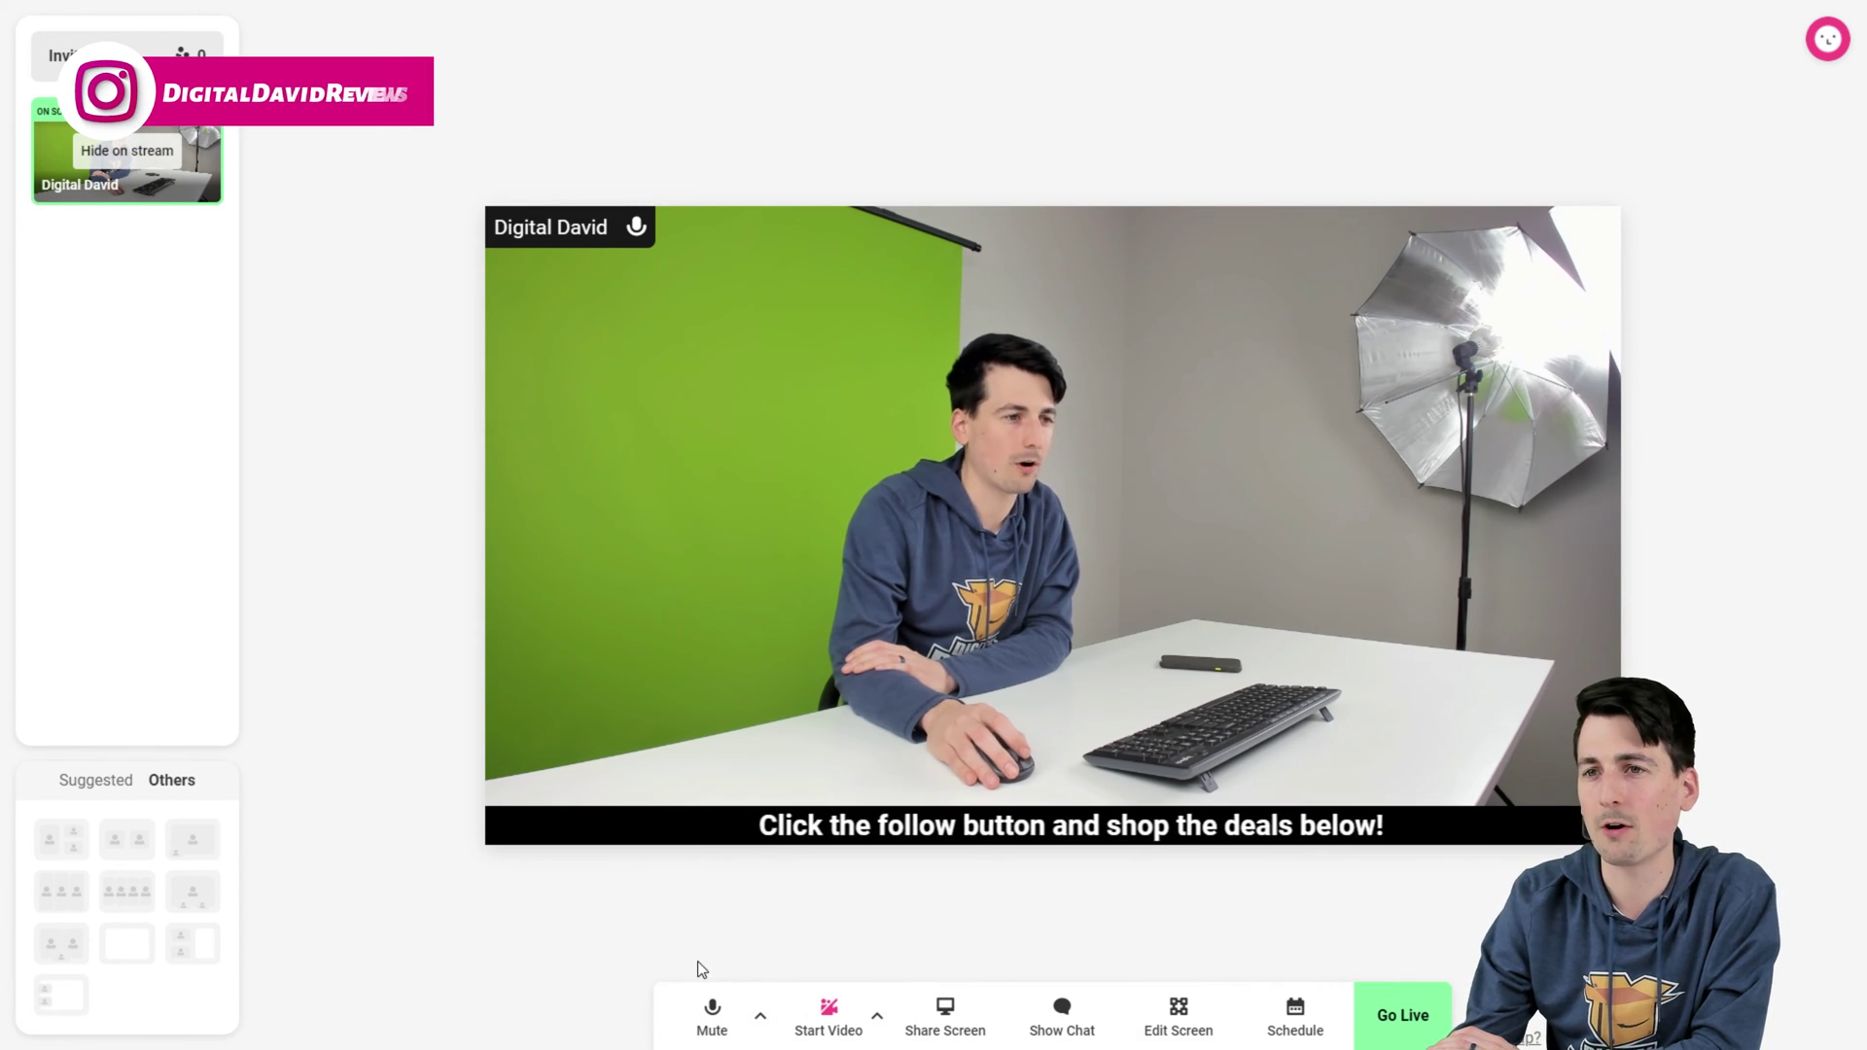
# Step: Review the audio input and output devices without changing them, keeping the headphones
pyautogui.click(762, 1018)
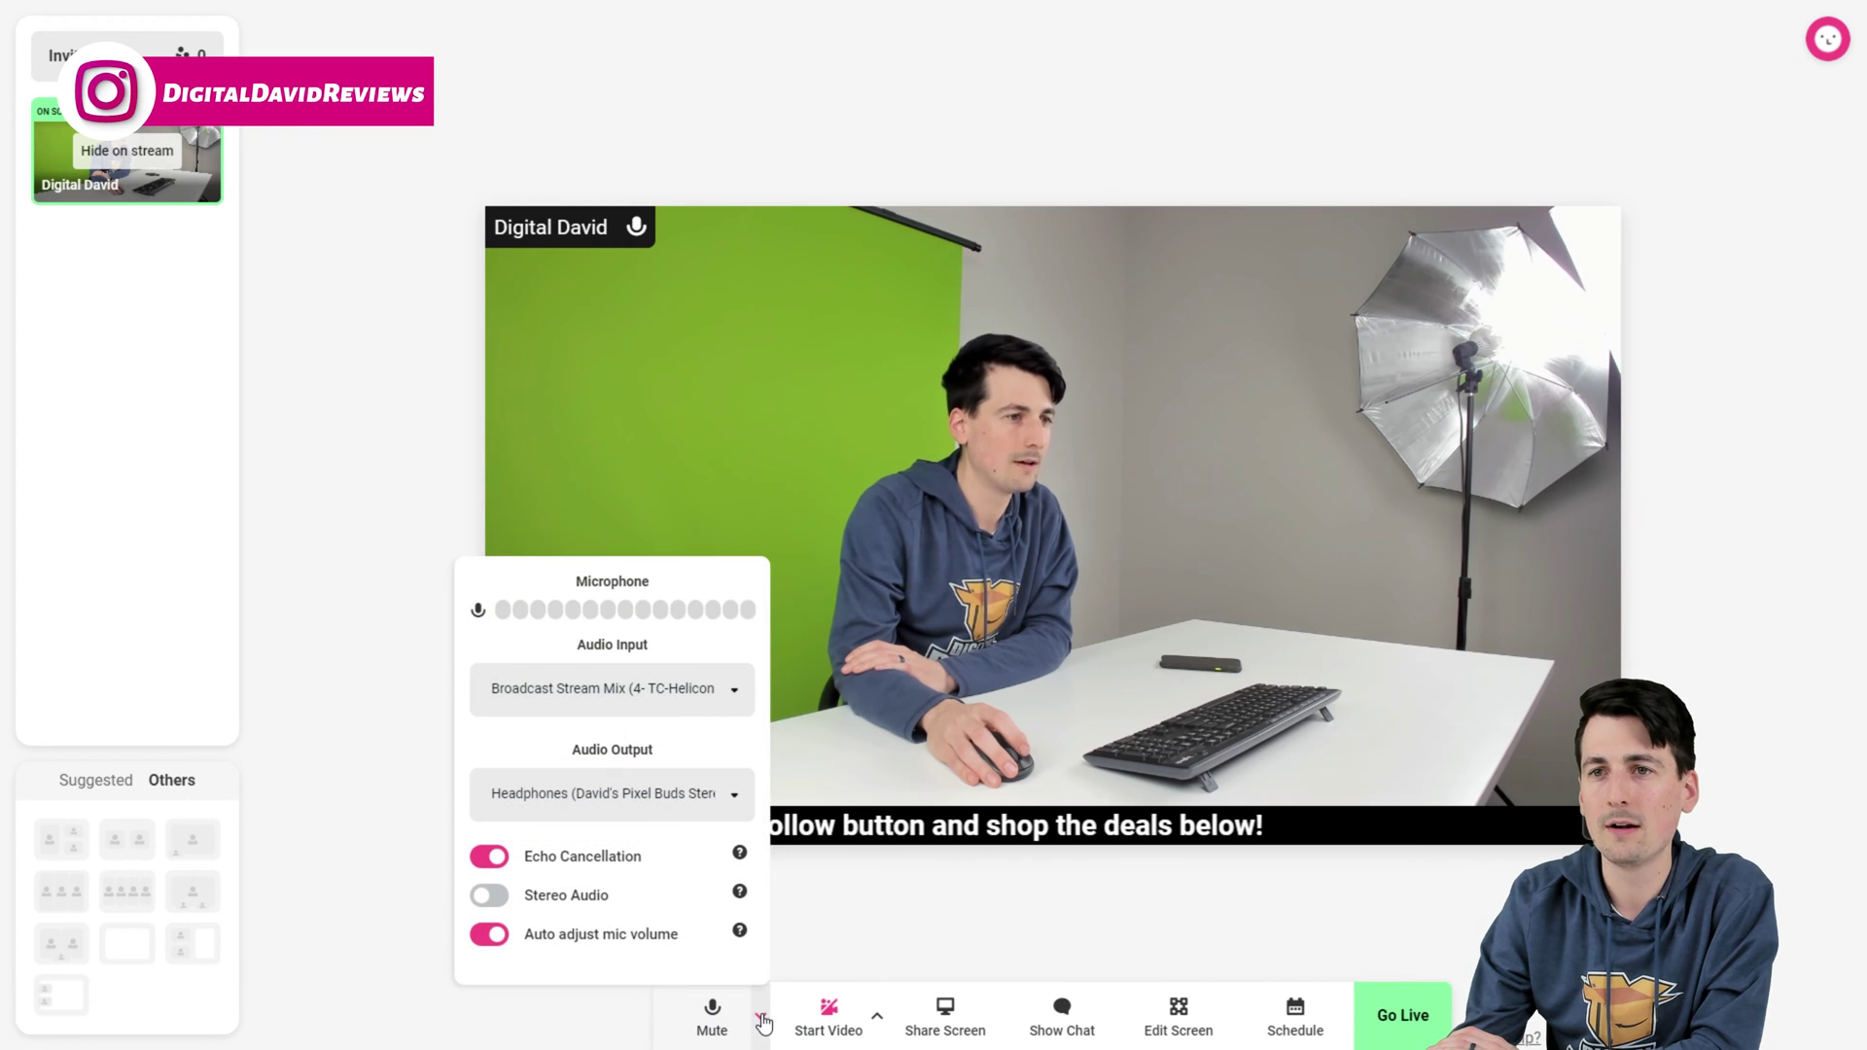
pyautogui.click(736, 692)
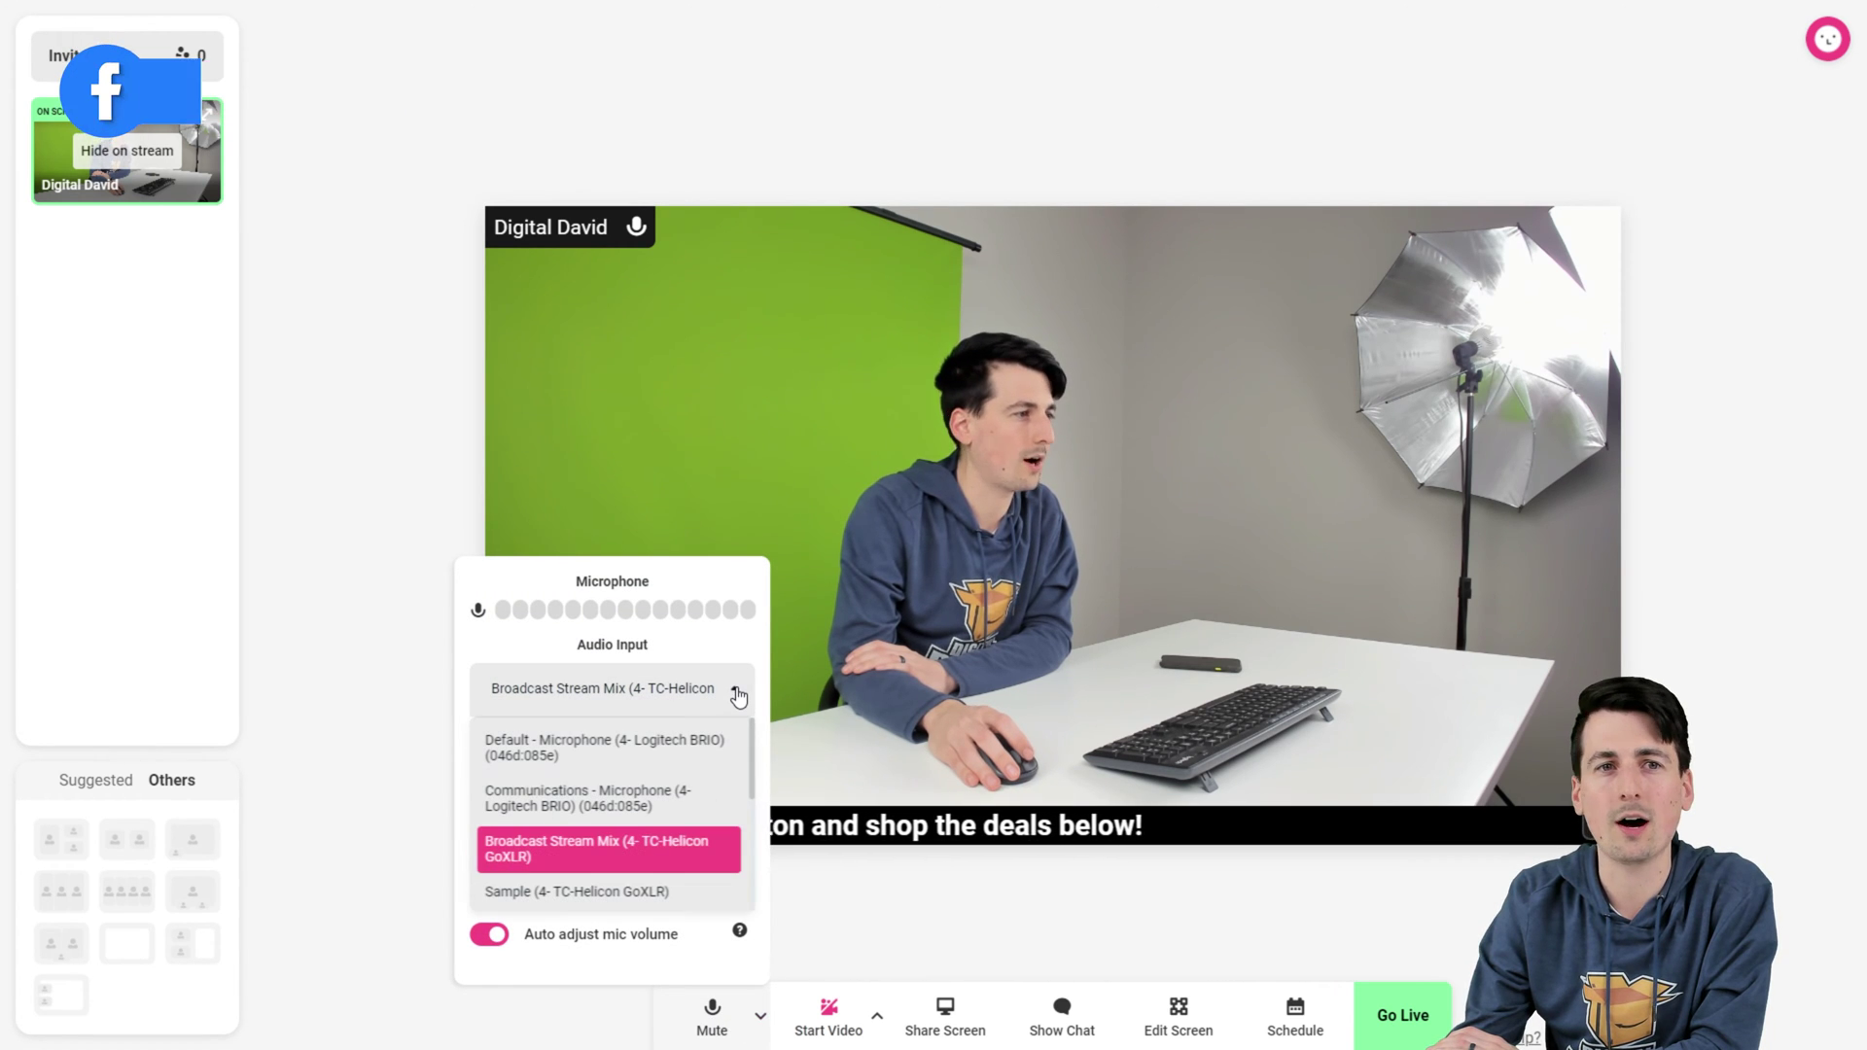
pyautogui.click(735, 695)
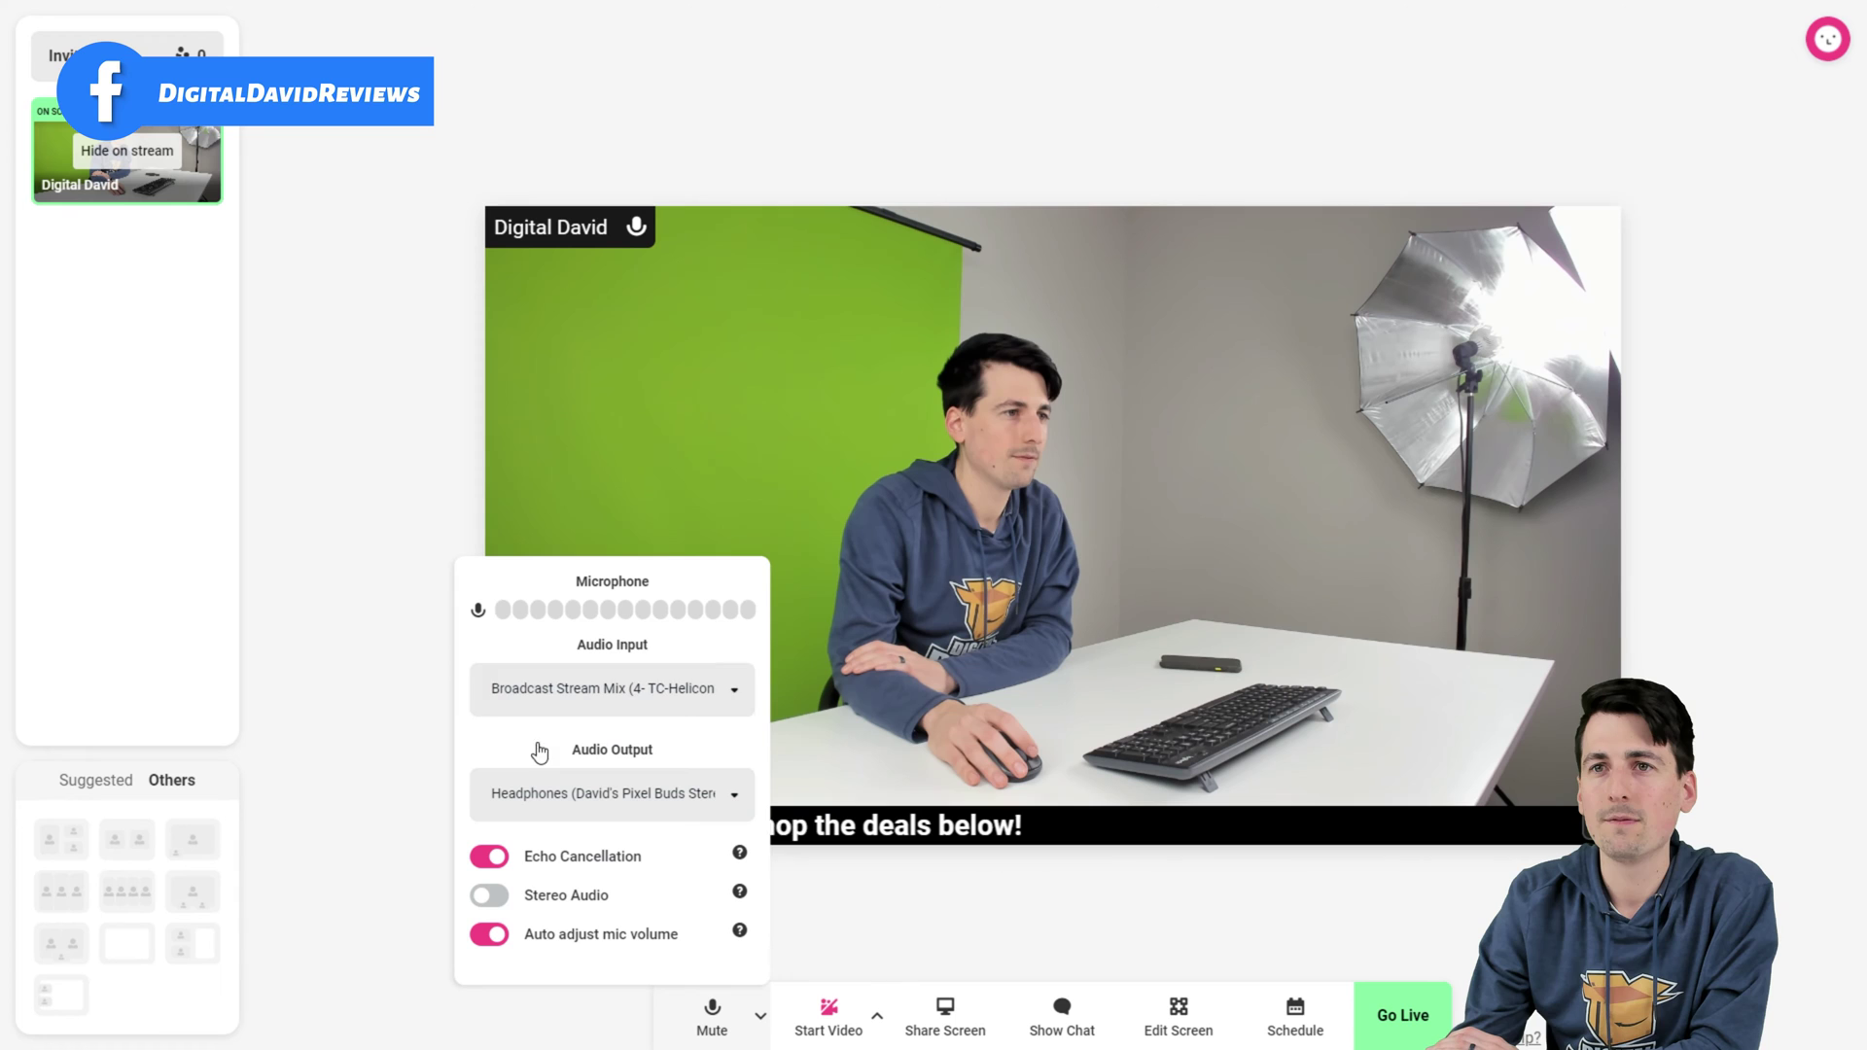
pyautogui.click(736, 795)
pyautogui.click(692, 800)
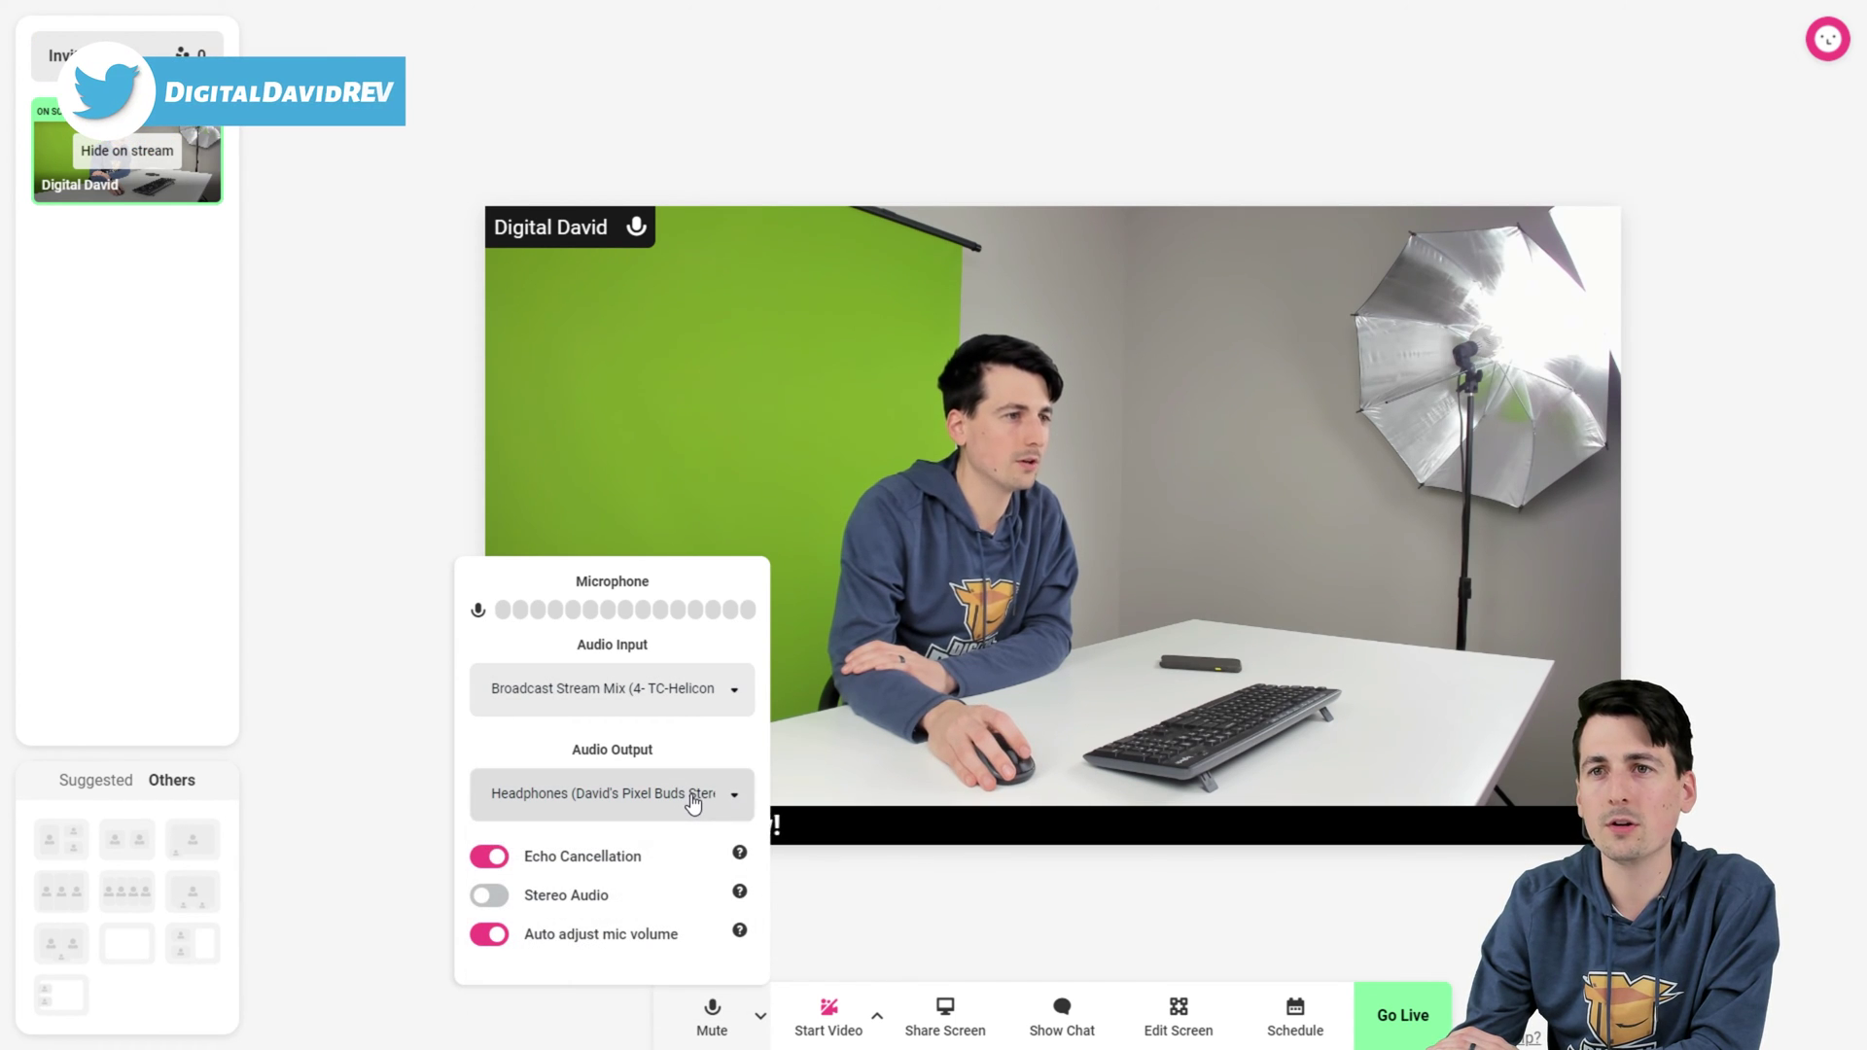
pyautogui.moveTo(740, 858)
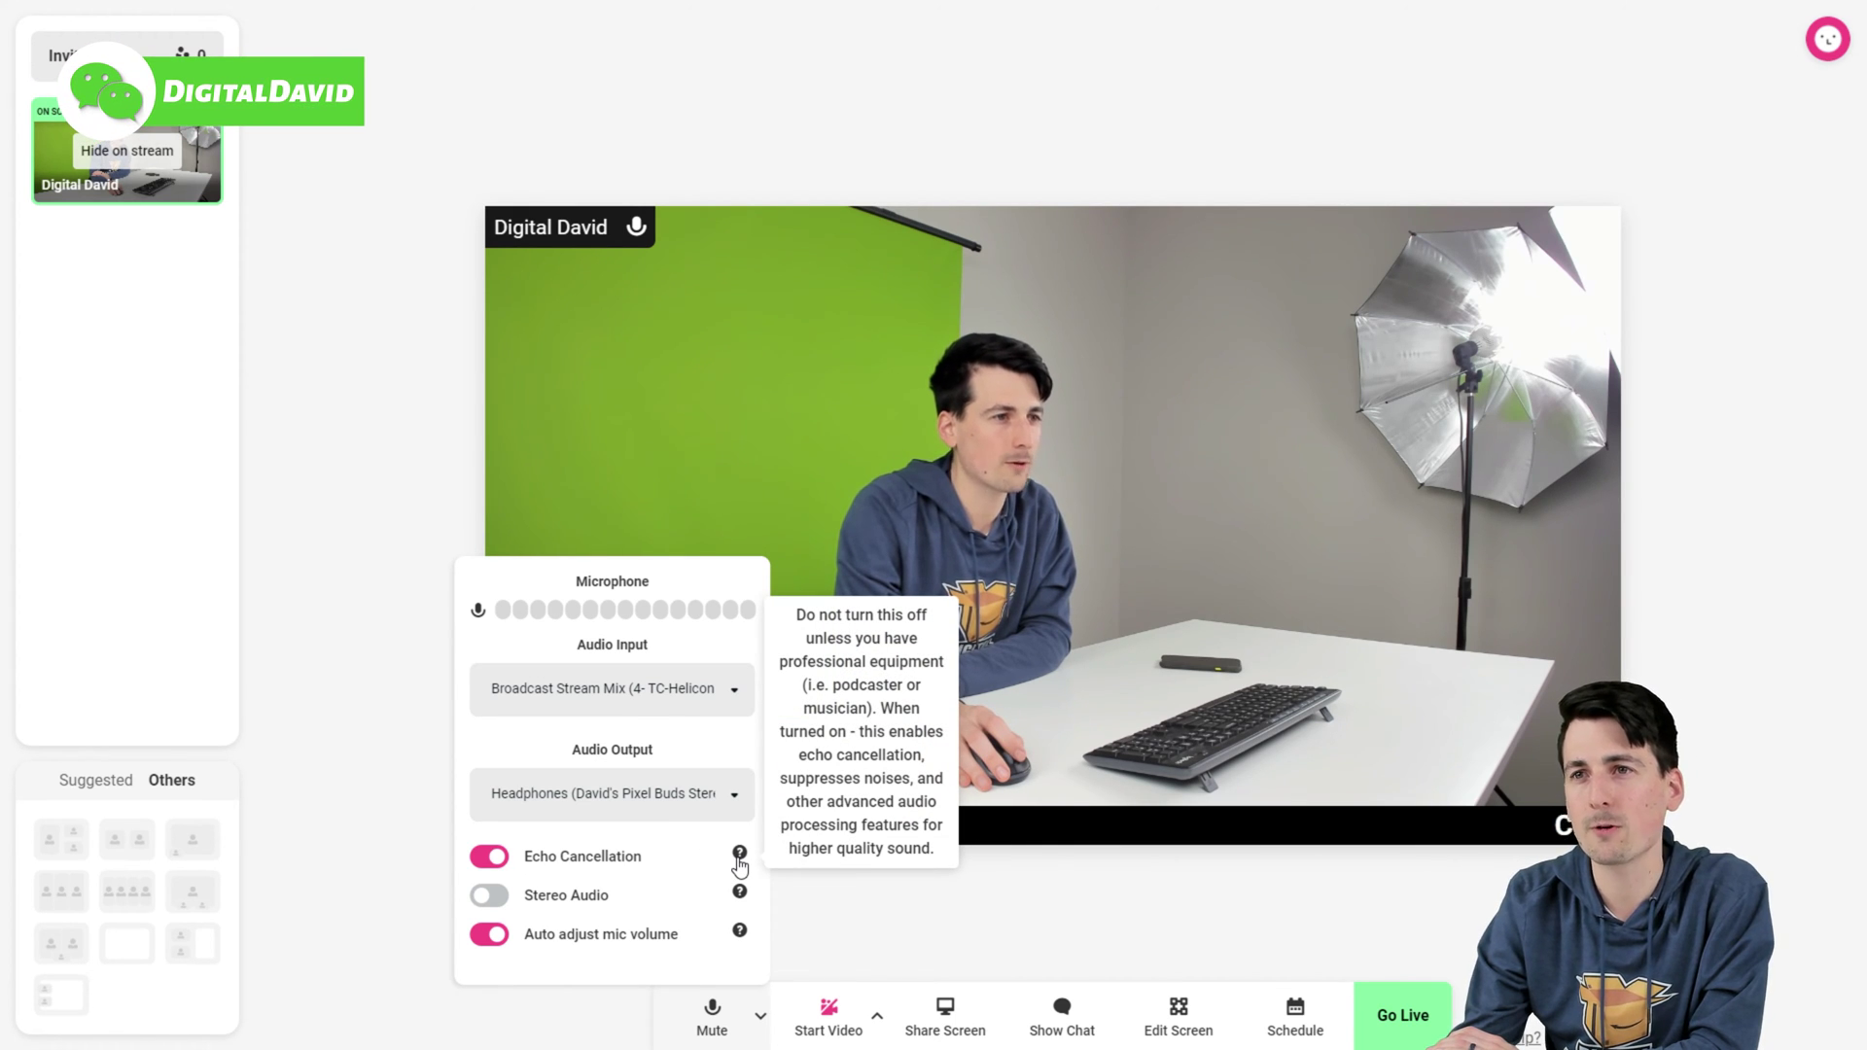
pyautogui.moveTo(741, 892)
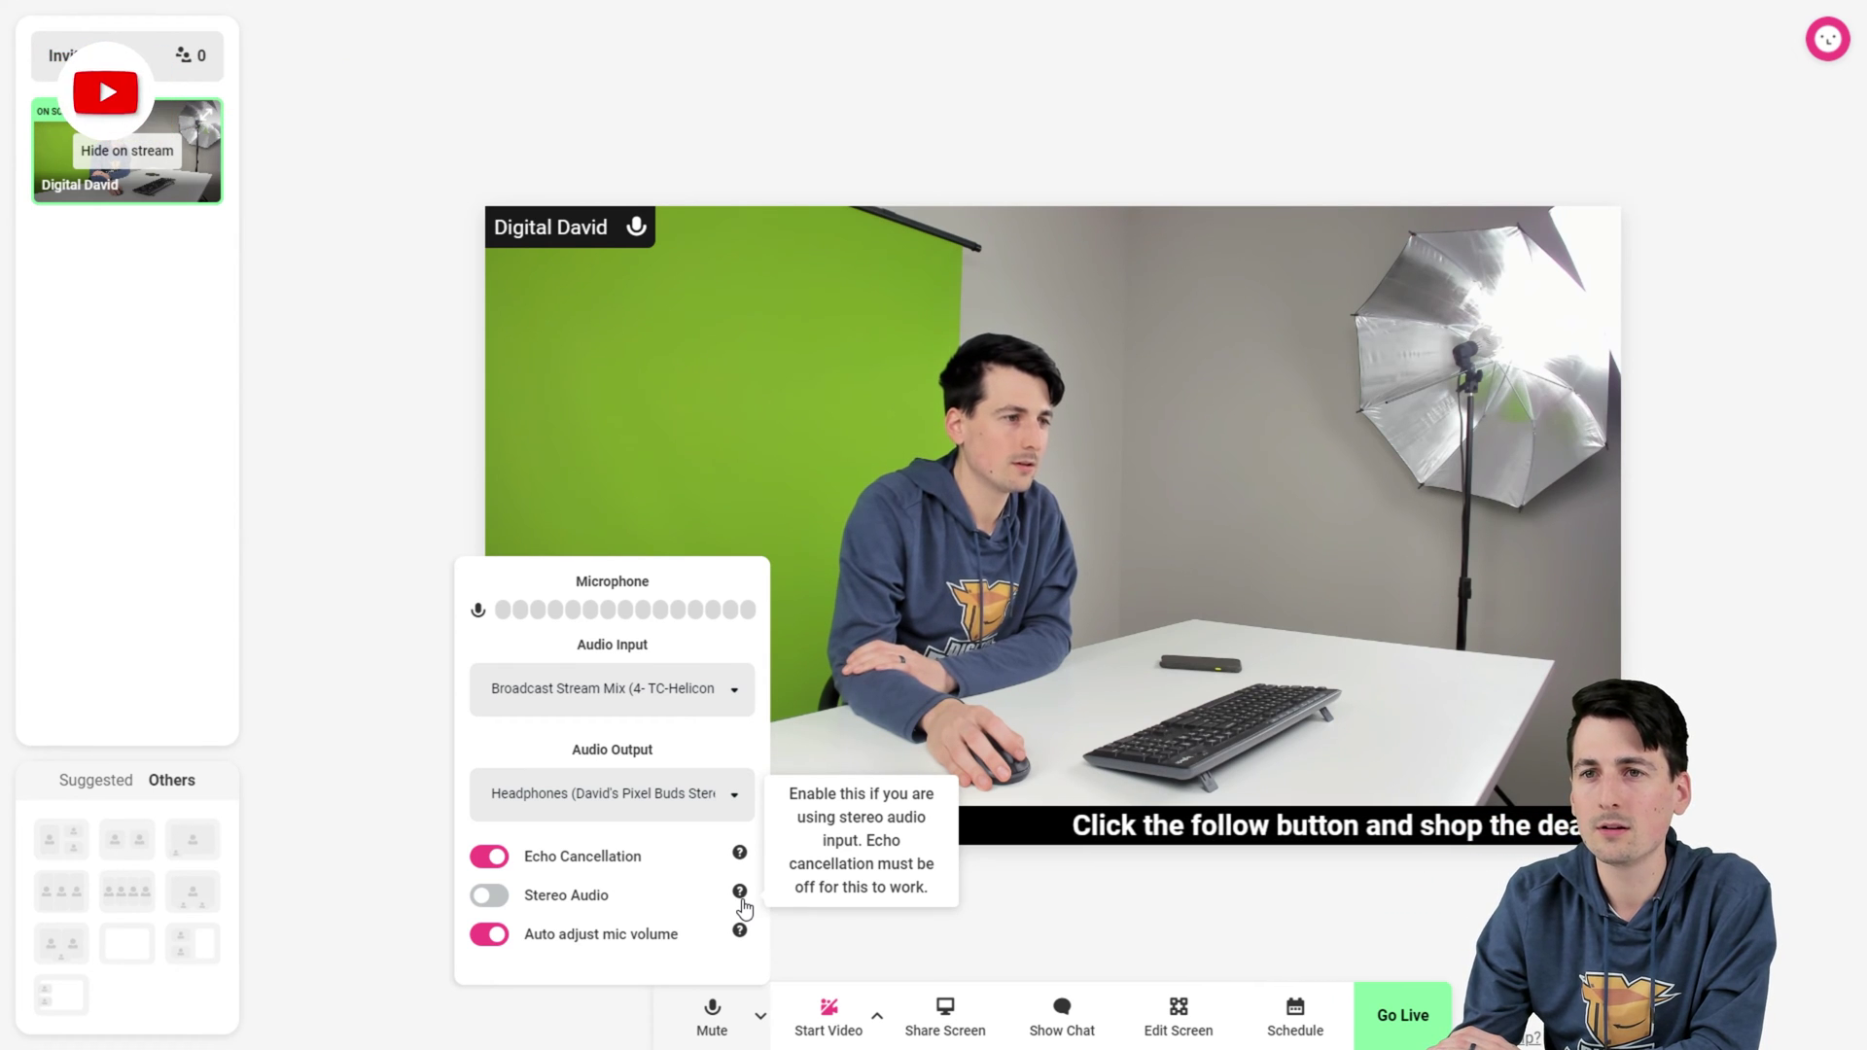
pyautogui.moveTo(742, 933)
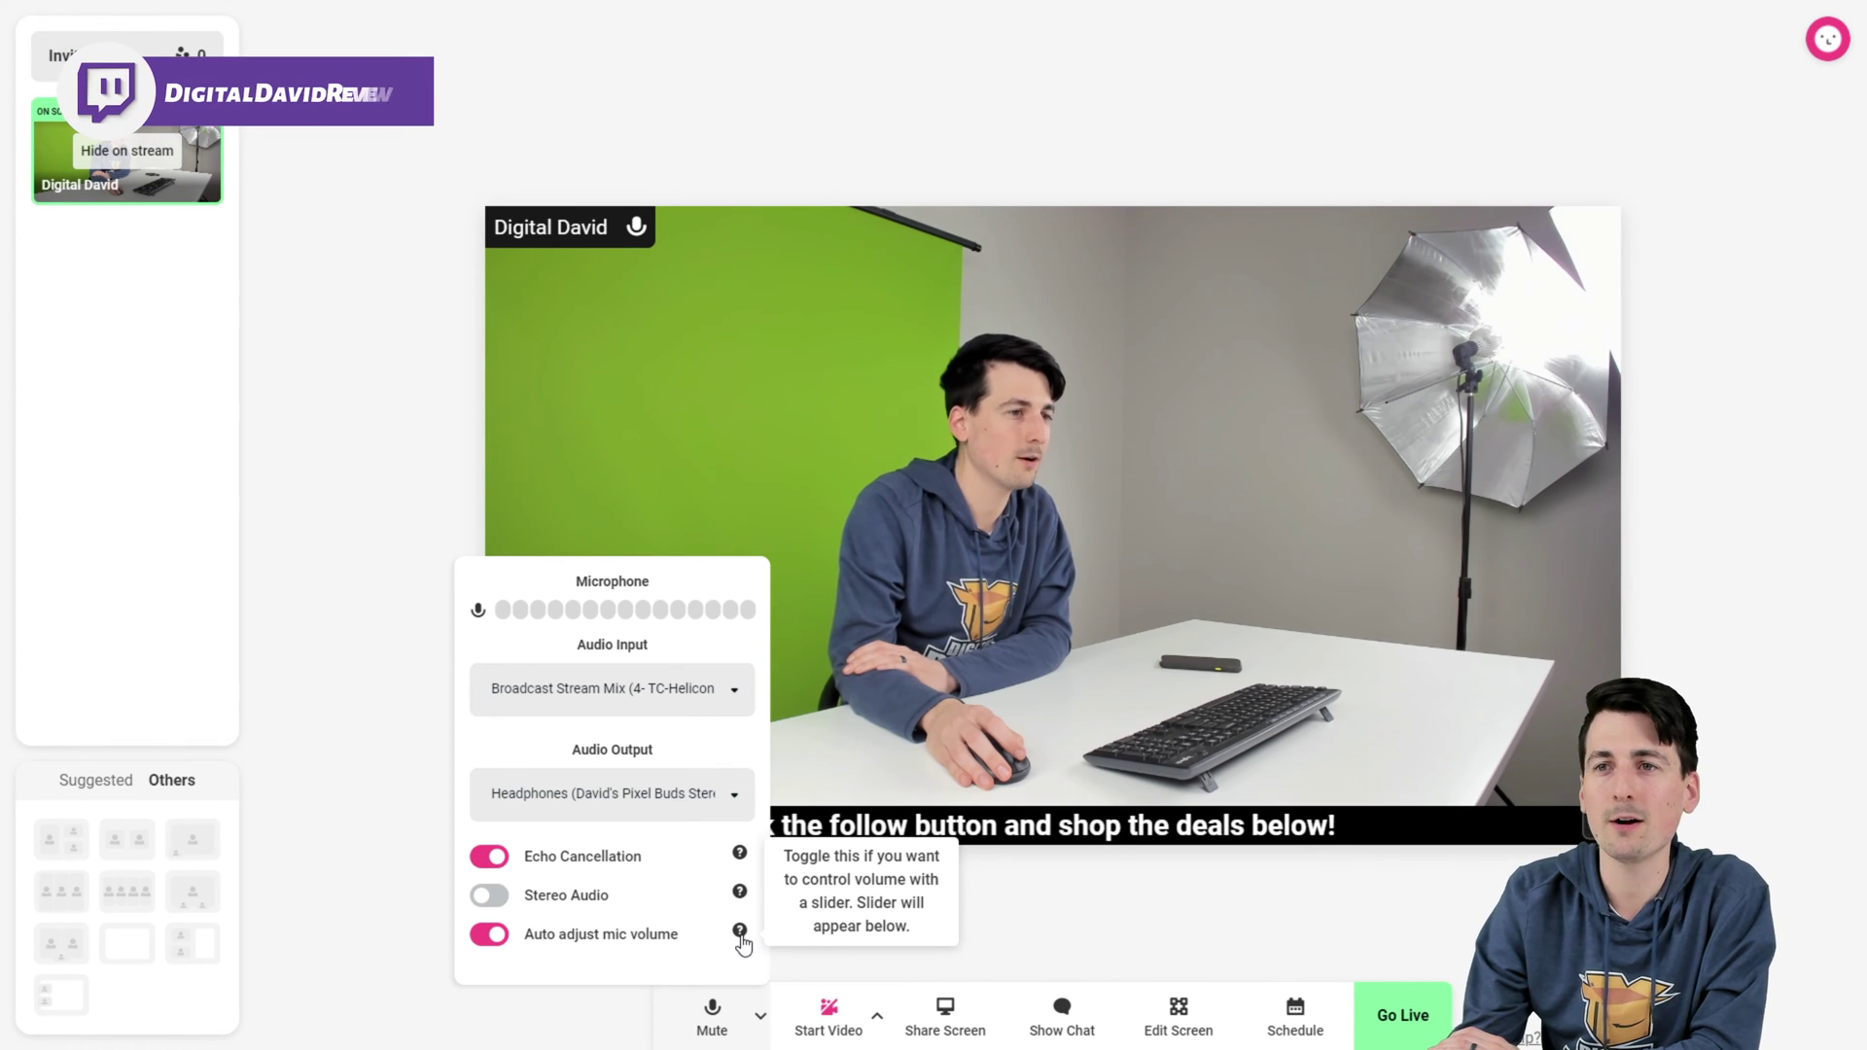
# Step: Check camera settings, keeping Logitech BRIO as video input, and list resolution options
pyautogui.click(877, 1017)
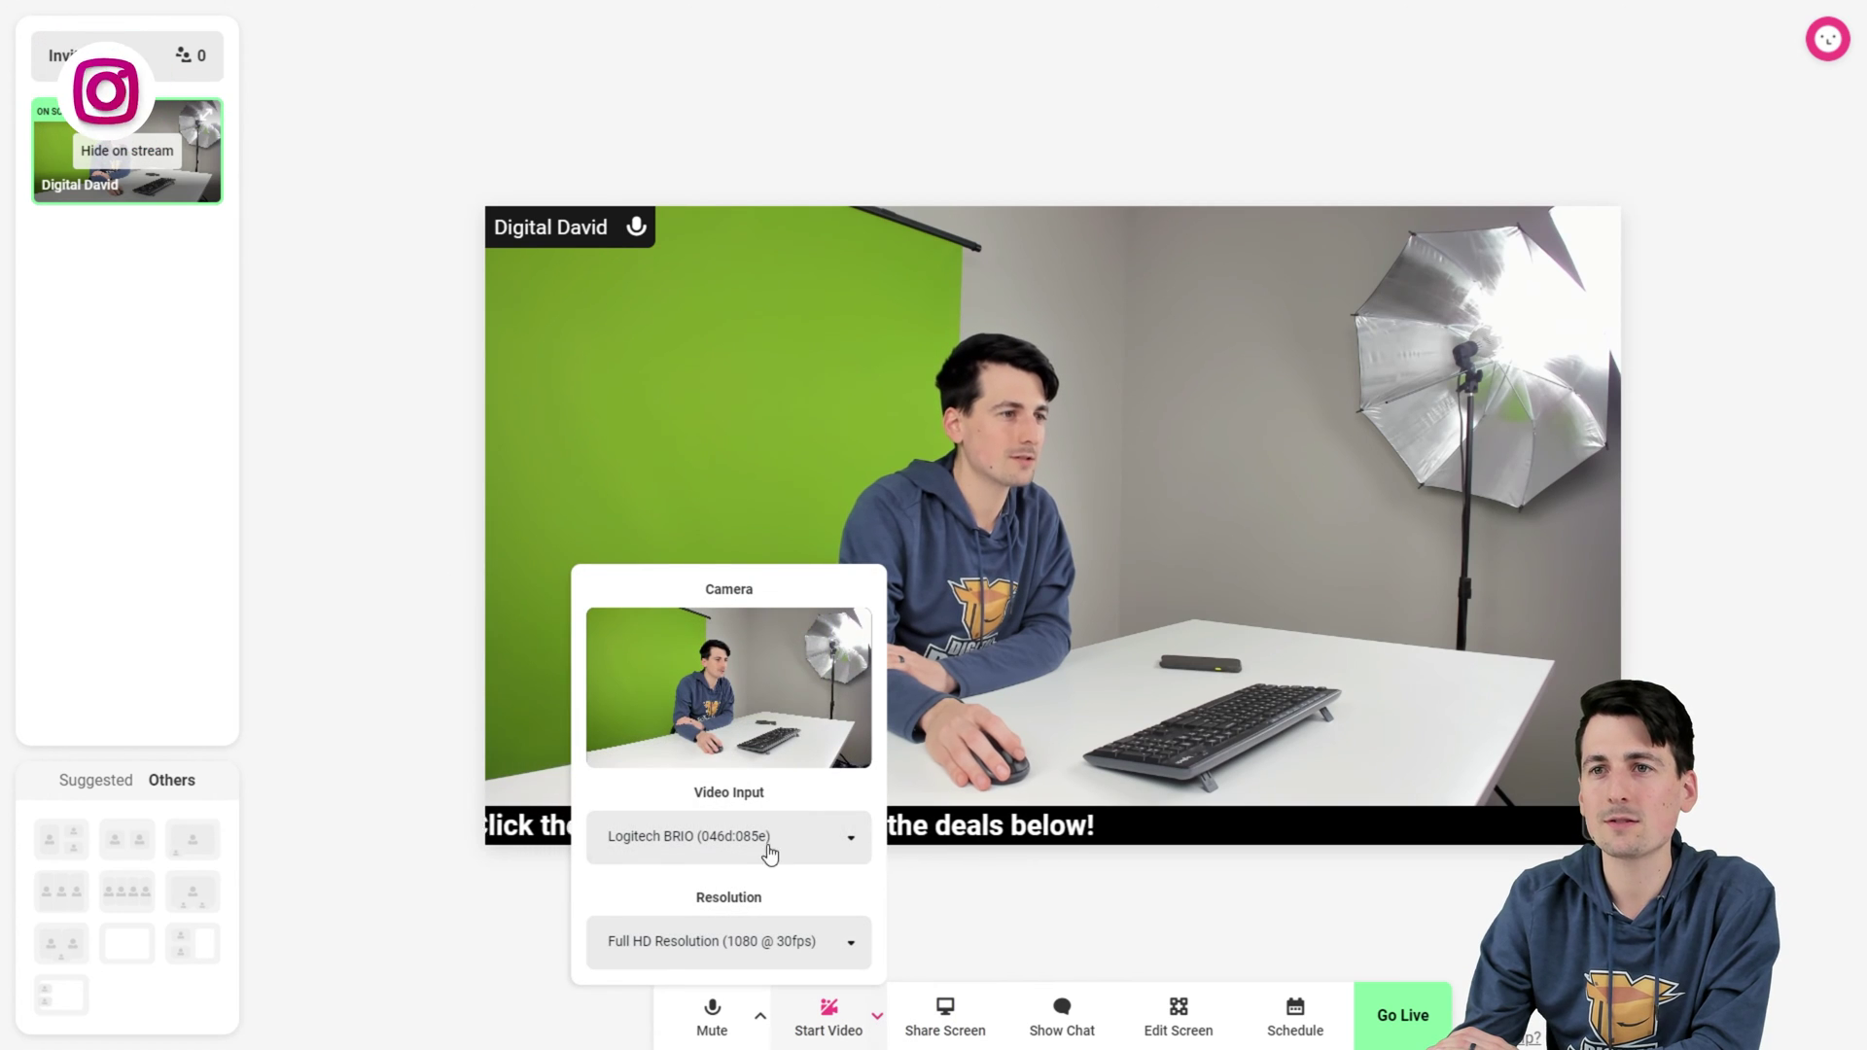
pyautogui.click(829, 839)
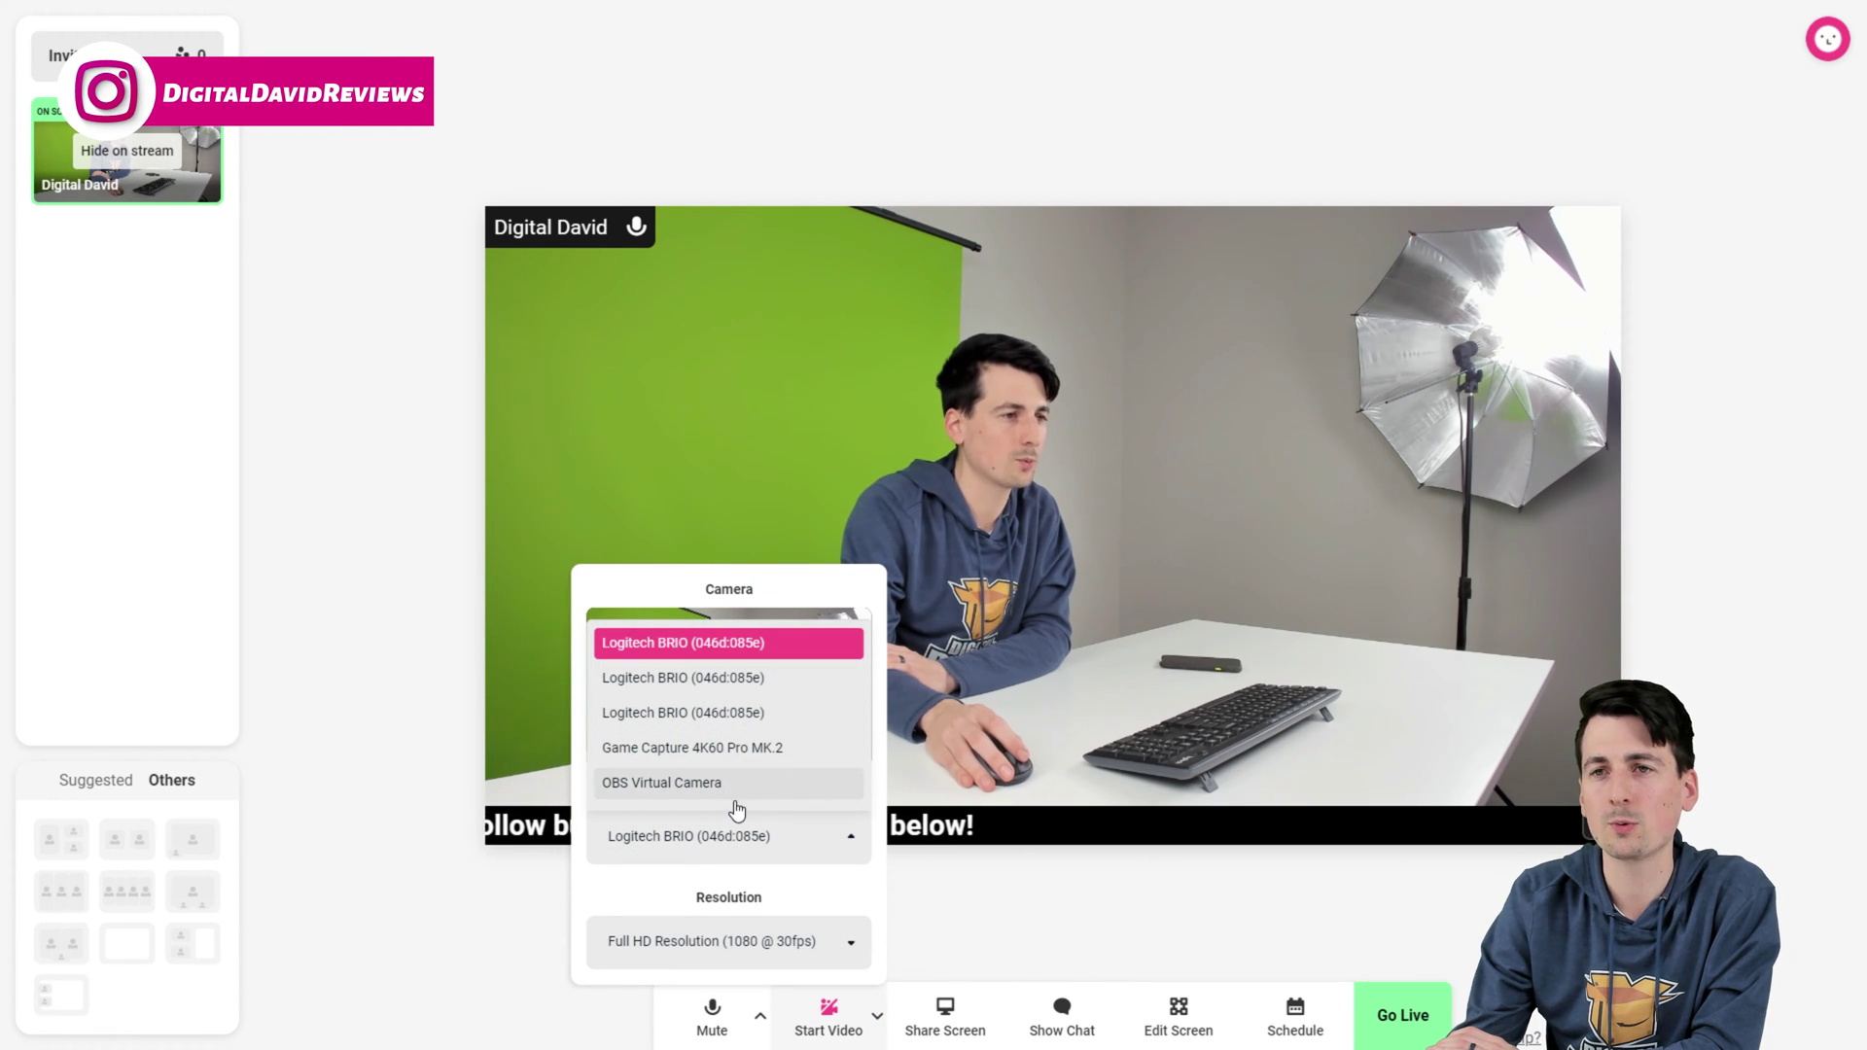
pyautogui.click(851, 841)
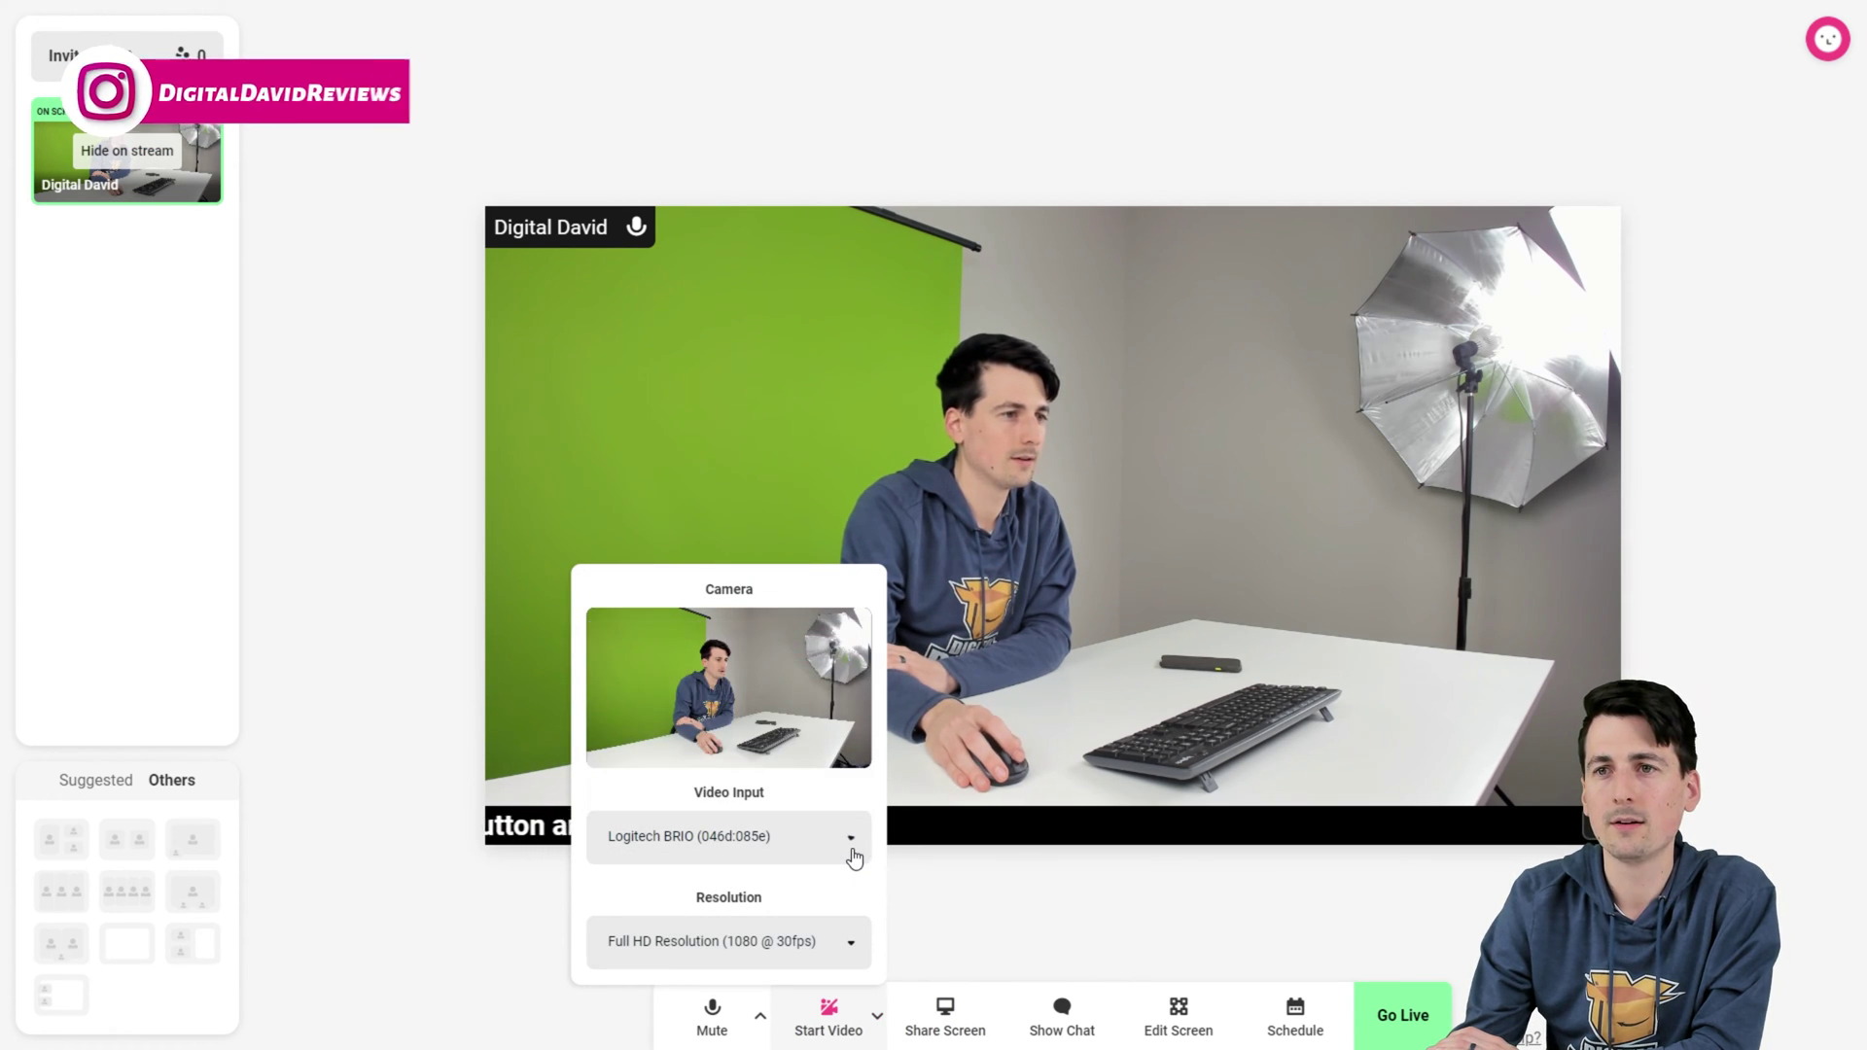
pyautogui.click(856, 945)
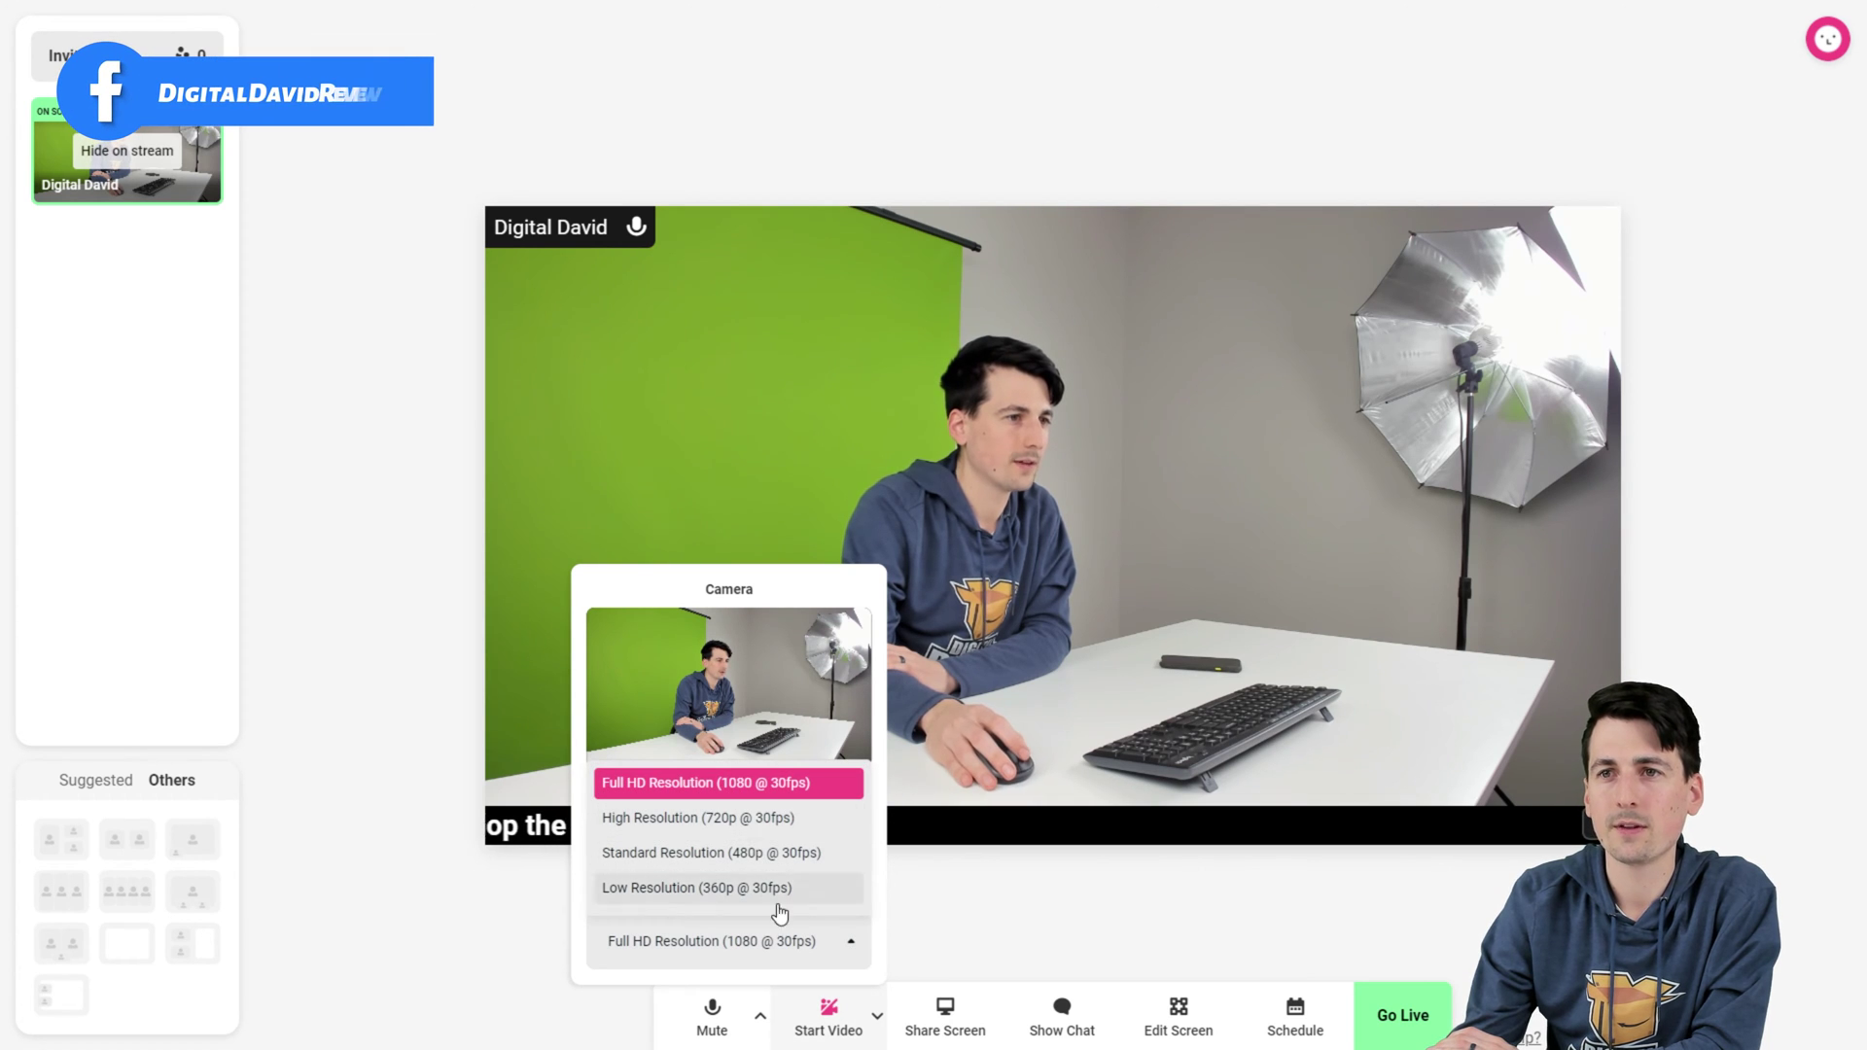
# Step: Keep Full HD resolution and share Screen 1
pyautogui.click(864, 963)
pyautogui.click(949, 1020)
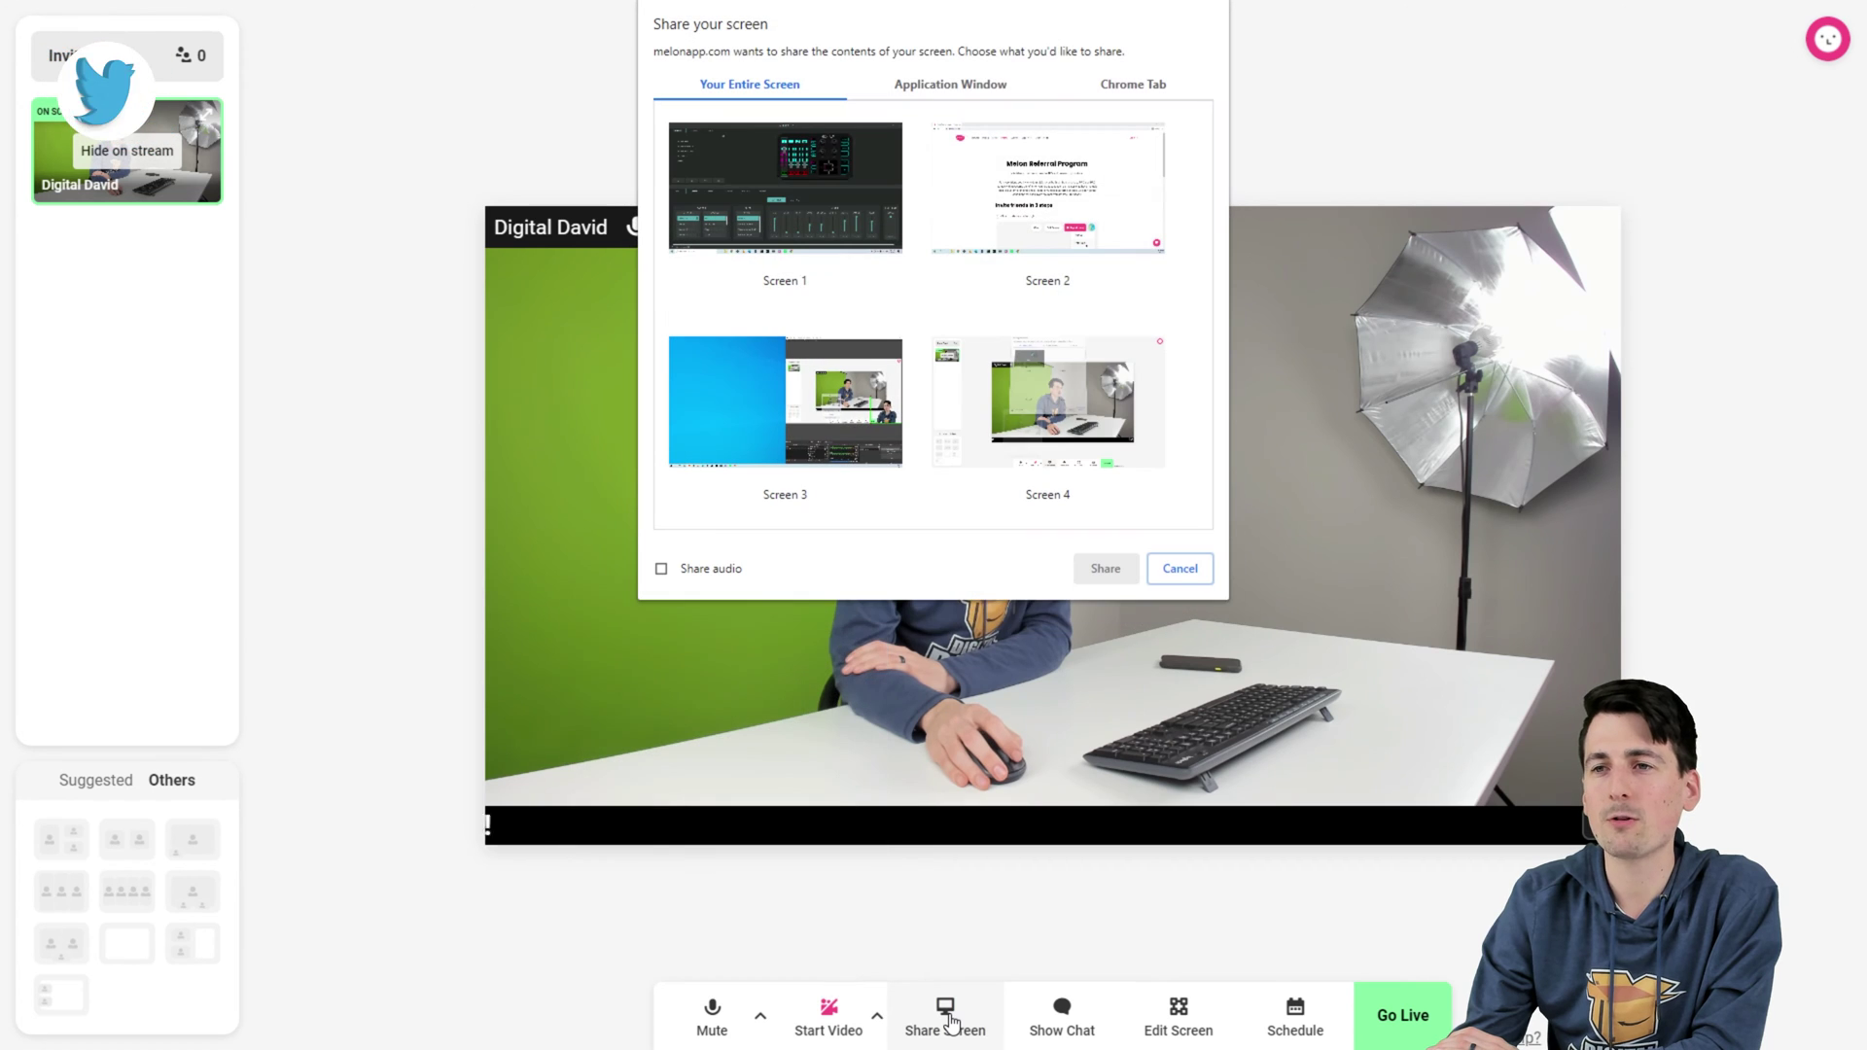
pyautogui.click(807, 239)
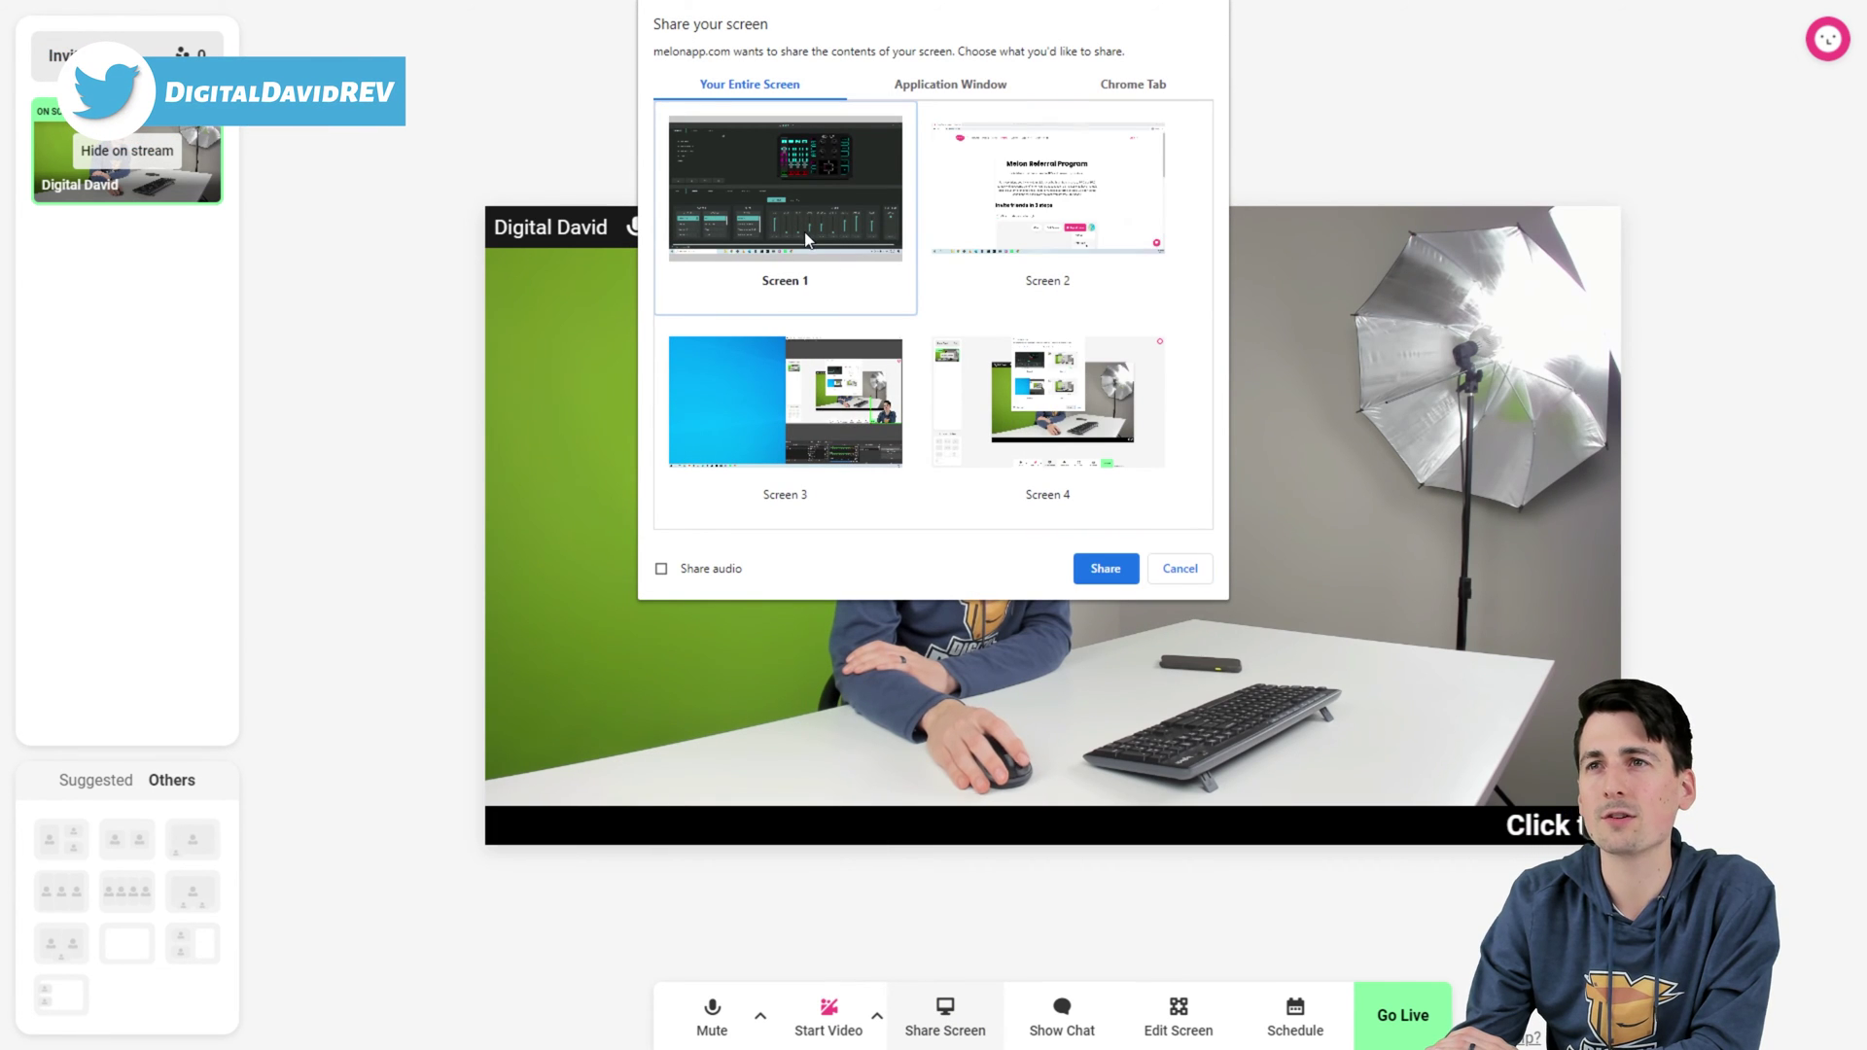
pyautogui.click(1108, 569)
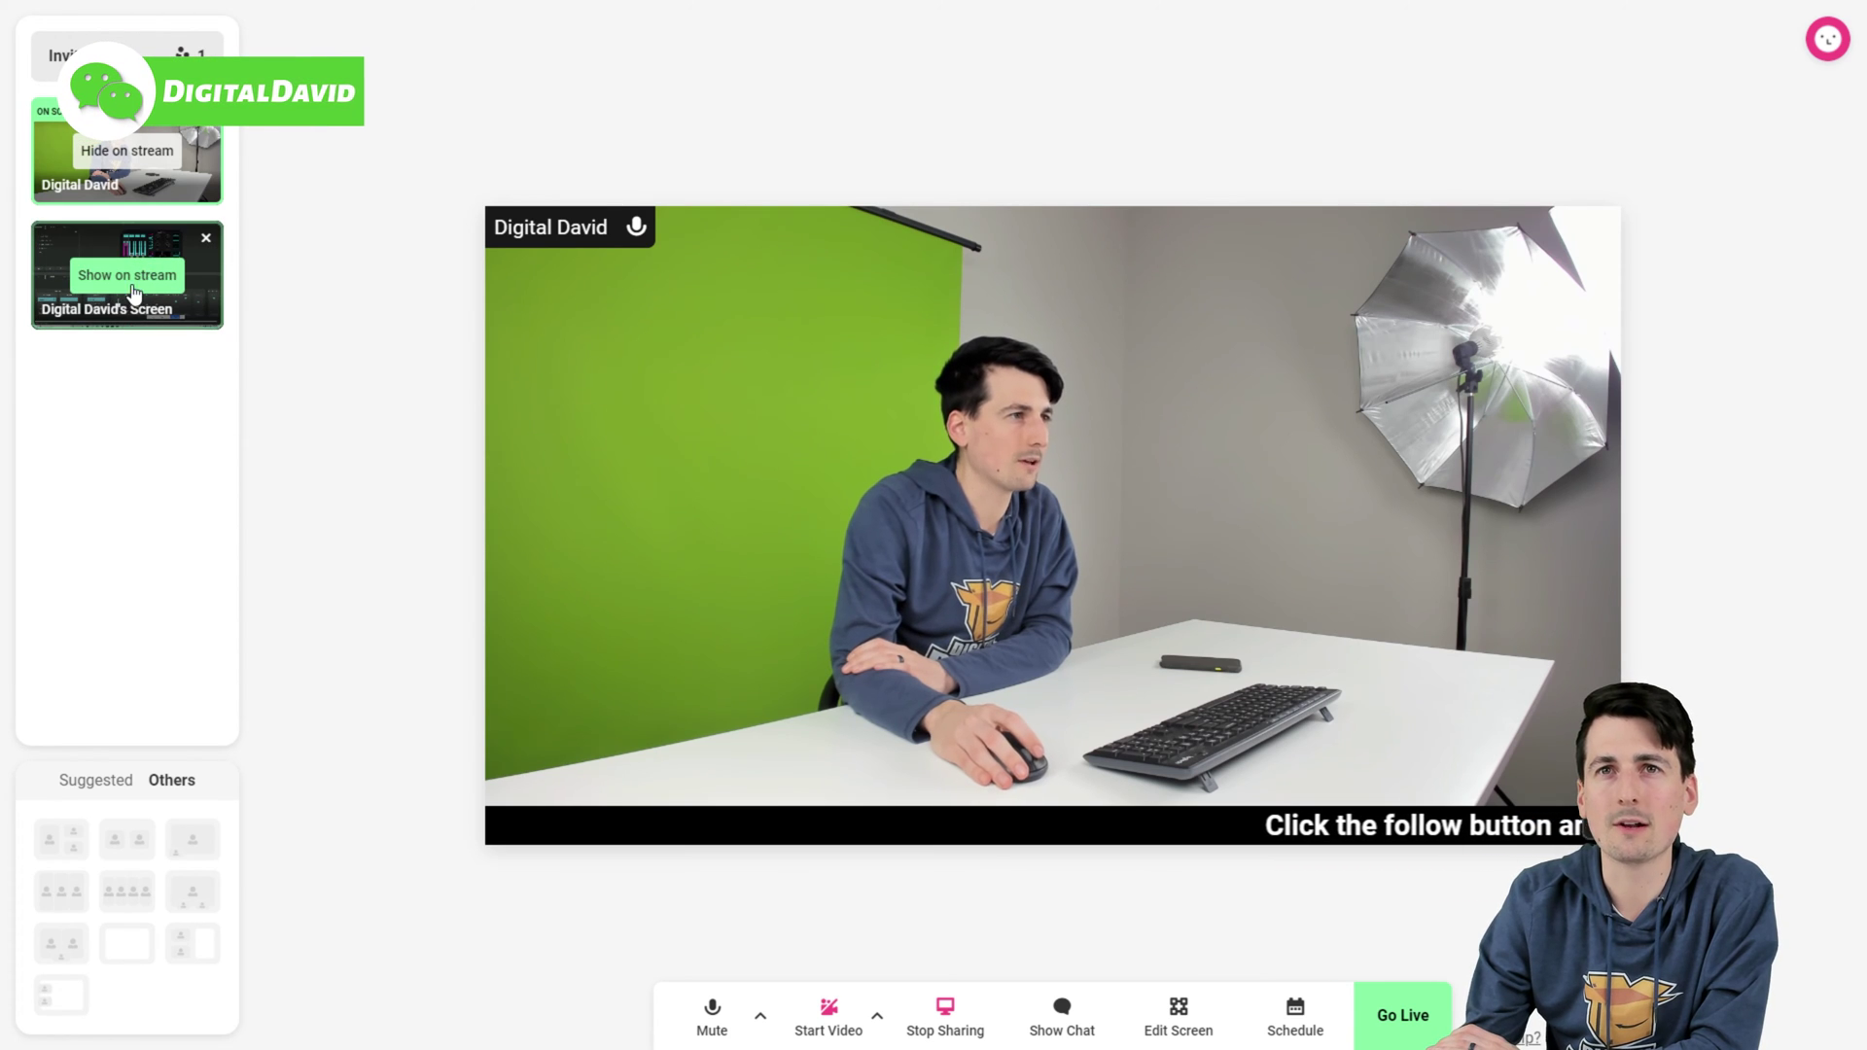
# Step: Put the shared screen on stream in a suggested layout with a small camera inset
pyautogui.click(111, 282)
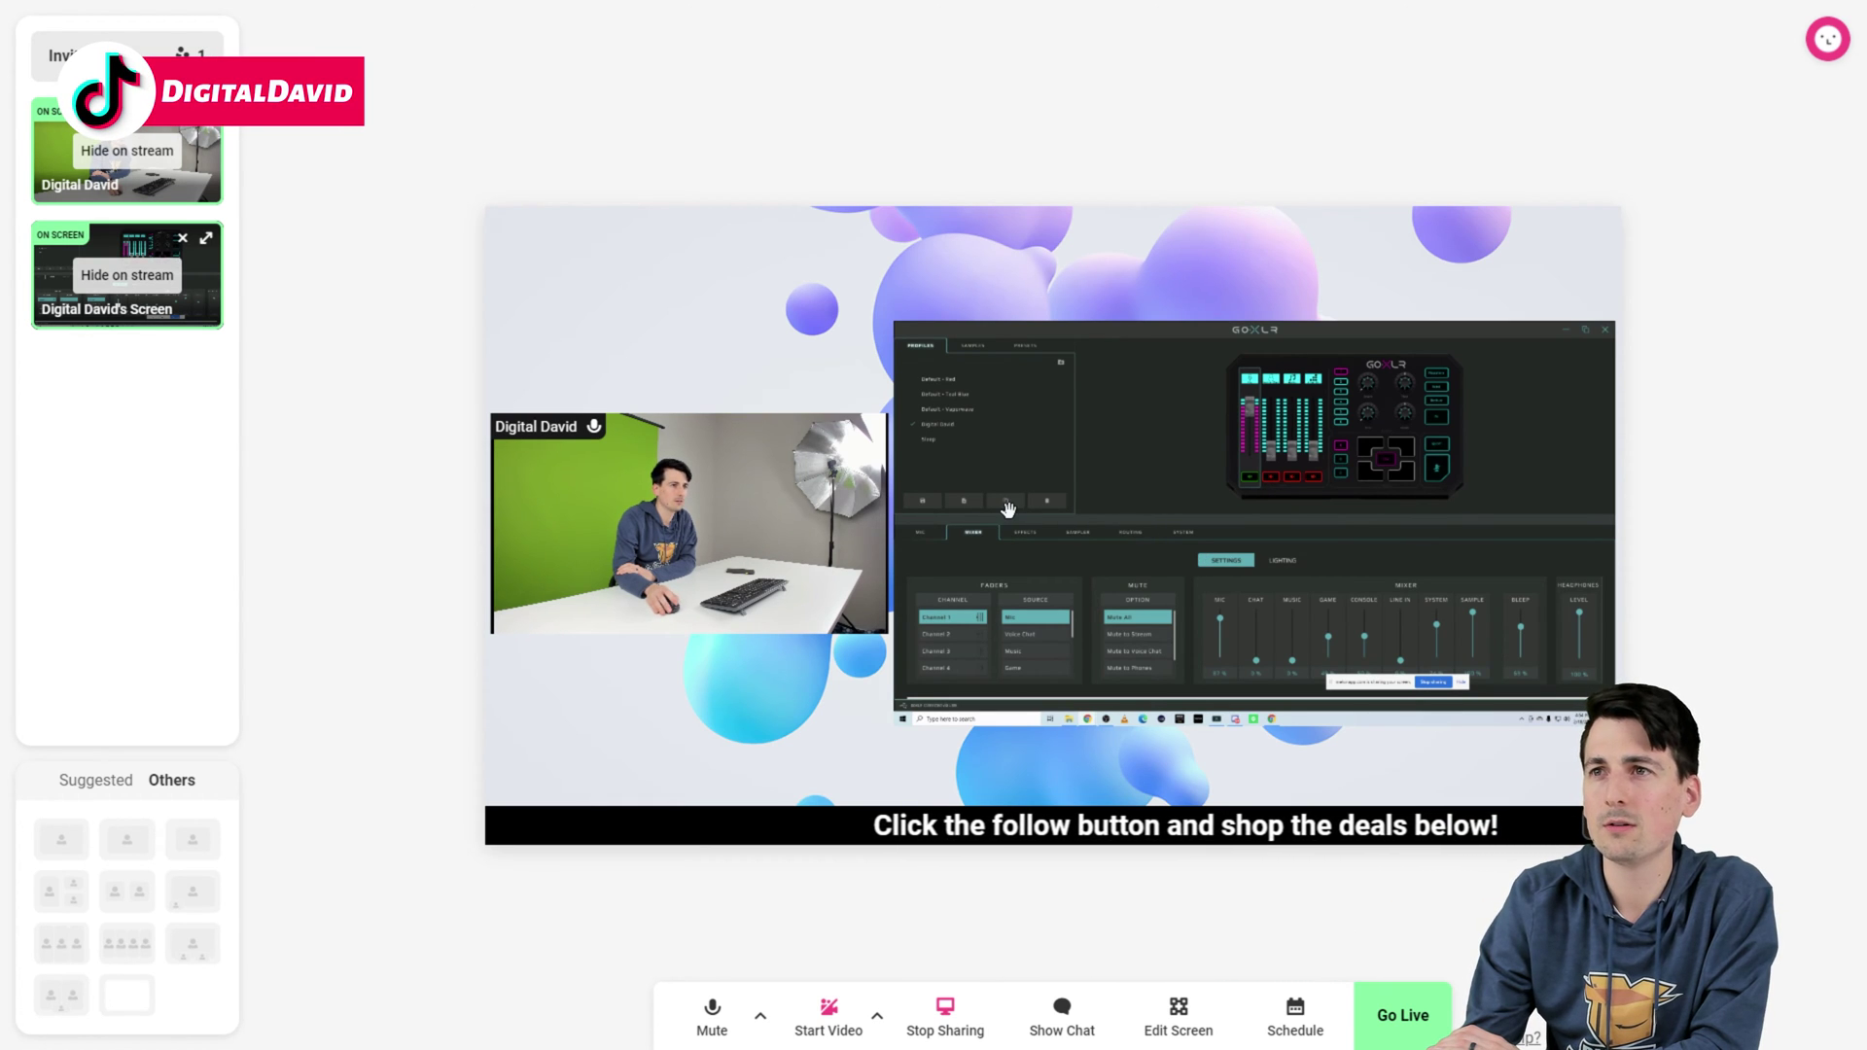
pyautogui.click(108, 777)
pyautogui.click(126, 993)
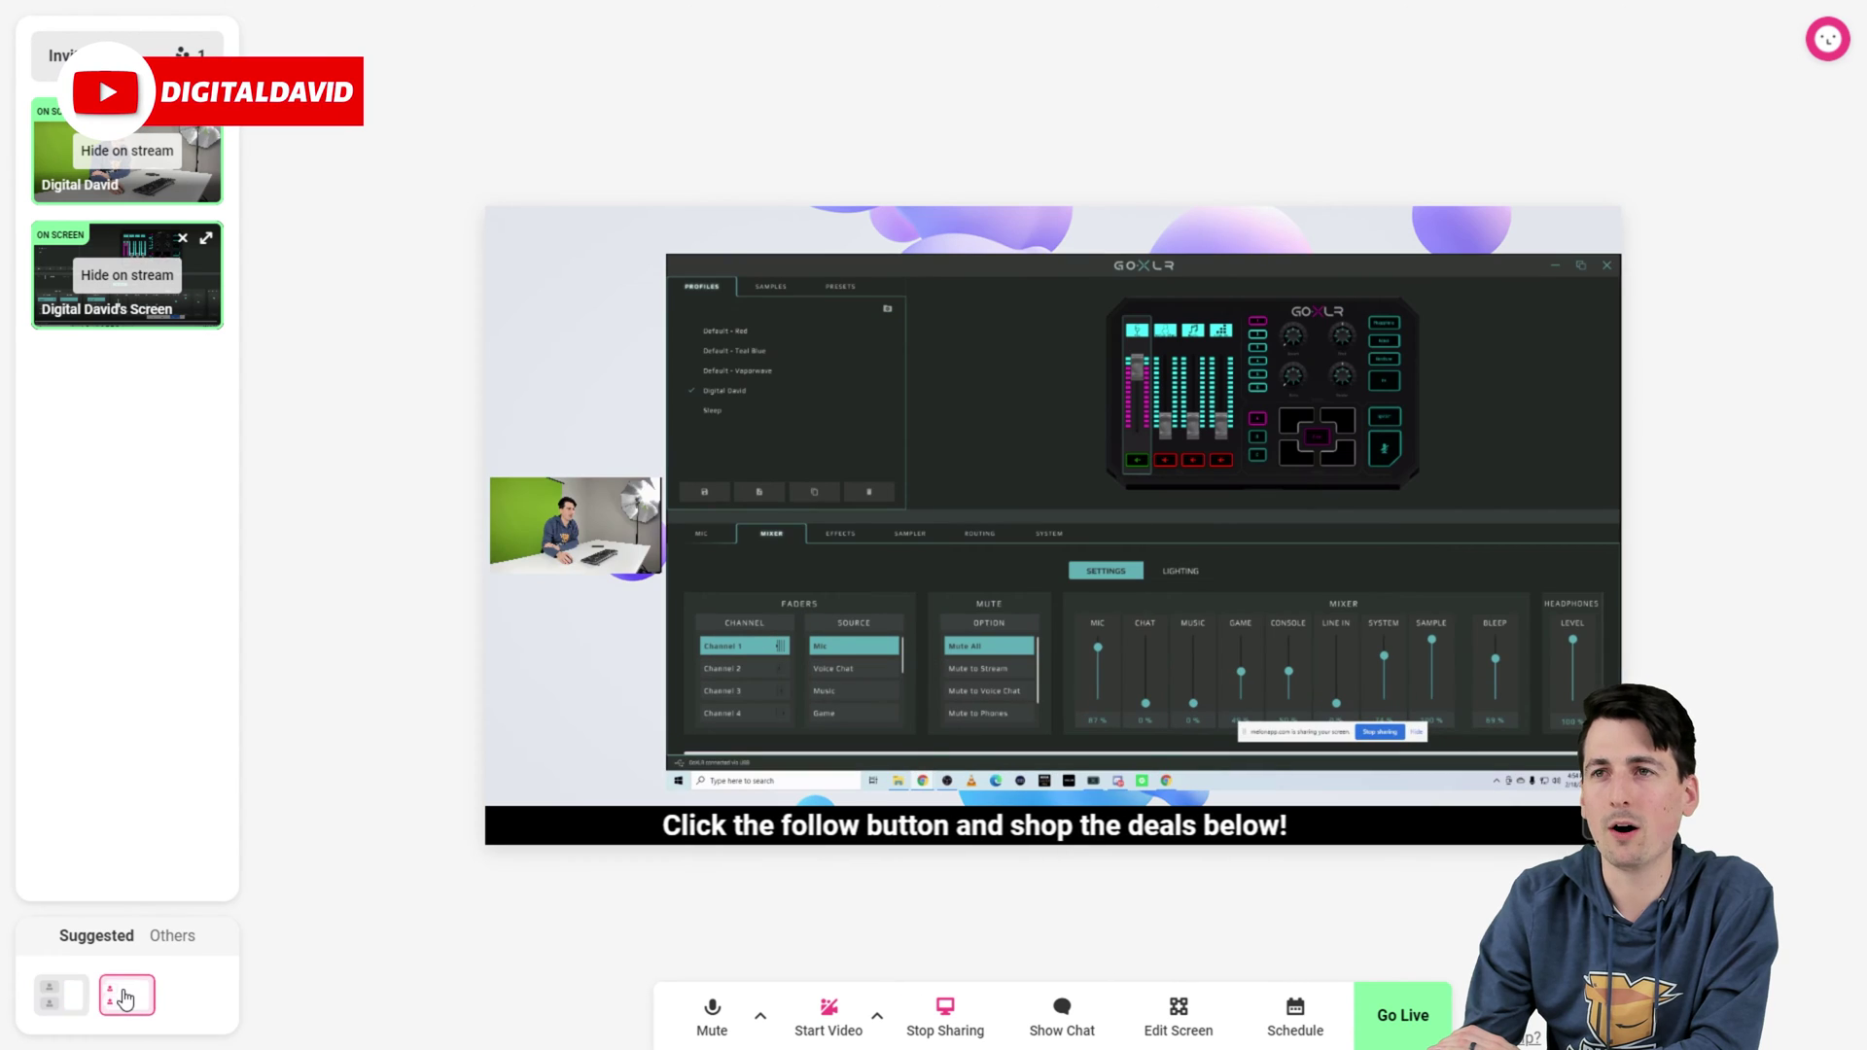
pyautogui.click(74, 999)
pyautogui.click(127, 994)
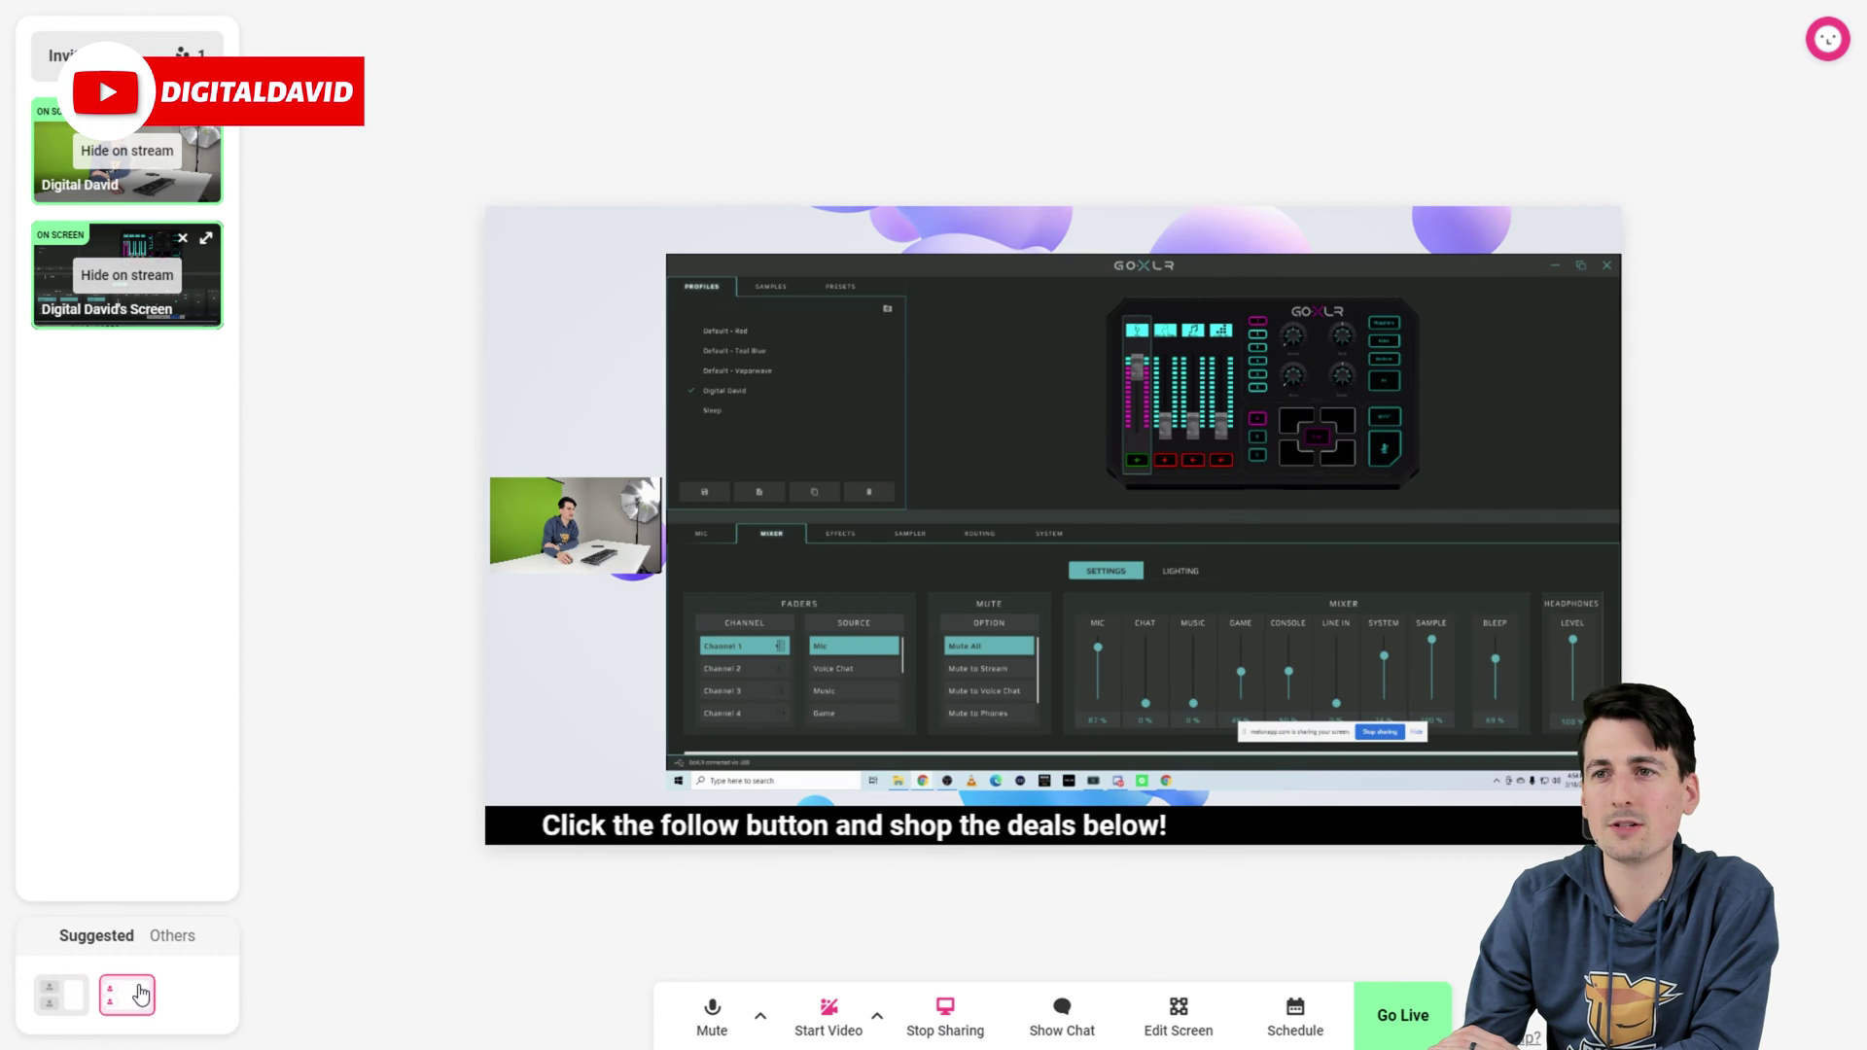
pyautogui.click(171, 939)
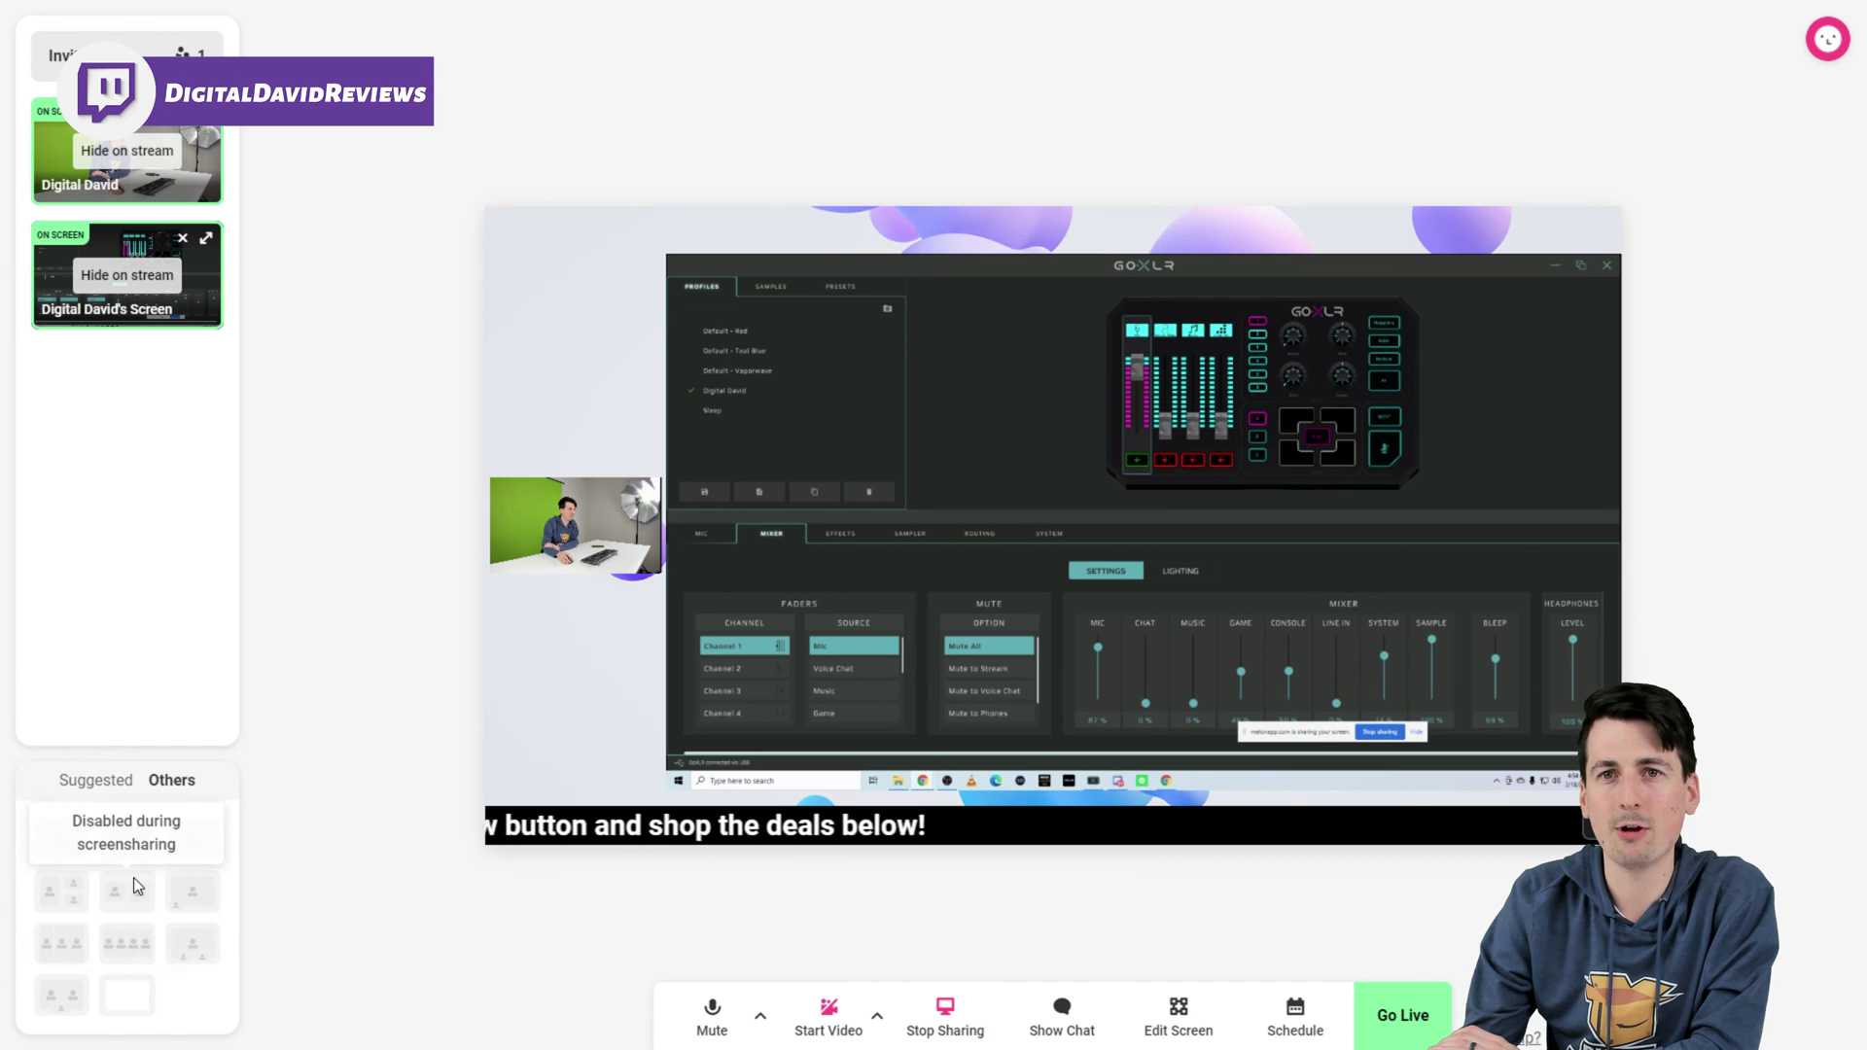
pyautogui.click(97, 783)
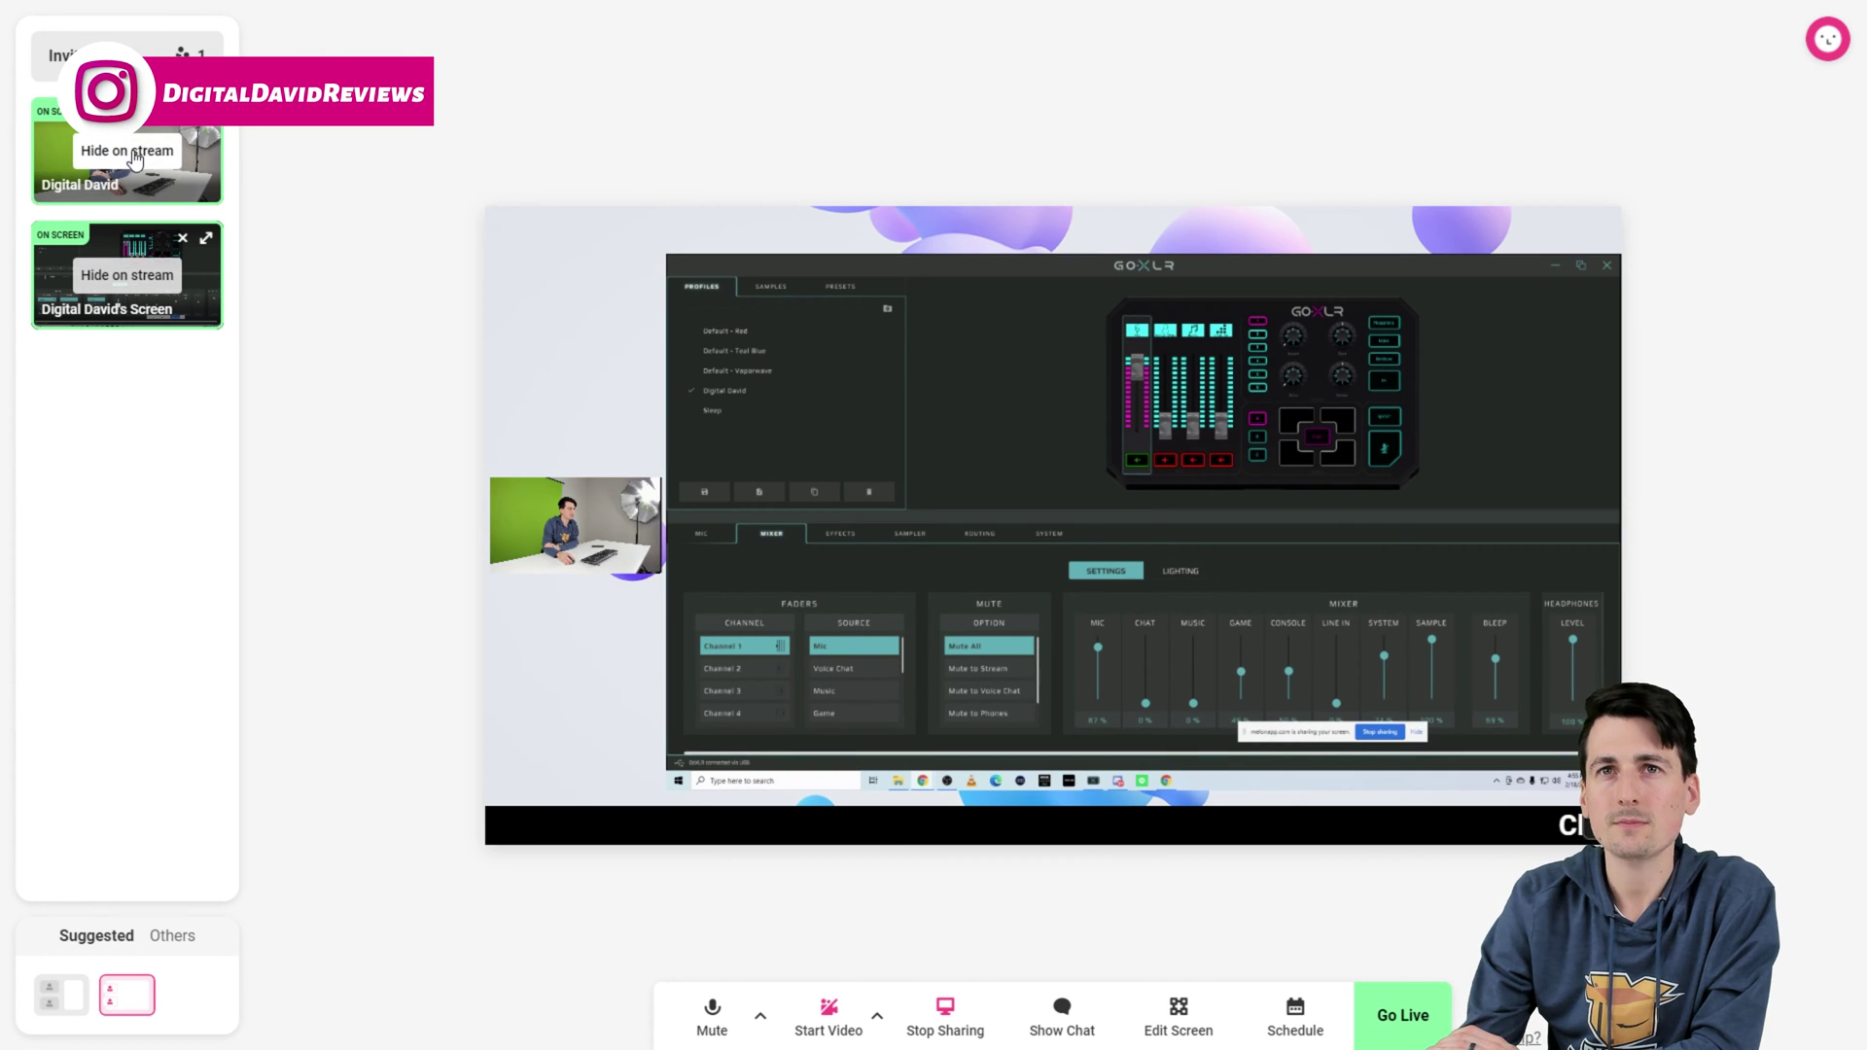
pyautogui.click(130, 277)
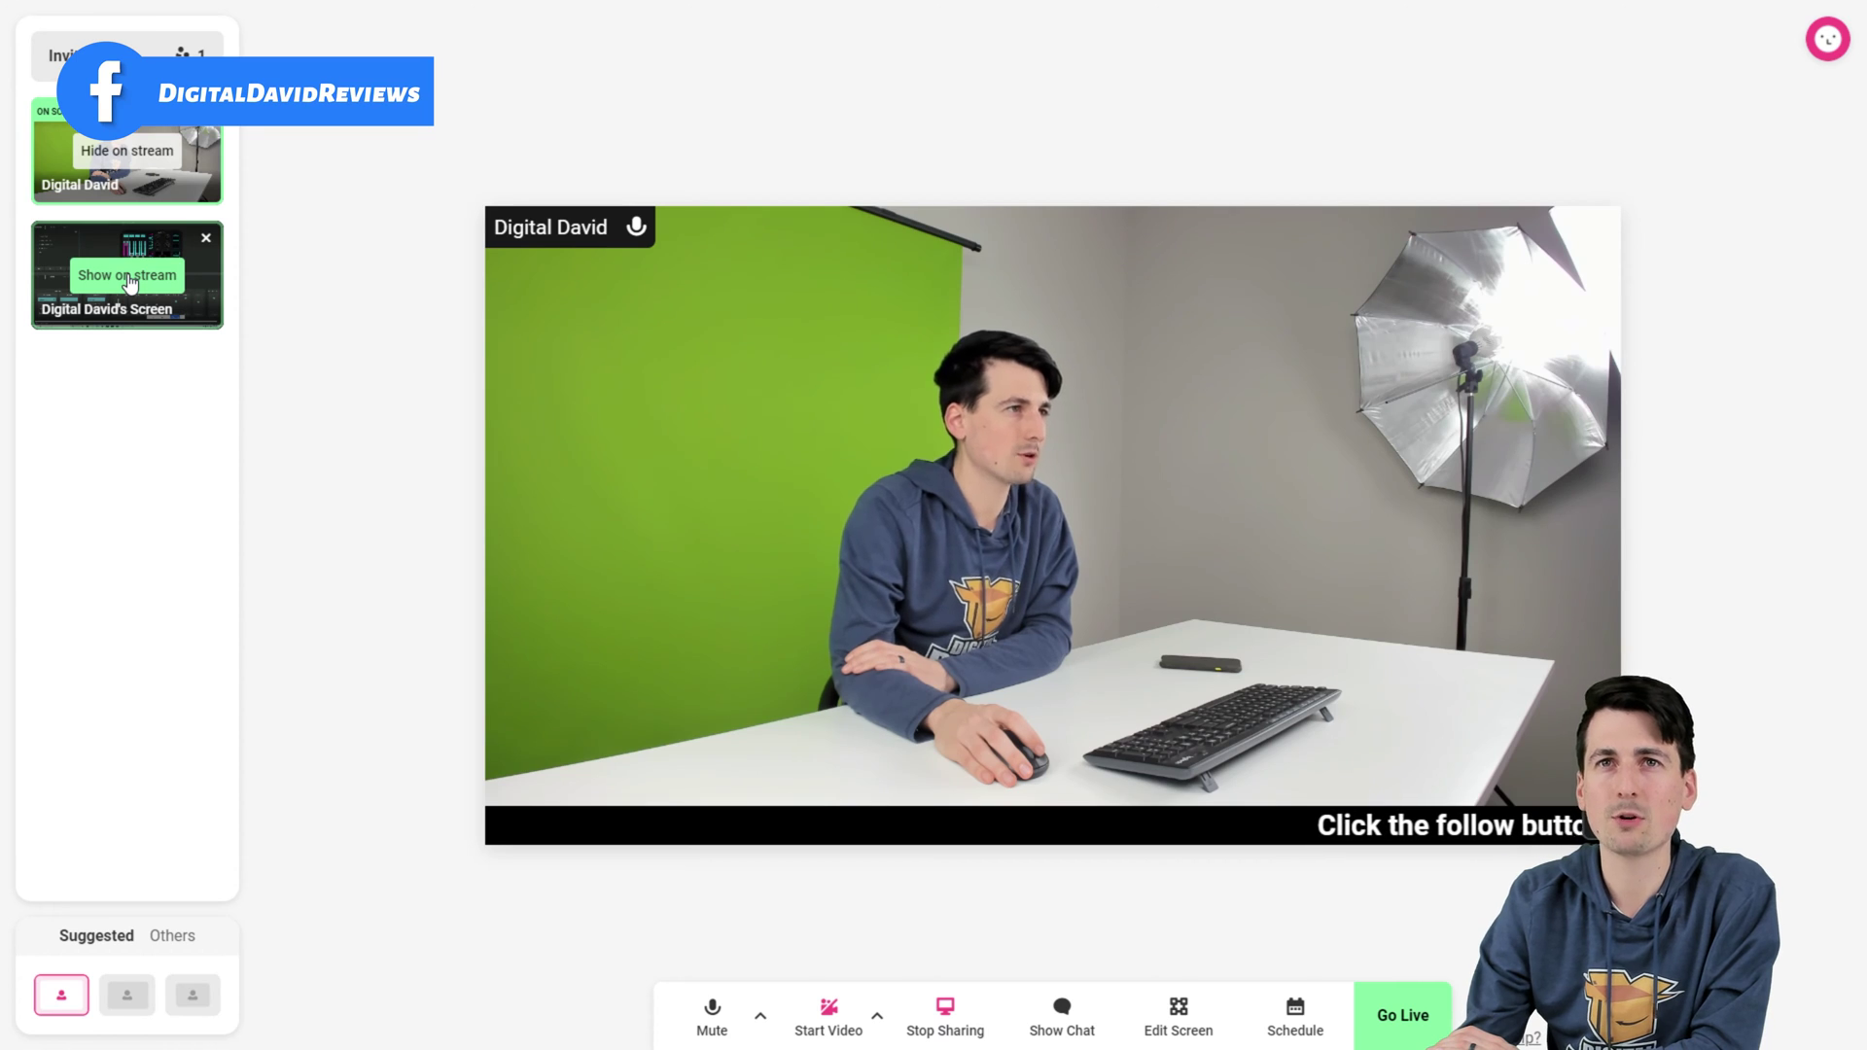
pyautogui.click(129, 277)
pyautogui.click(137, 148)
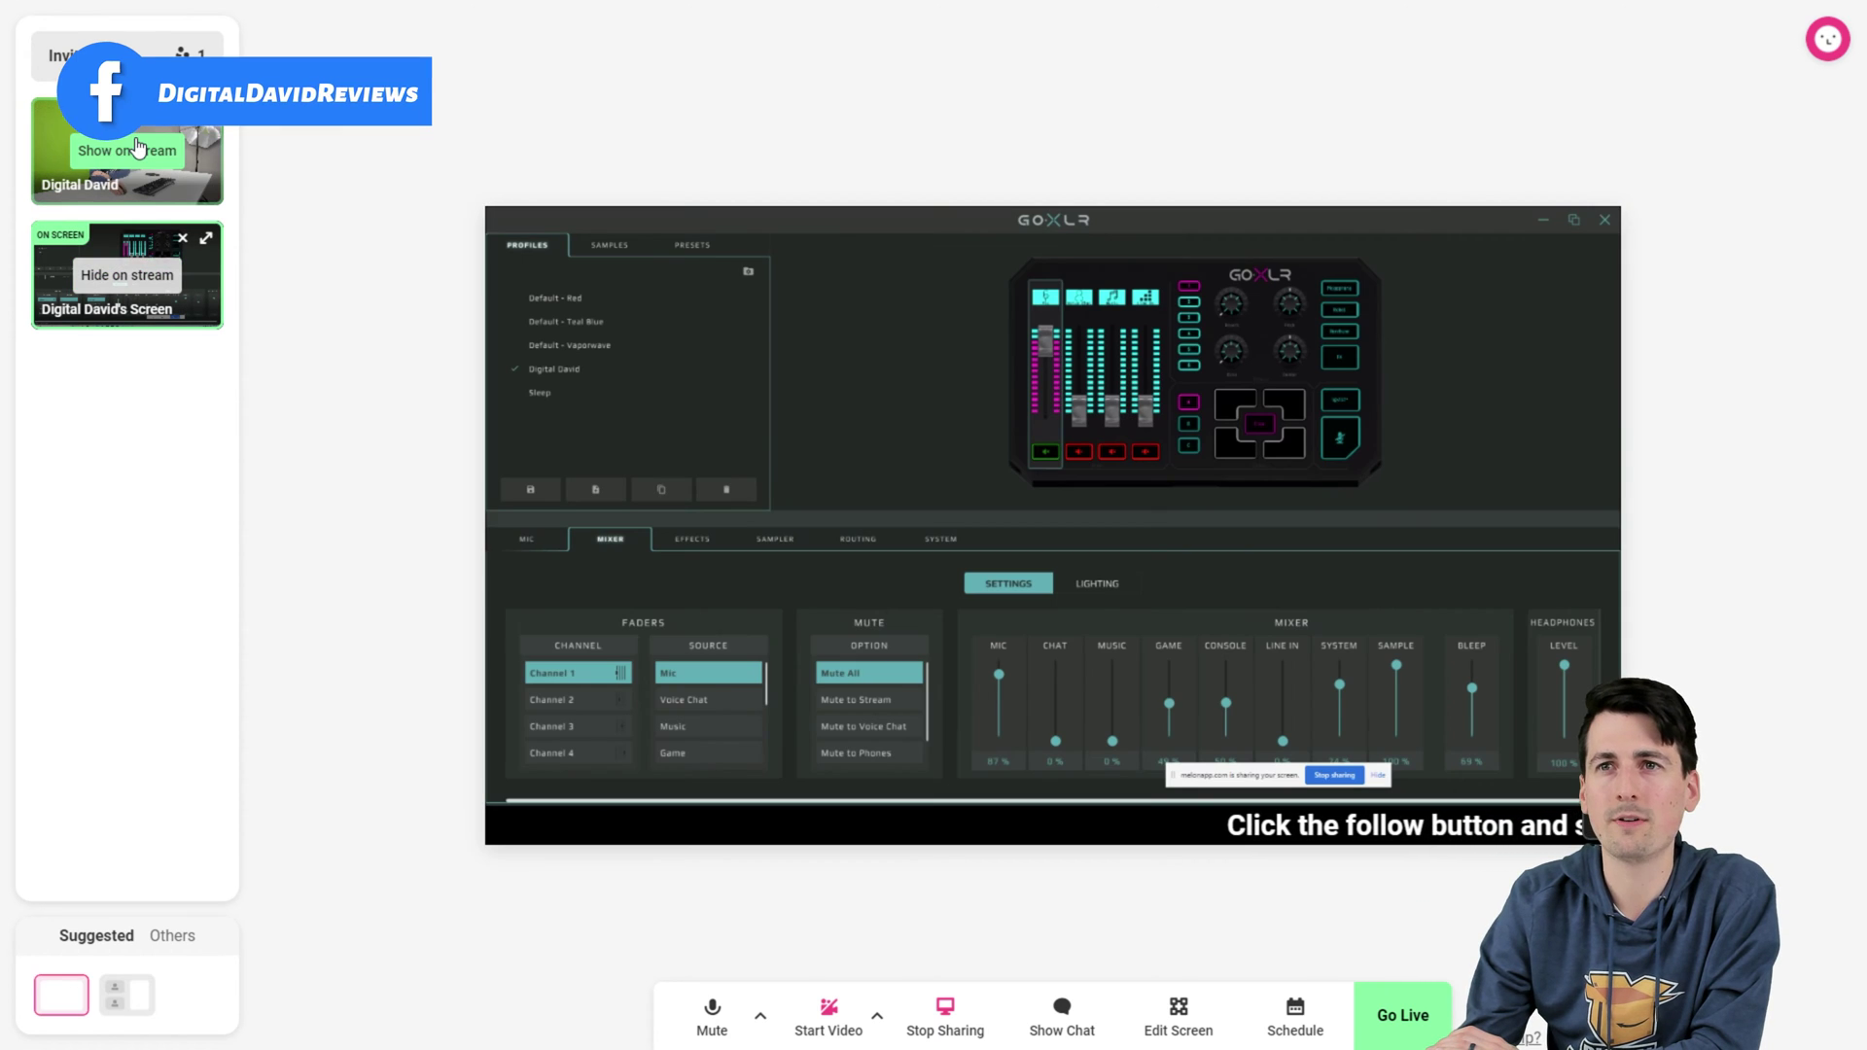
pyautogui.click(208, 243)
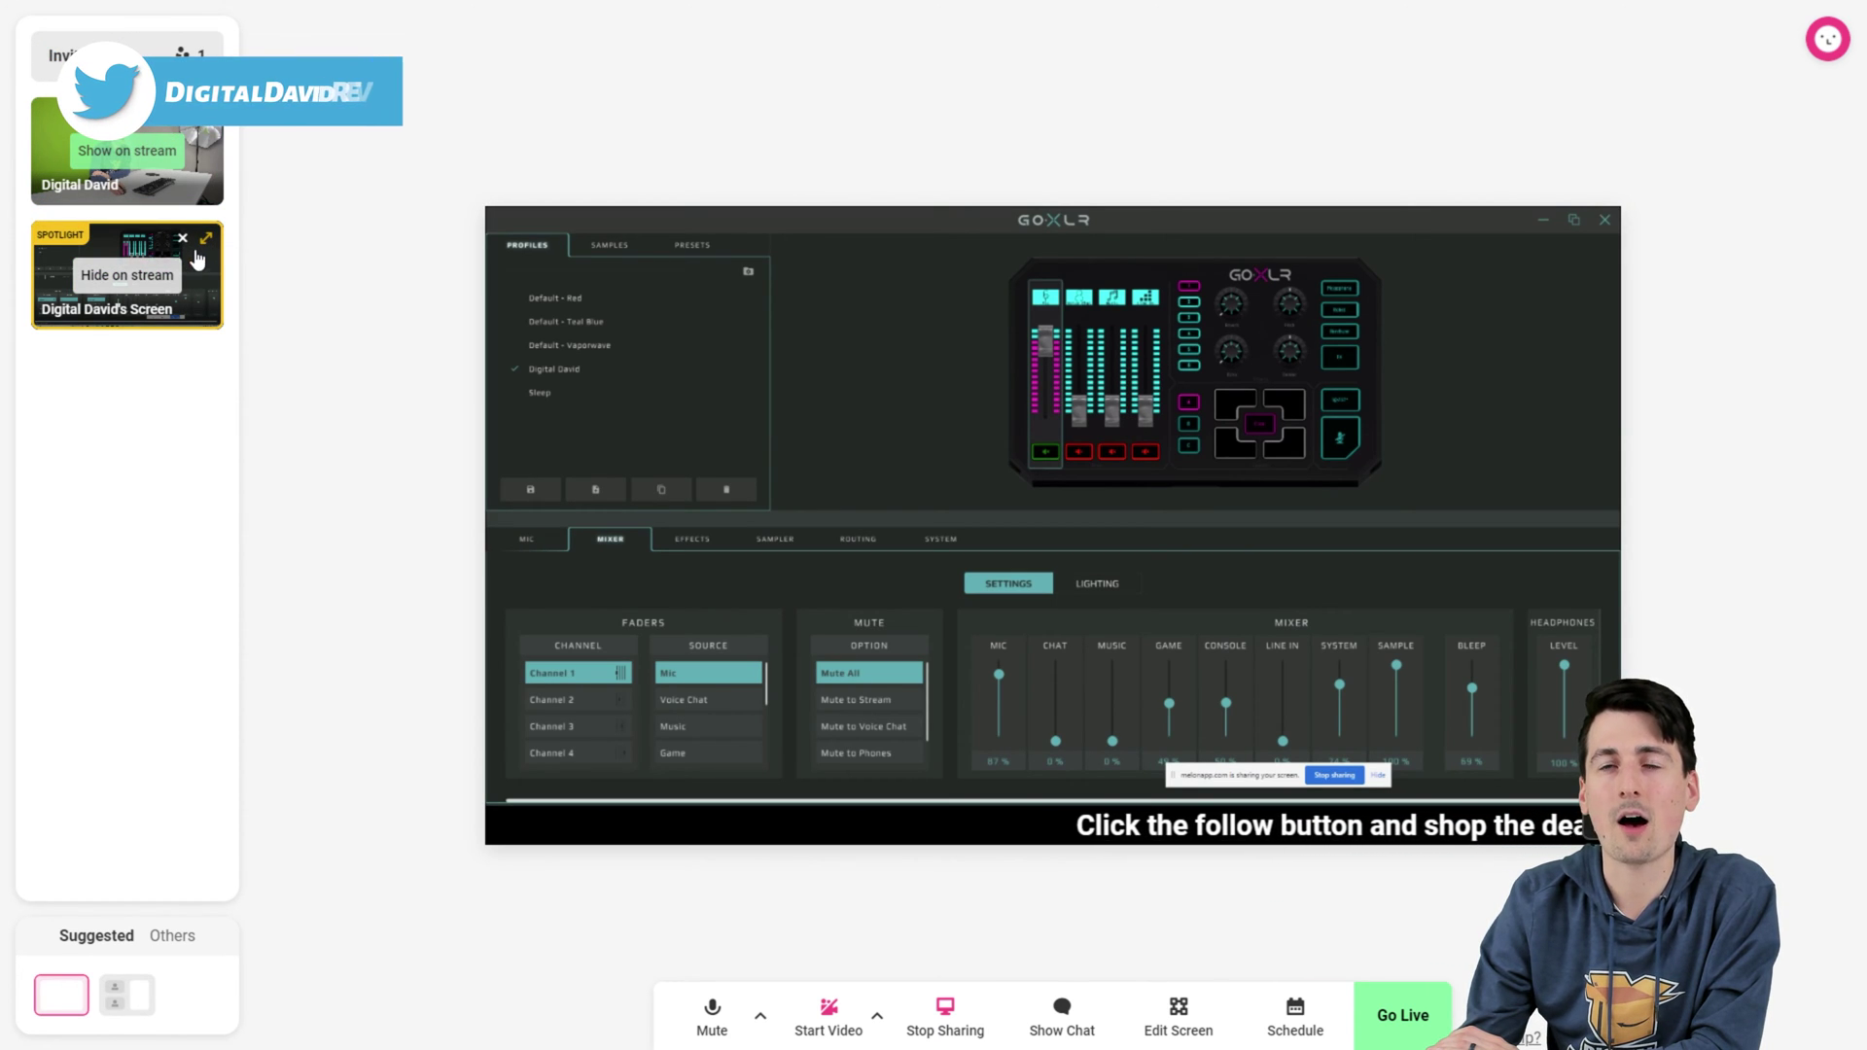
pyautogui.click(150, 151)
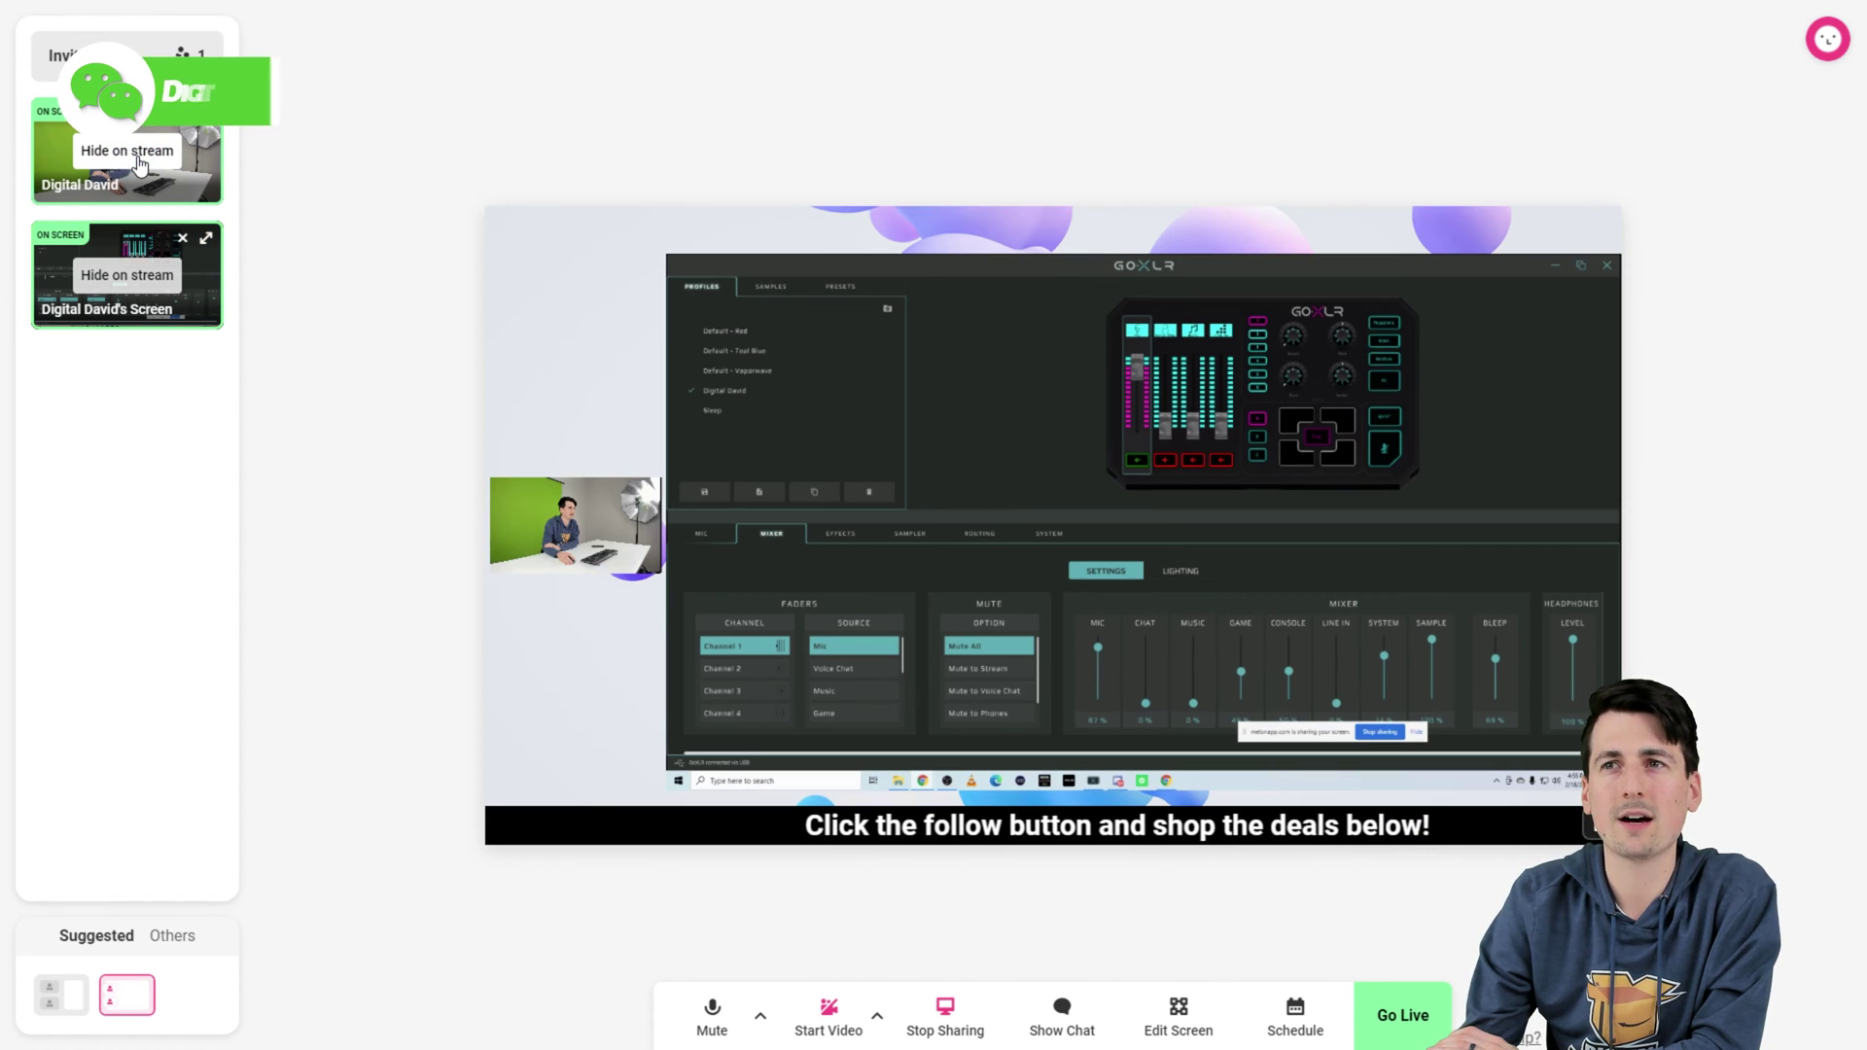
pyautogui.click(207, 242)
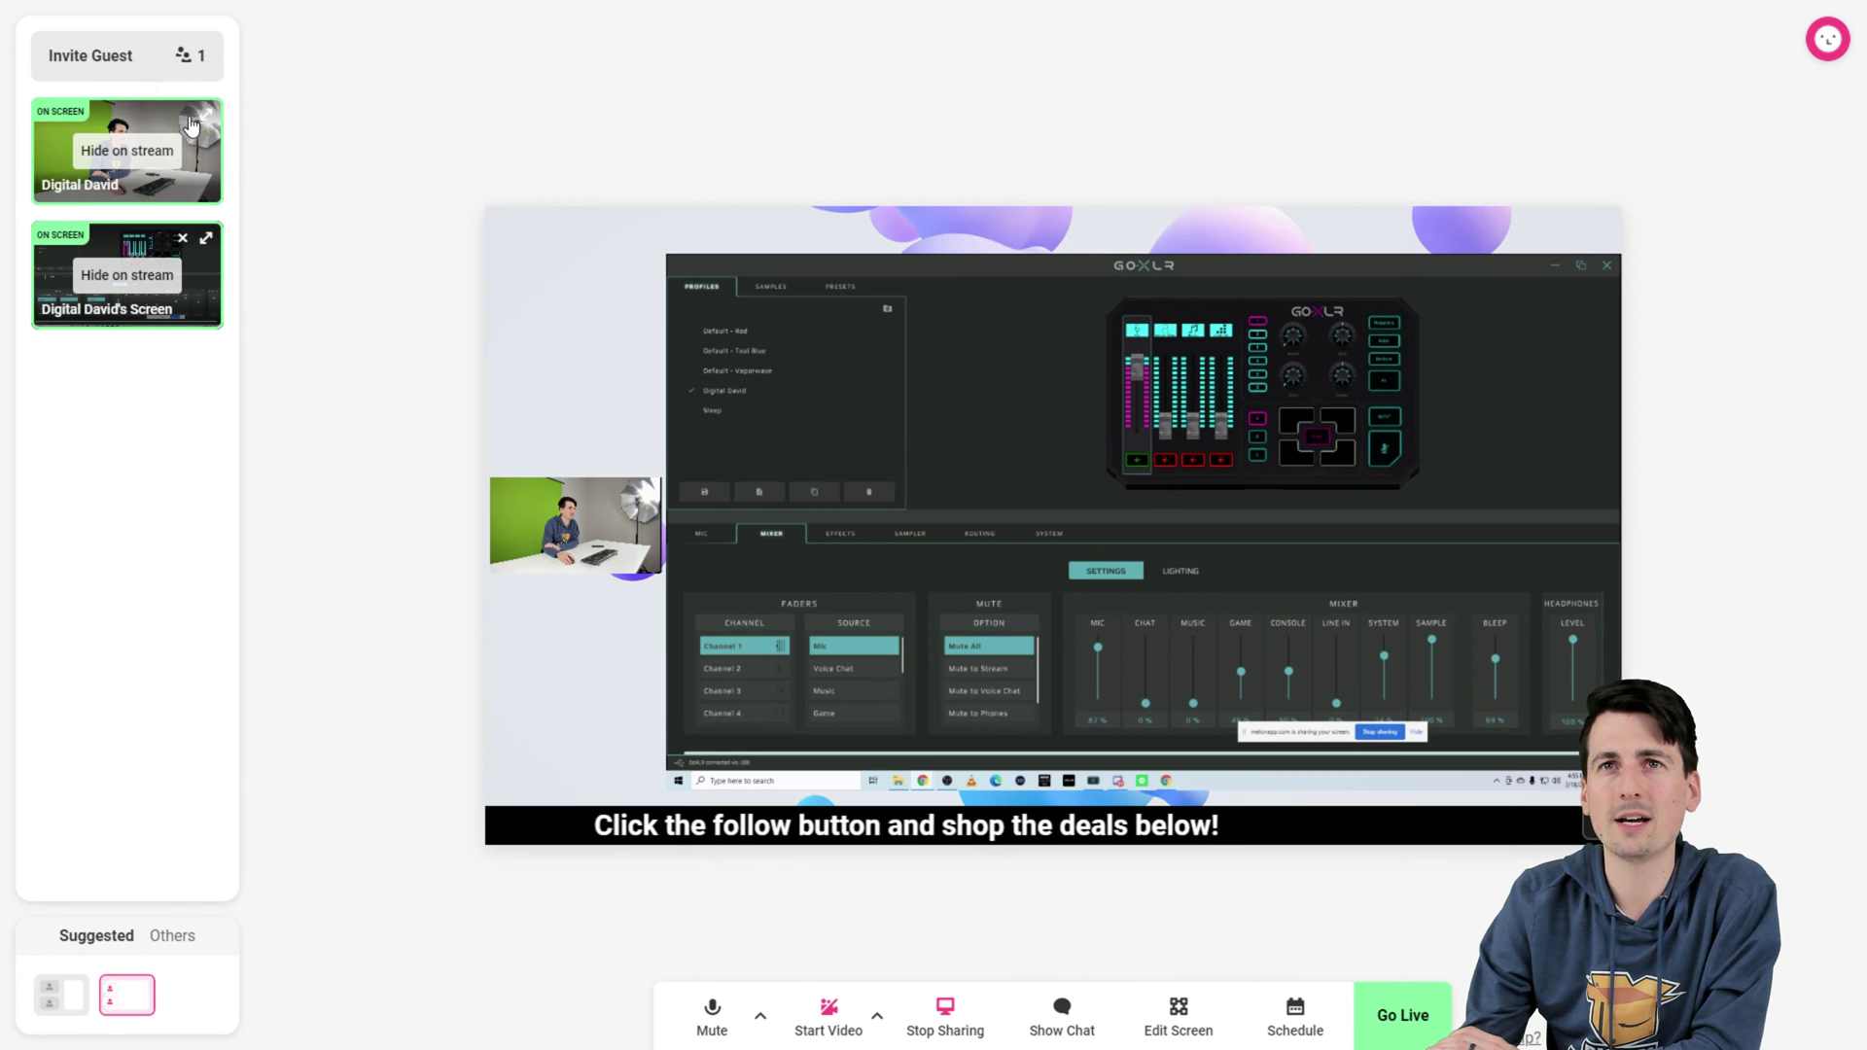
pyautogui.click(202, 121)
pyautogui.click(201, 124)
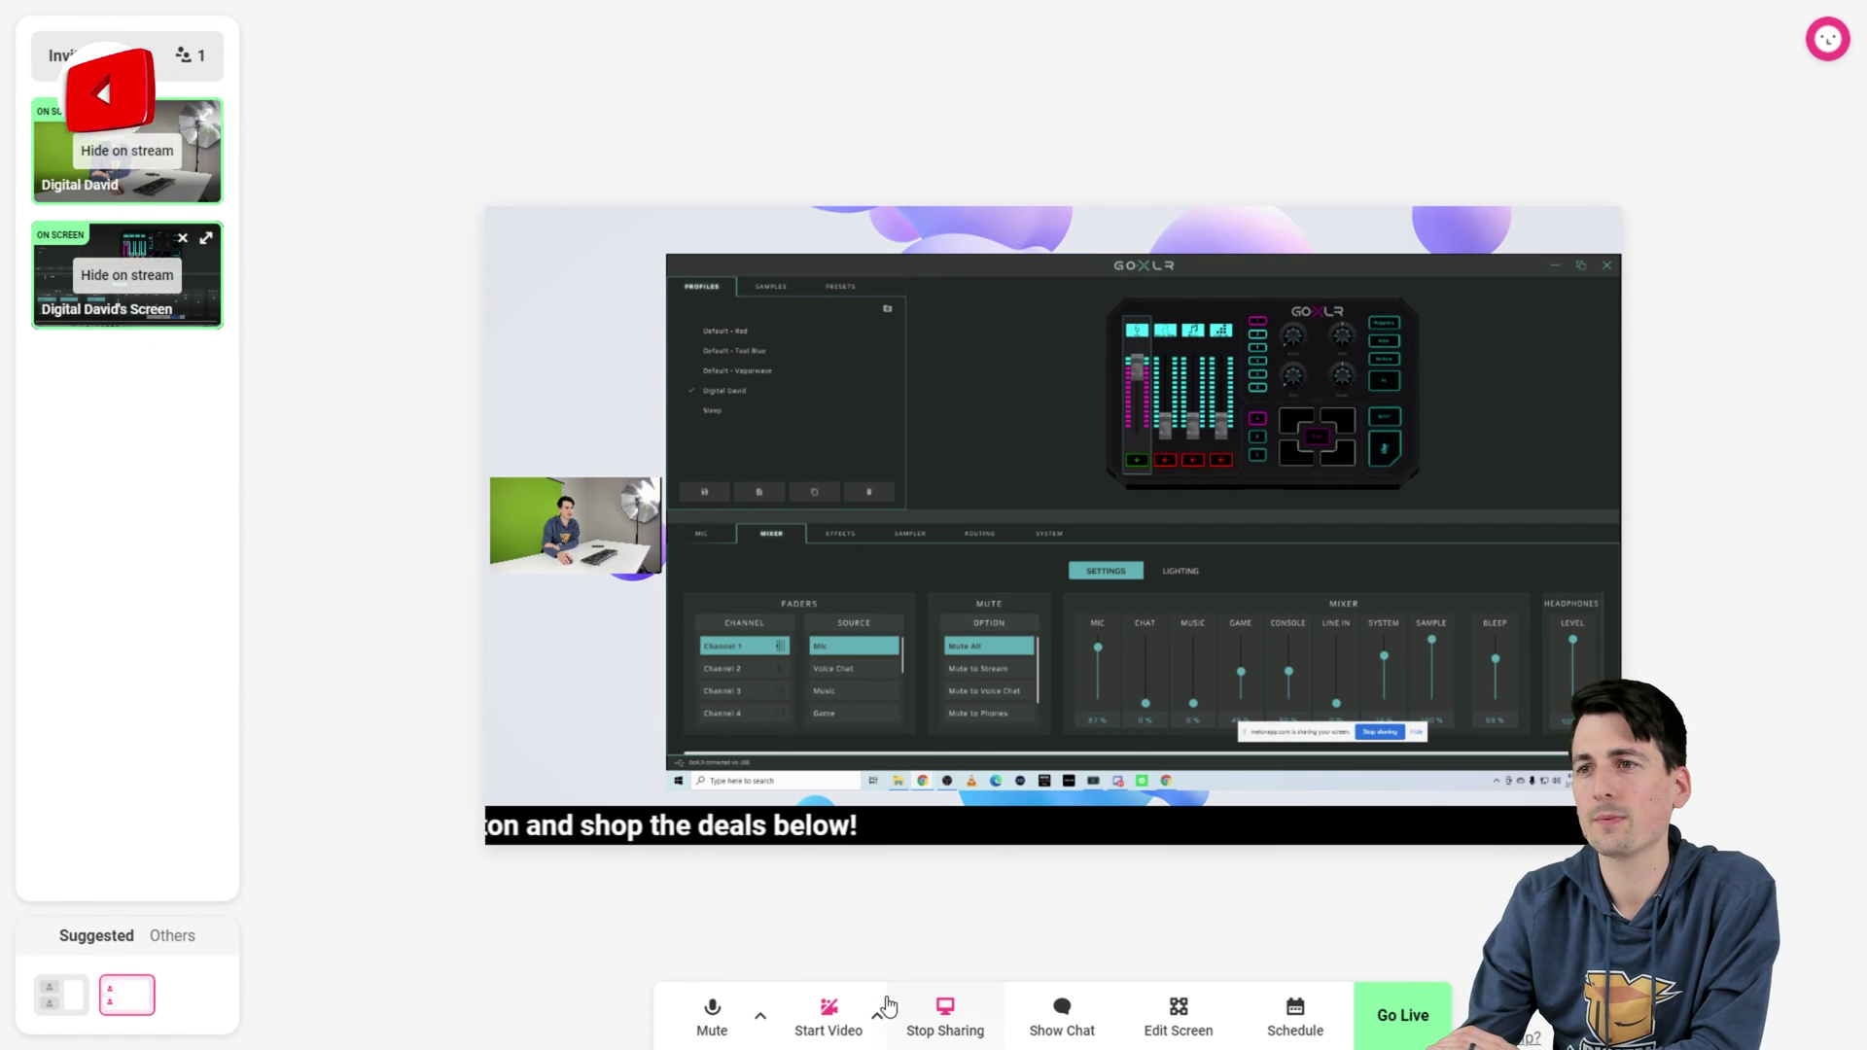
# Step: Open the chat panel on the Private Chat tab
pyautogui.click(1062, 1016)
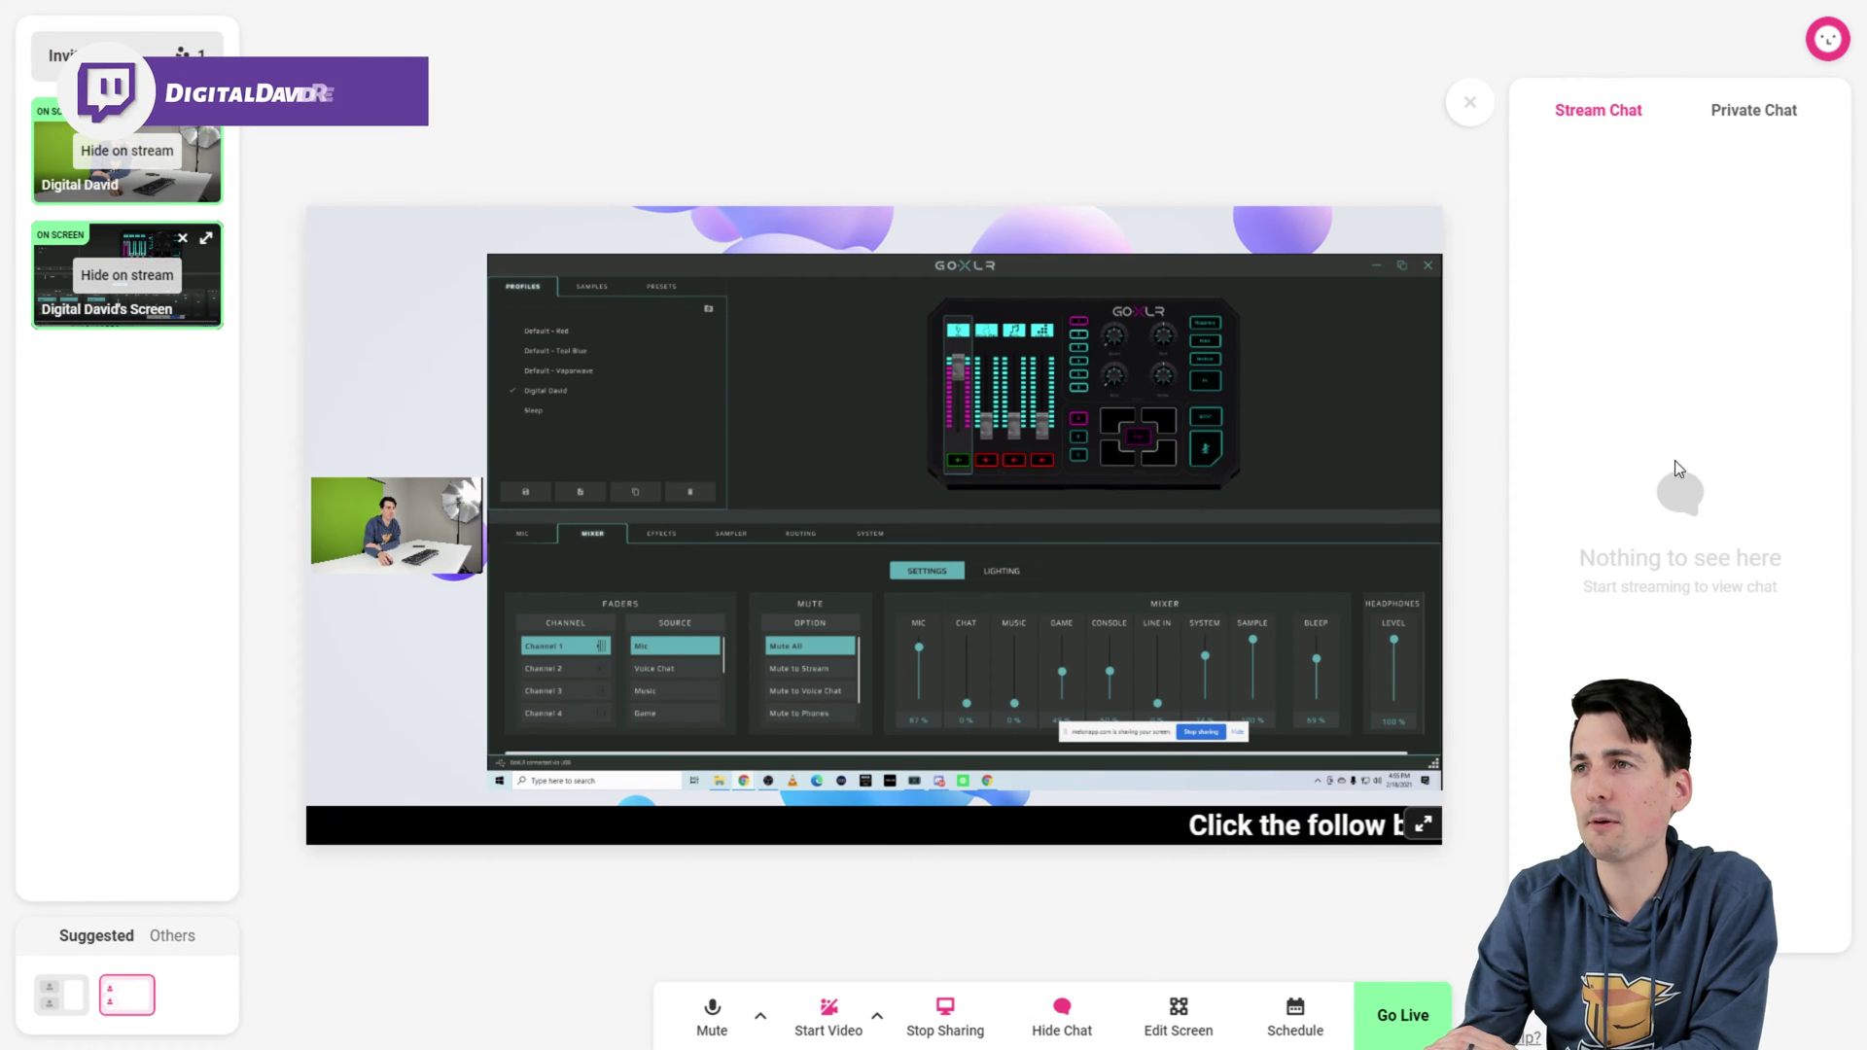
pyautogui.click(1766, 121)
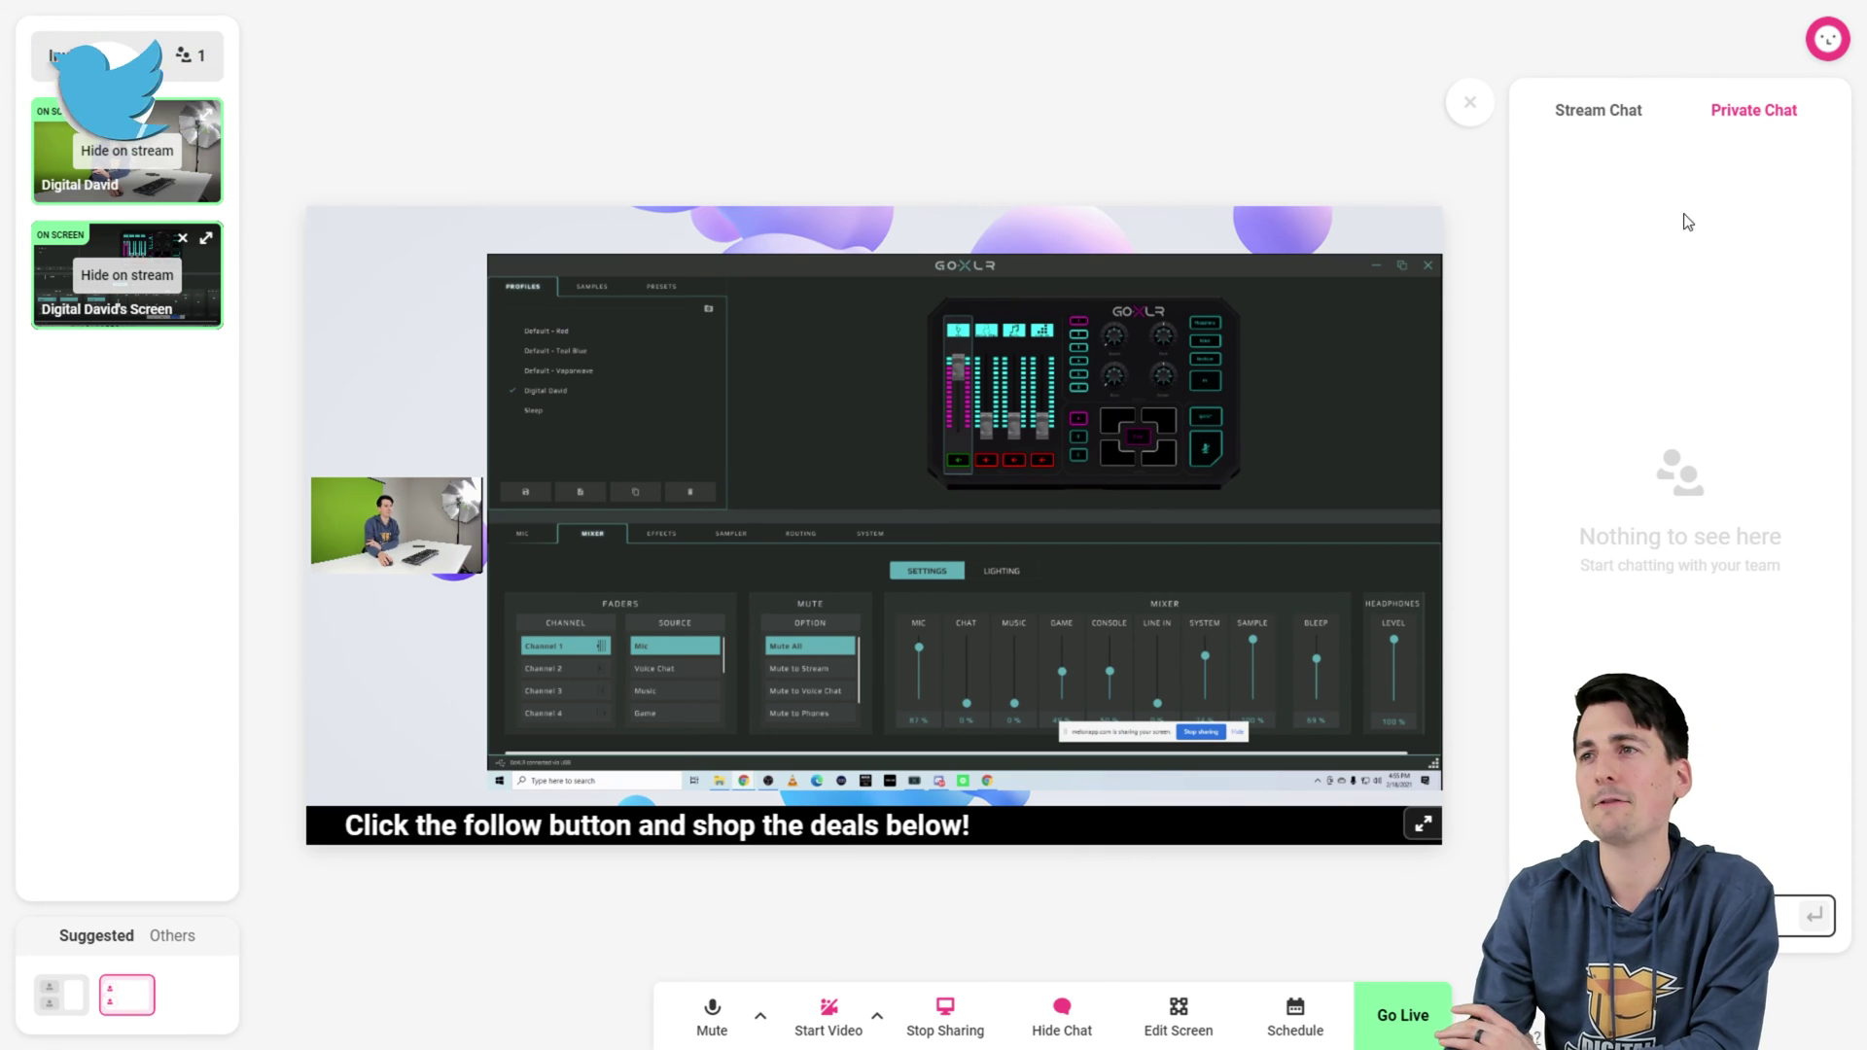
# Step: Open studio Settings and switch on the Logo, Banner and ticker stream toggles
pyautogui.click(1179, 1016)
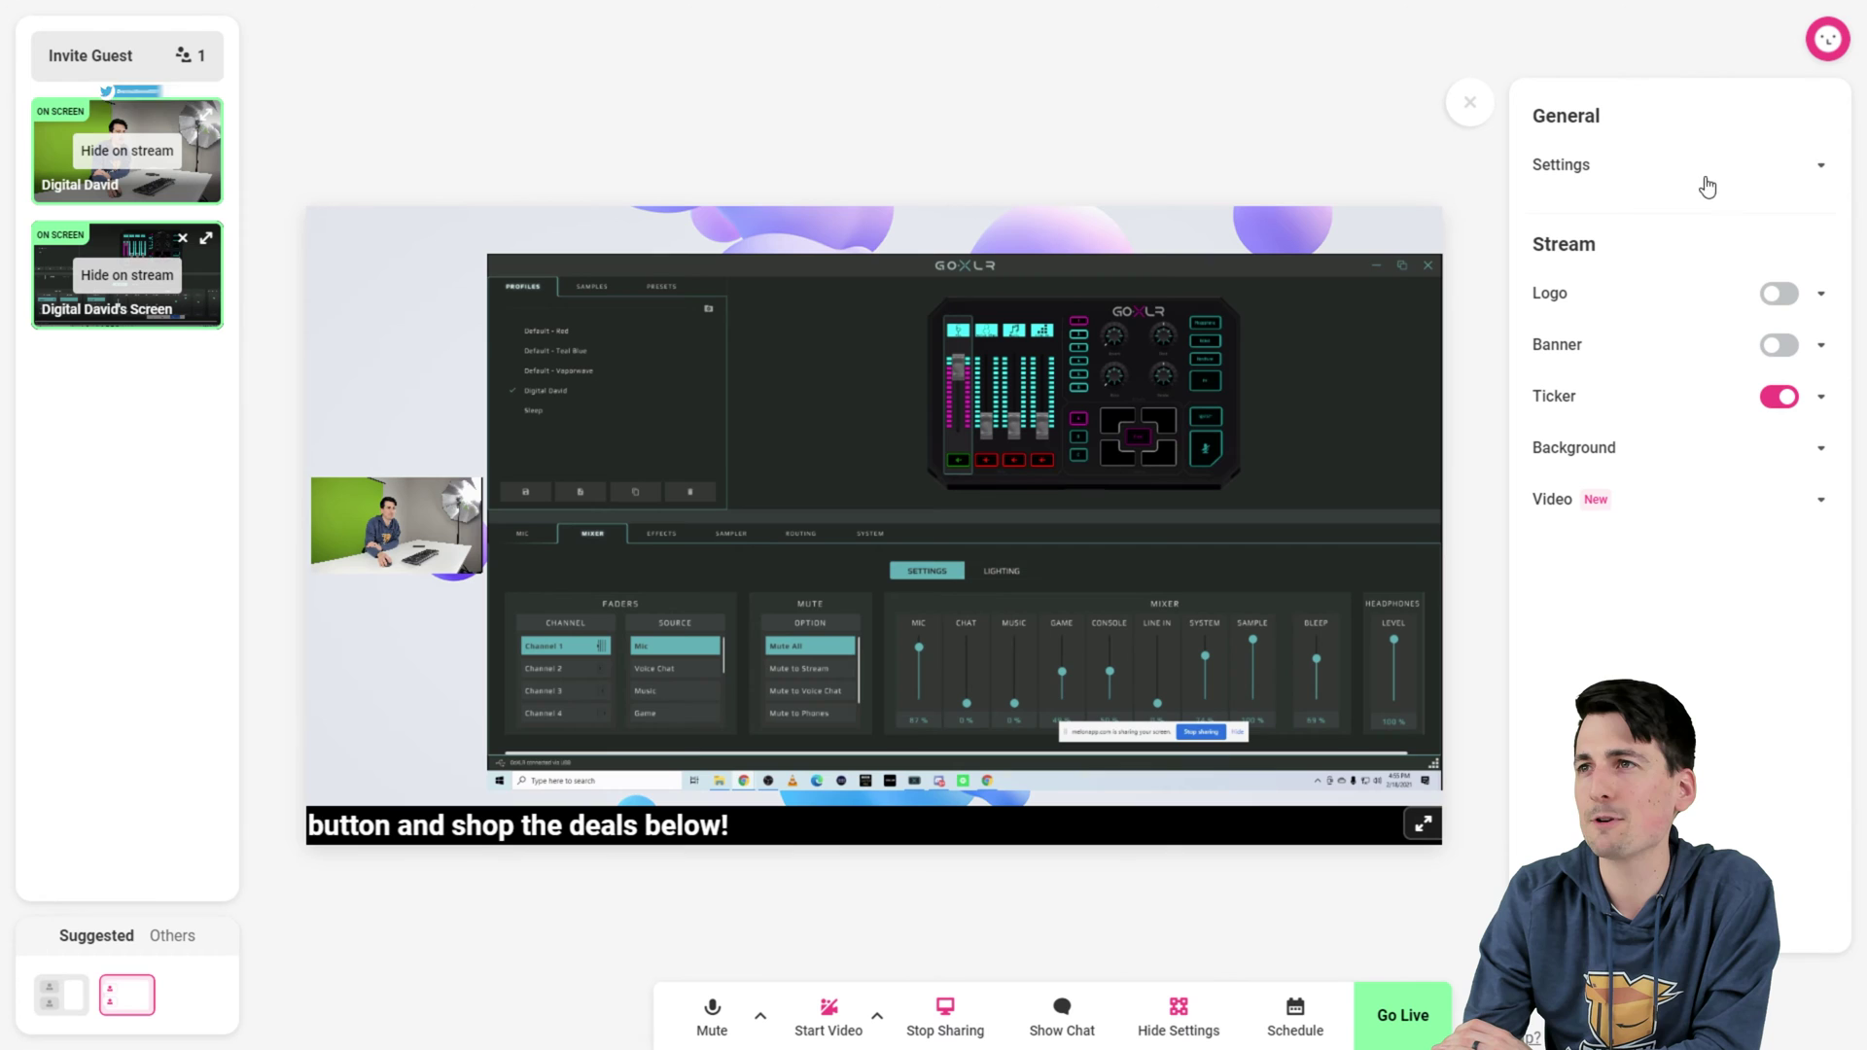
pyautogui.click(1821, 178)
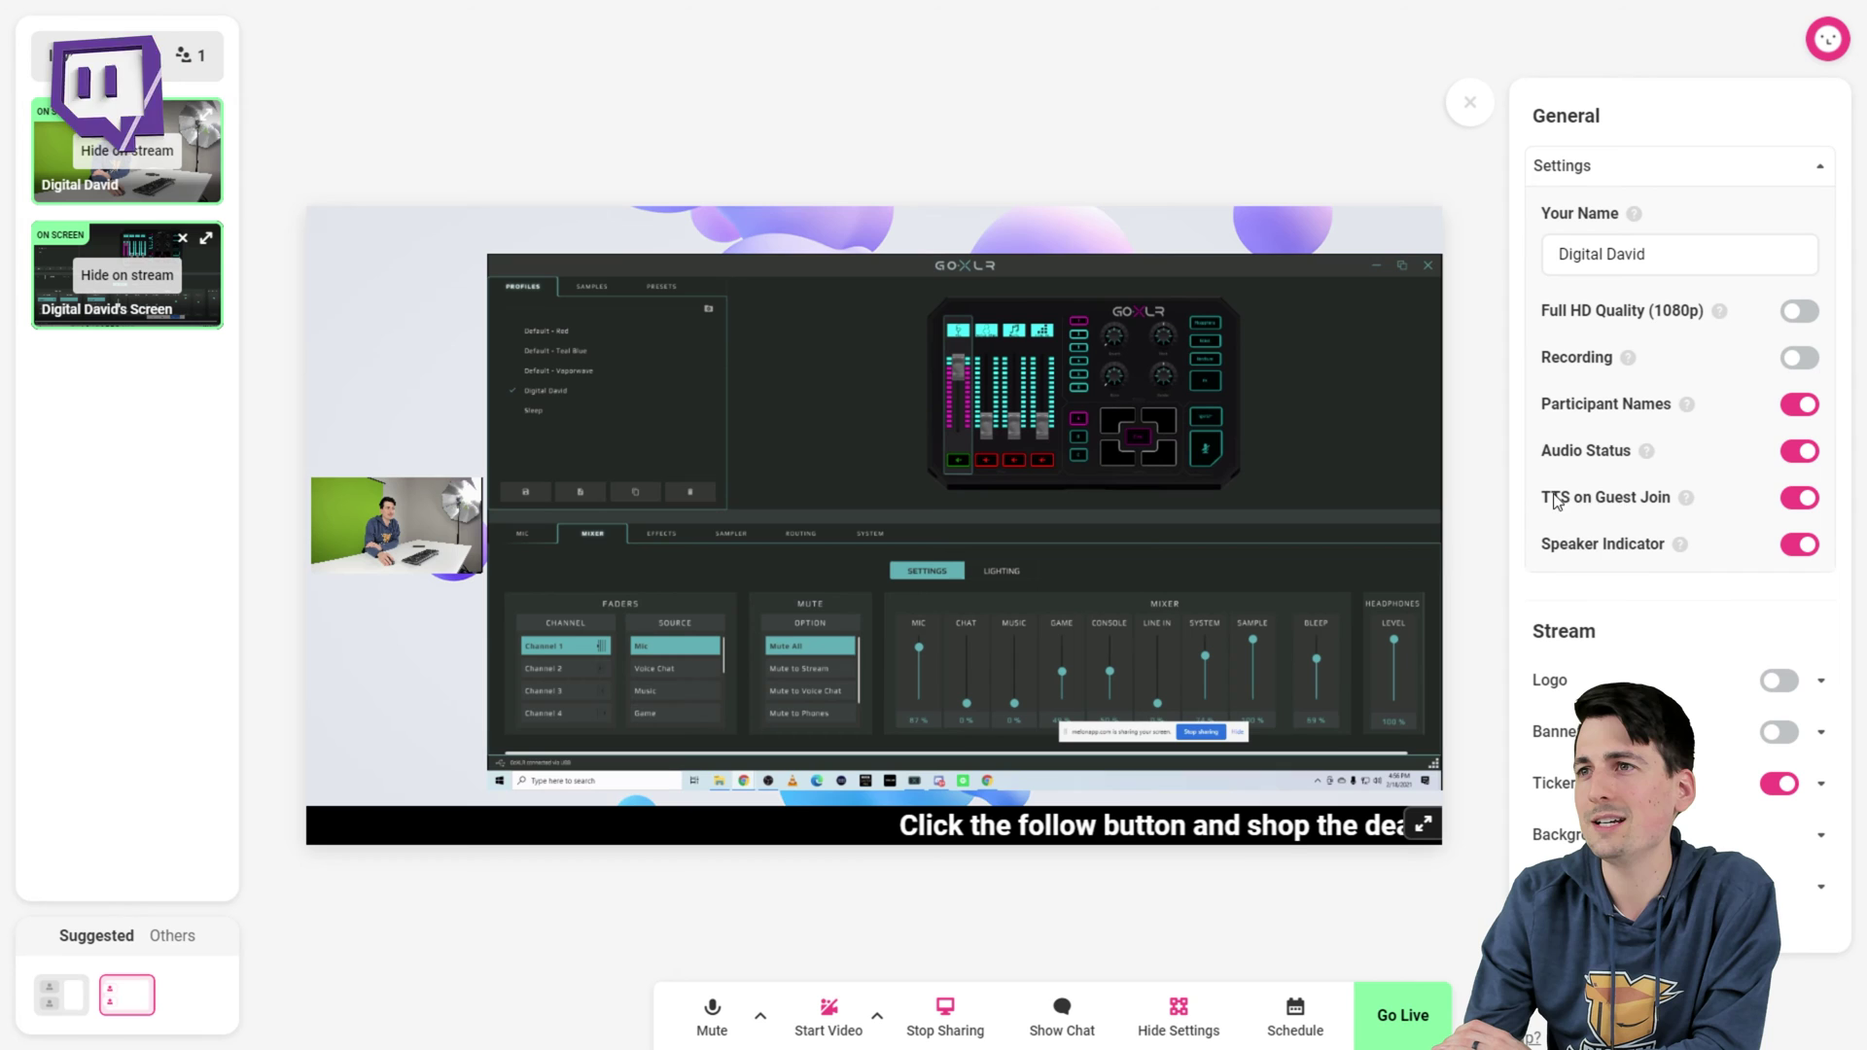
pyautogui.moveTo(1687, 499)
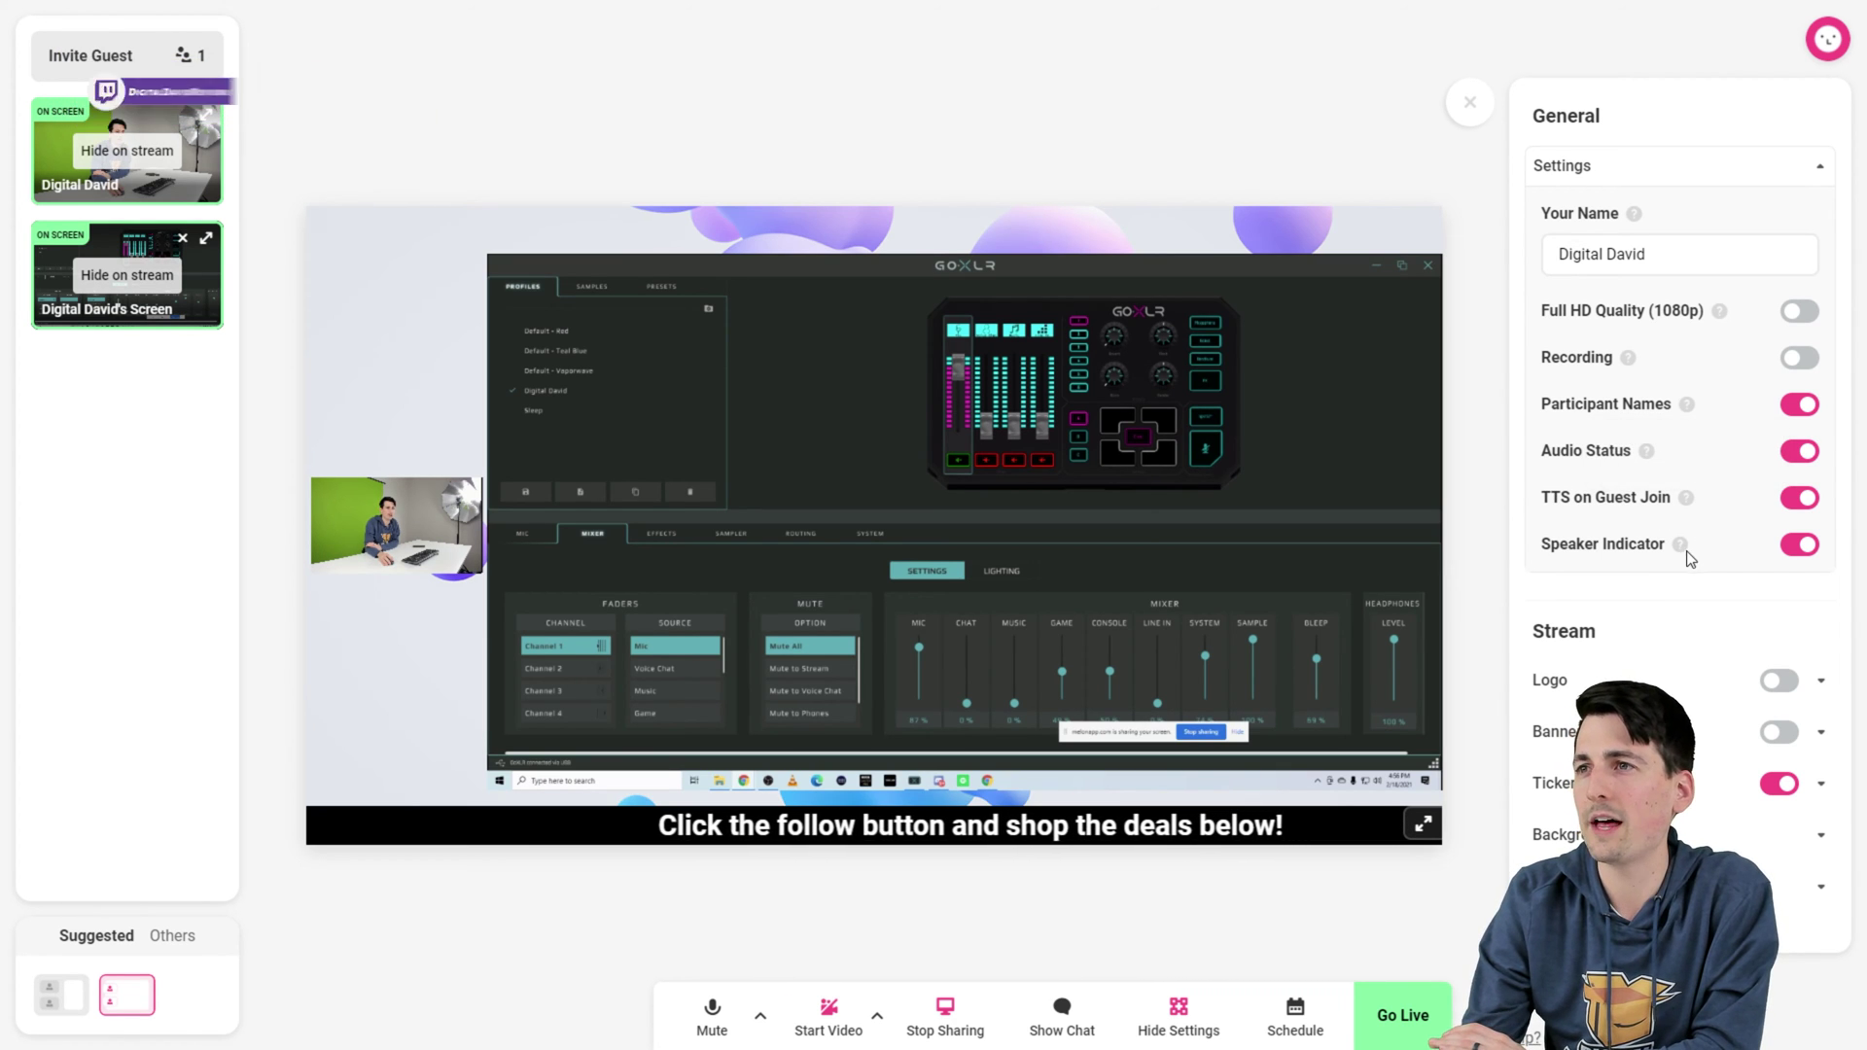
pyautogui.moveTo(1677, 548)
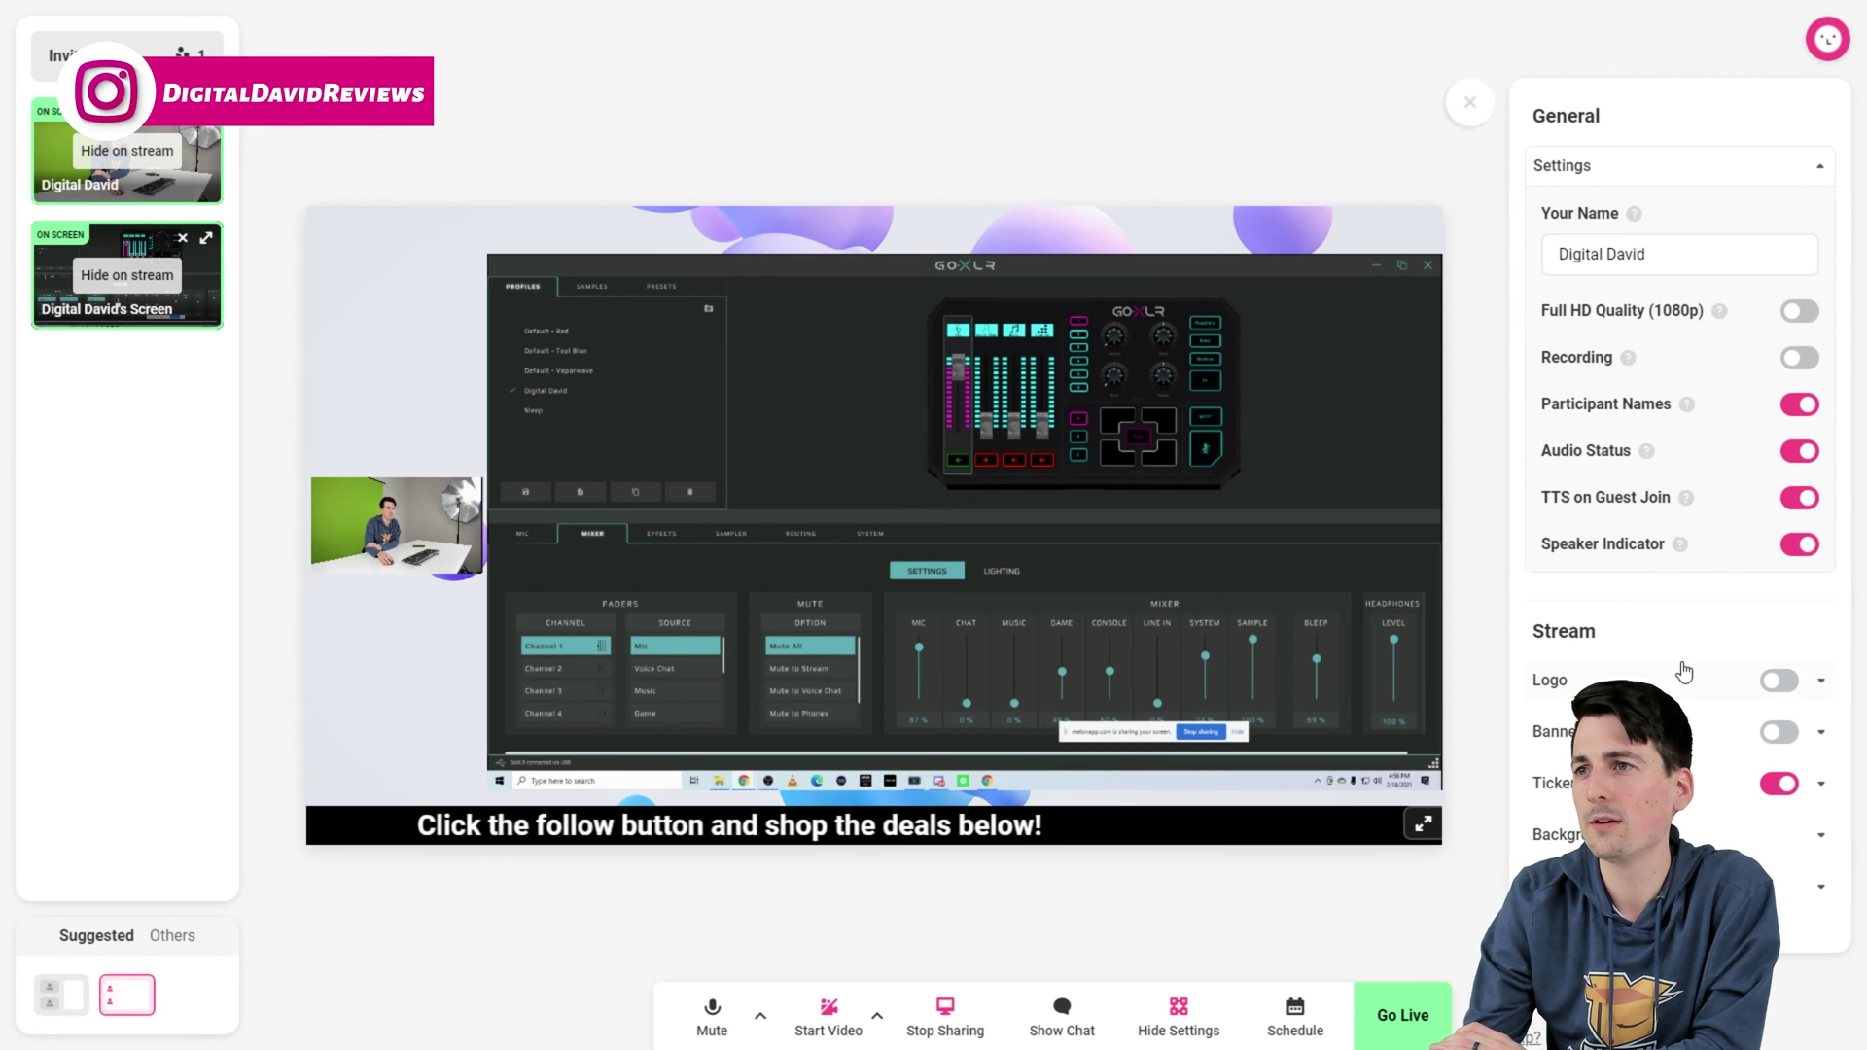
pyautogui.click(1779, 681)
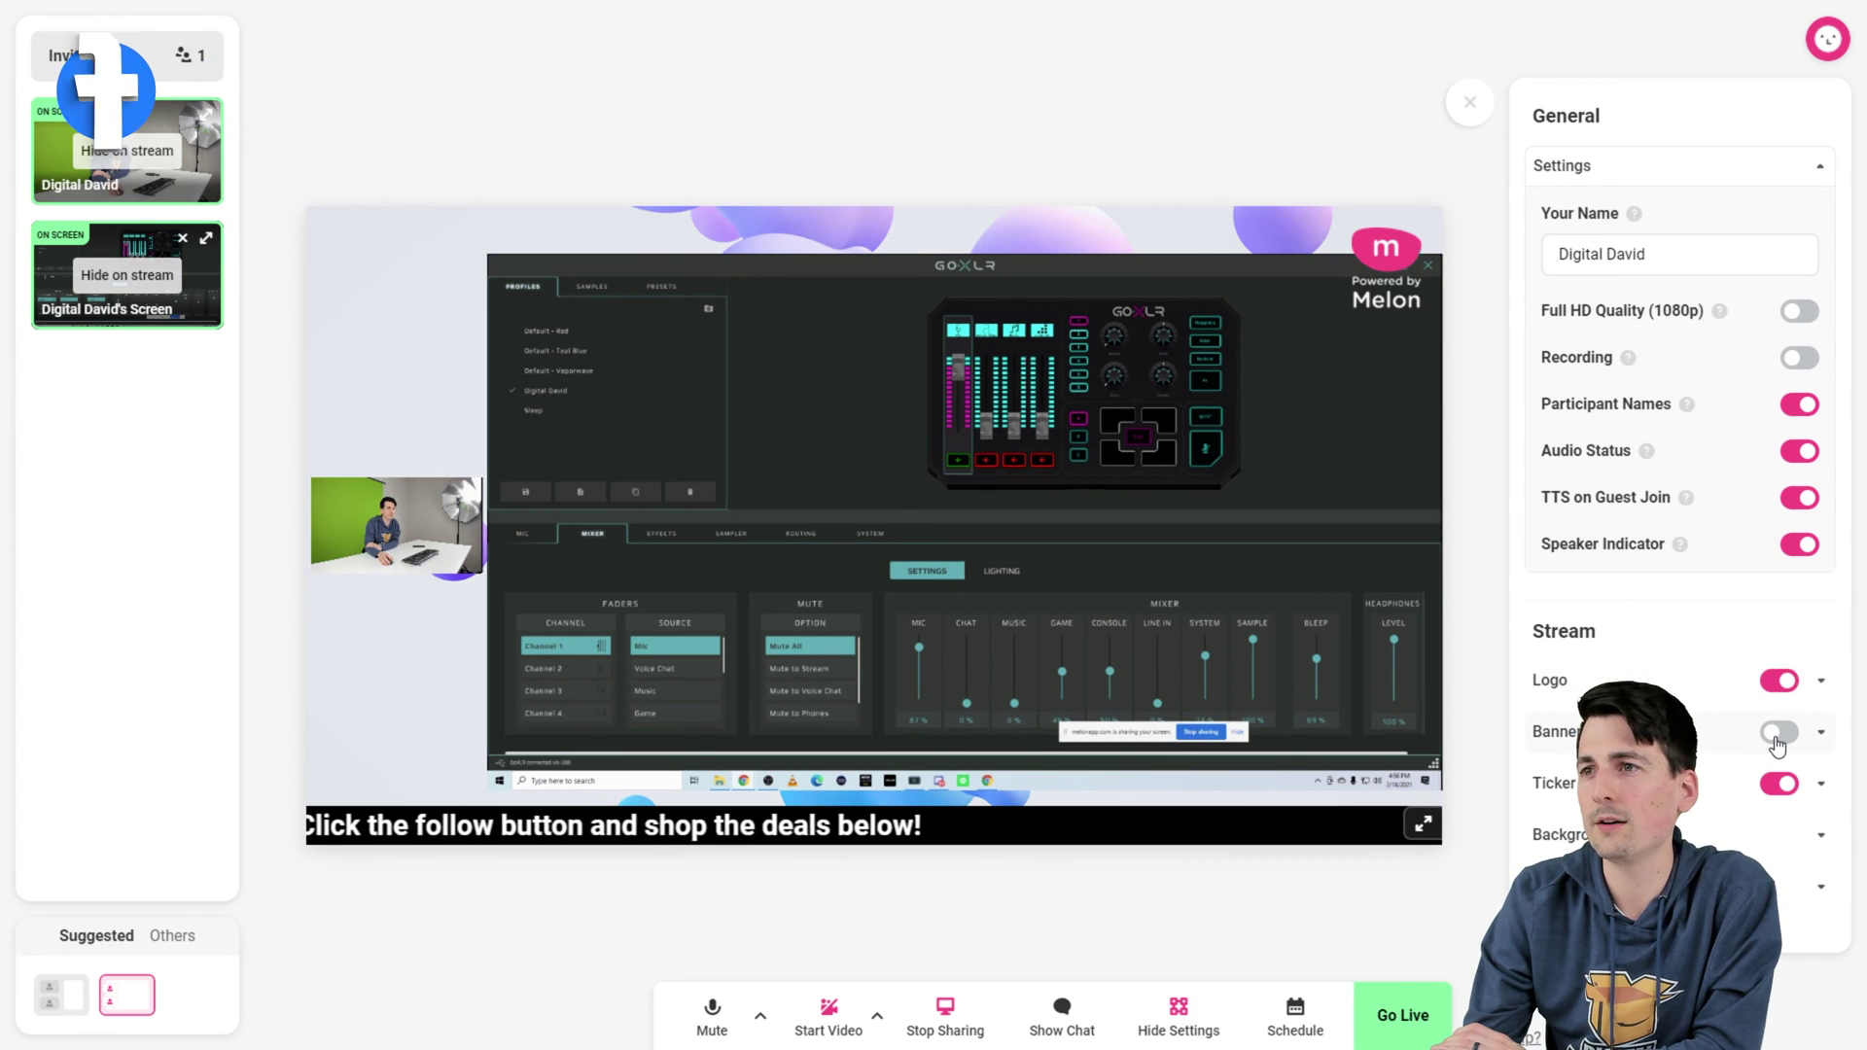
pyautogui.click(1778, 743)
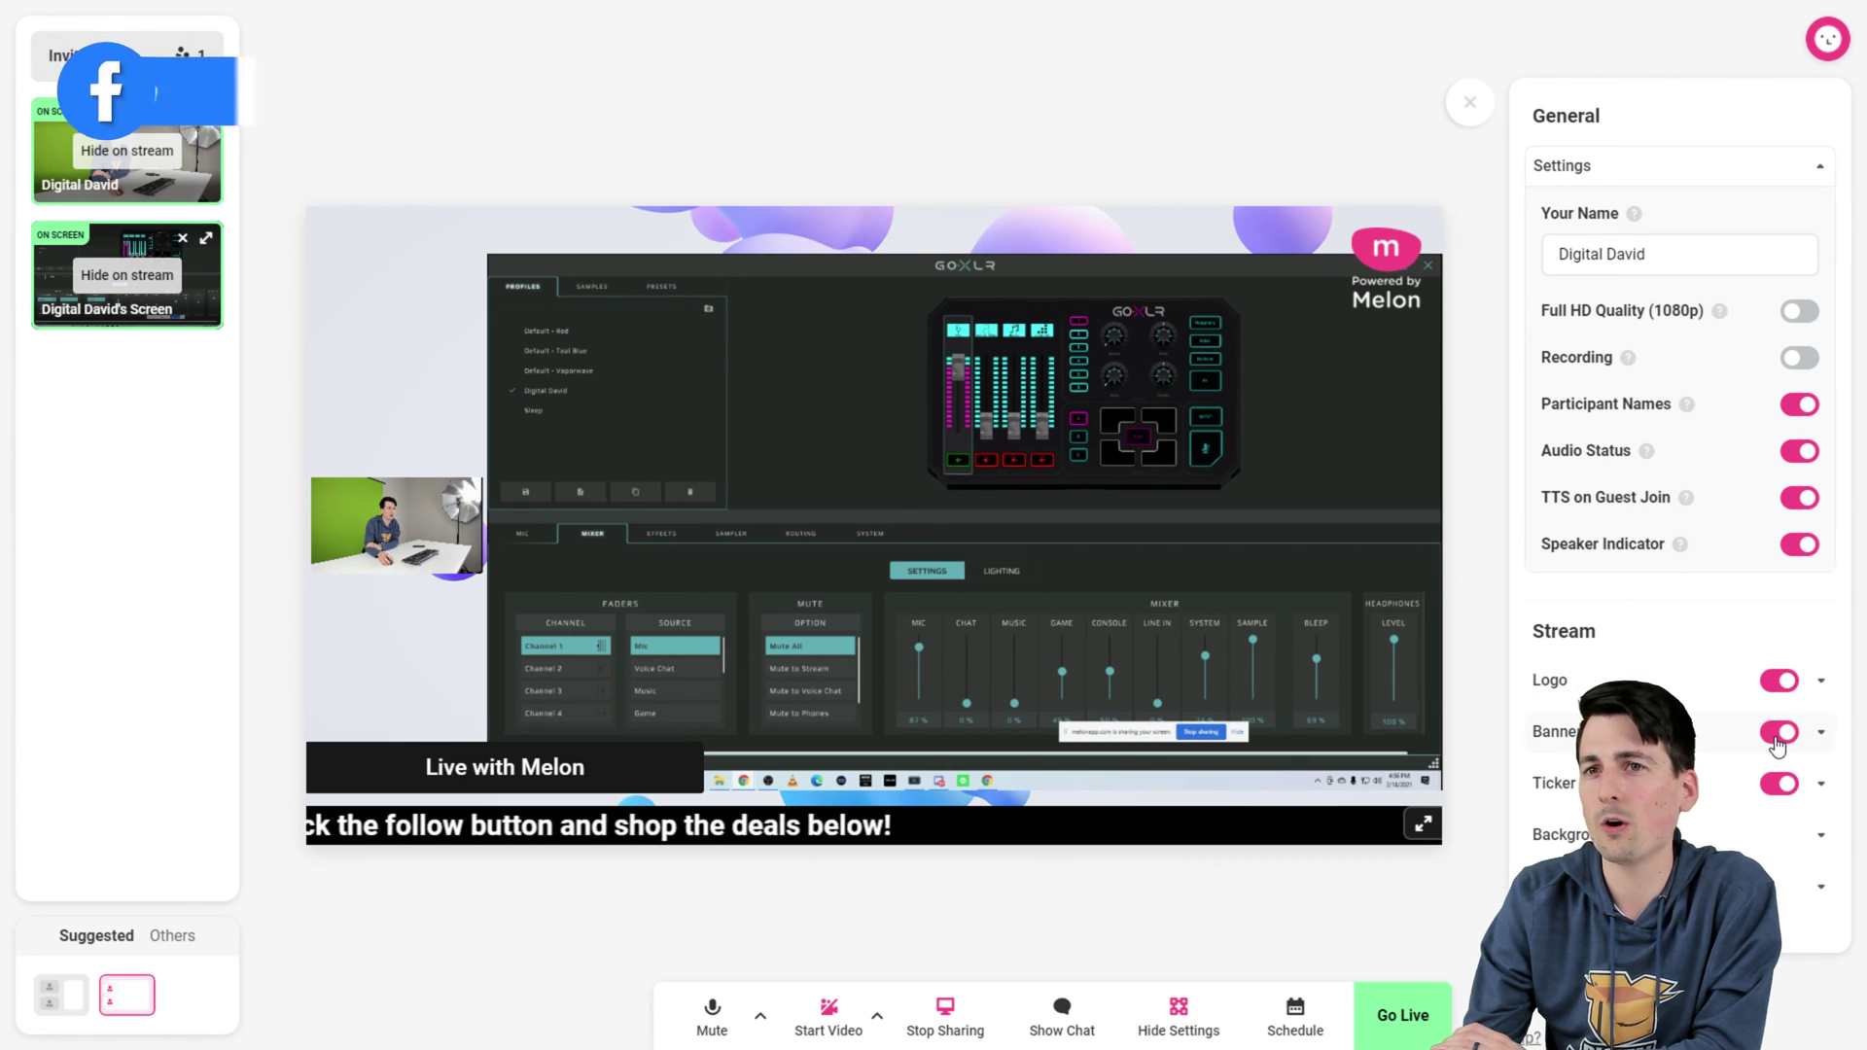
pyautogui.click(1792, 791)
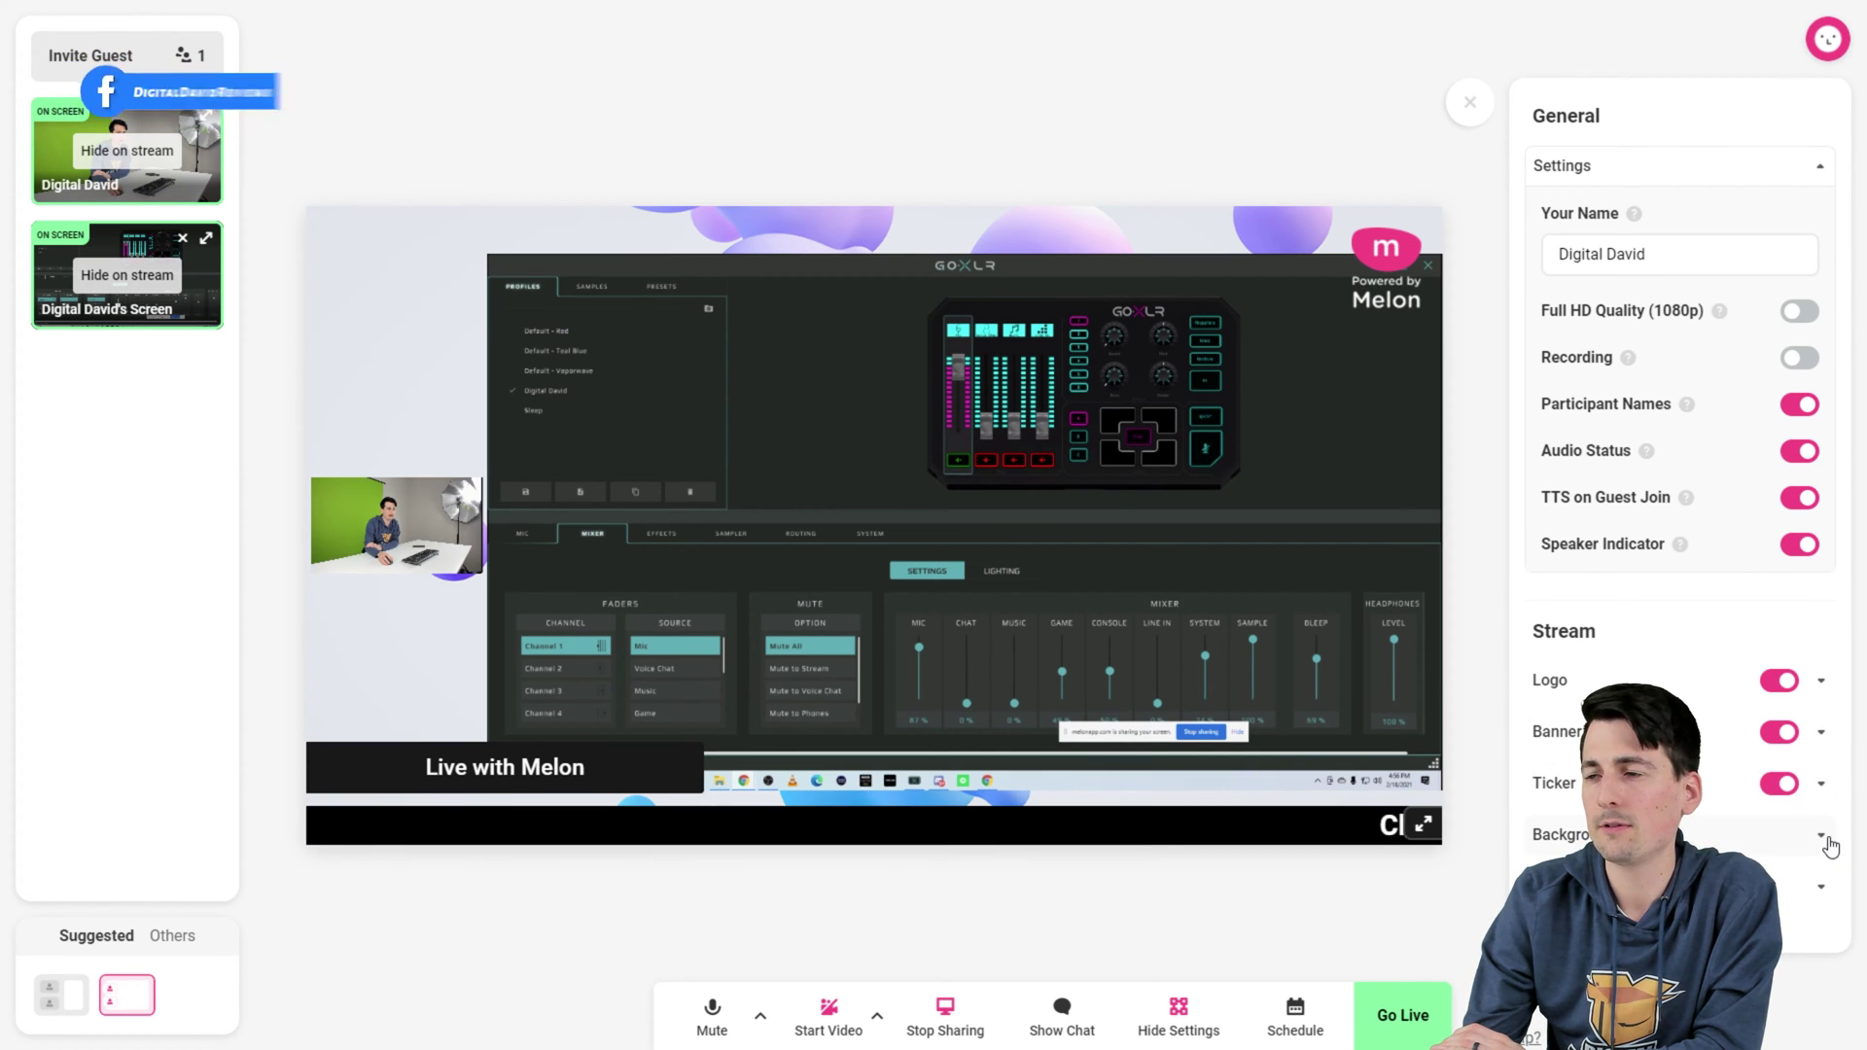
# Step: Try navy, blue, pastel, marble and geometric backgrounds, ending on the yellow-pink swirl
pyautogui.click(1818, 837)
pyautogui.click(1633, 666)
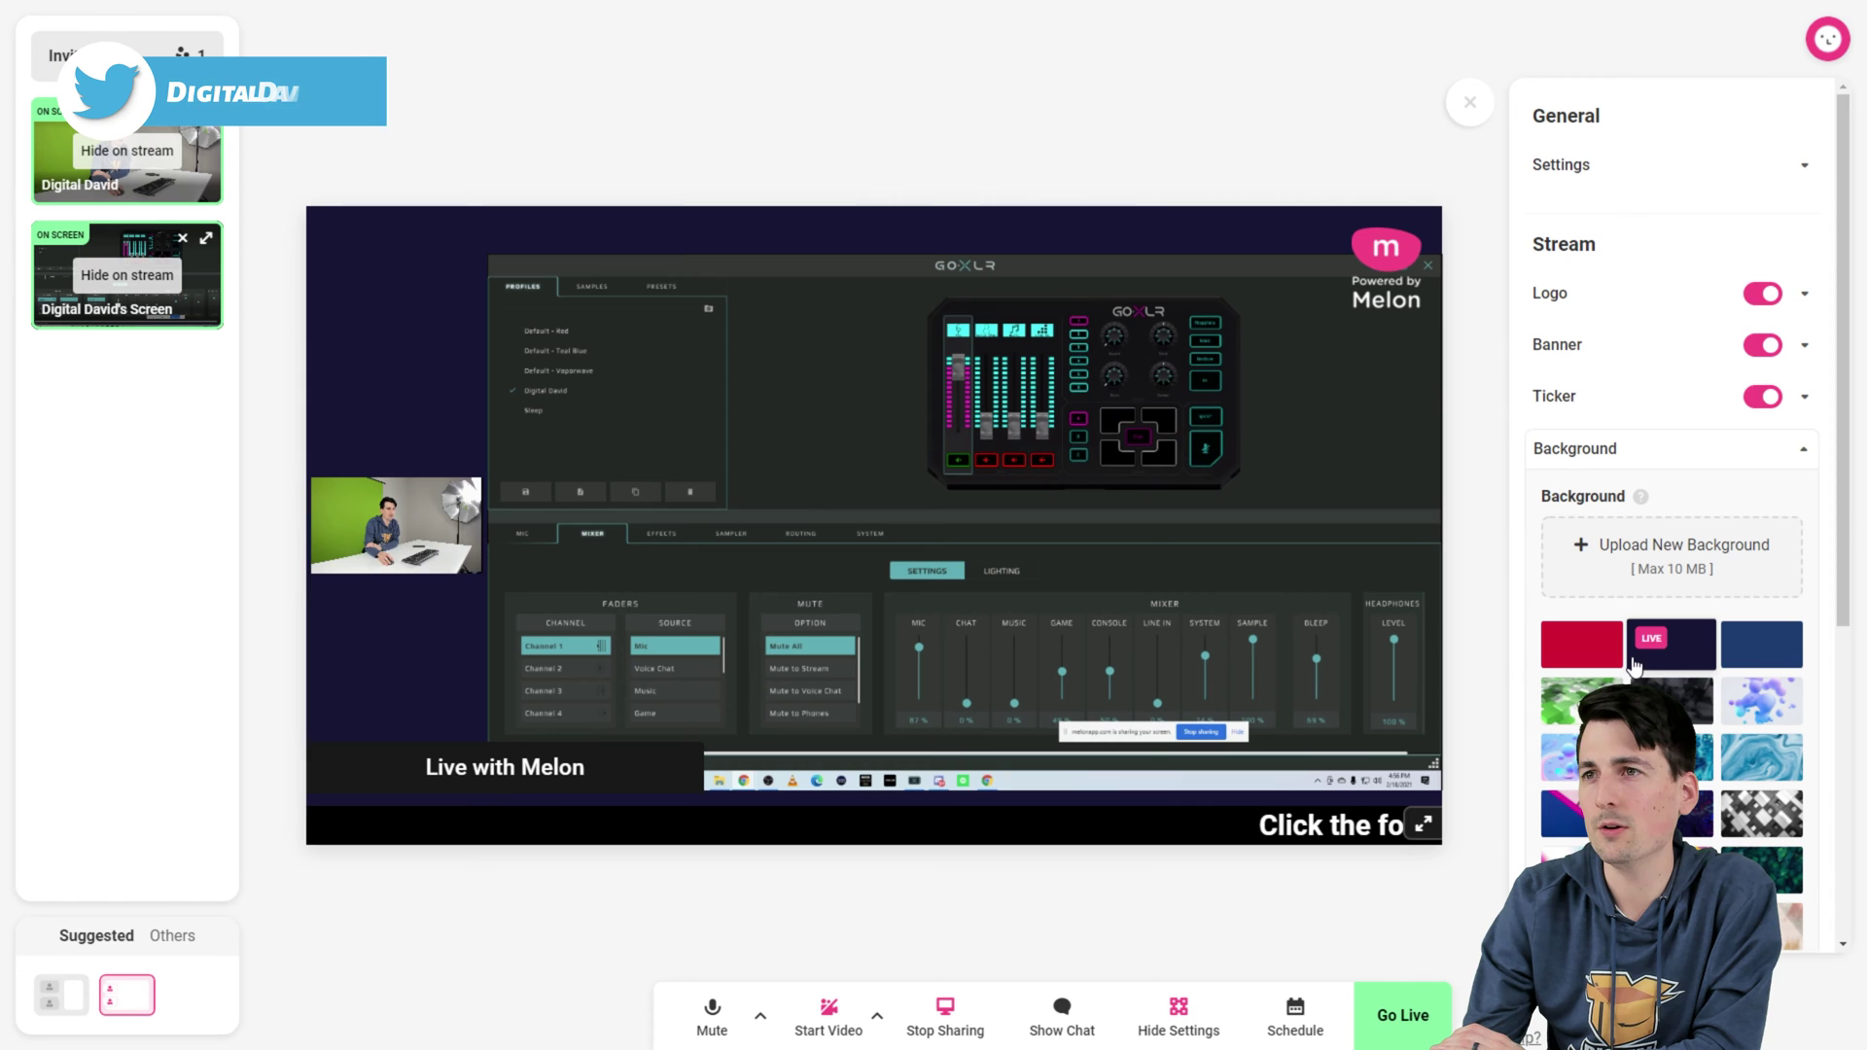
pyautogui.click(1739, 658)
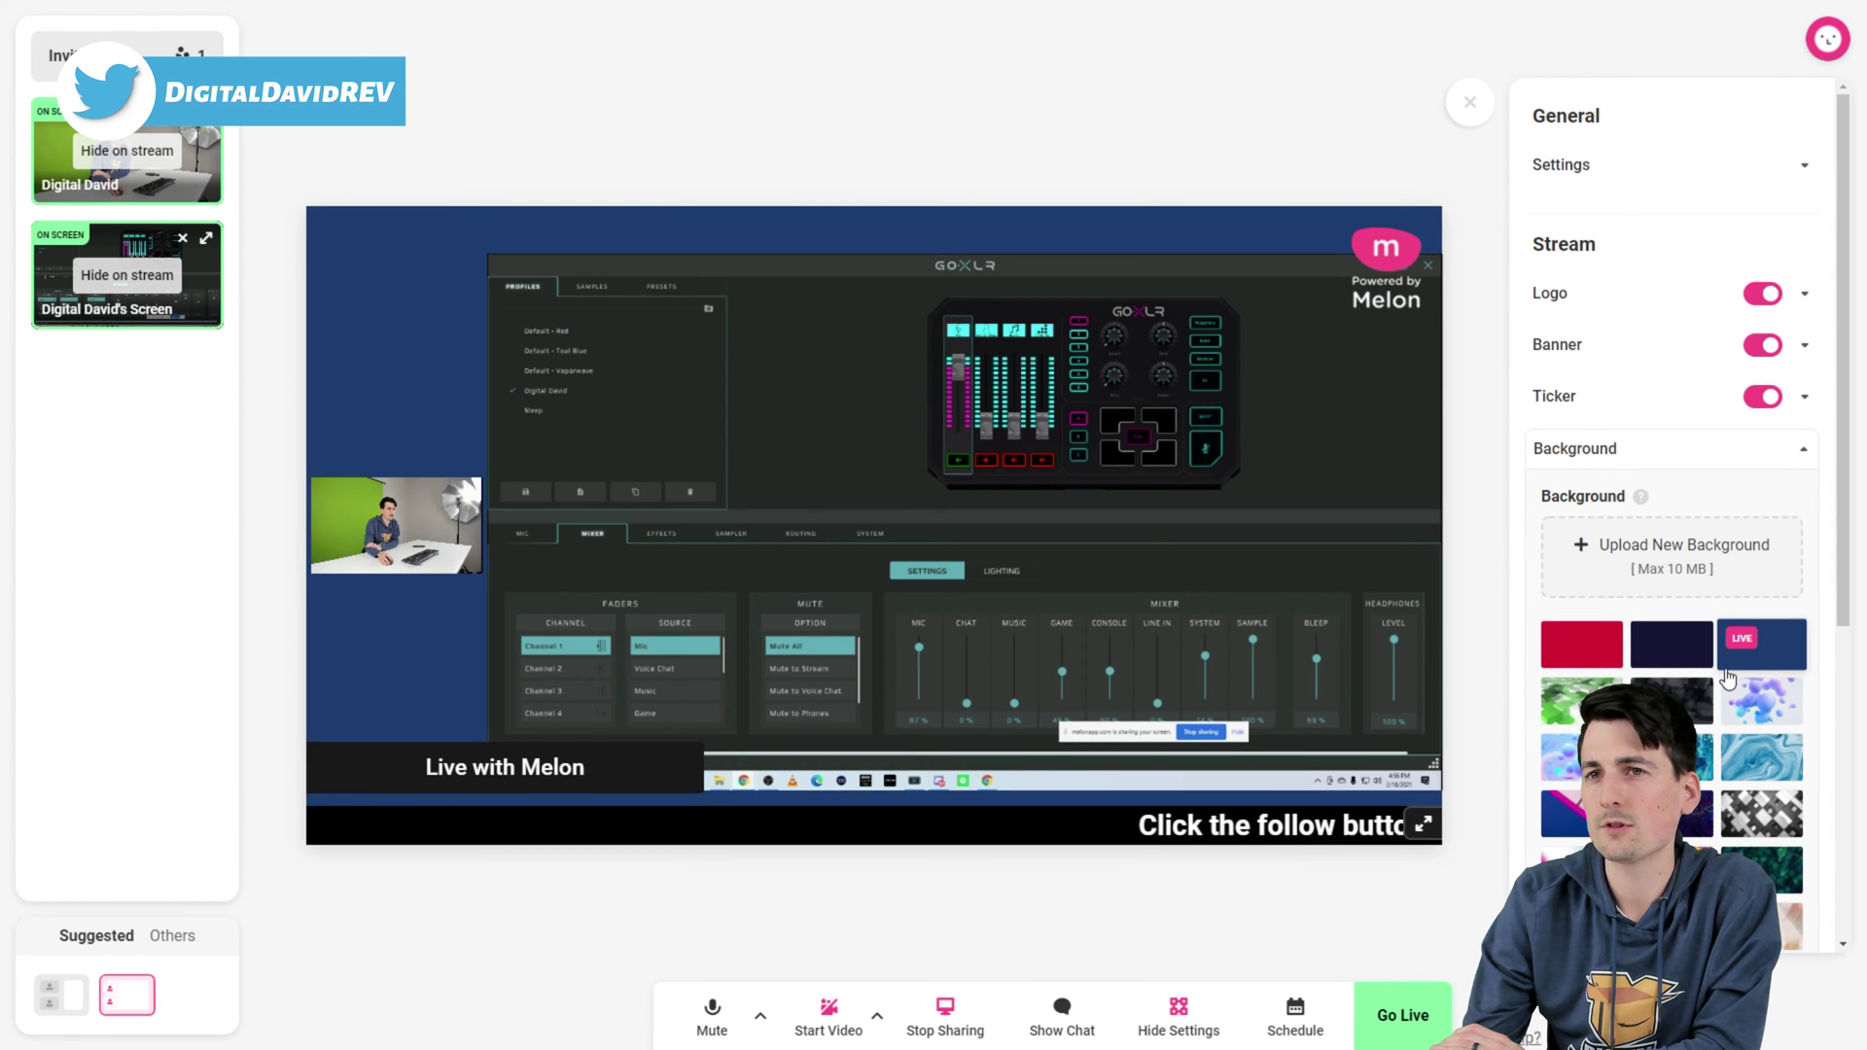
pyautogui.click(1575, 757)
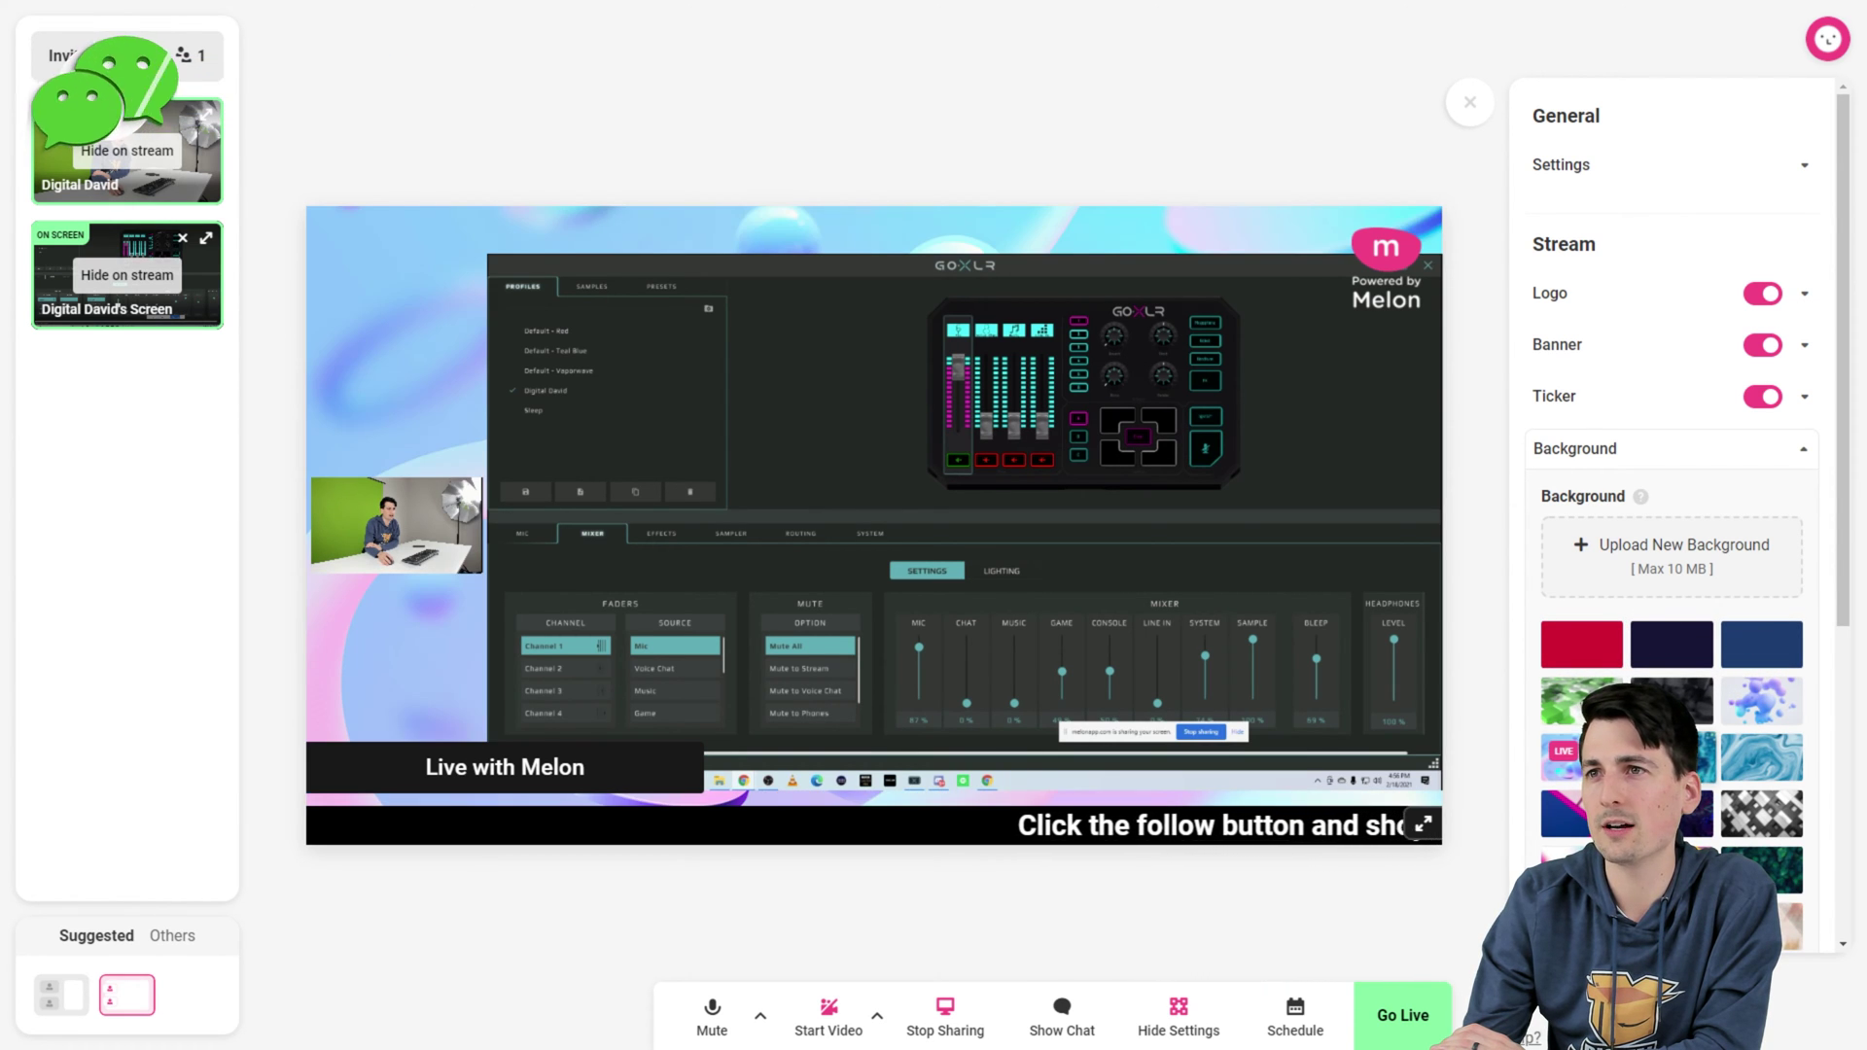
pyautogui.click(1761, 759)
pyautogui.click(1761, 812)
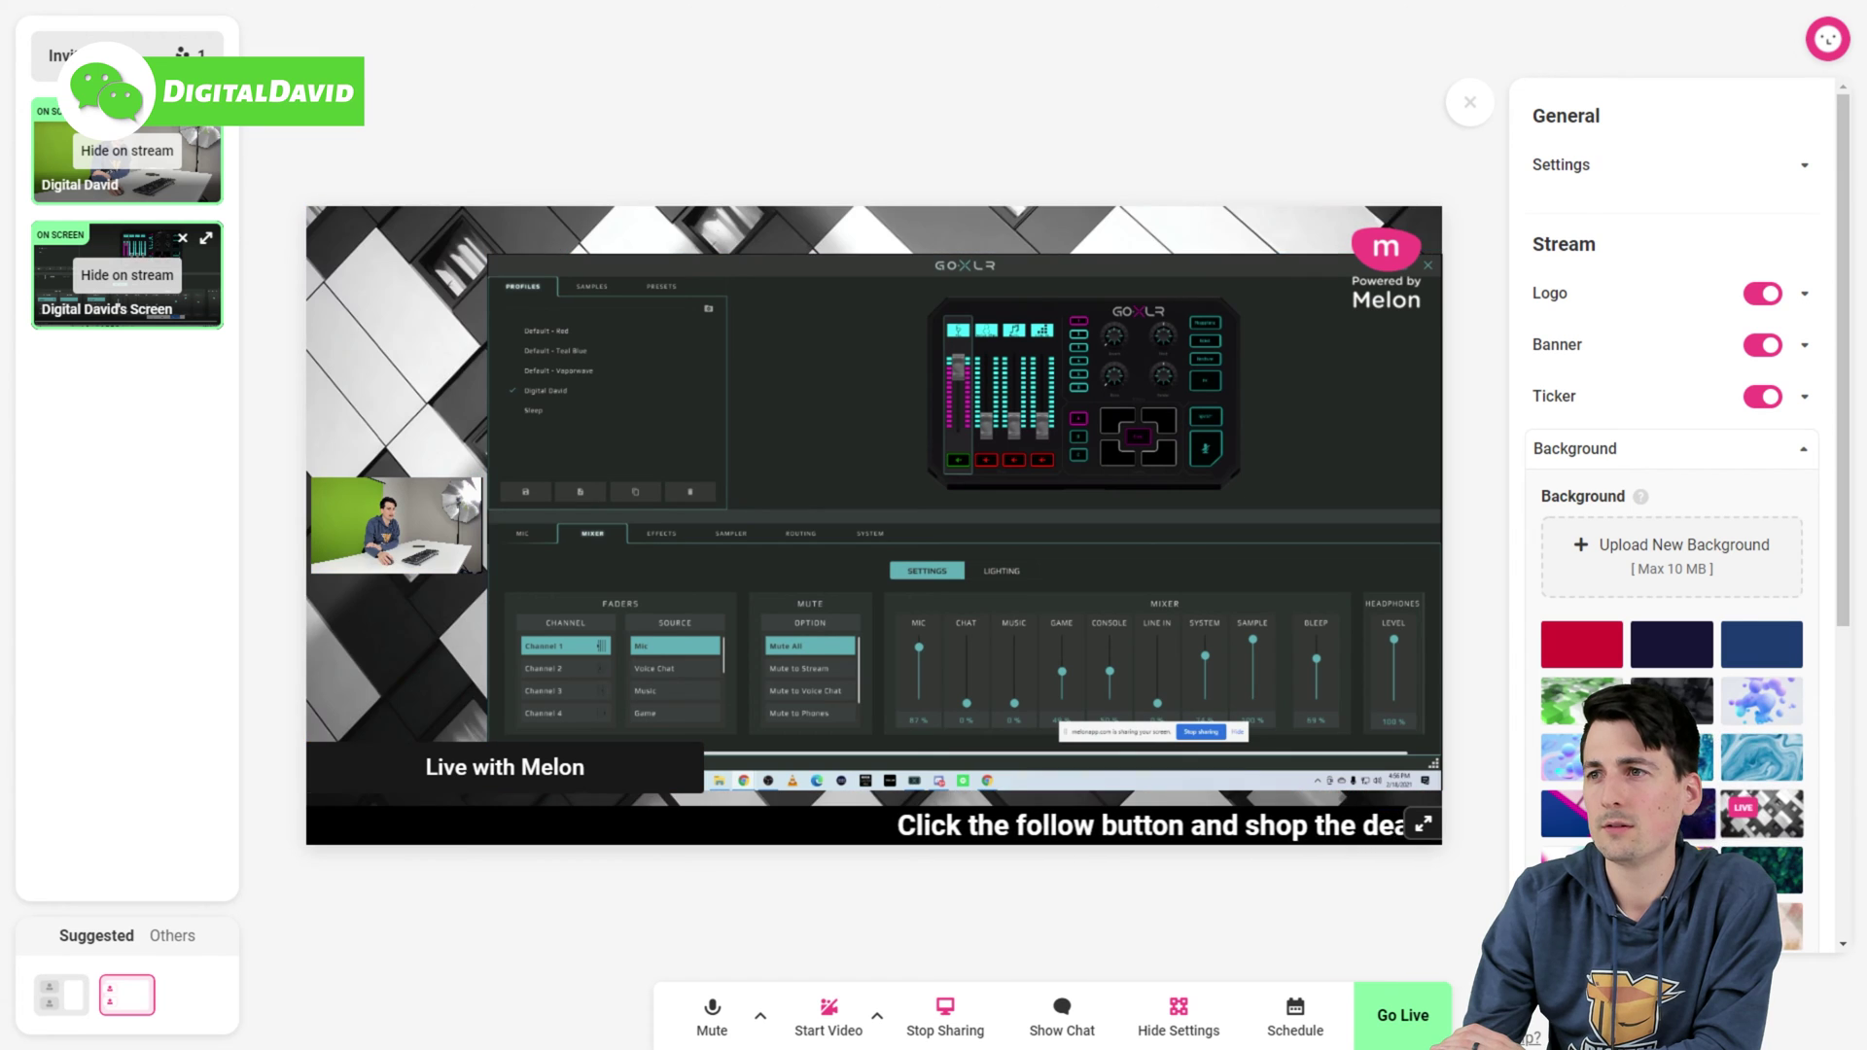
pyautogui.click(1567, 814)
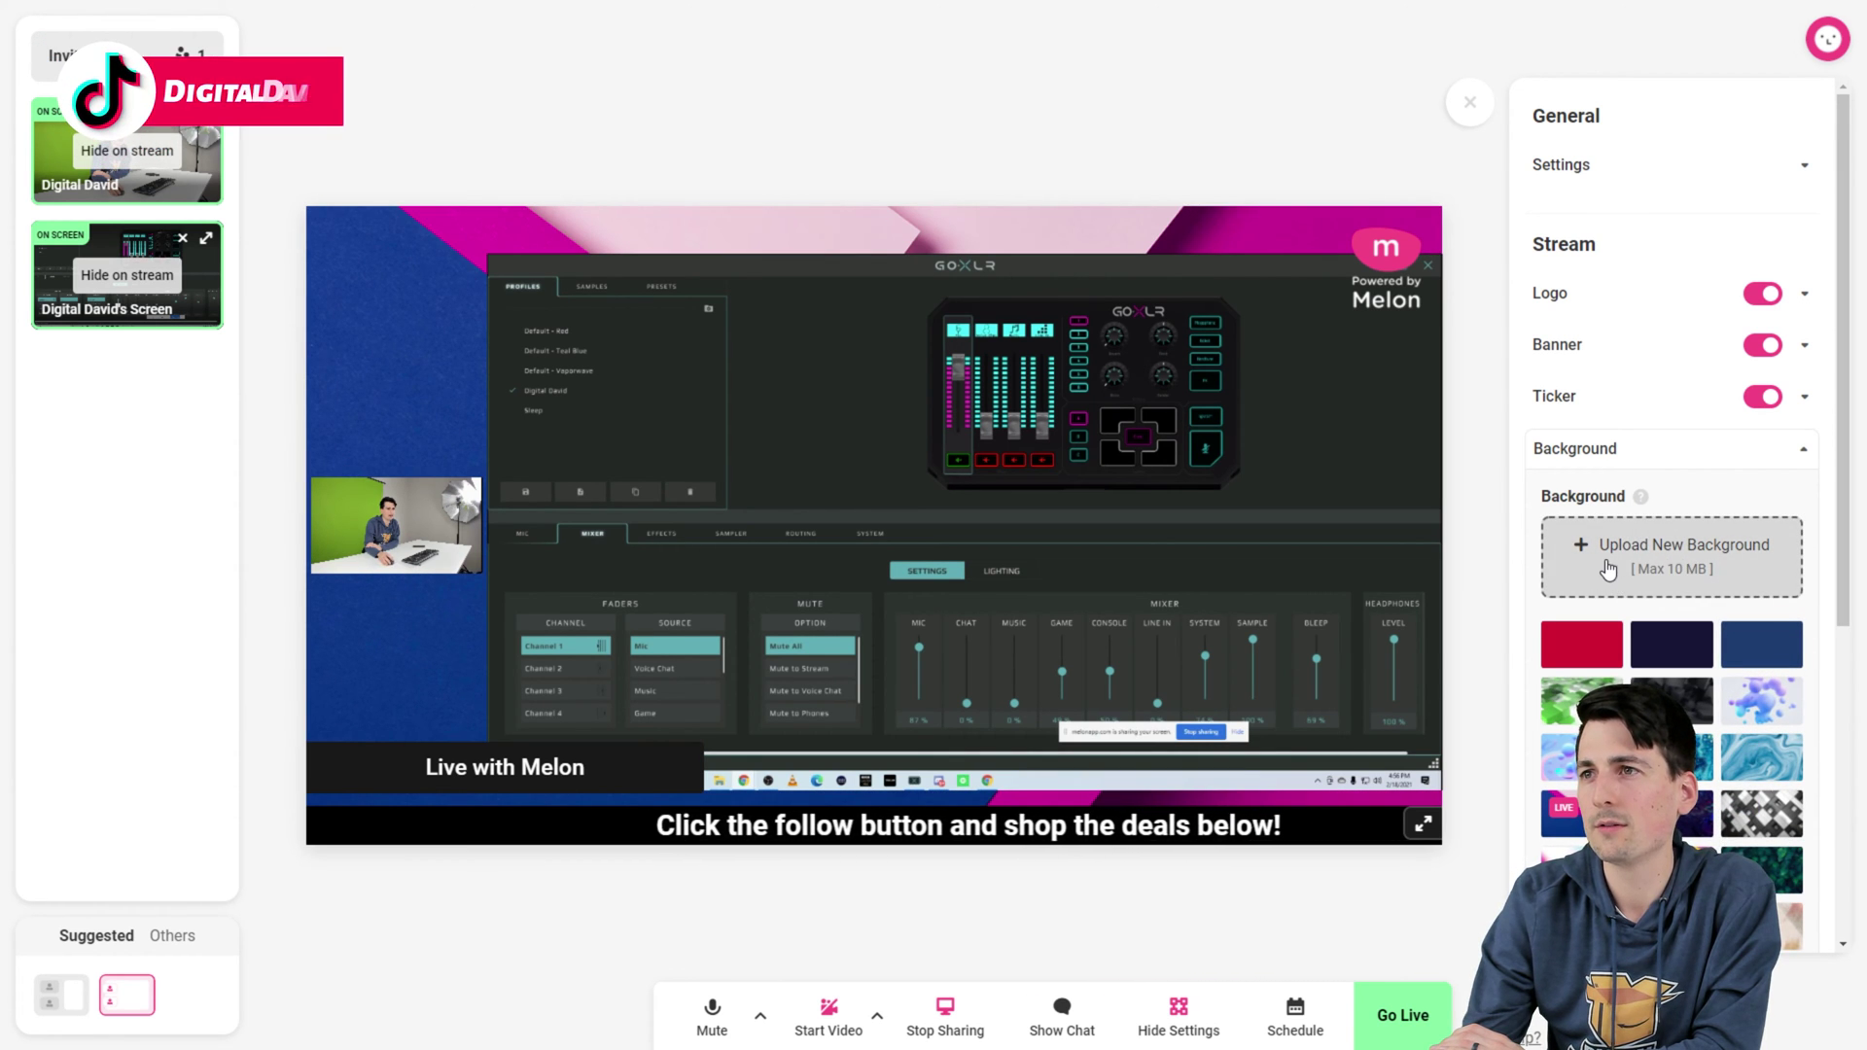
pyautogui.click(1671, 870)
pyautogui.scroll(-5, 1672, 856)
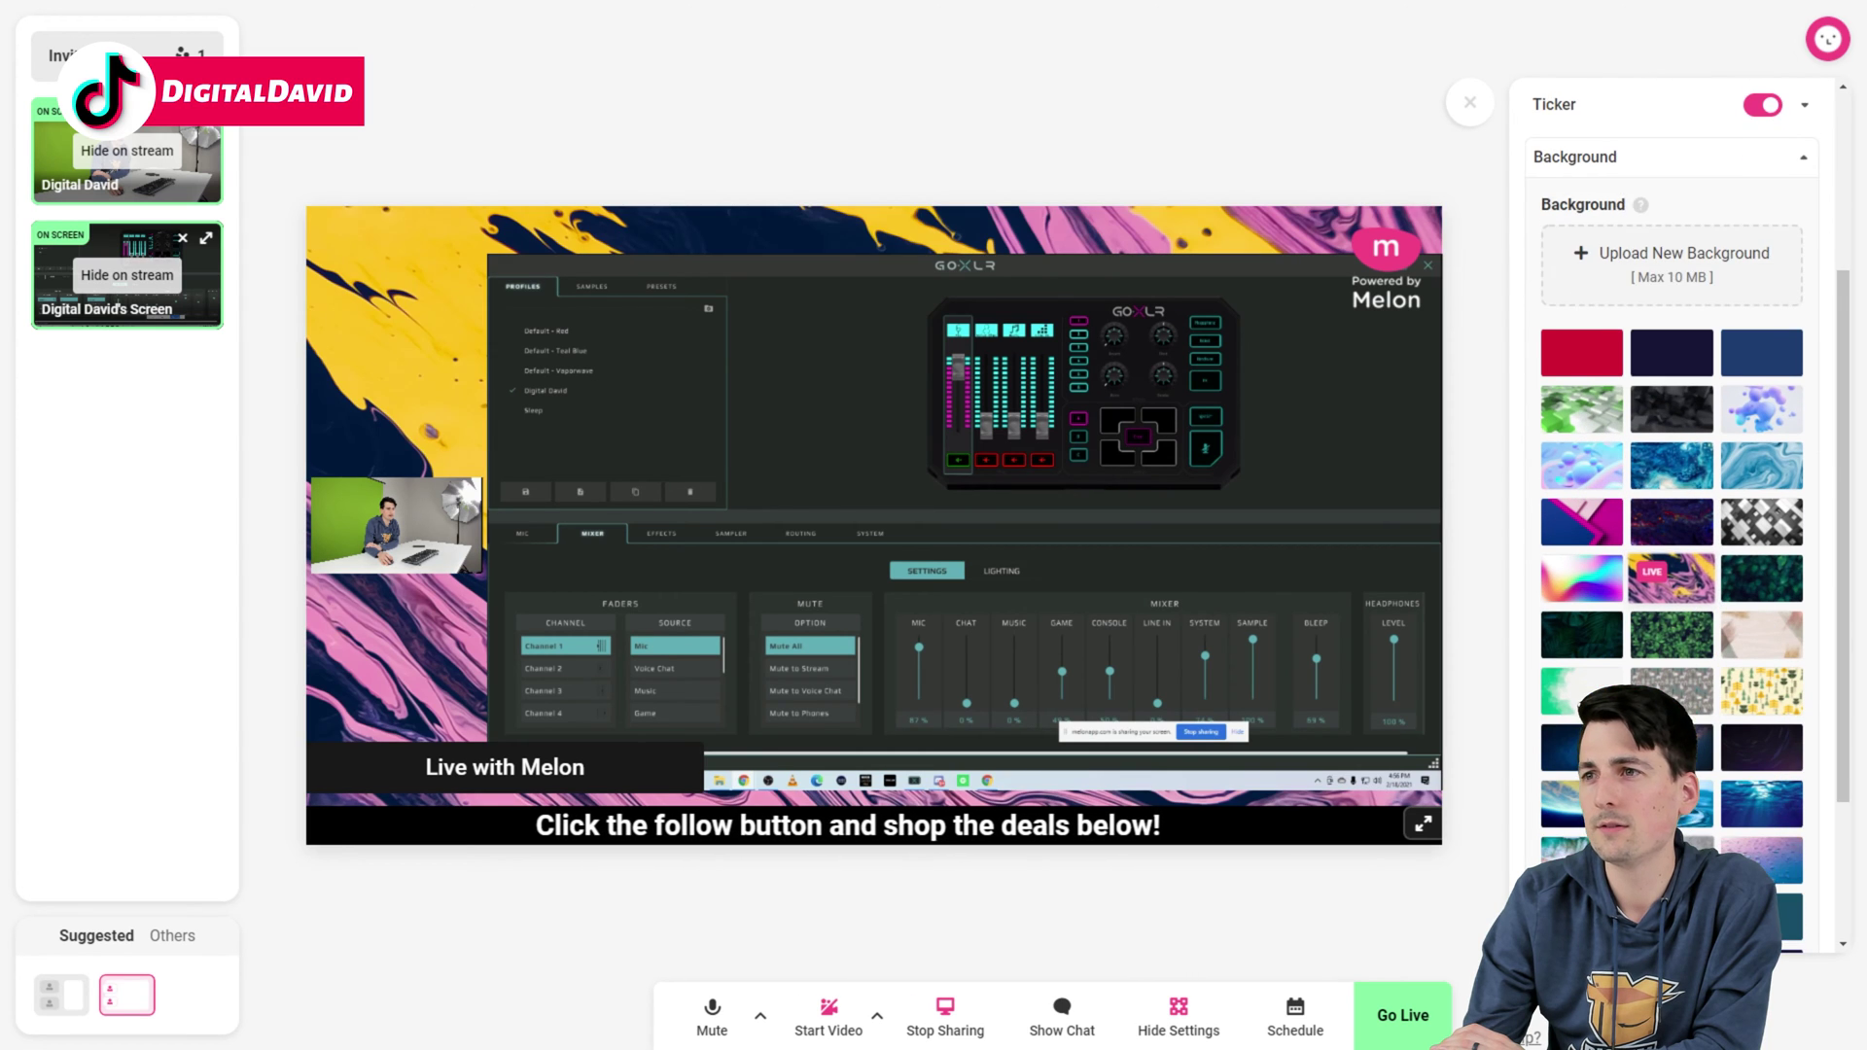
# Step: Play the 30-second countdown, then the eclipse countdown, and collapse the Video section
pyautogui.click(1672, 897)
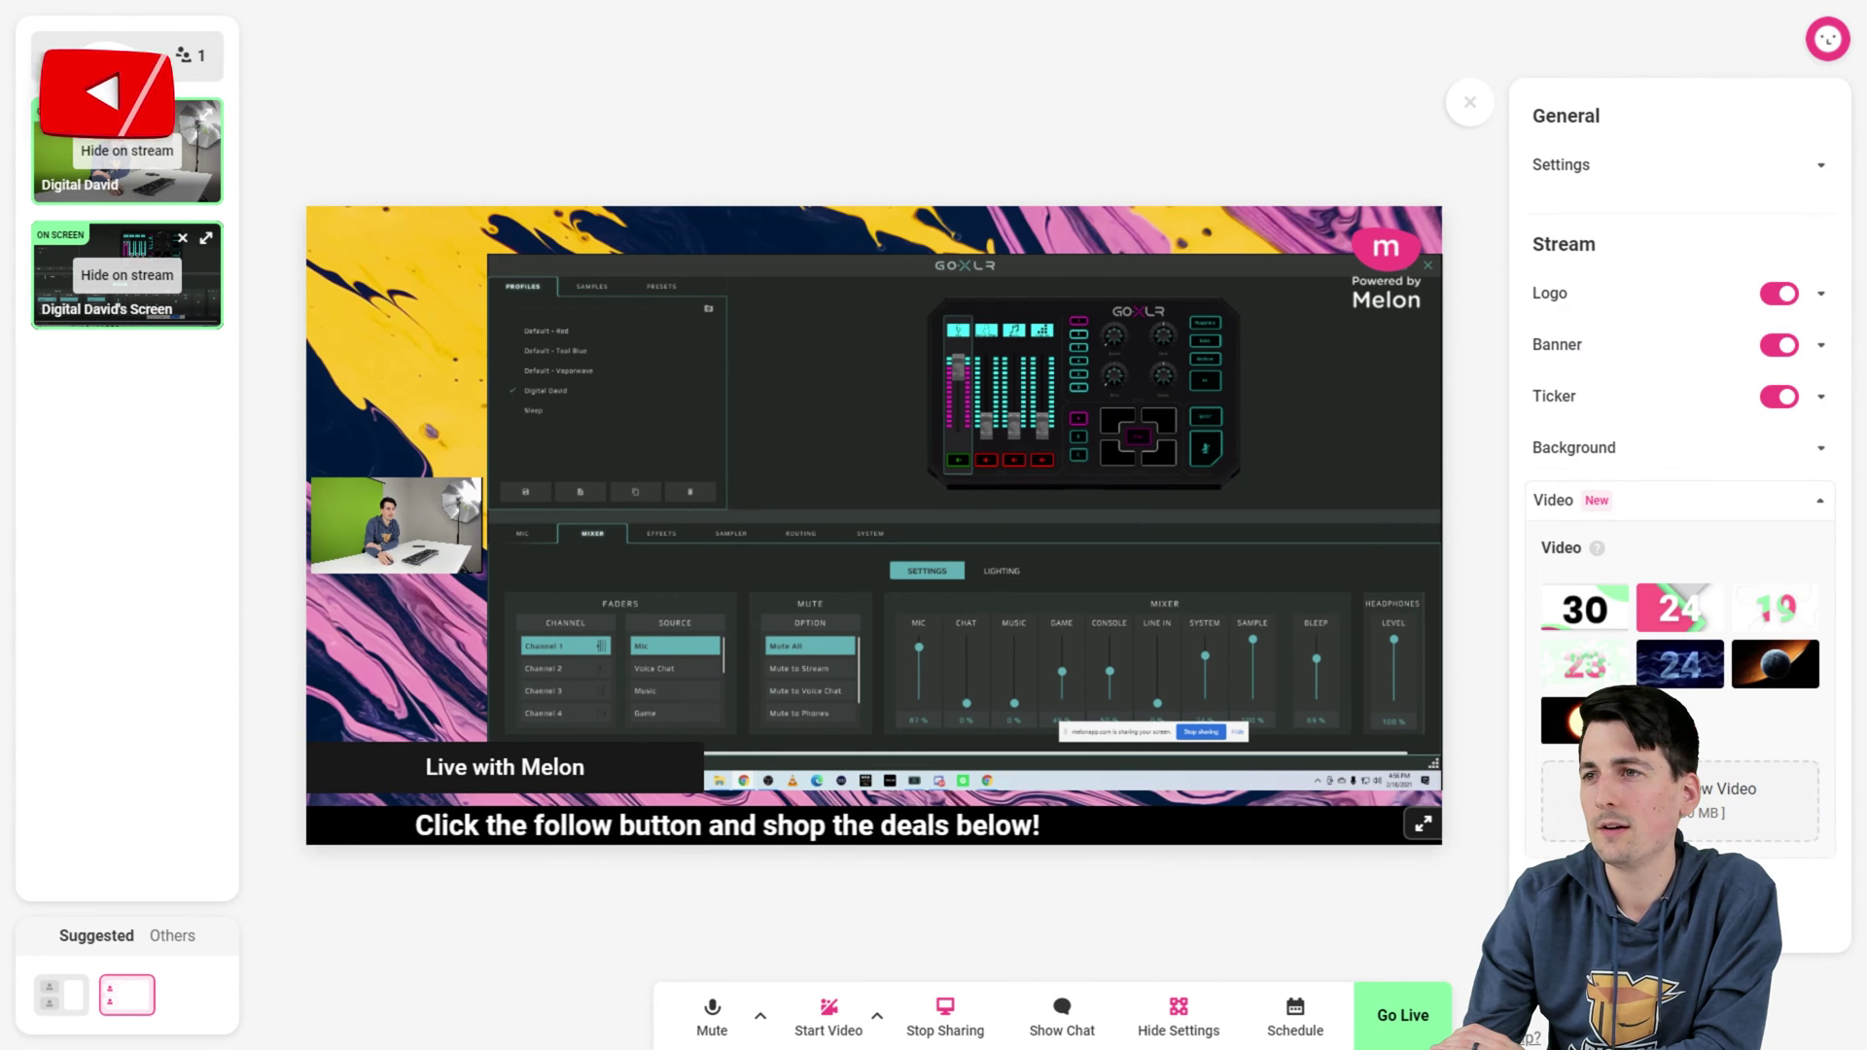
pyautogui.click(1581, 613)
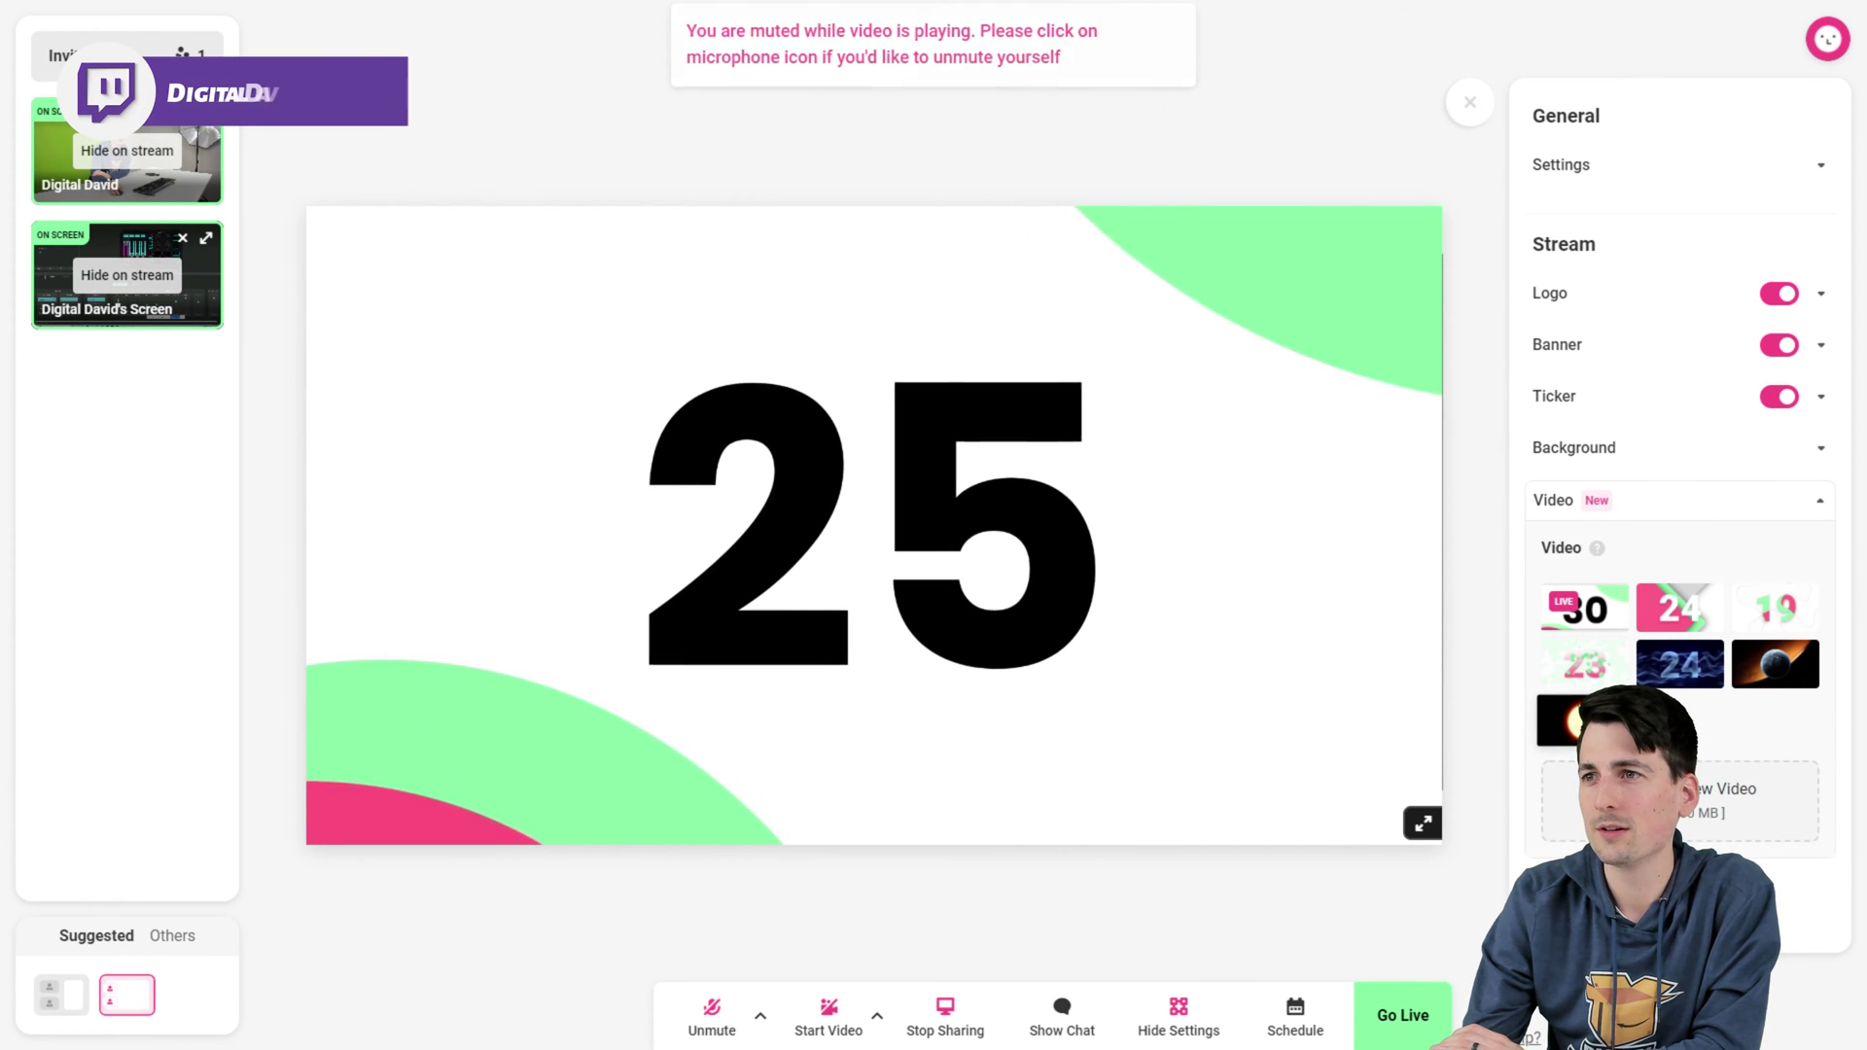
pyautogui.click(1558, 720)
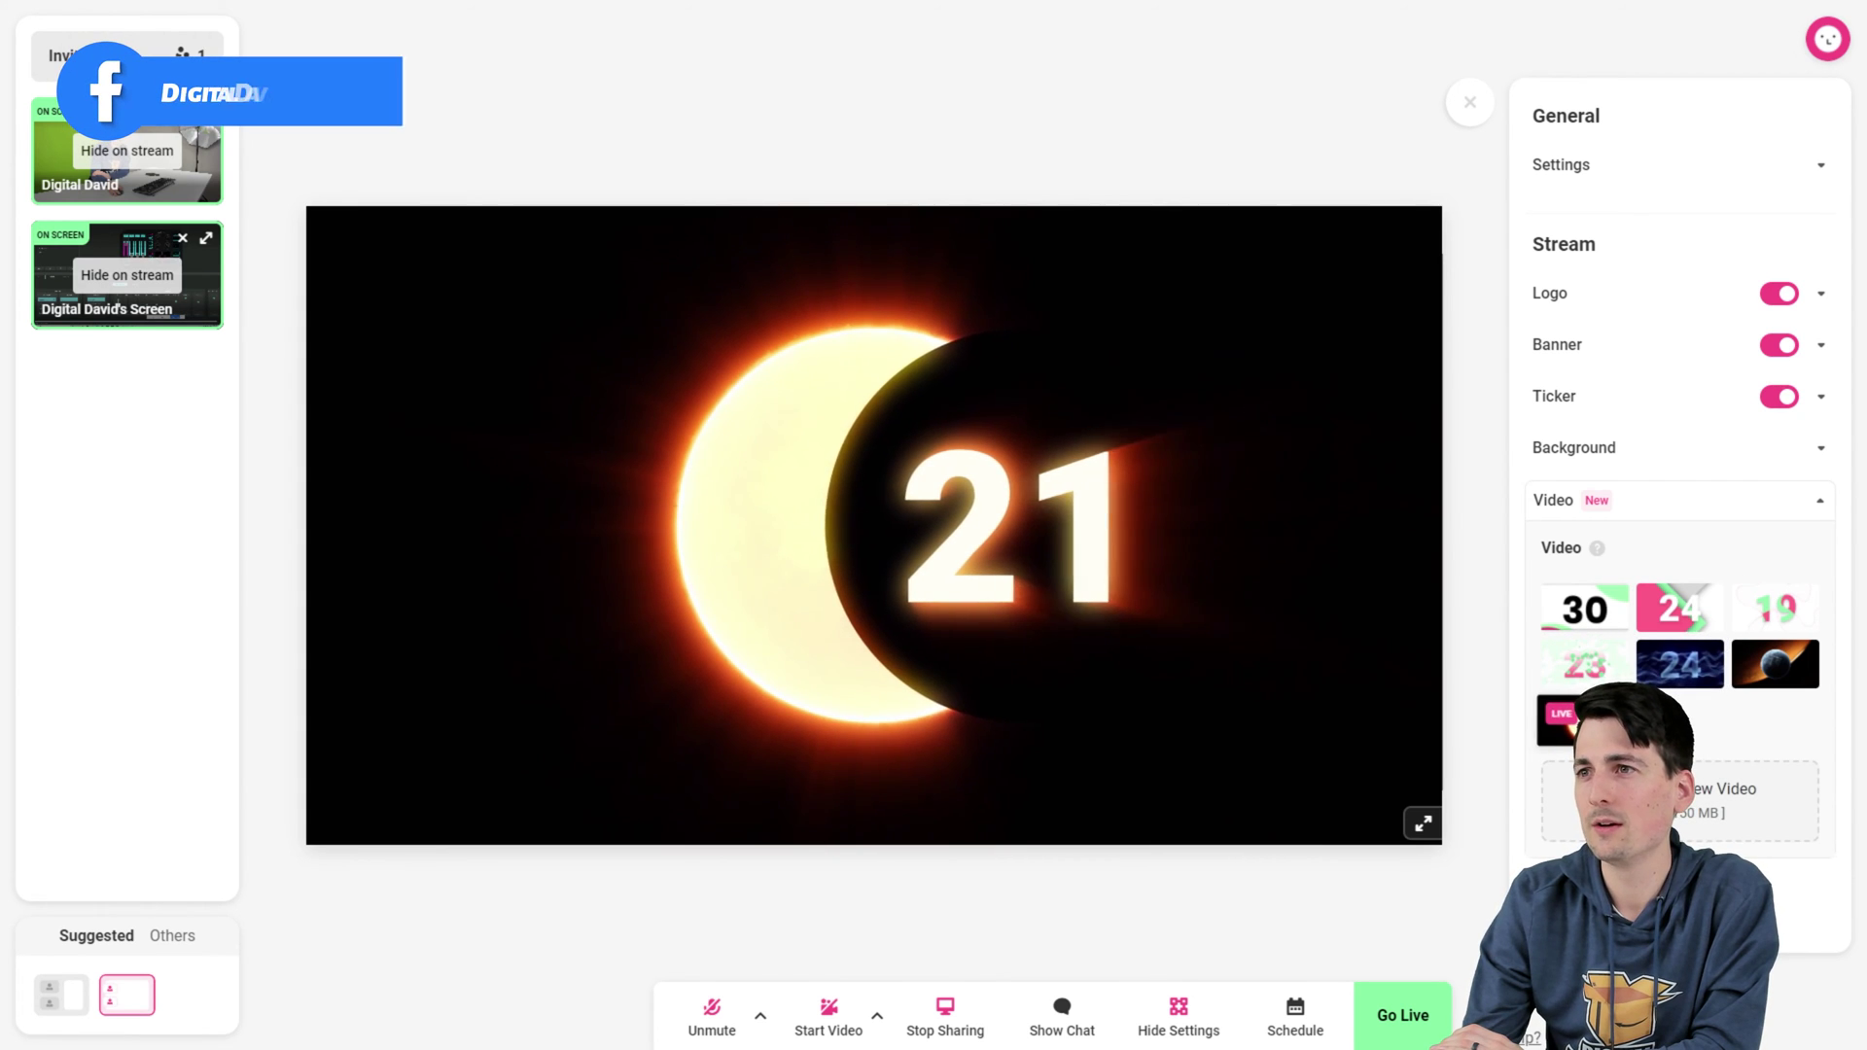
pyautogui.click(1821, 500)
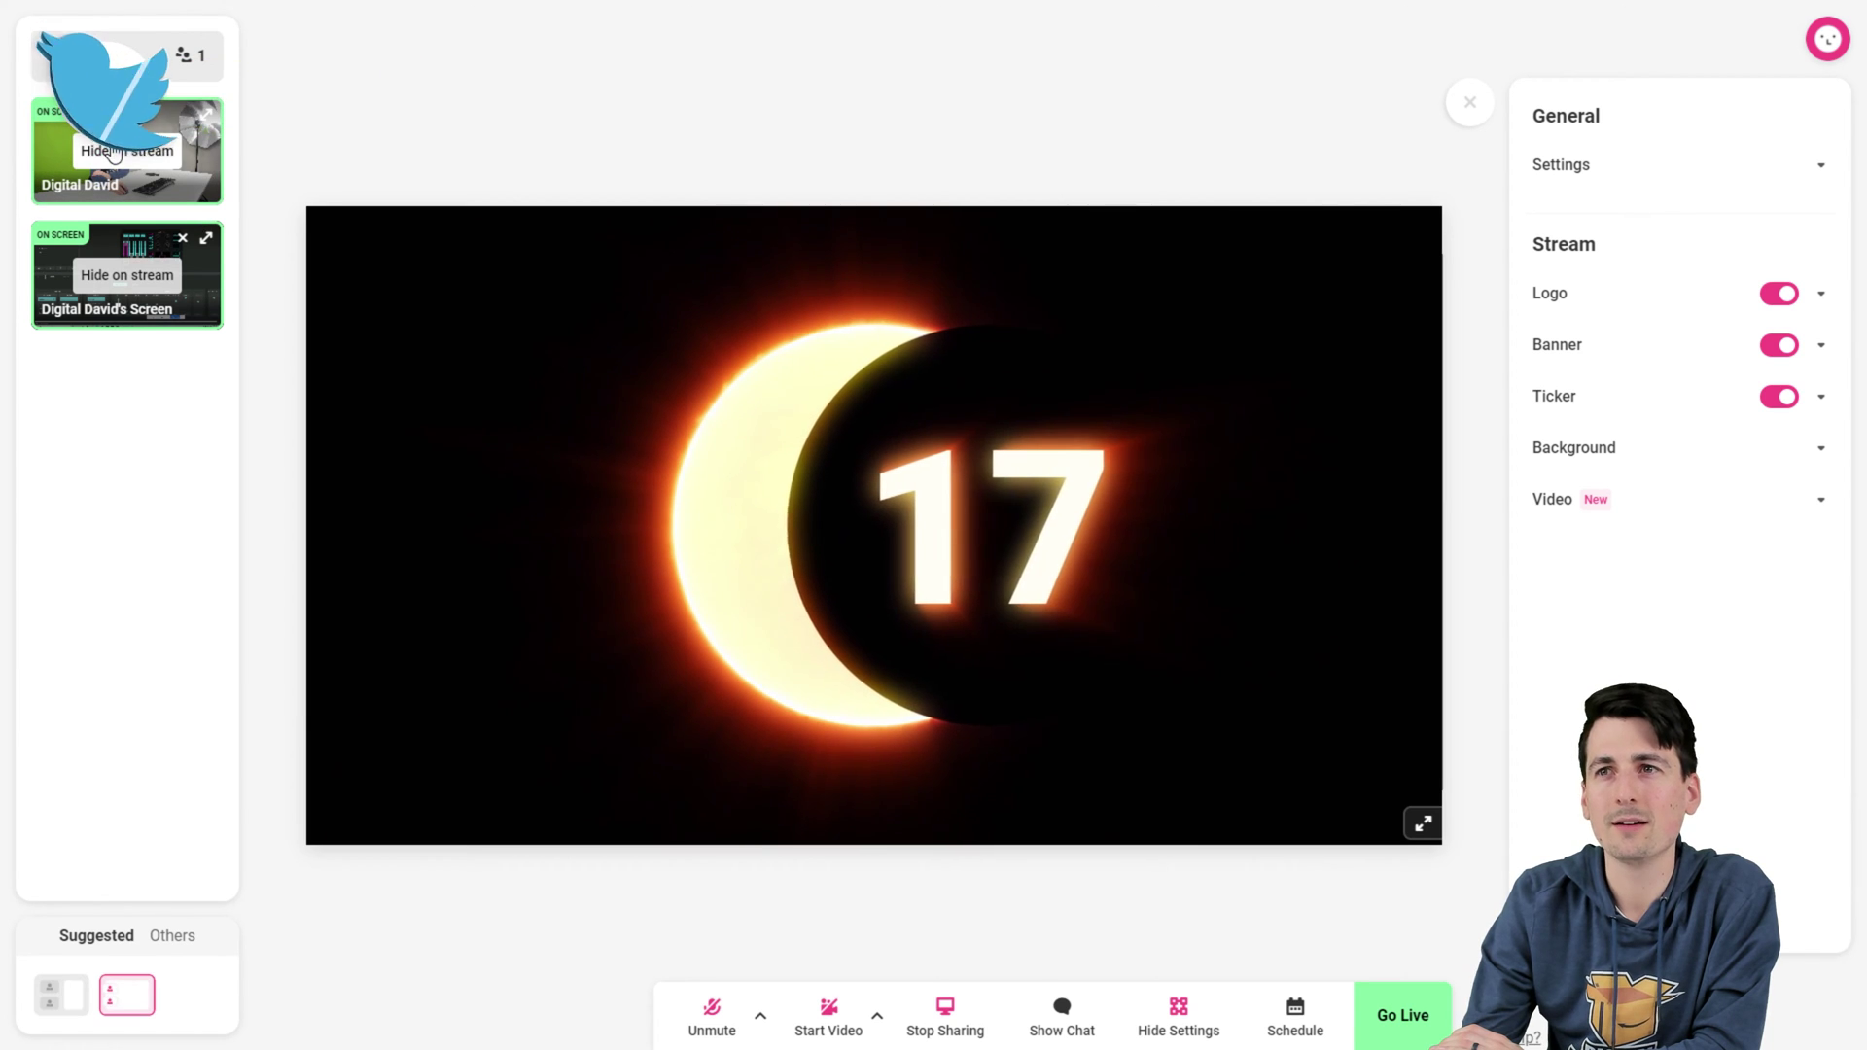
pyautogui.click(1806, 514)
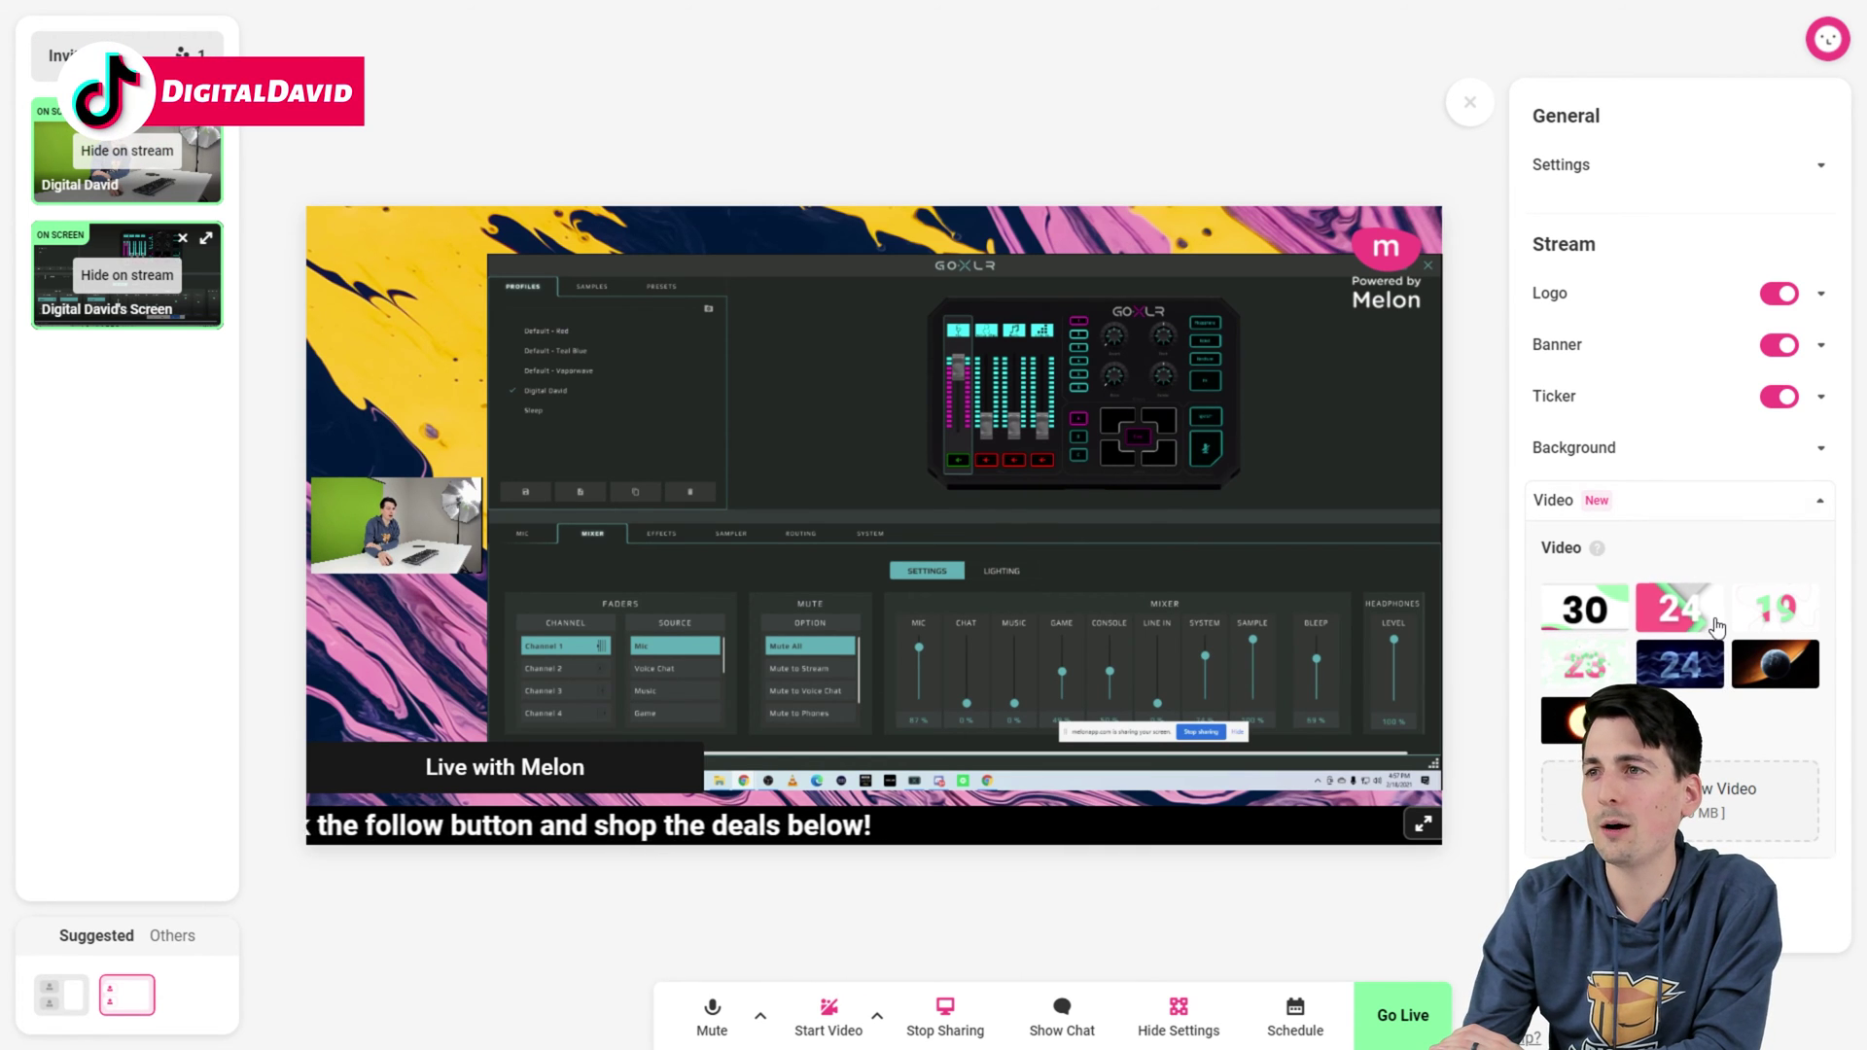
pyautogui.click(1813, 506)
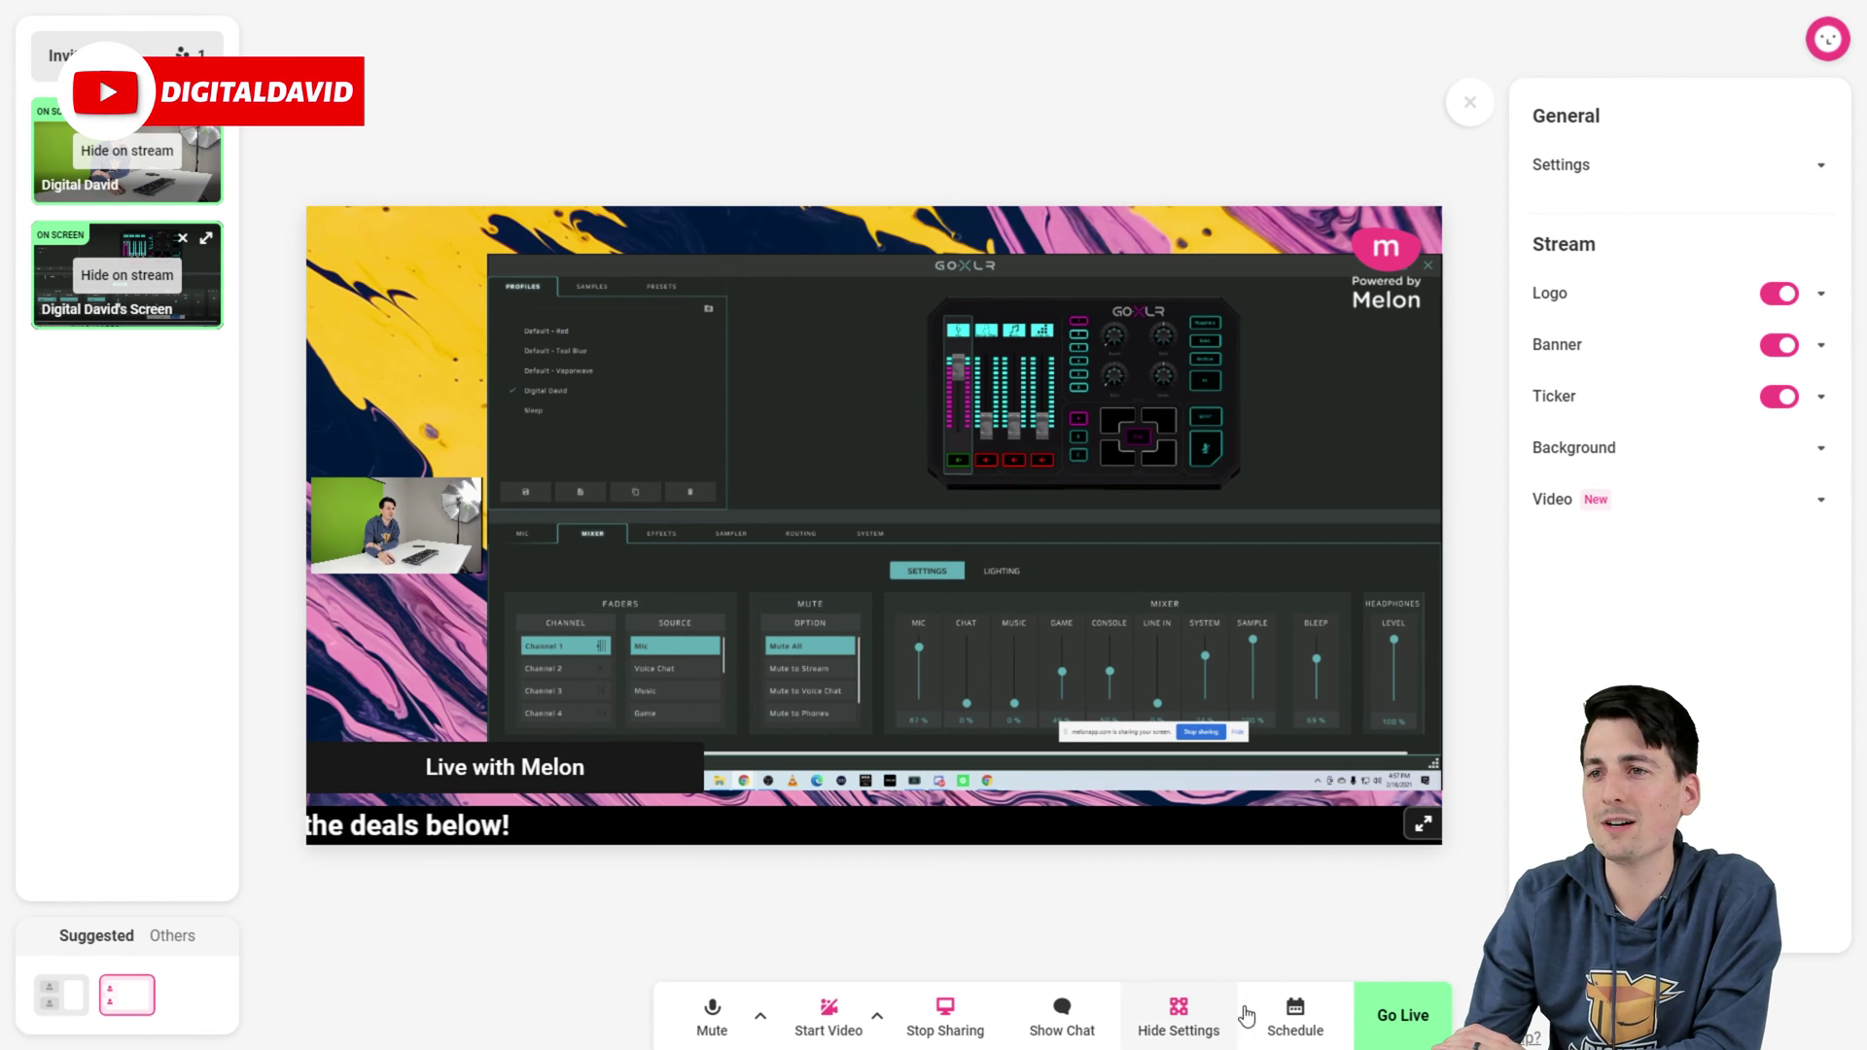
# Step: Start a new scheduled stream, view all available platforms, then cancel it
pyautogui.click(1303, 1016)
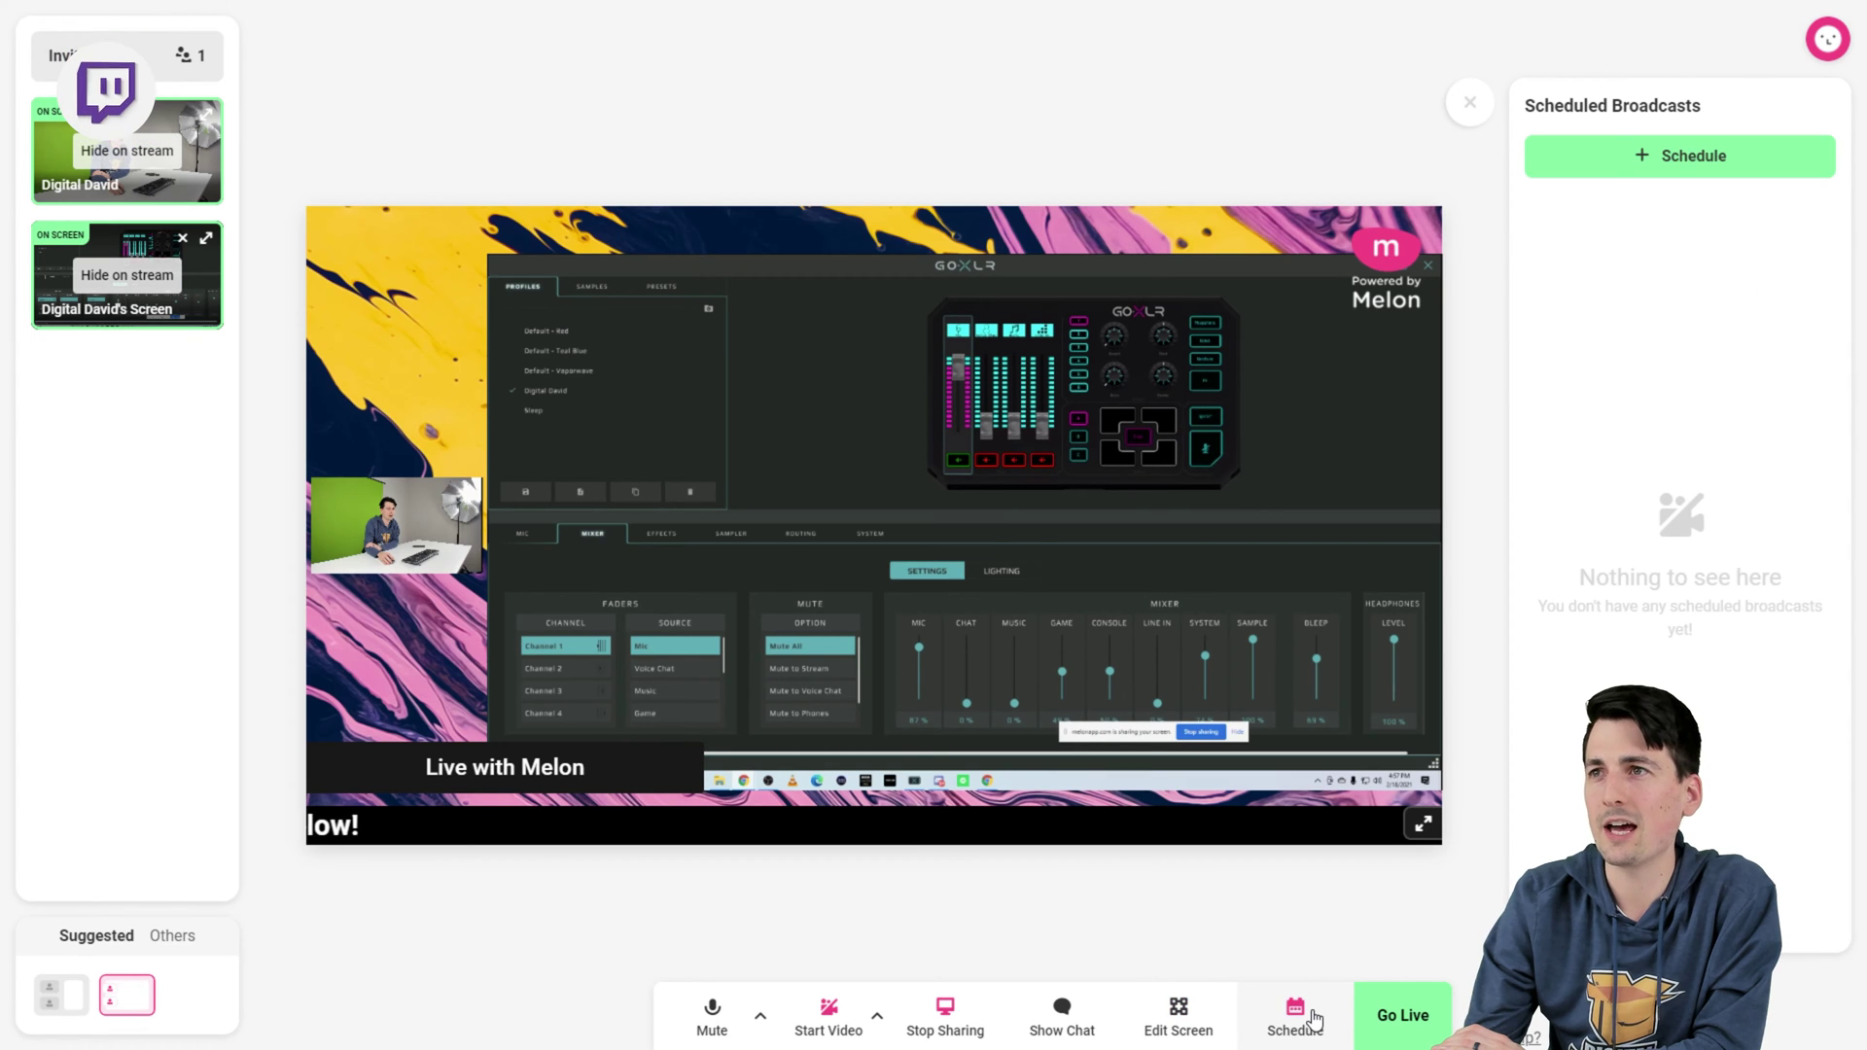
pyautogui.click(1663, 160)
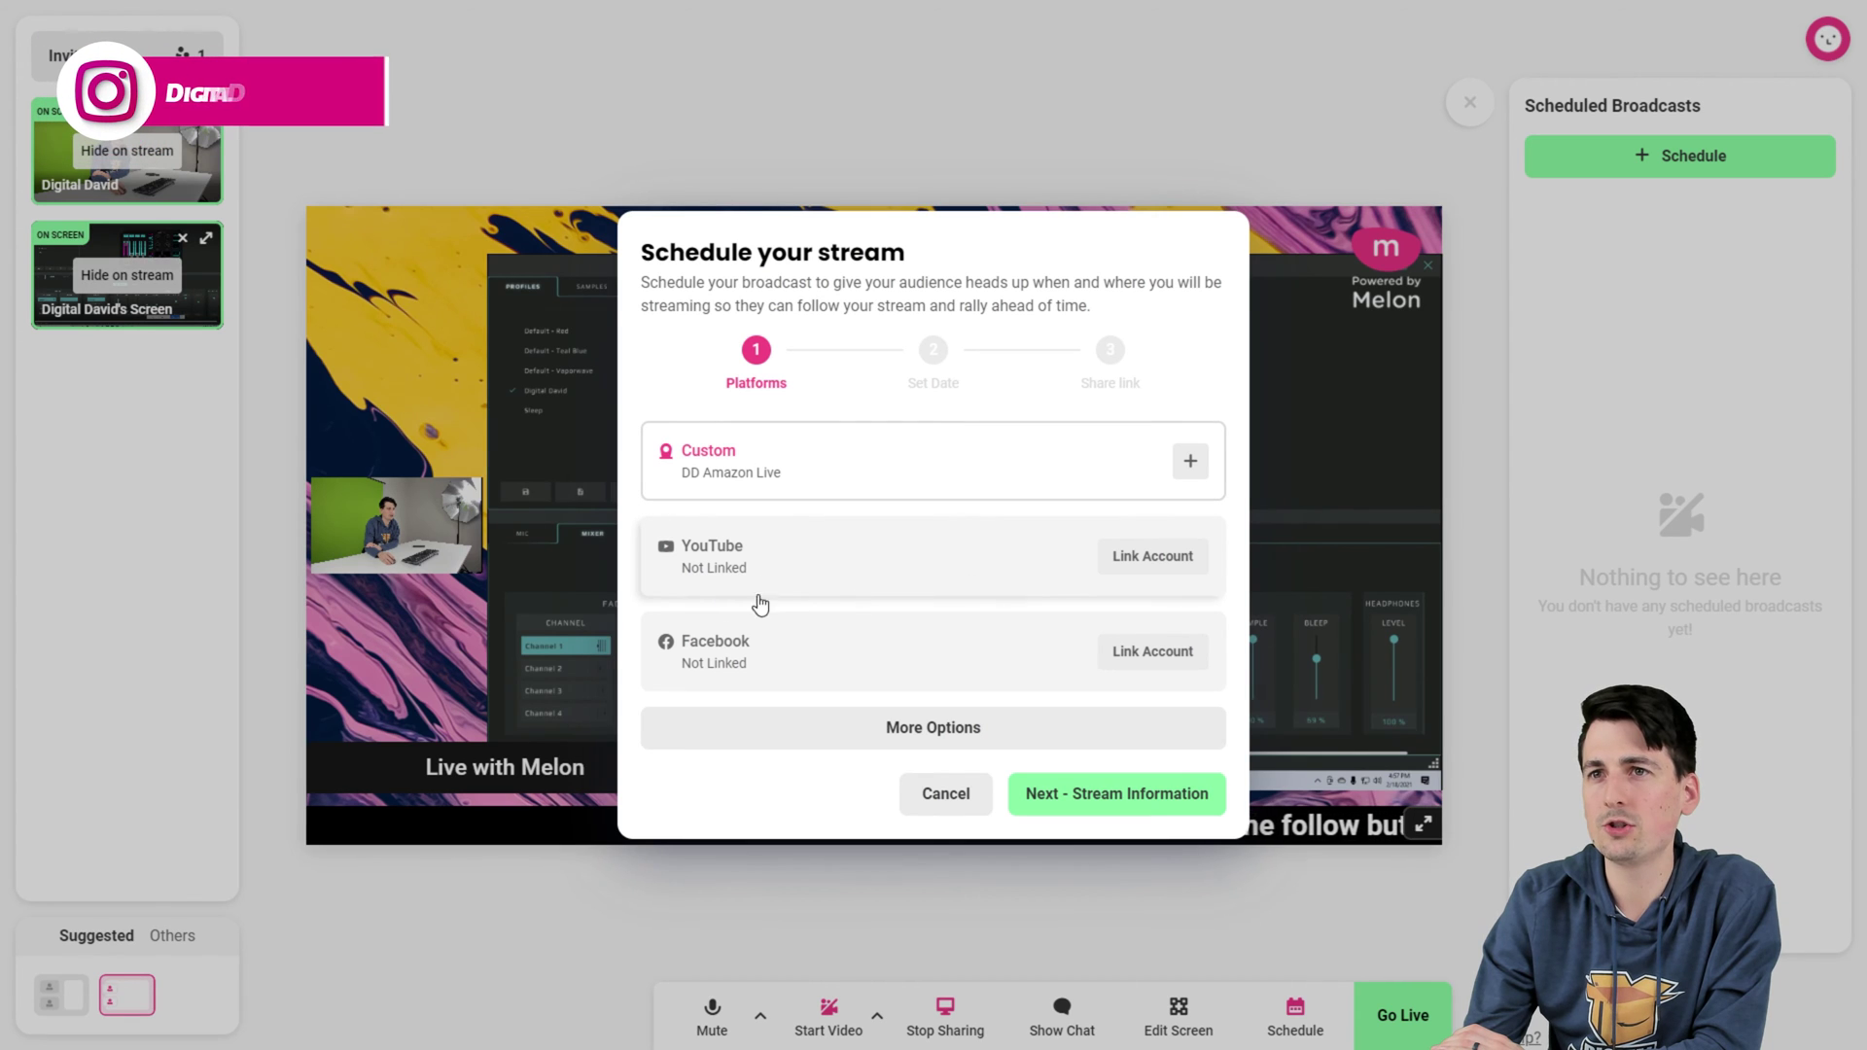
pyautogui.click(962, 747)
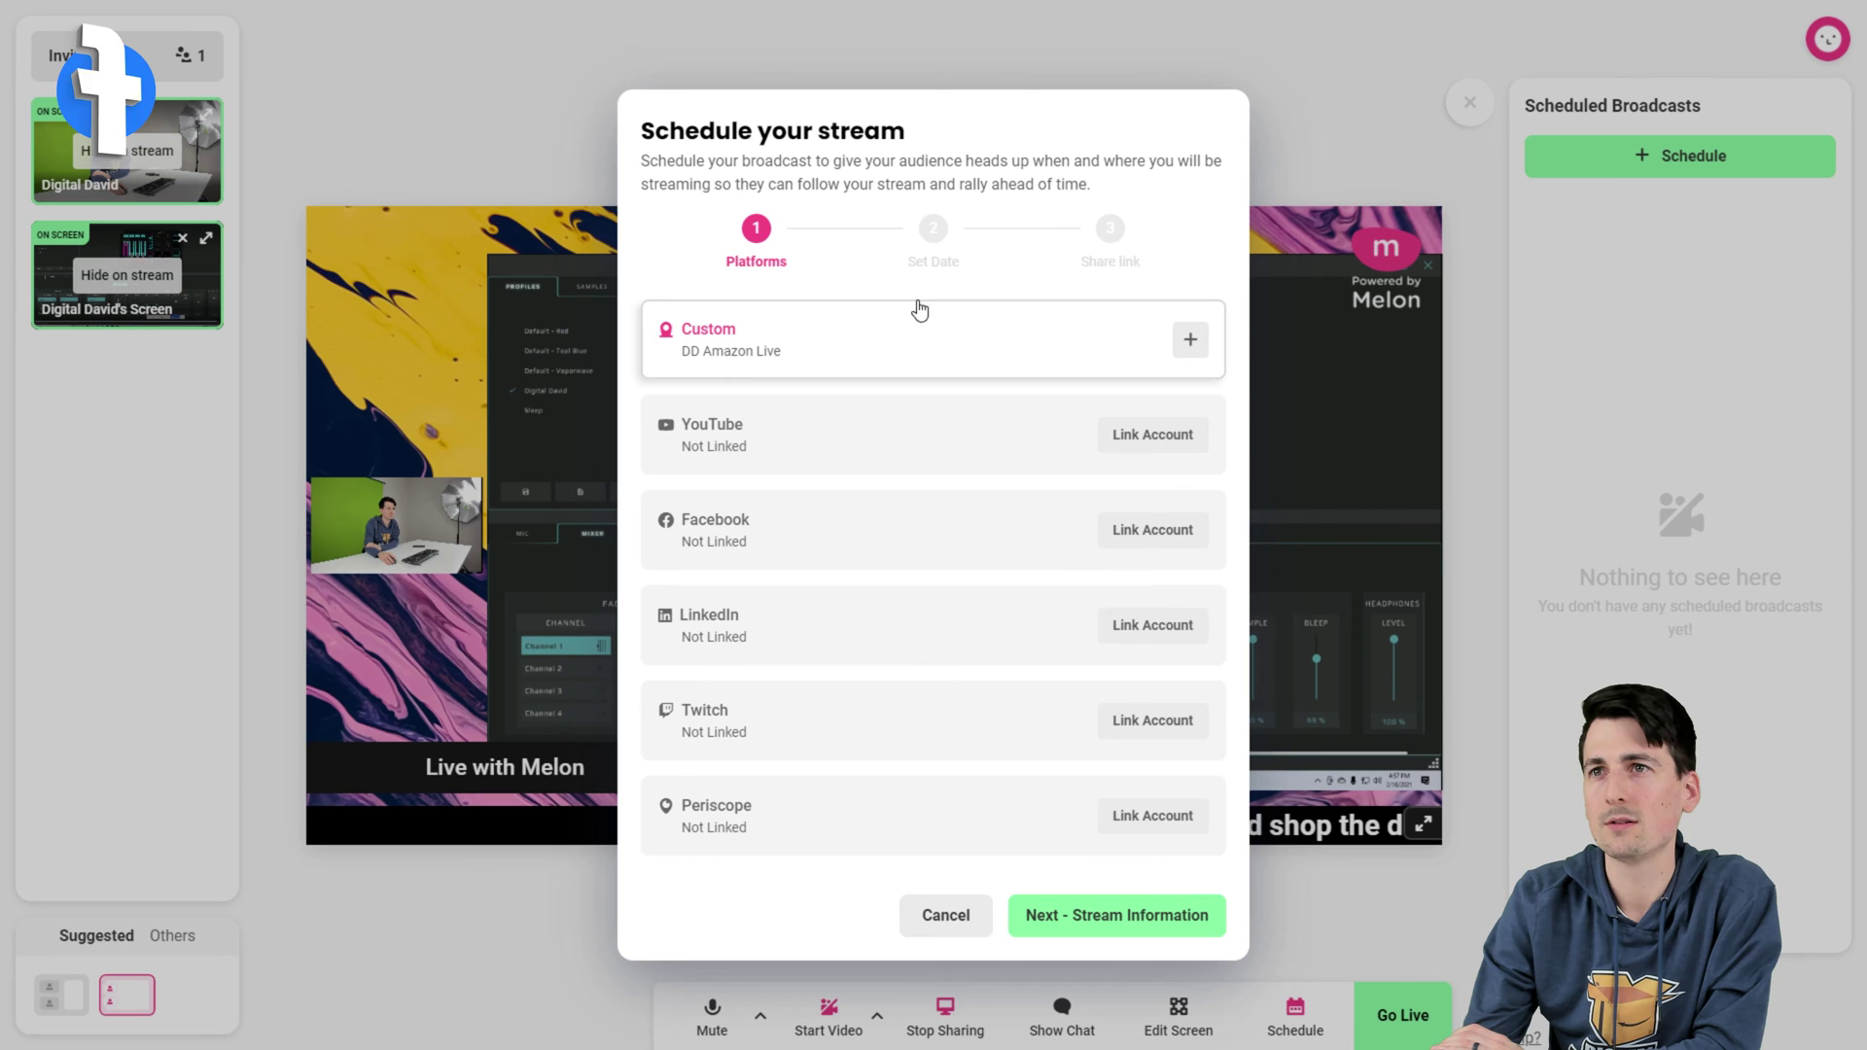
pyautogui.click(944, 918)
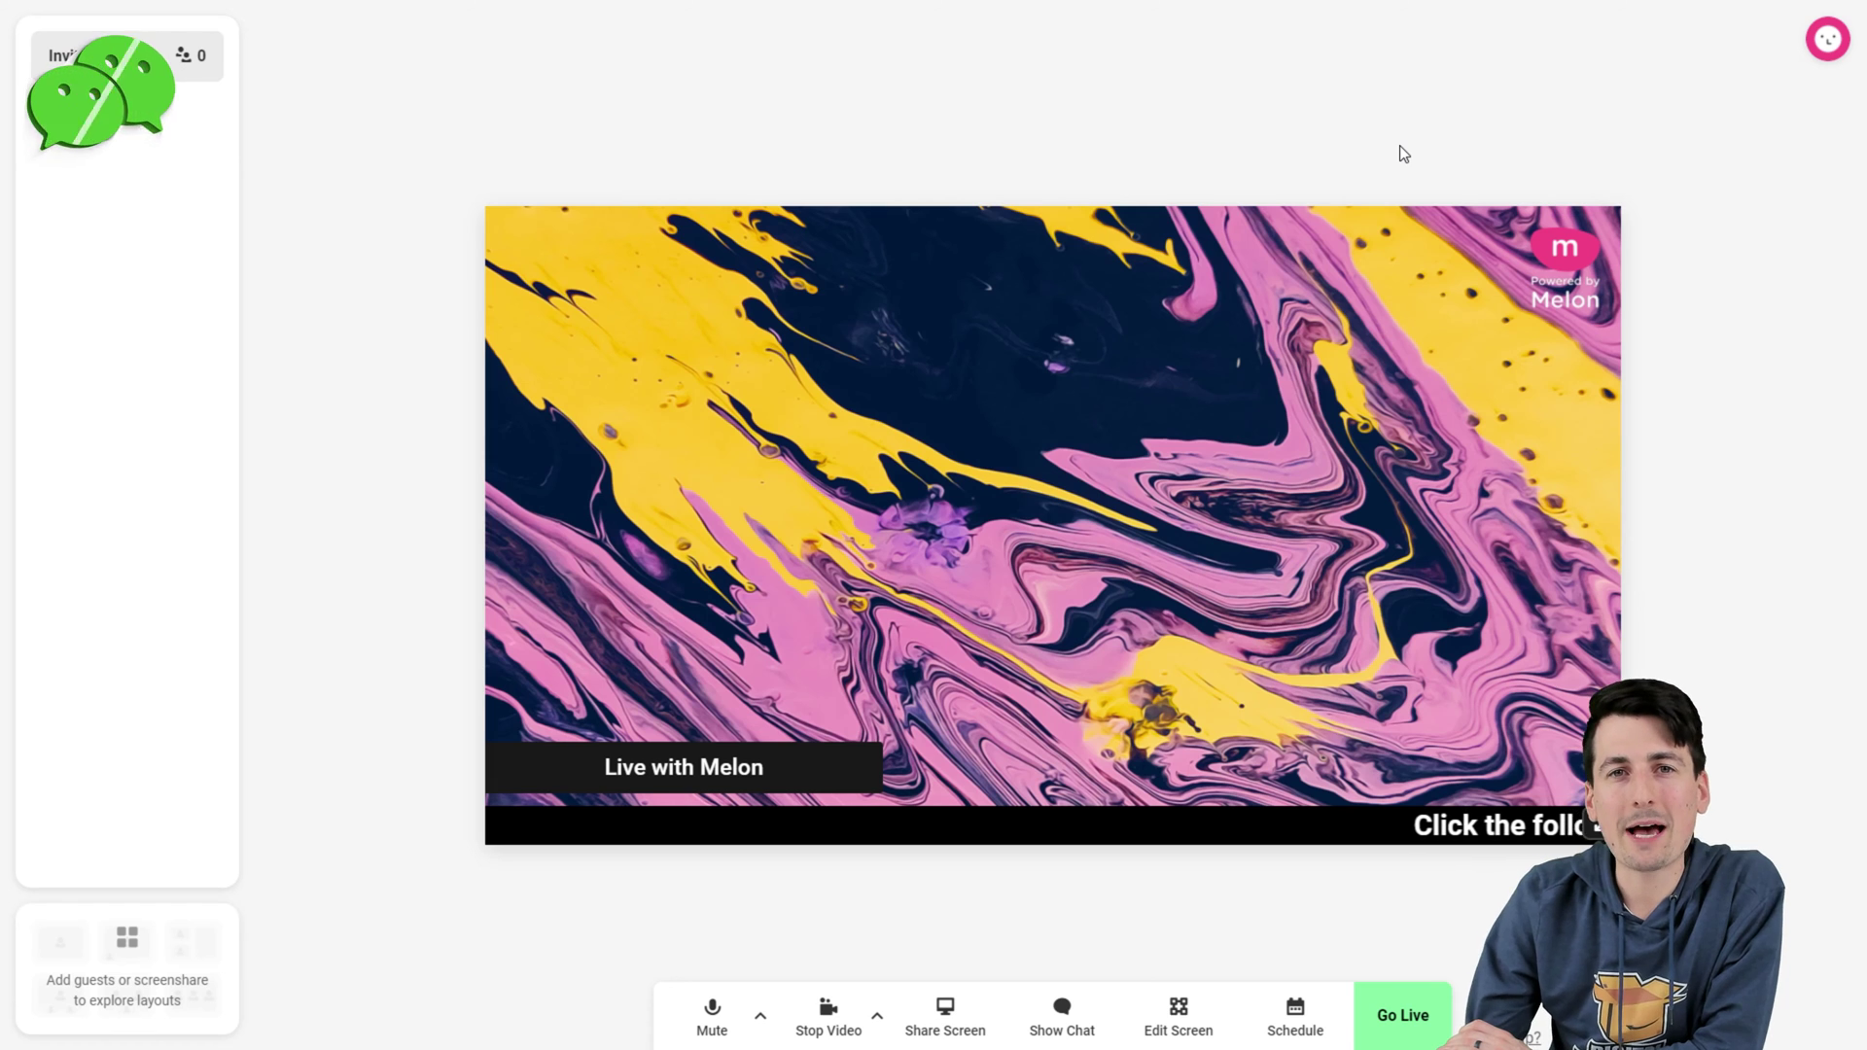
# Step: Open account Settings from the avatar menu, try linking LinkedIn, then close its sign-in popup
pyautogui.click(1830, 49)
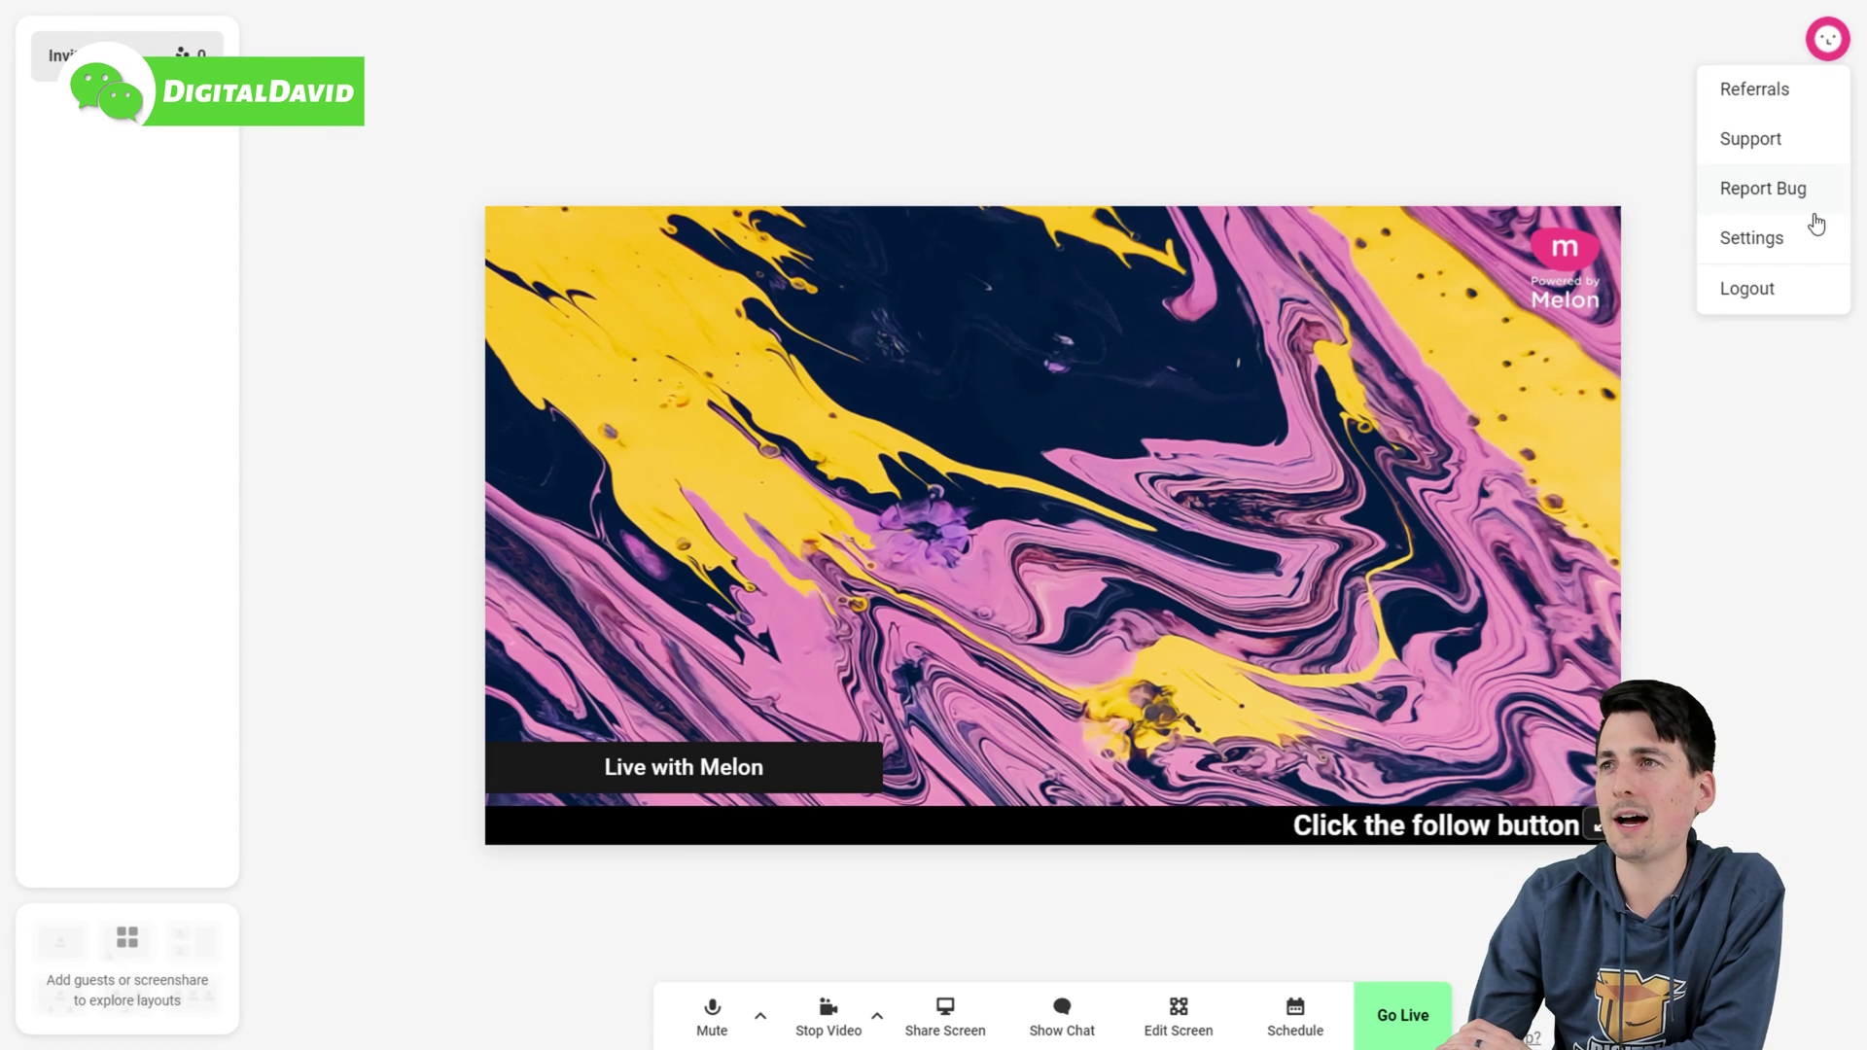
pyautogui.click(1792, 240)
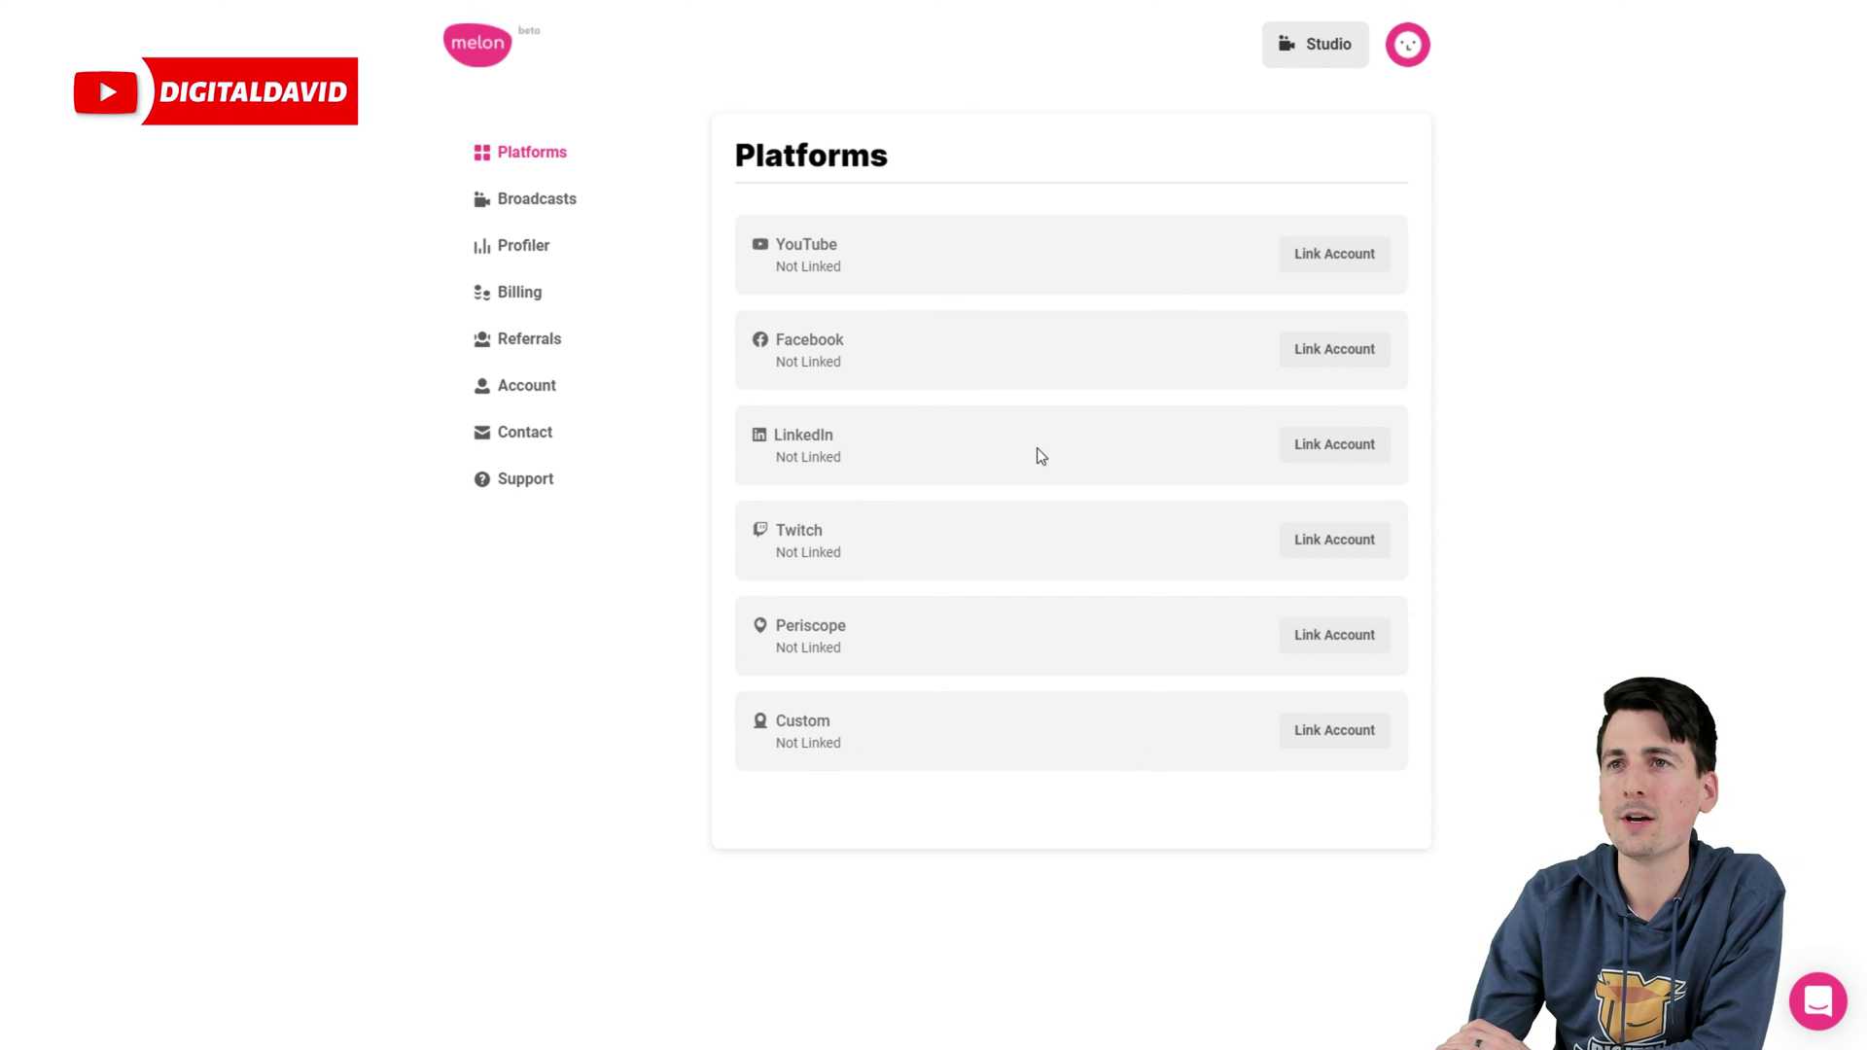
pyautogui.click(1323, 449)
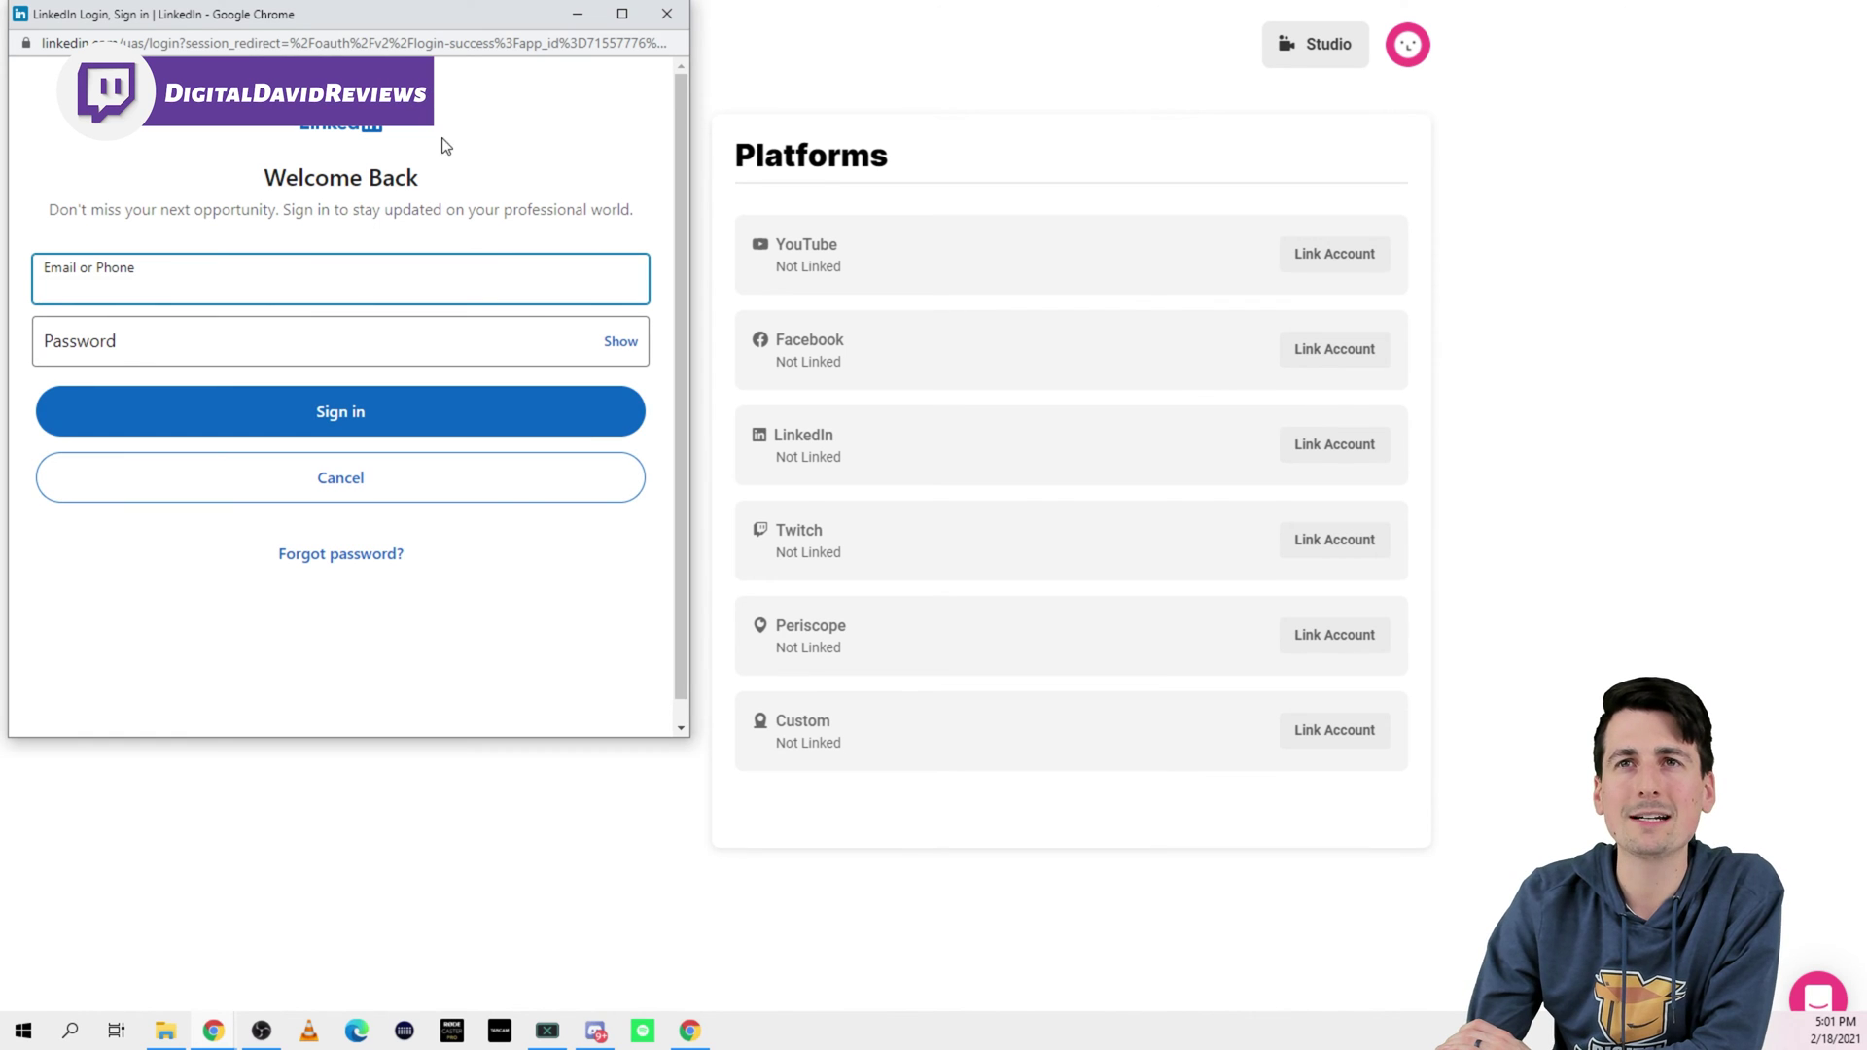
pyautogui.click(667, 14)
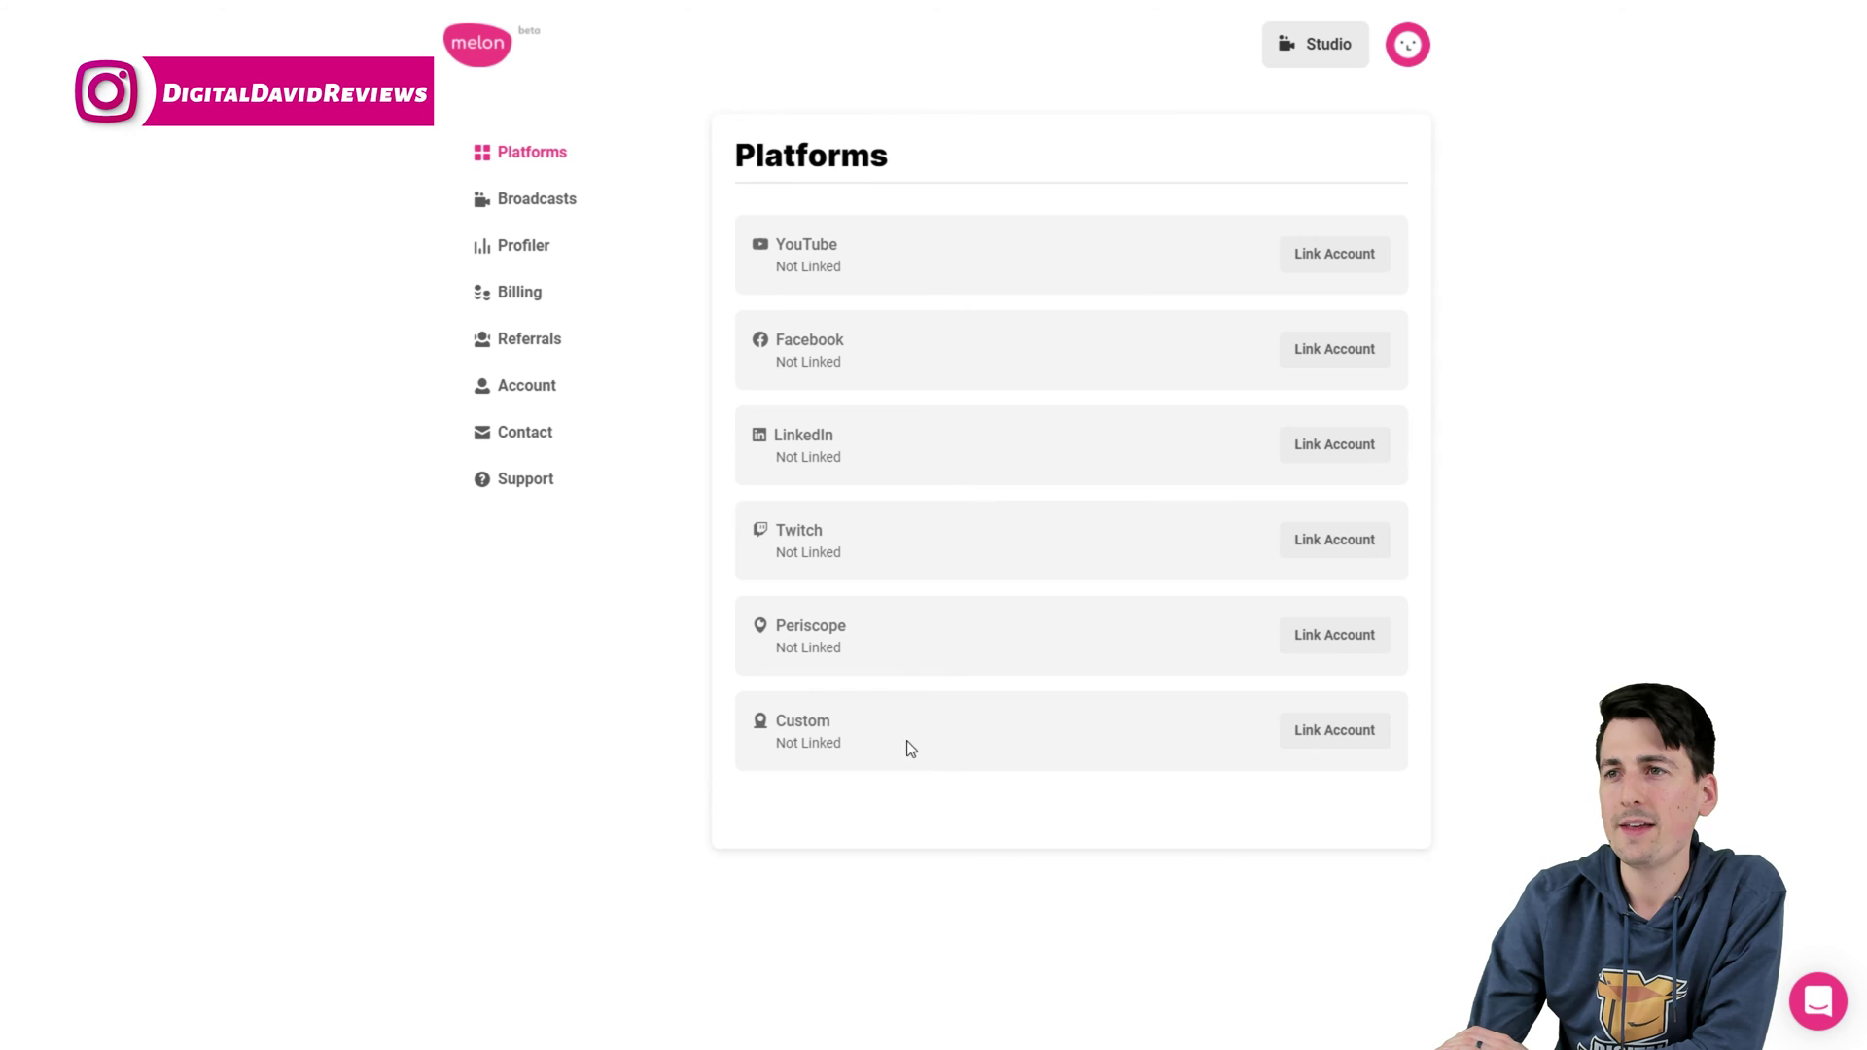
pyautogui.click(1322, 737)
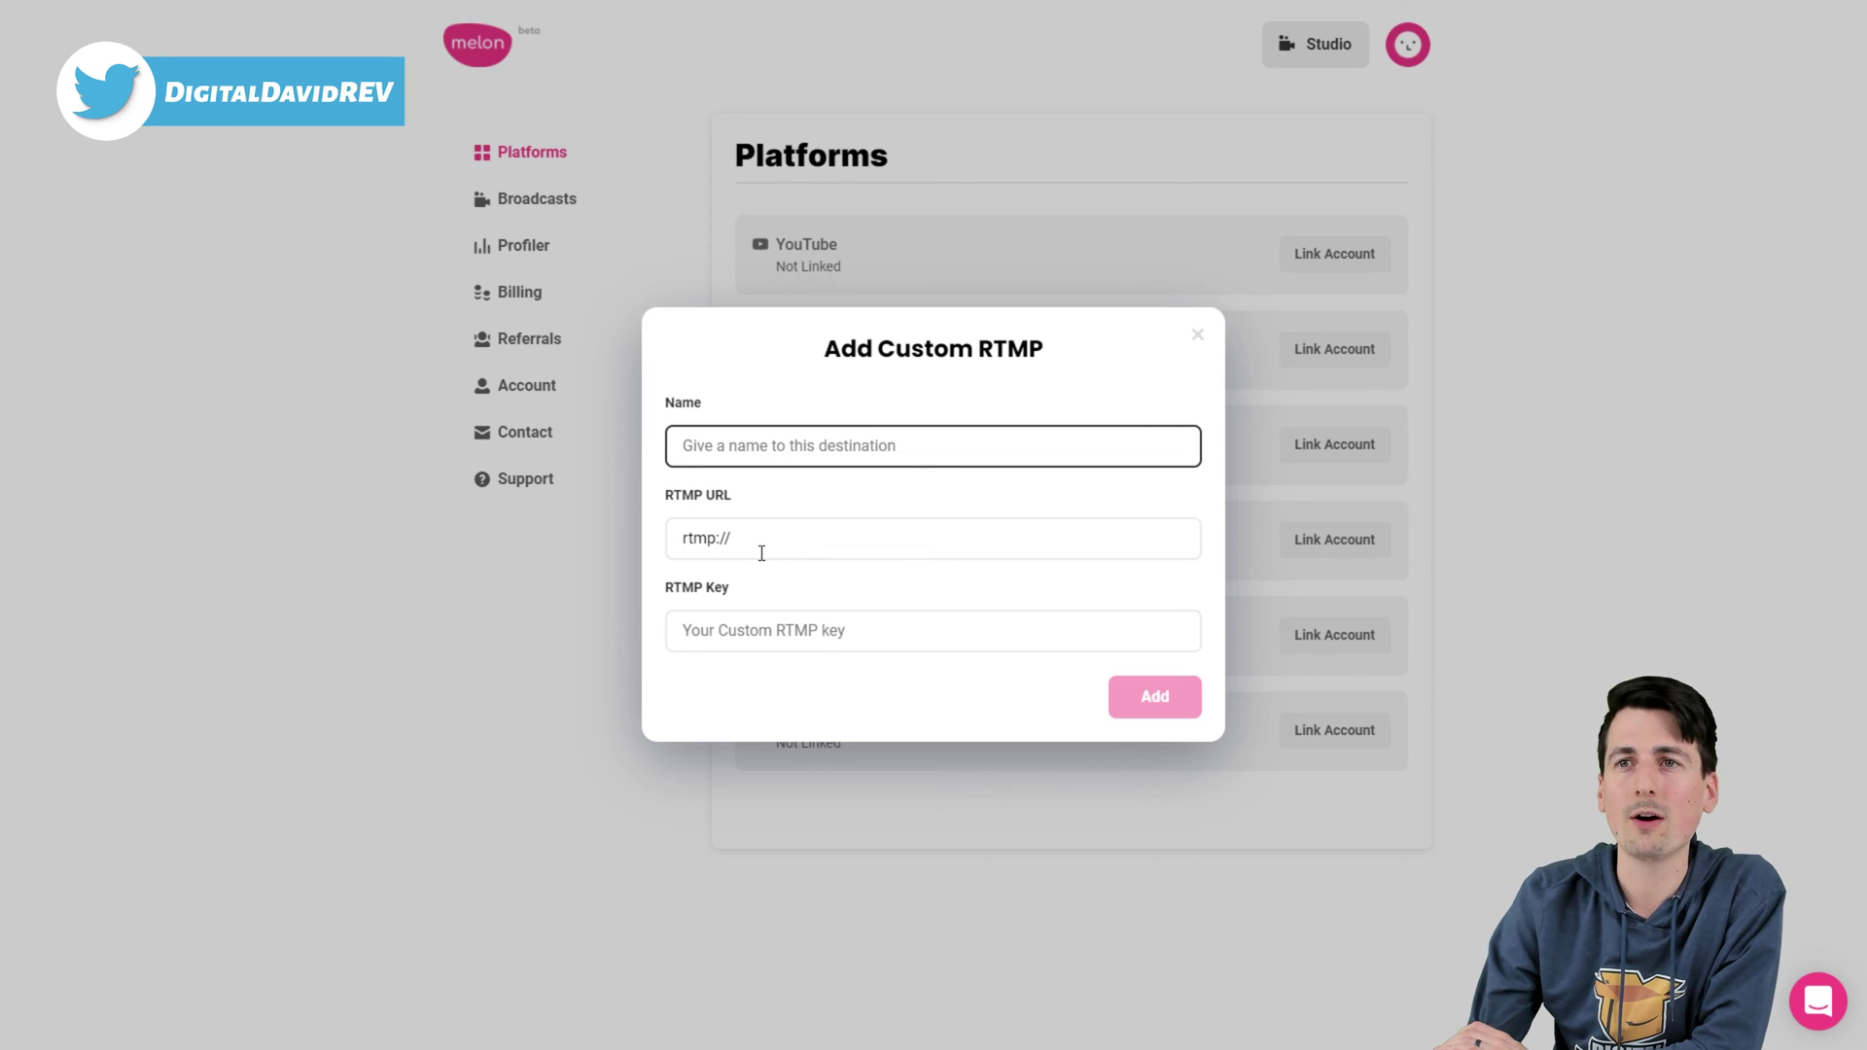
pyautogui.click(1199, 335)
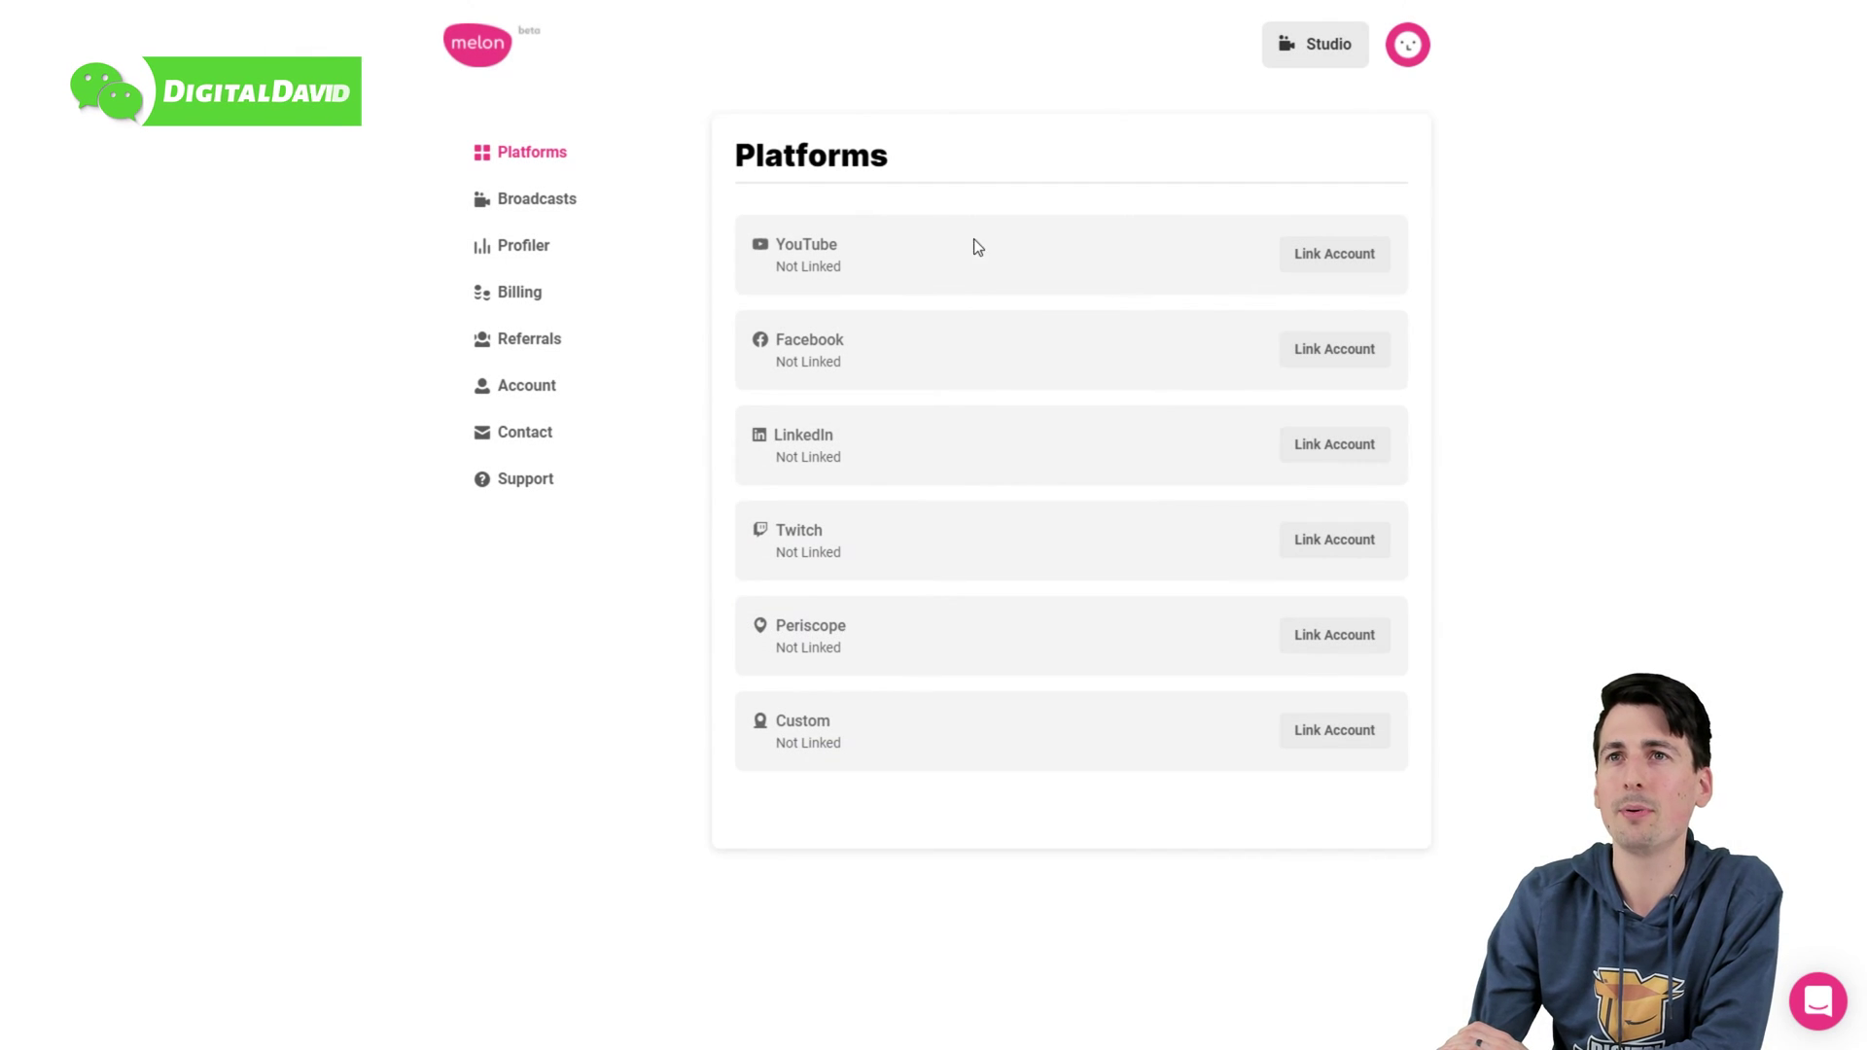
# Step: Go through Broadcasts to the Profiler and scroll through the camera resolution results
pyautogui.click(517, 203)
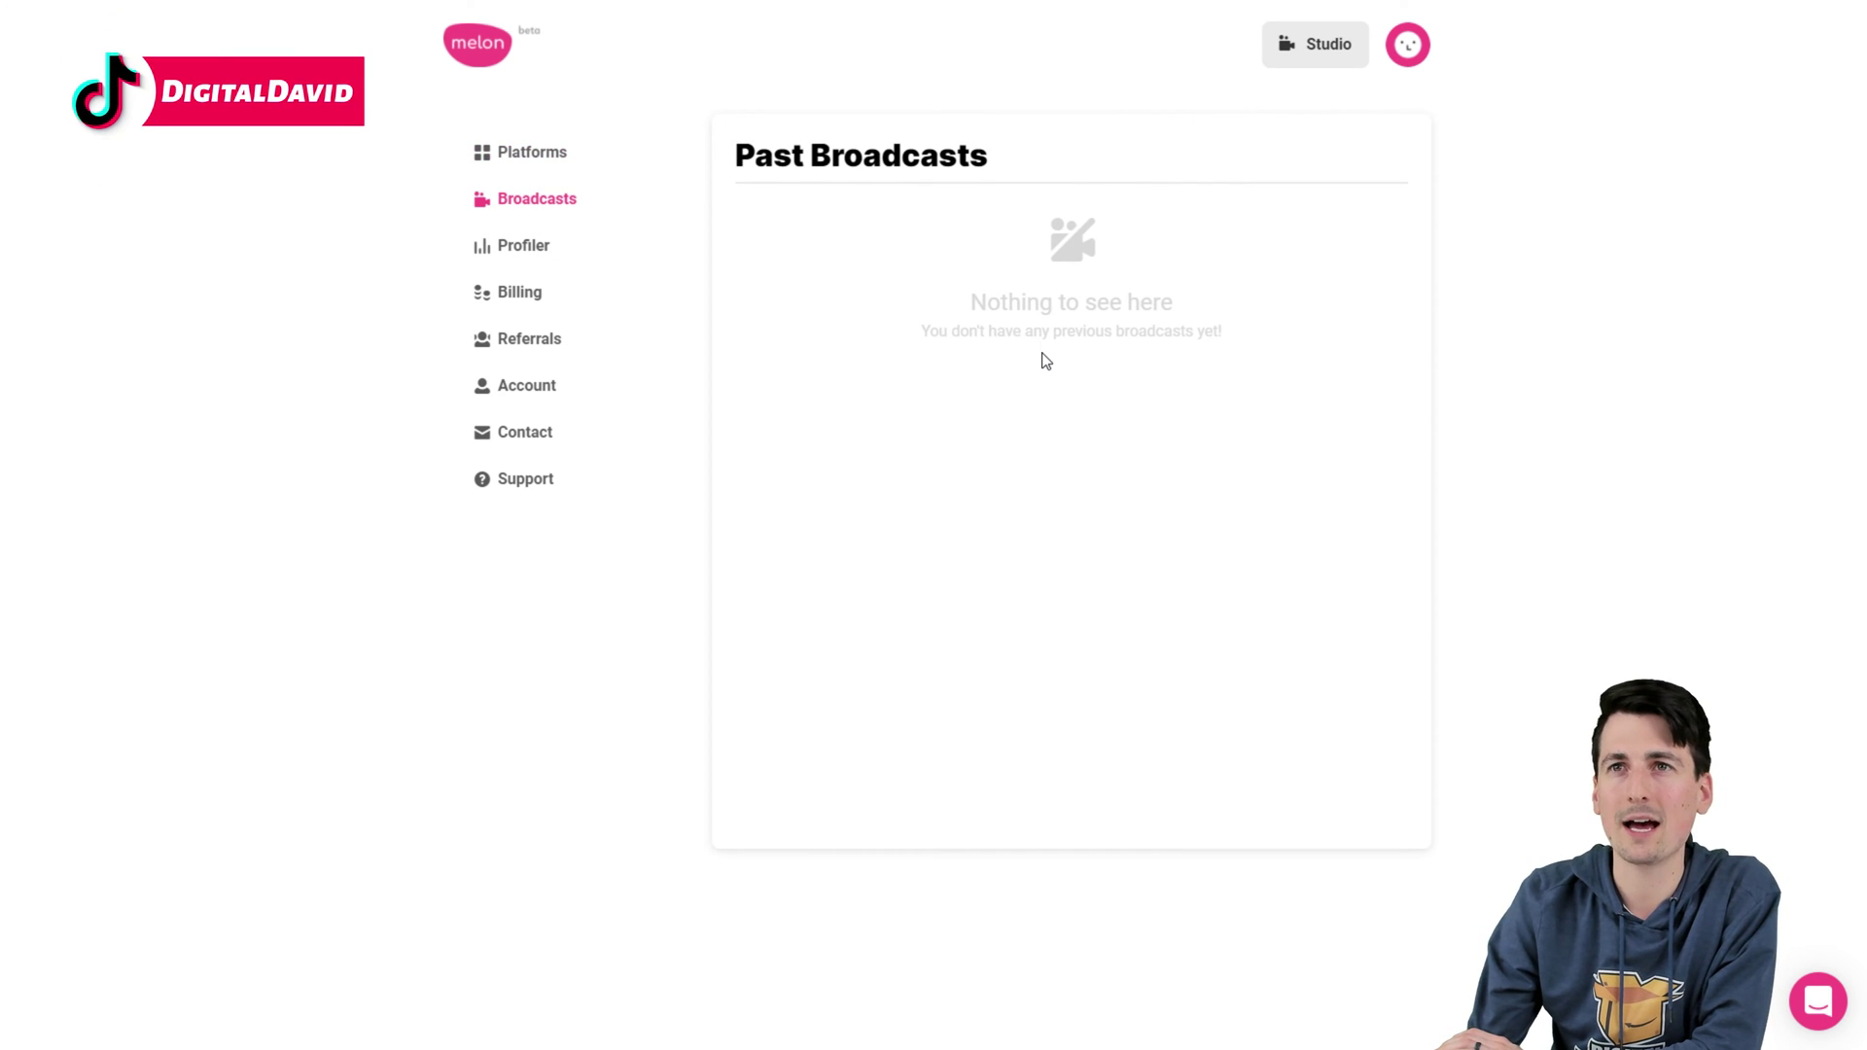
pyautogui.click(541, 261)
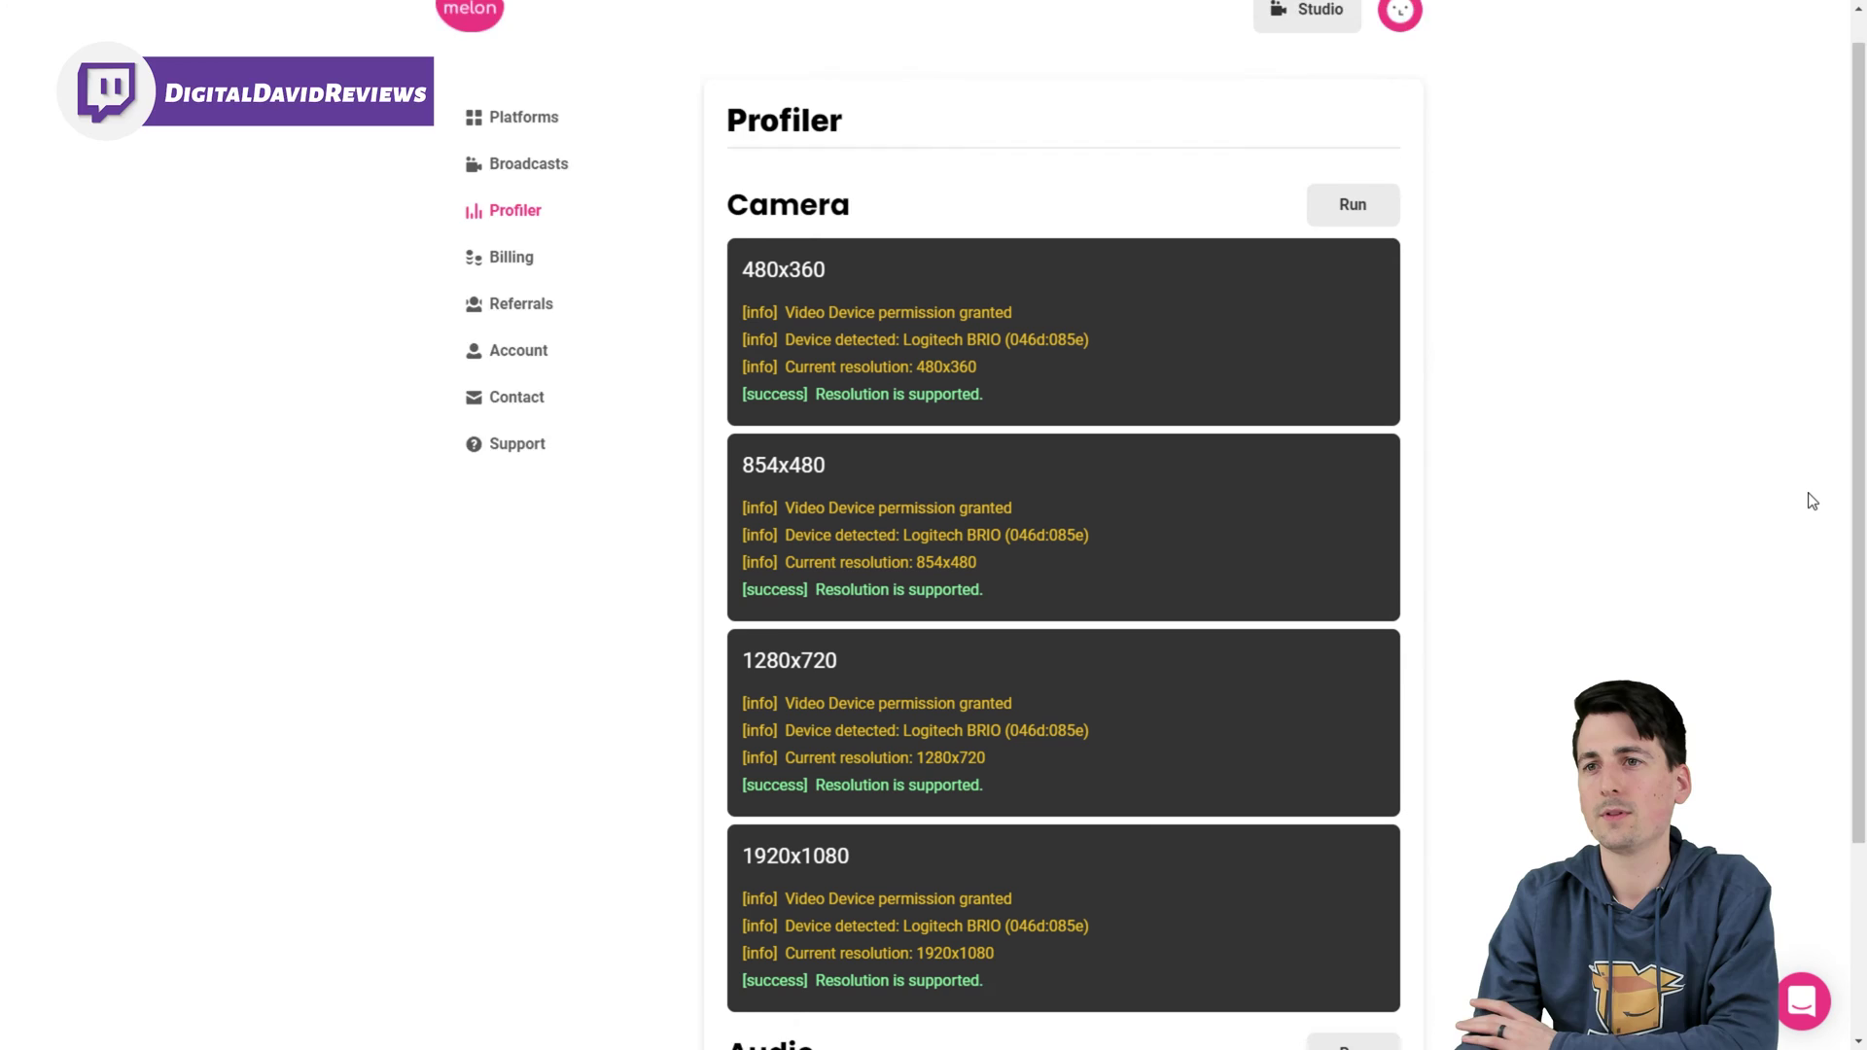
pyautogui.scroll(-3, 1041, 675)
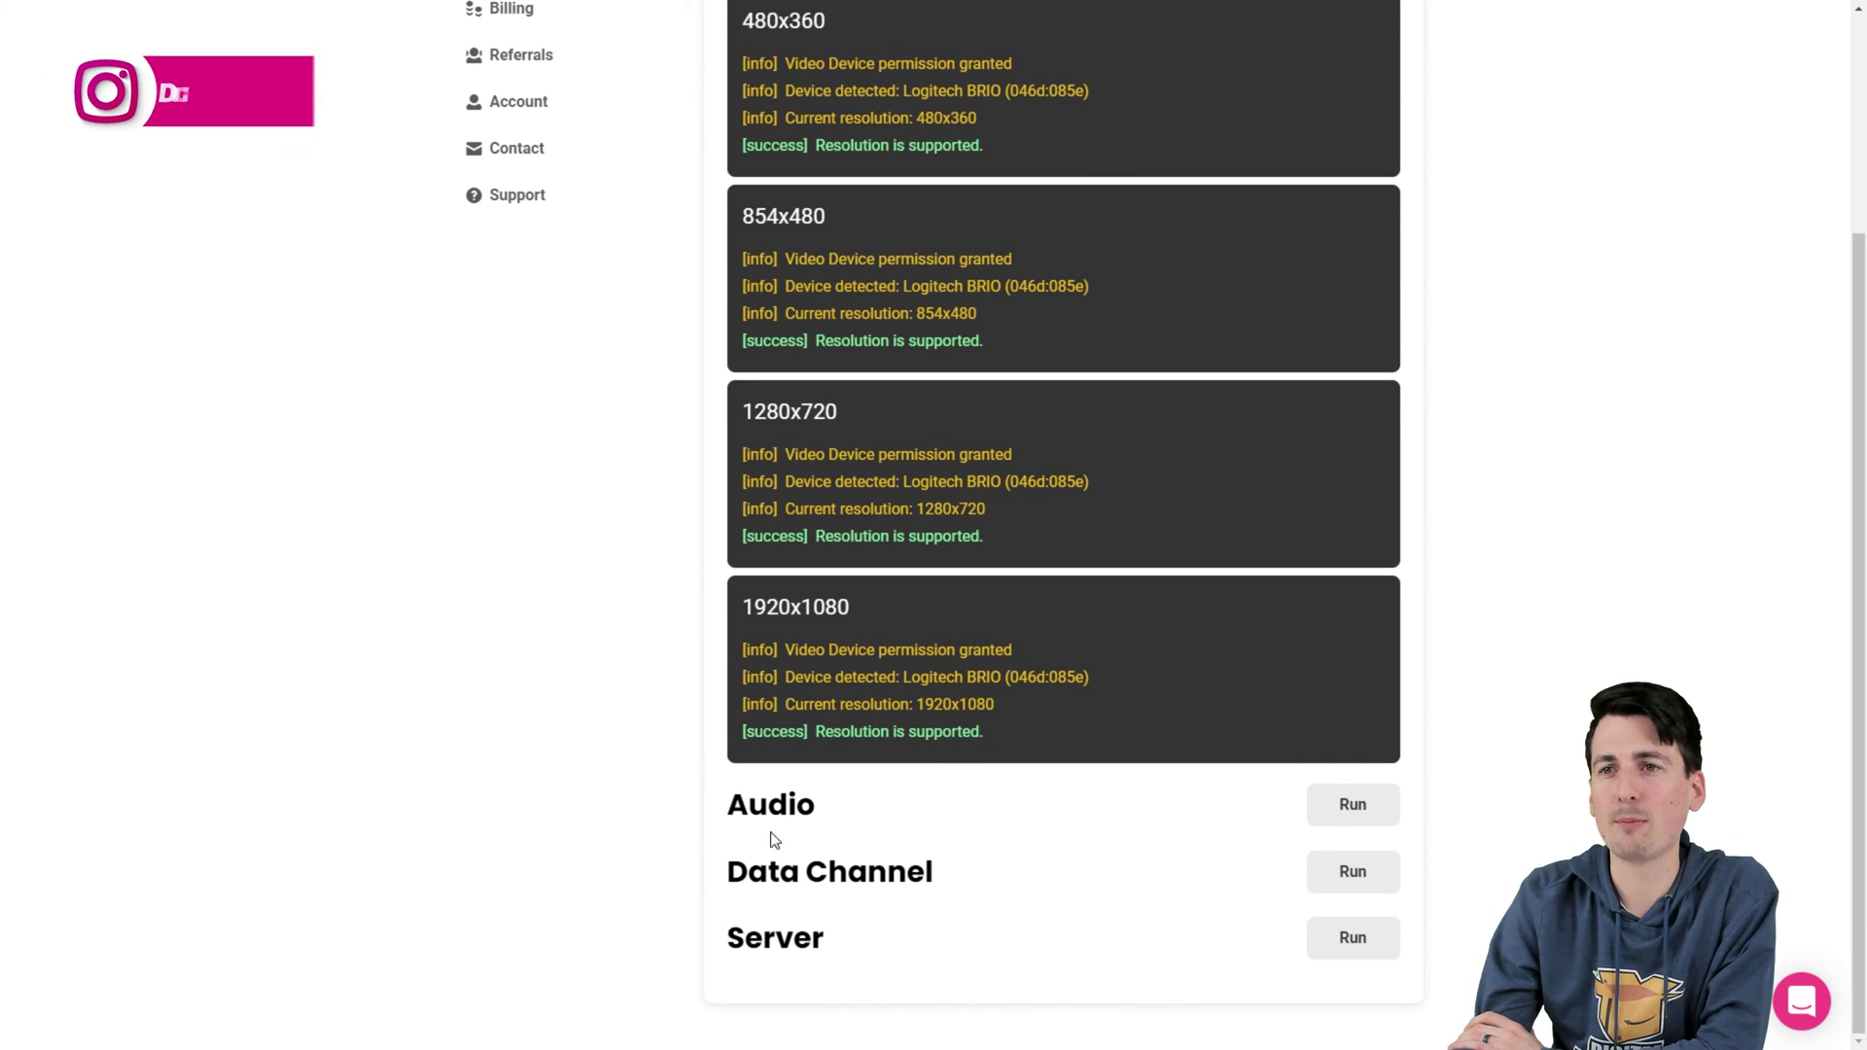
pyautogui.scroll(3, 782, 934)
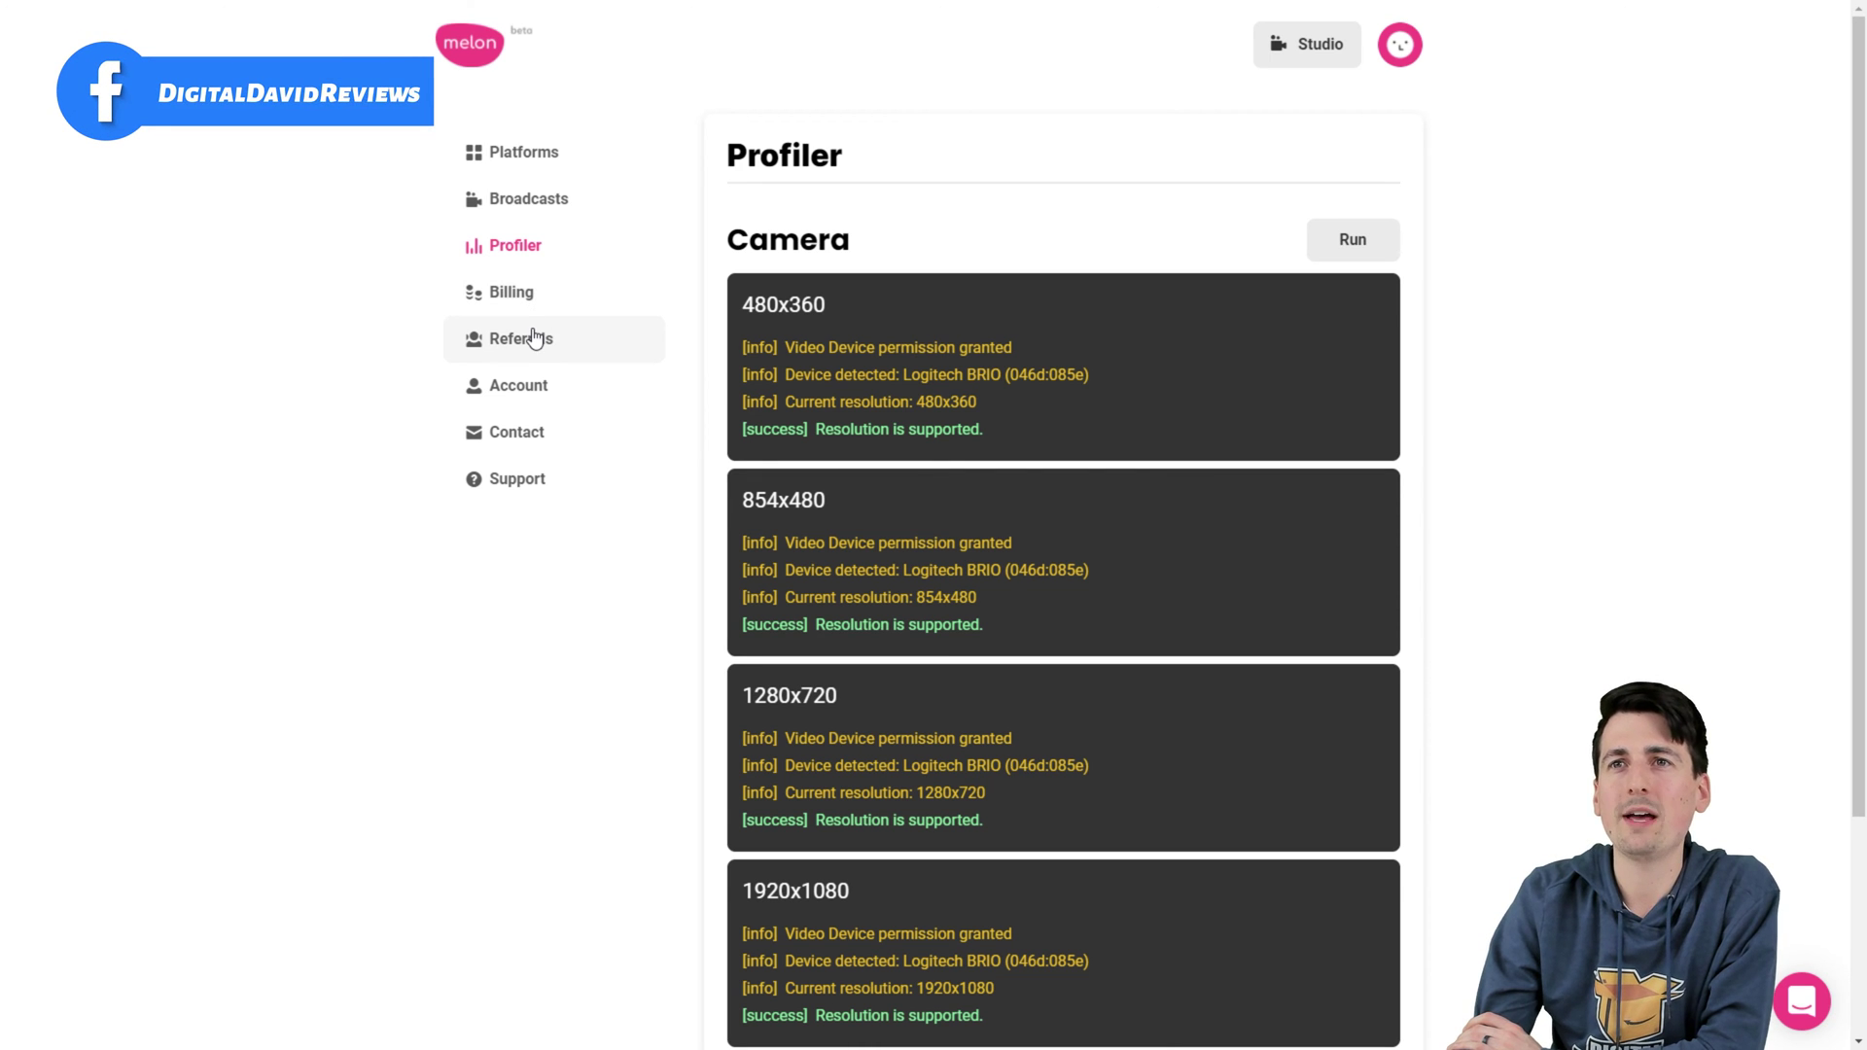
# Step: Open Referrals and scroll down to review the Referral Stats box
pyautogui.click(534, 337)
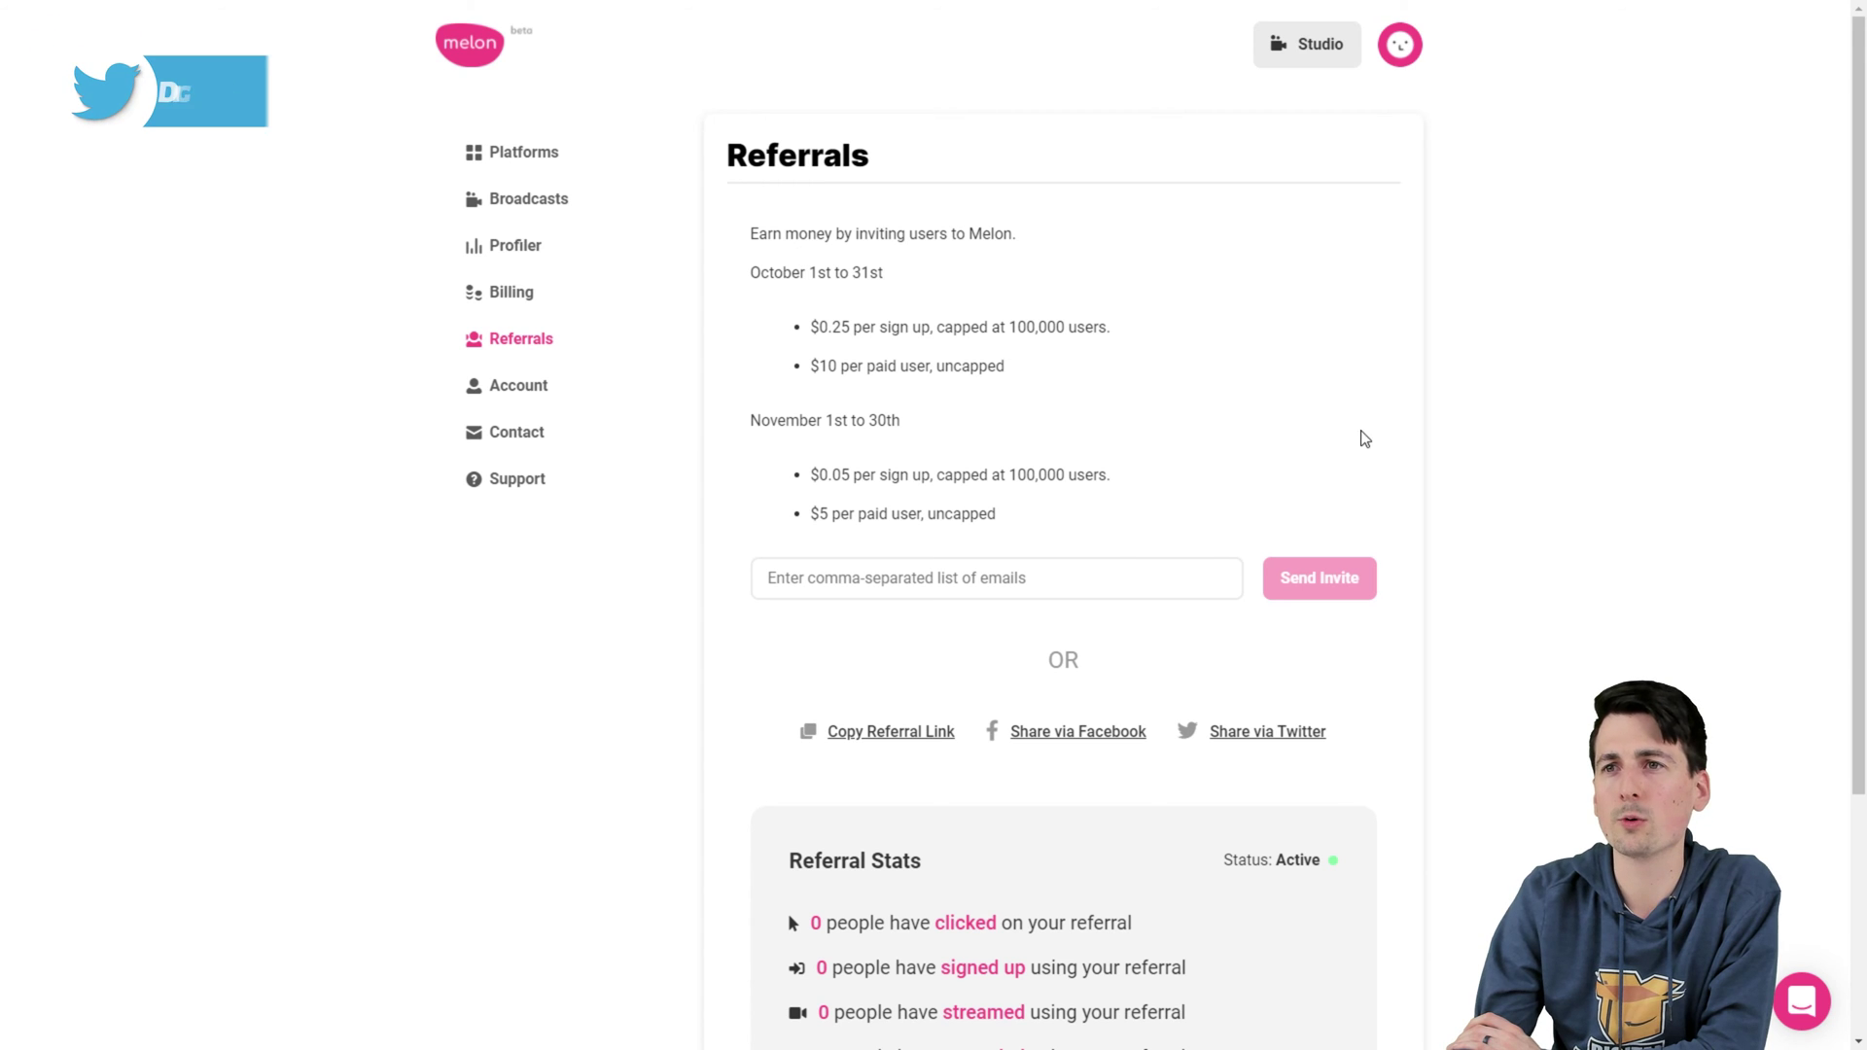
pyautogui.scroll(-2, 869, 429)
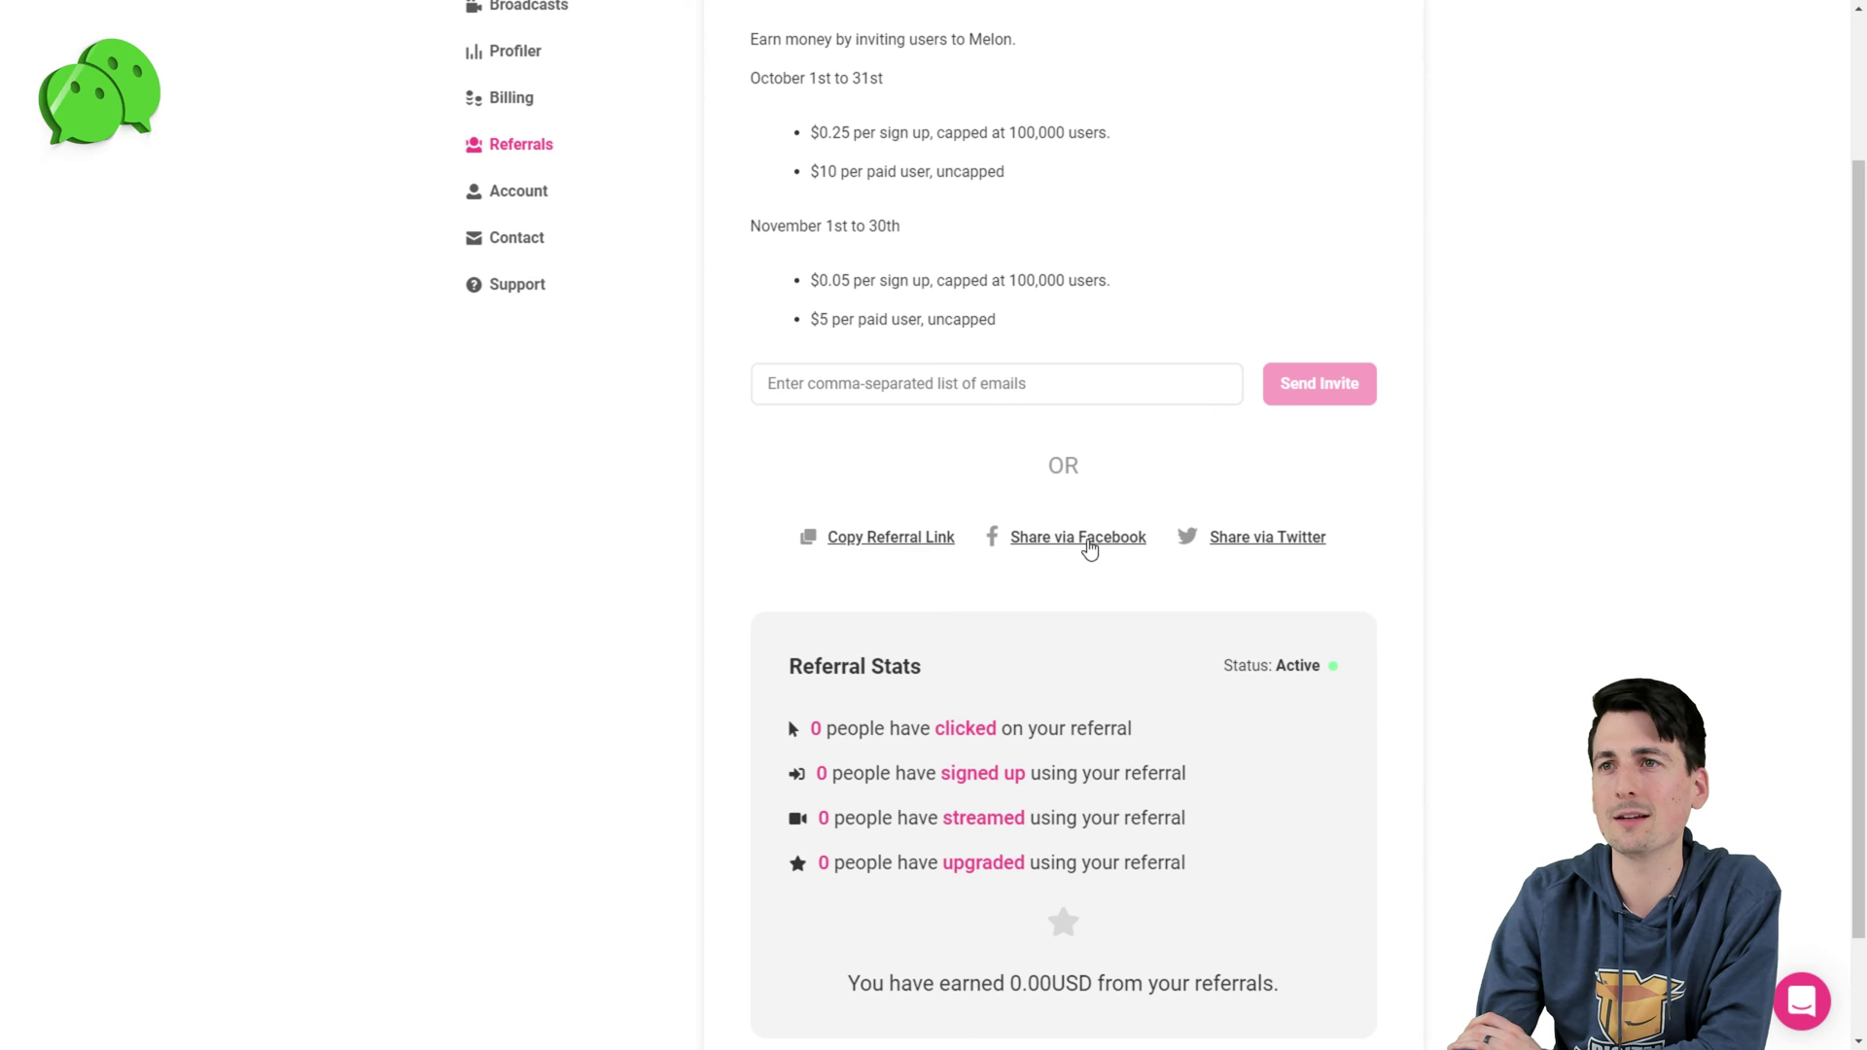
pyautogui.scroll(2, 1470, 577)
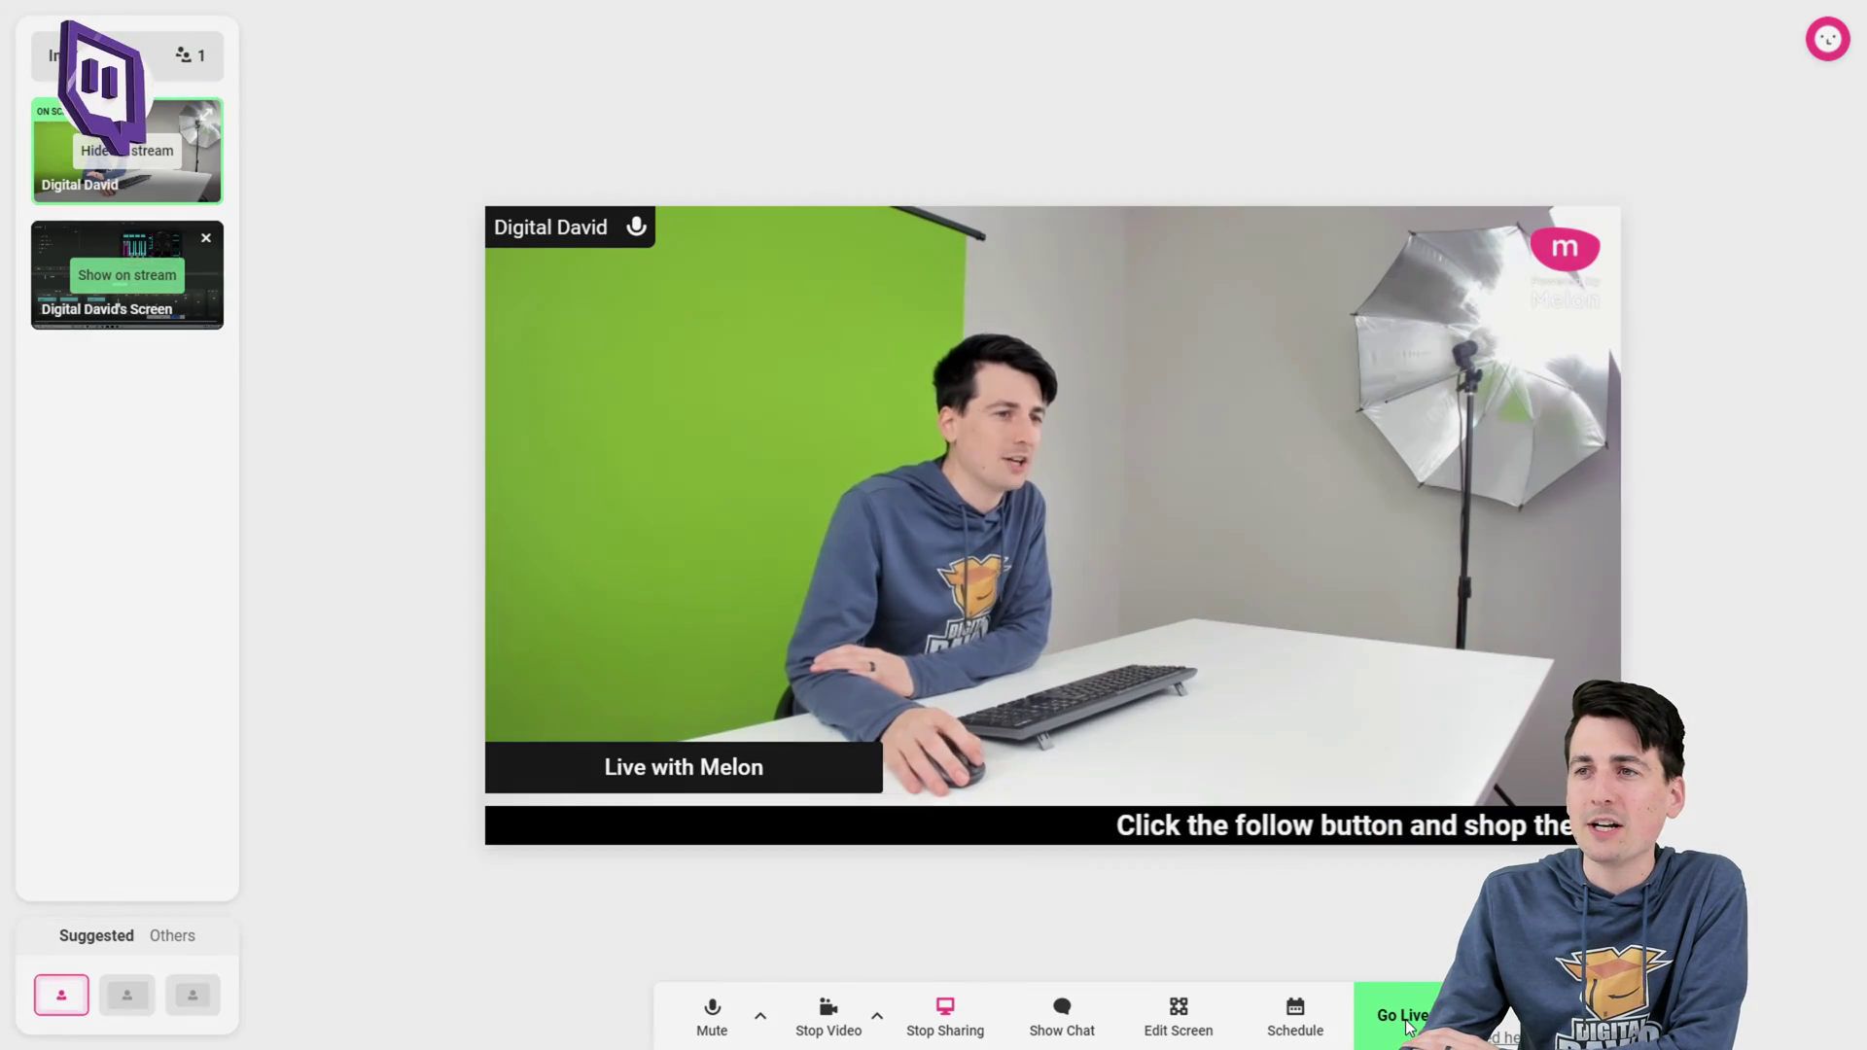
# Step: Start a stream with YouTube as the destination, set to Private
pyautogui.click(1405, 1018)
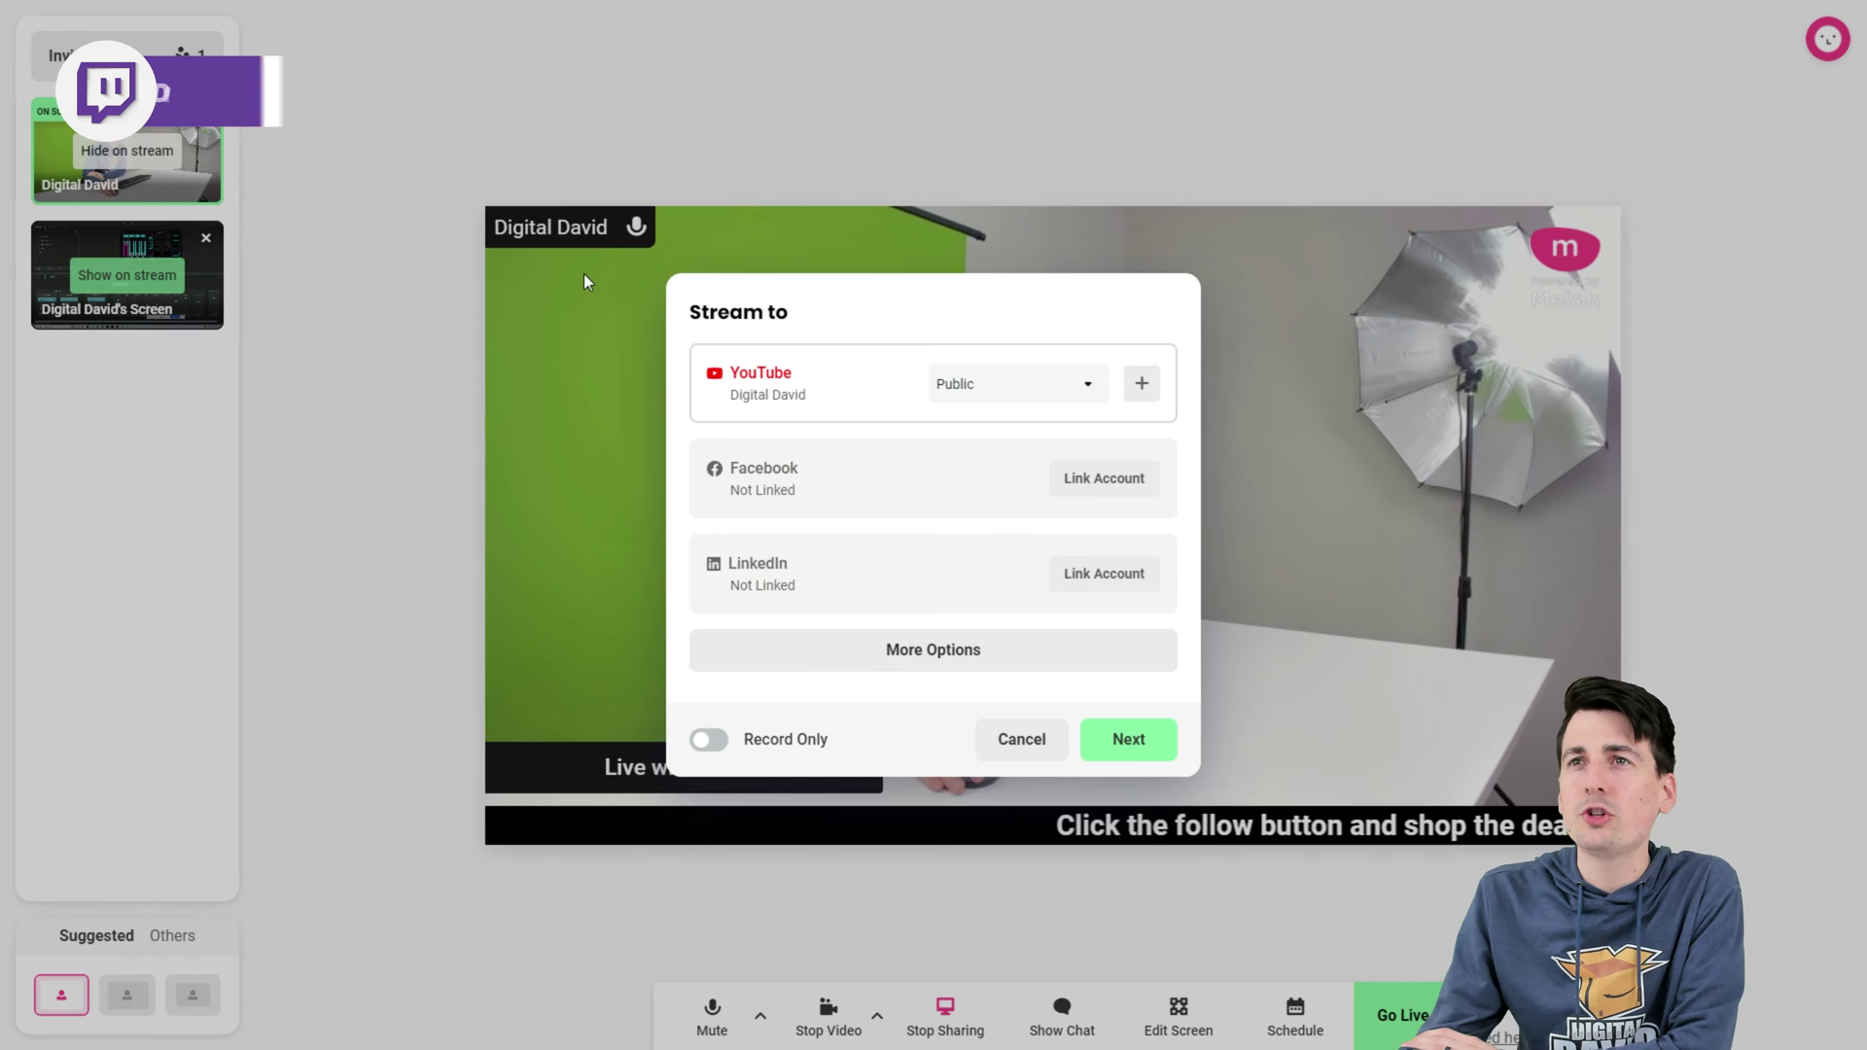
pyautogui.click(1095, 389)
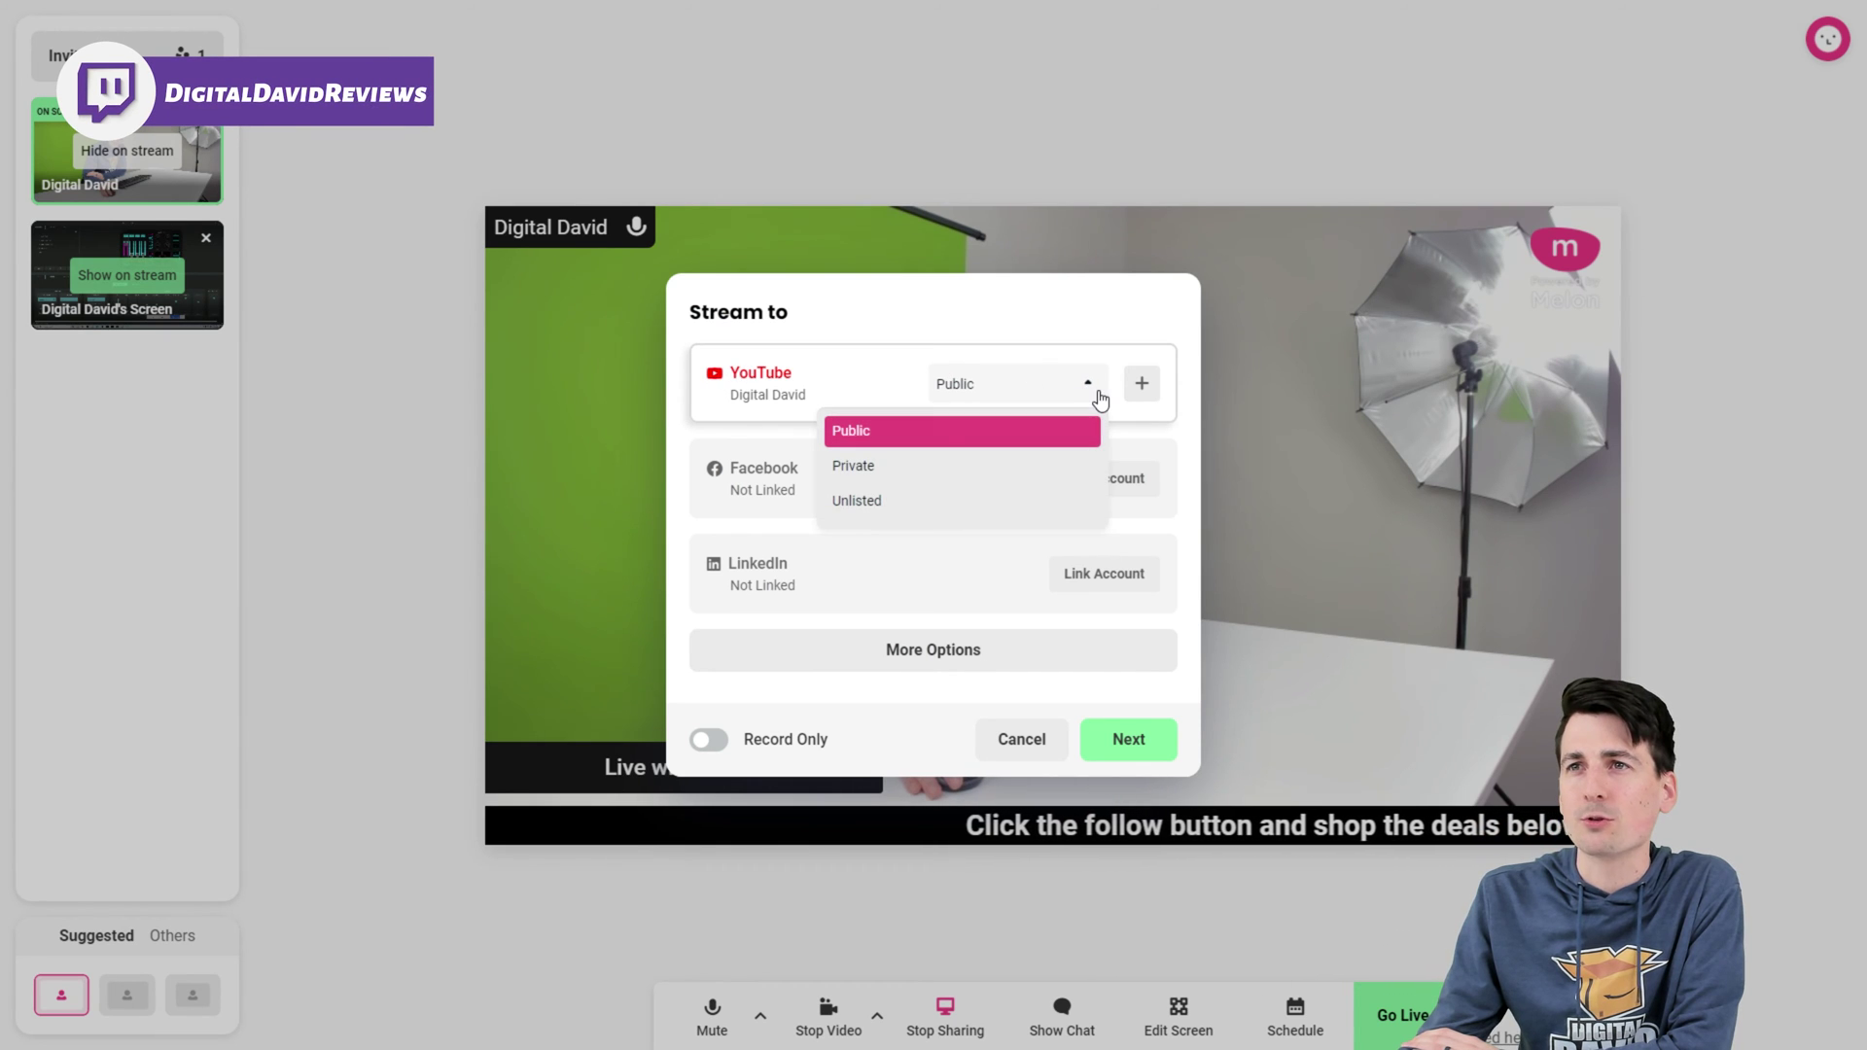
pyautogui.click(863, 468)
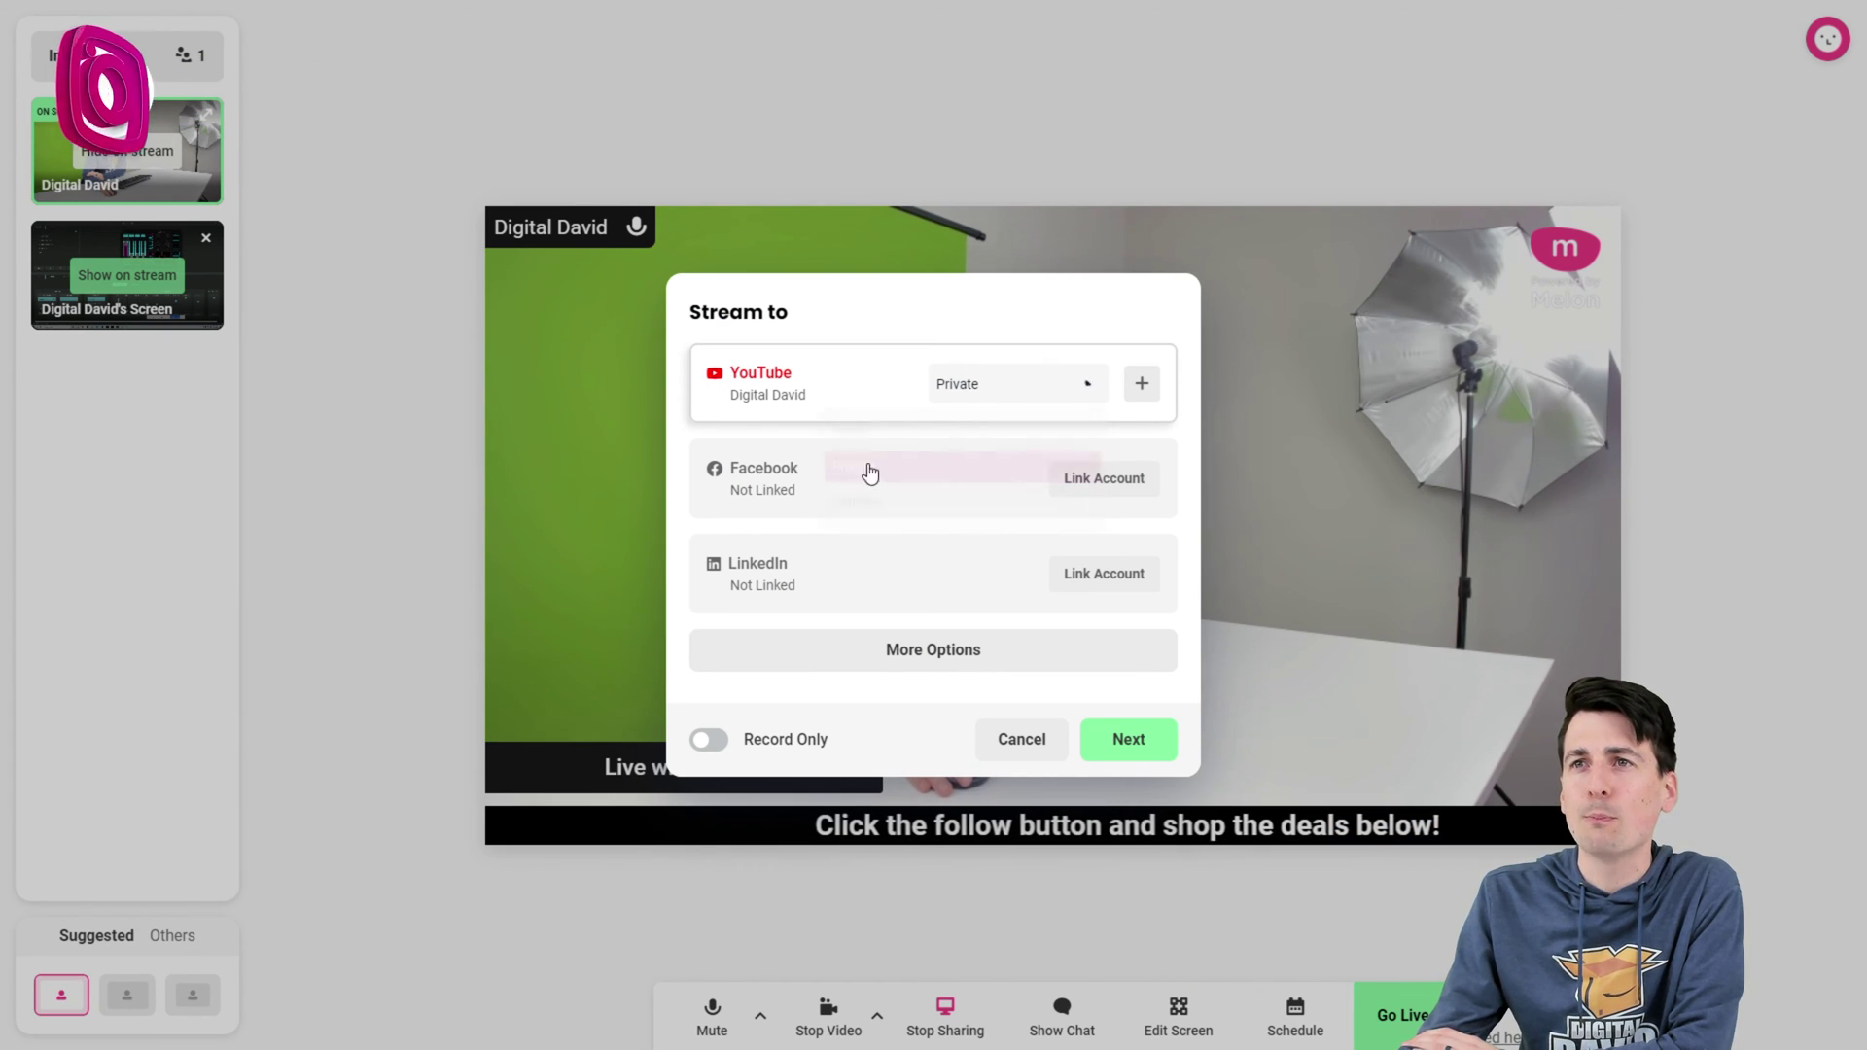
pyautogui.click(1157, 394)
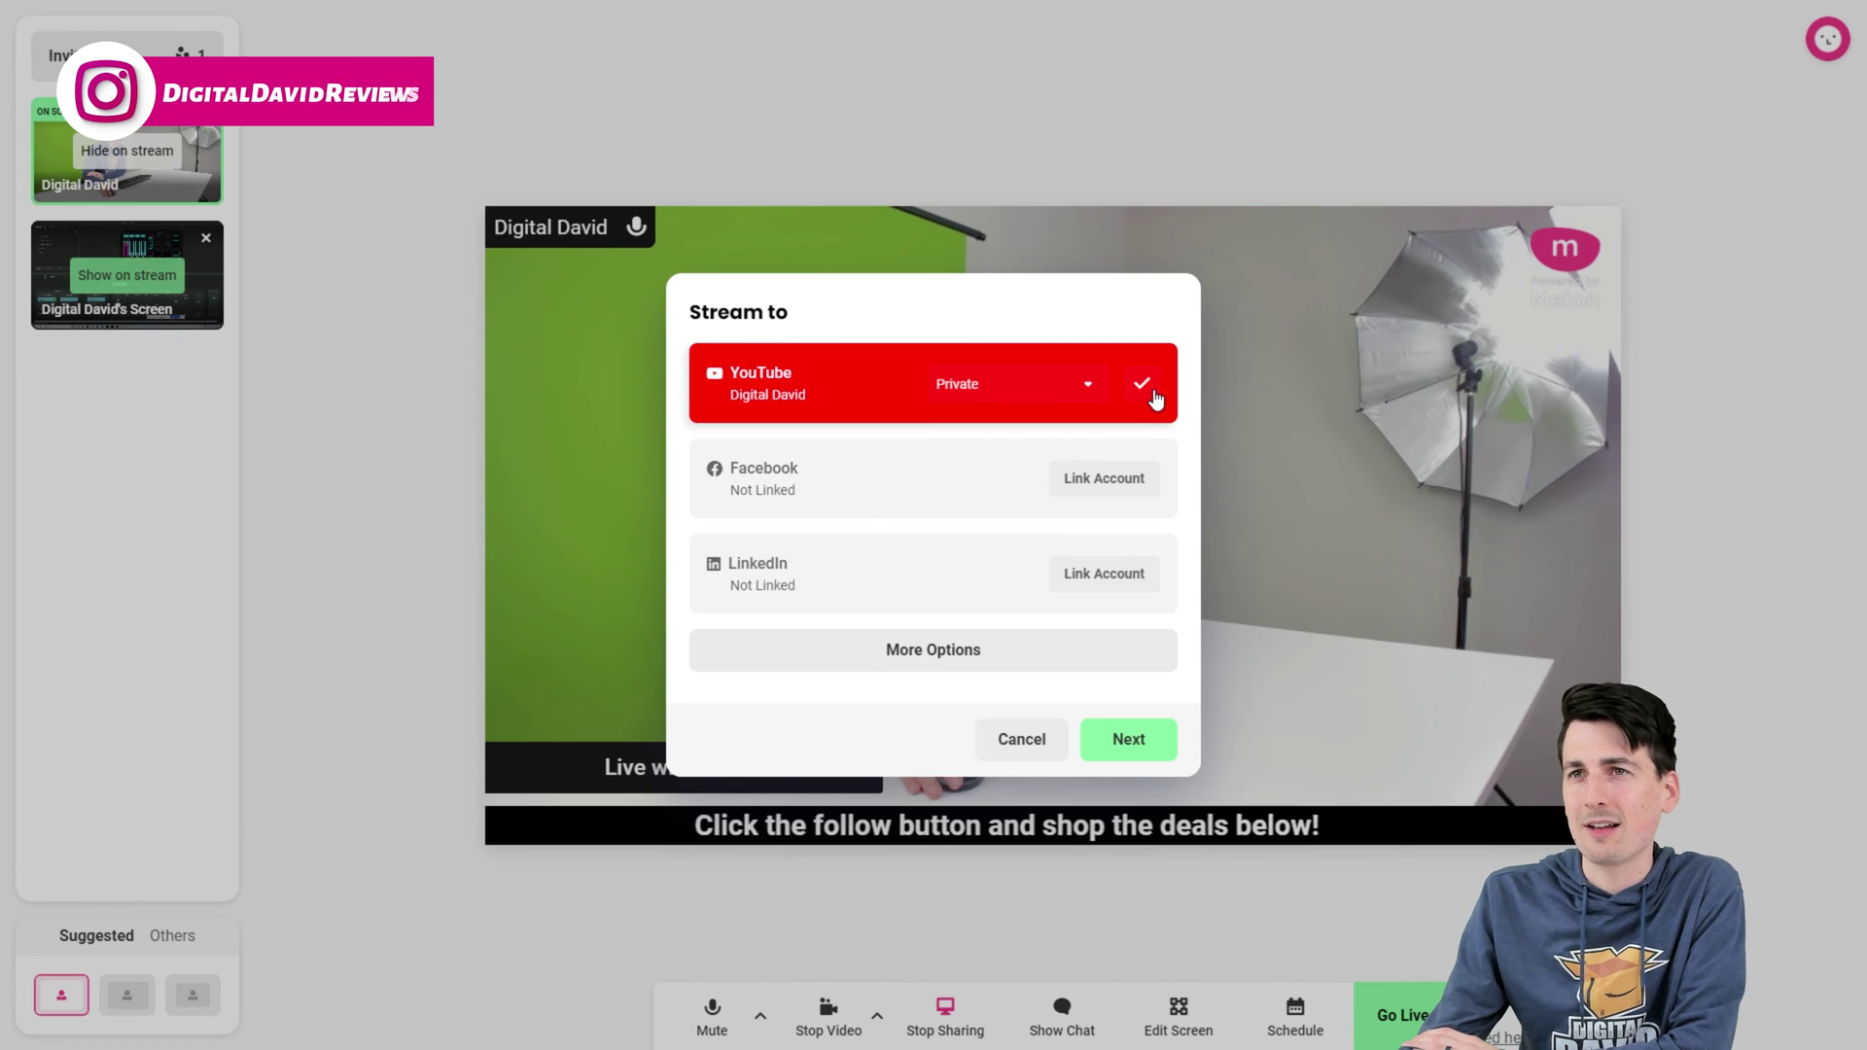
pyautogui.click(900, 647)
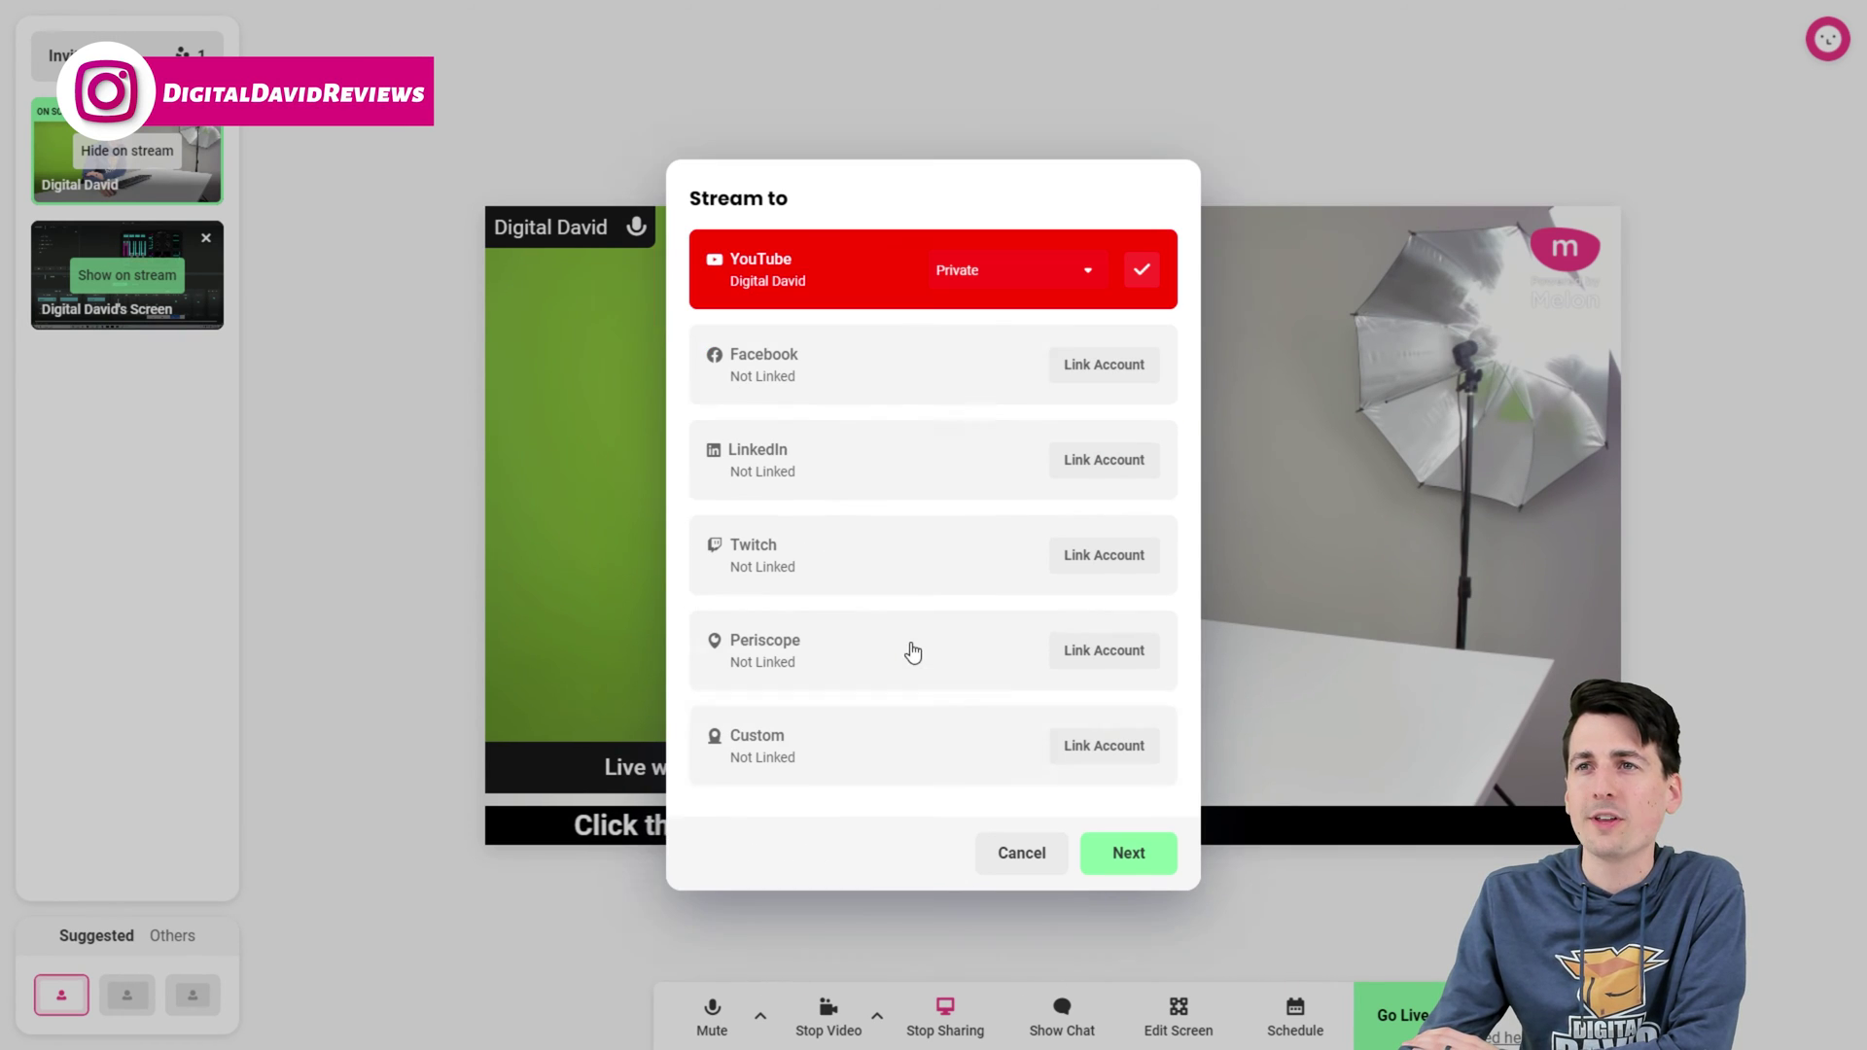
pyautogui.click(1128, 853)
# Step: Enter the stream title and move to the Description field
pyautogui.click(744, 468)
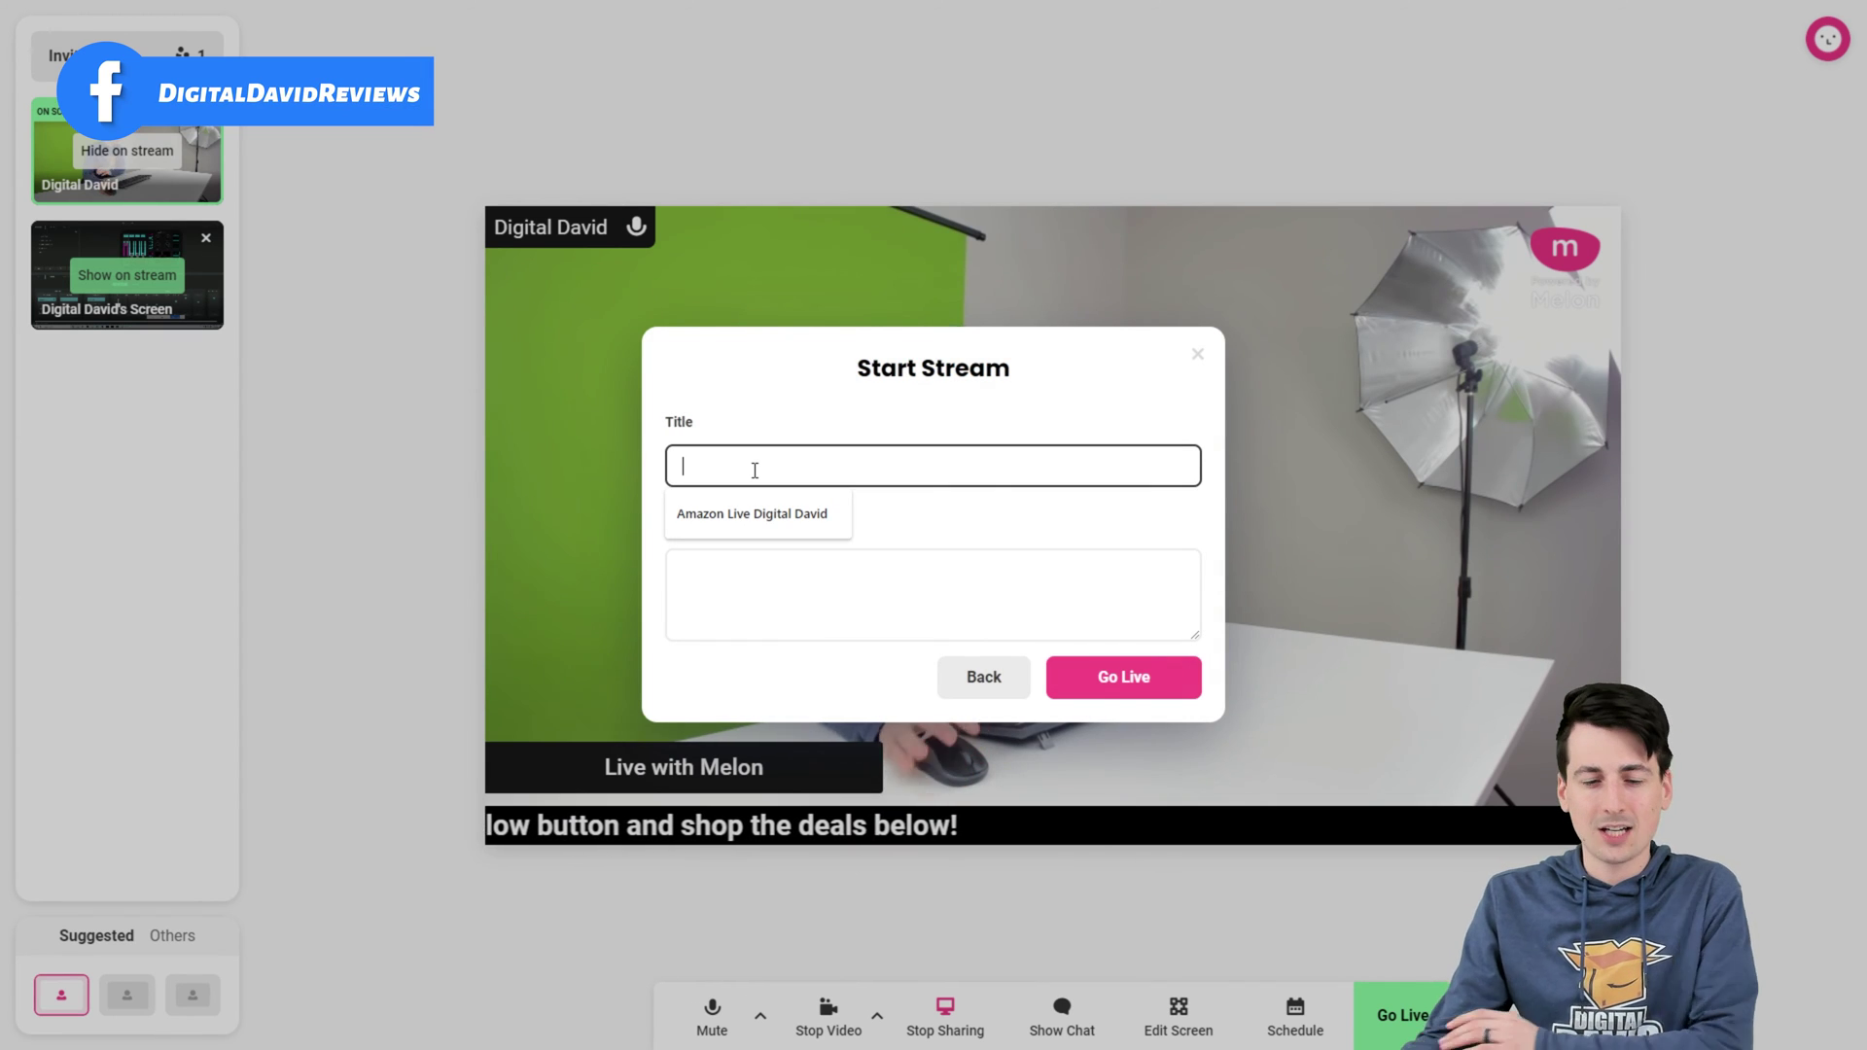
pyautogui.write('Digital D')
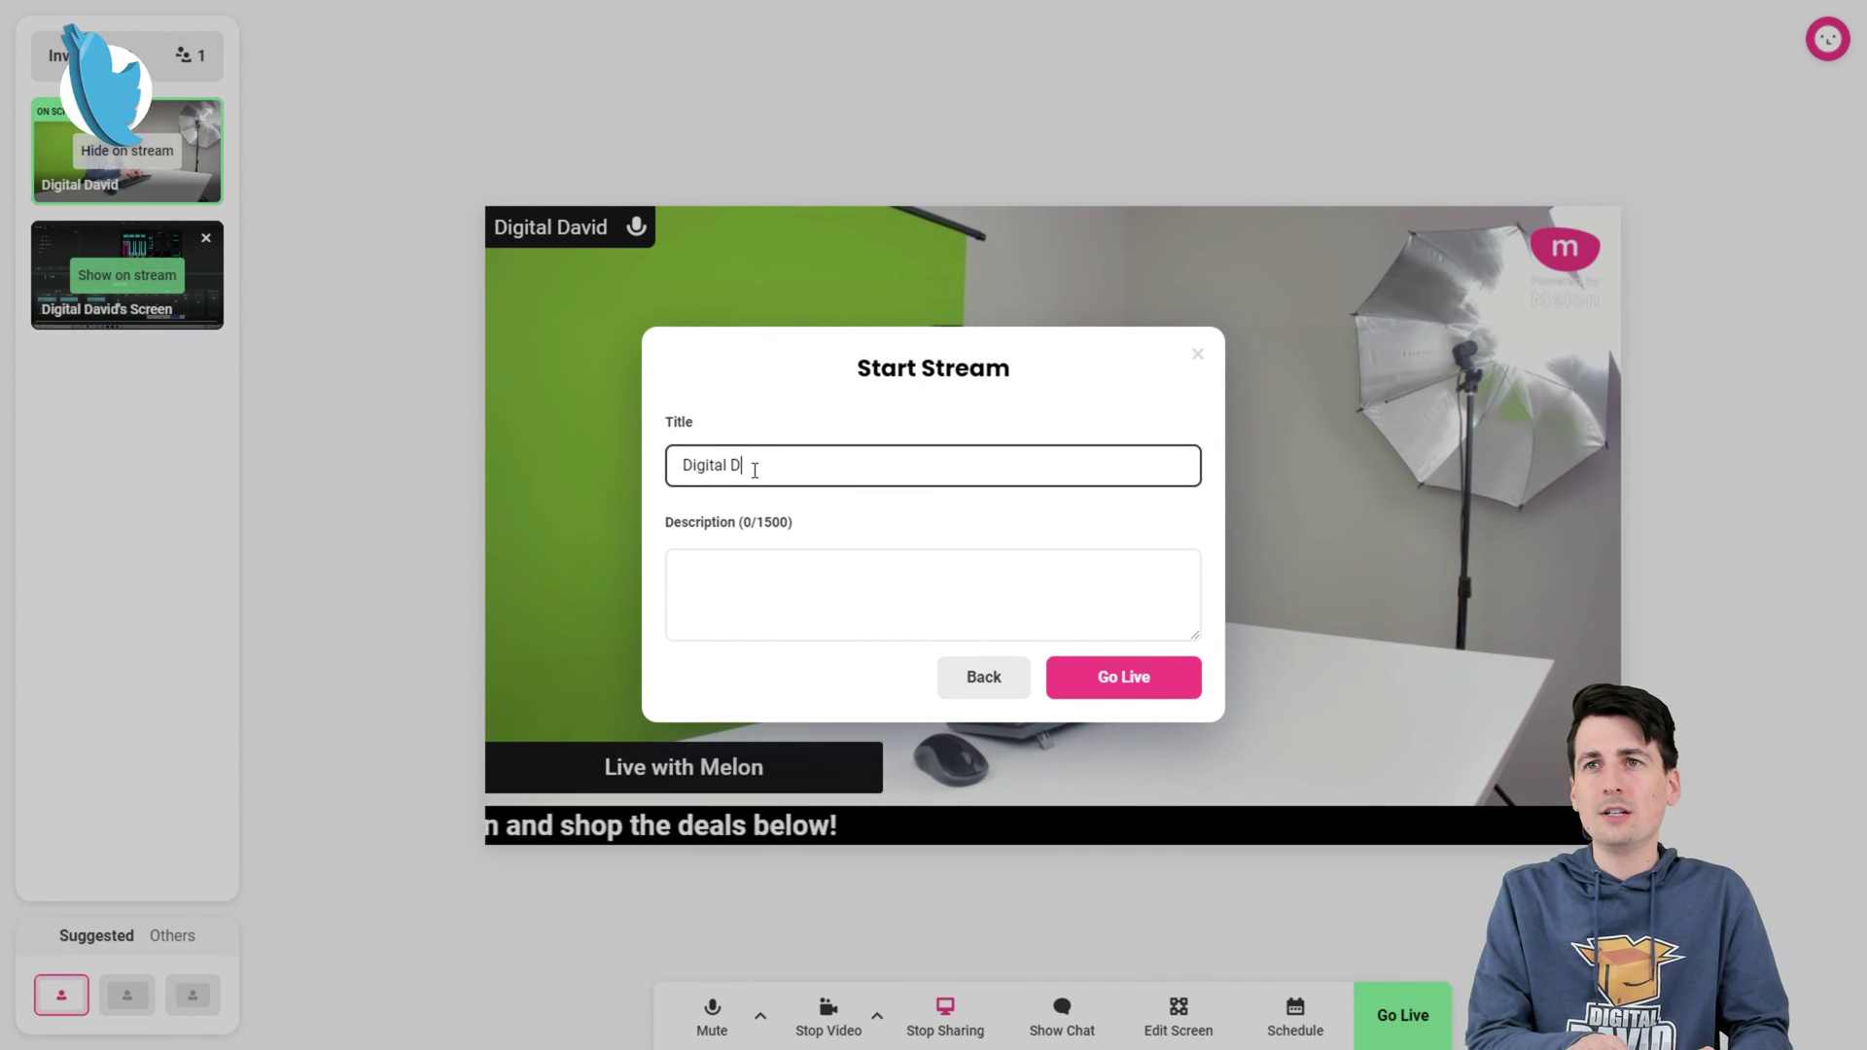
pyautogui.write('avid x Melon')
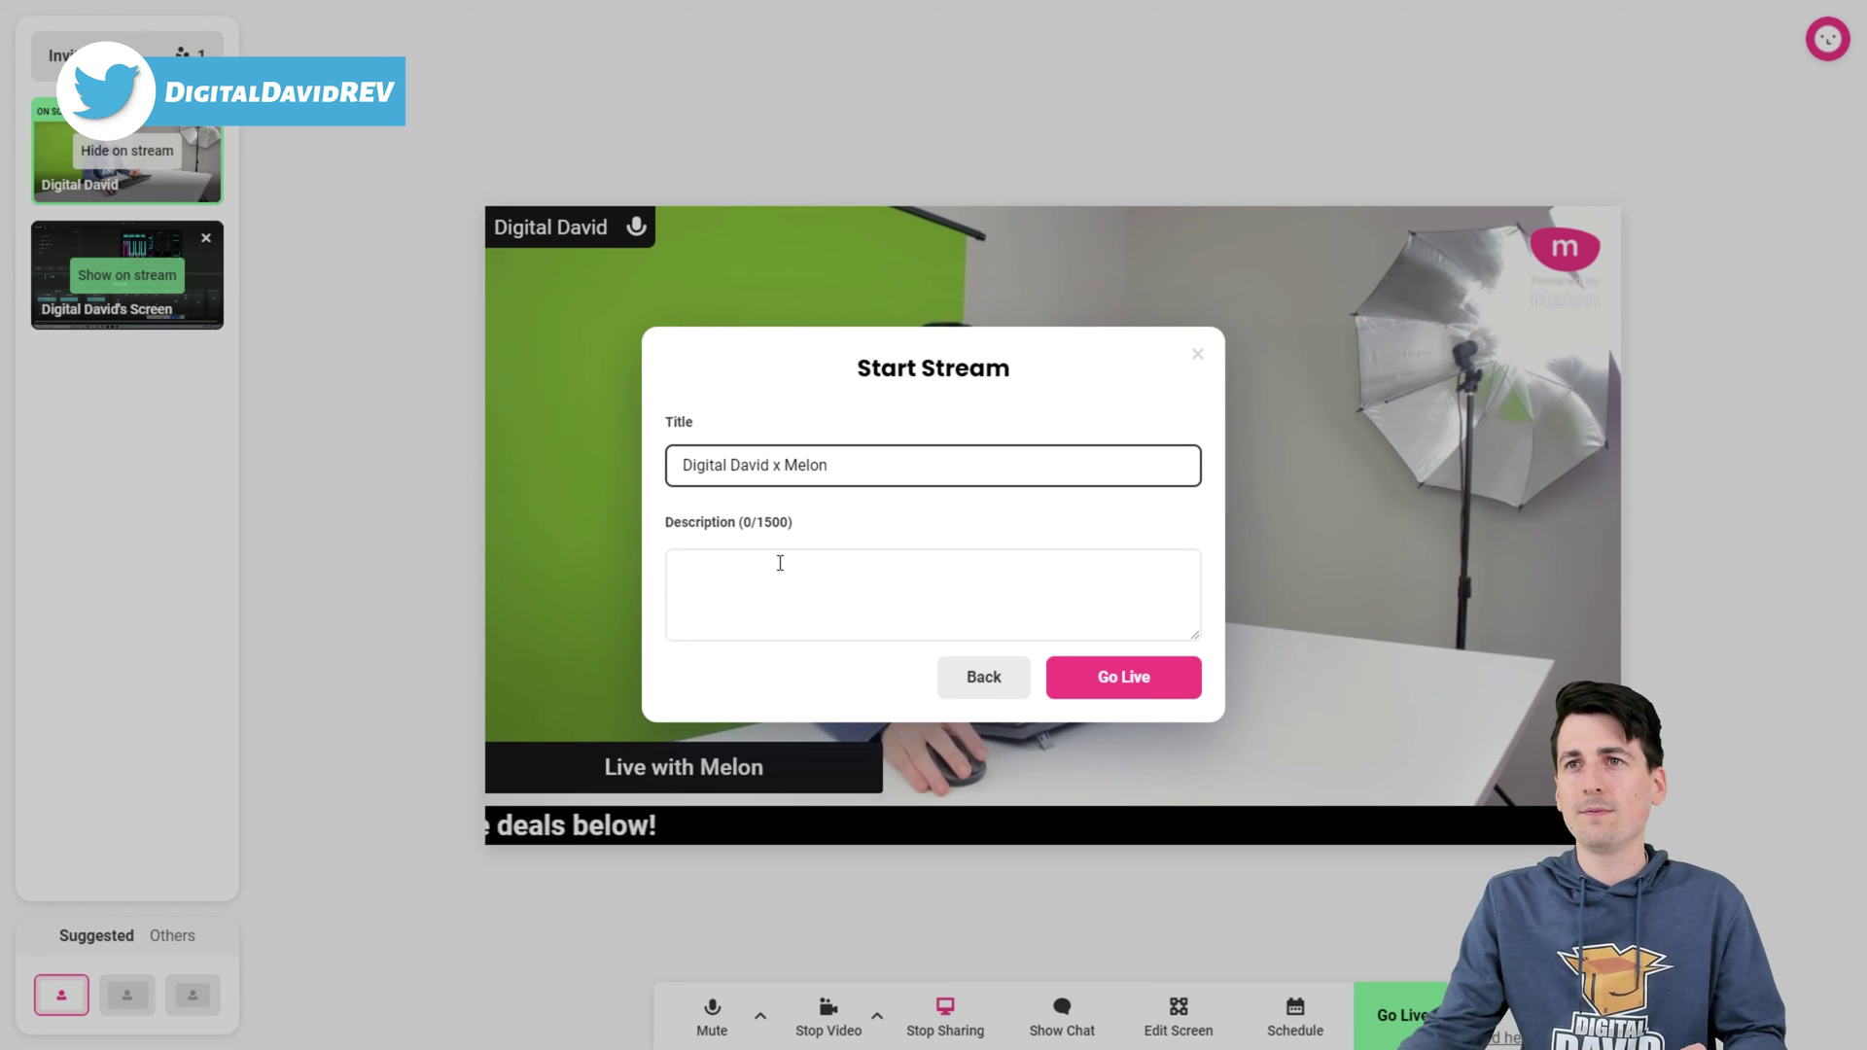
pyautogui.click(782, 573)
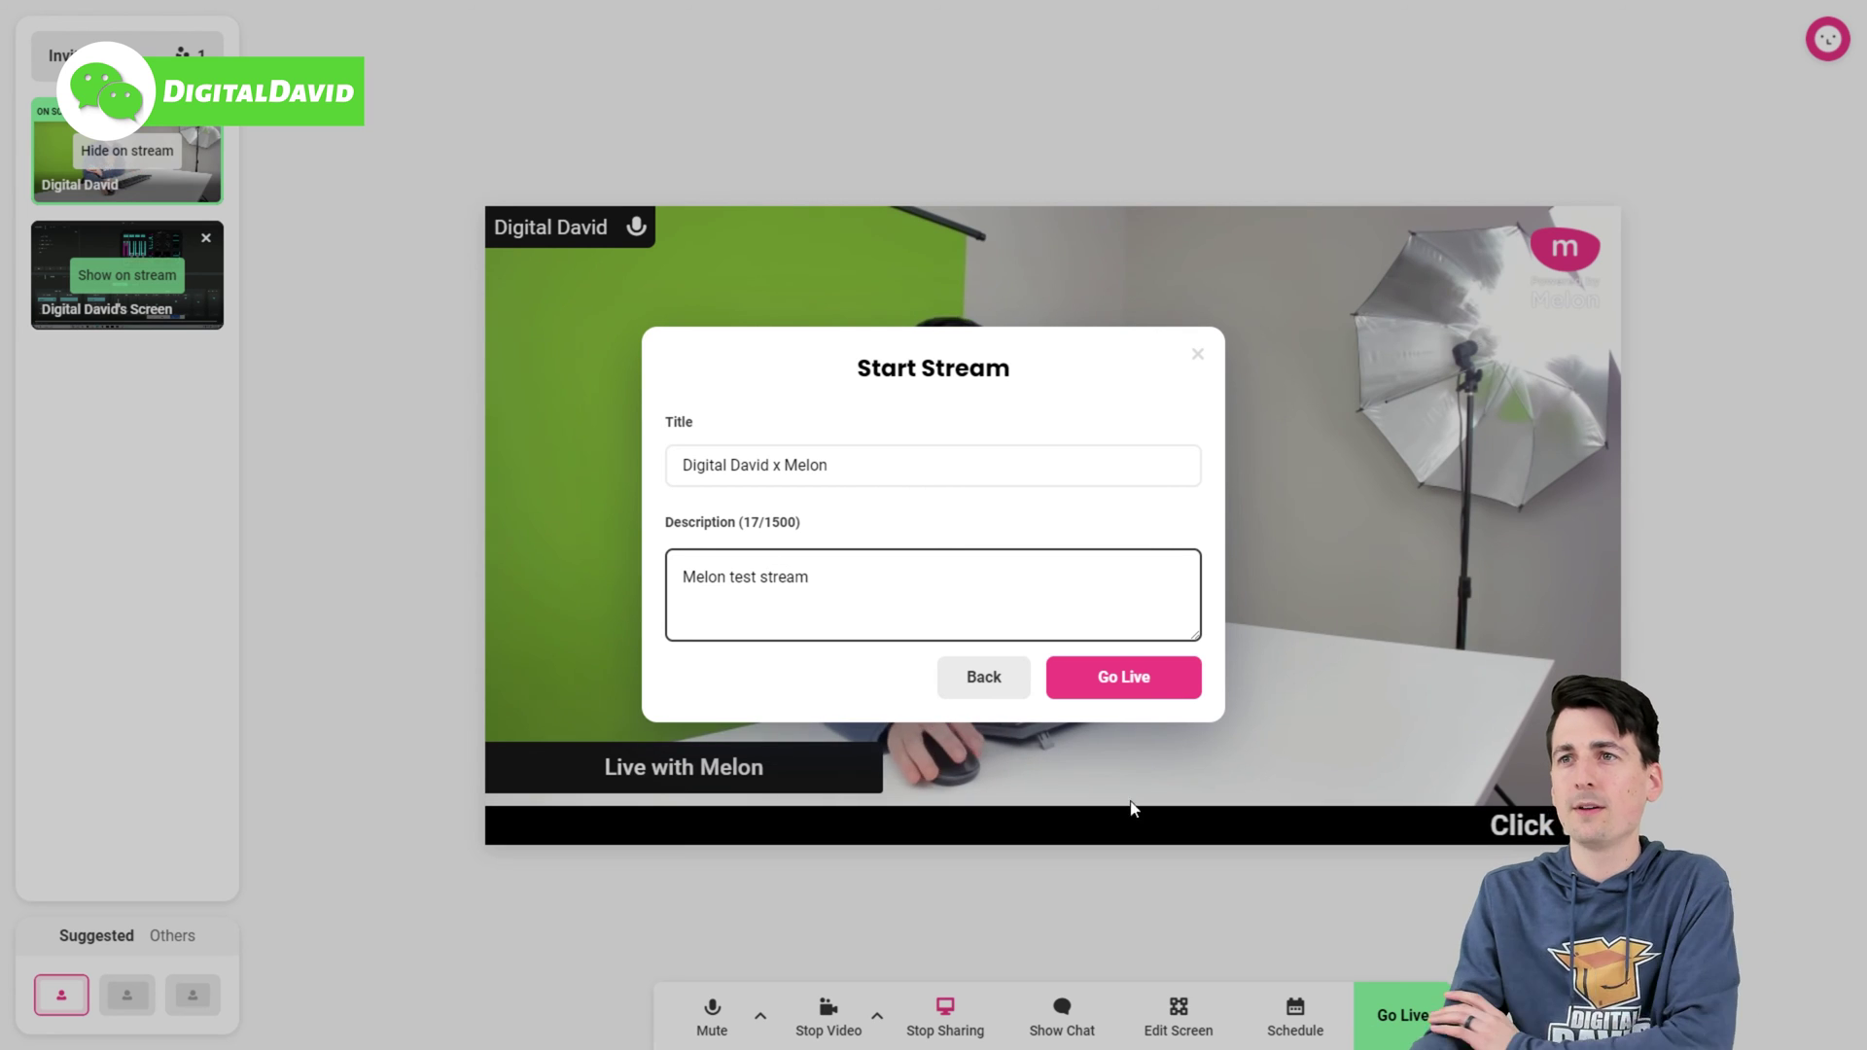
# Step: Go live and confirm the YouTube player's quality setting shows 1080p
pyautogui.click(1116, 681)
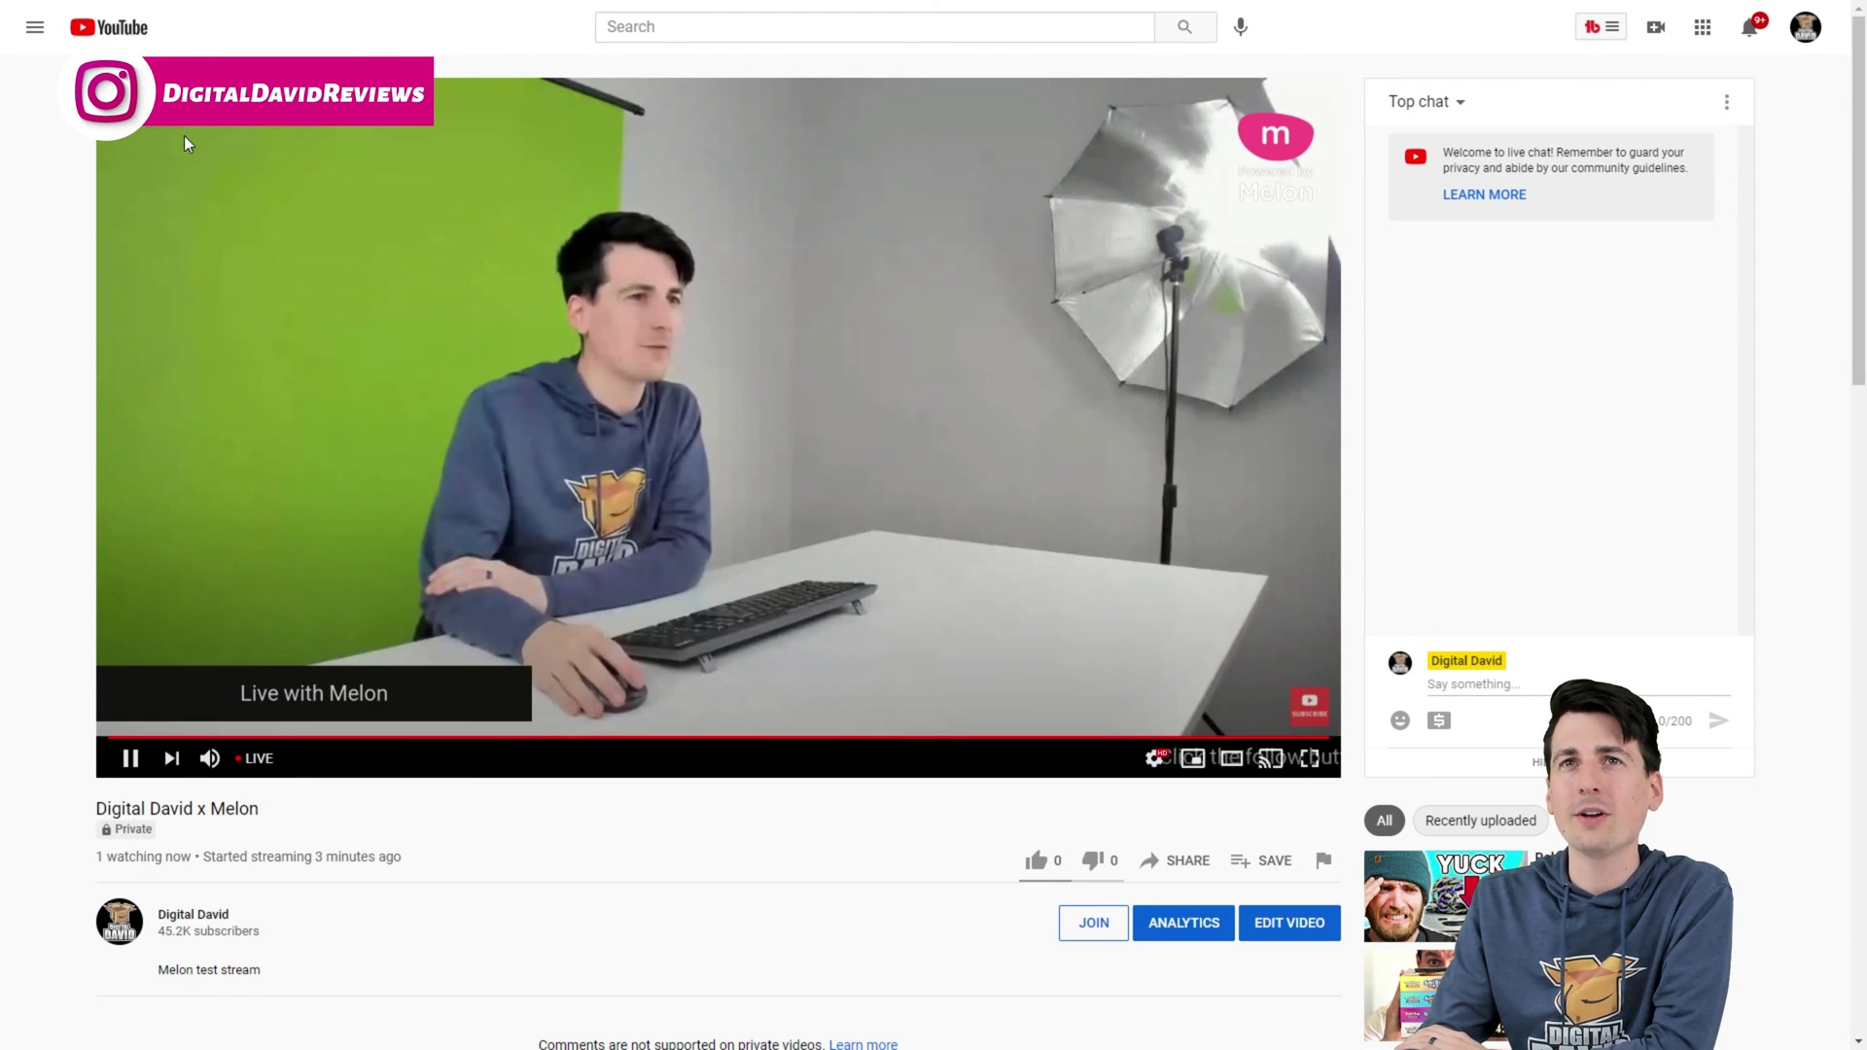
pyautogui.click(1163, 762)
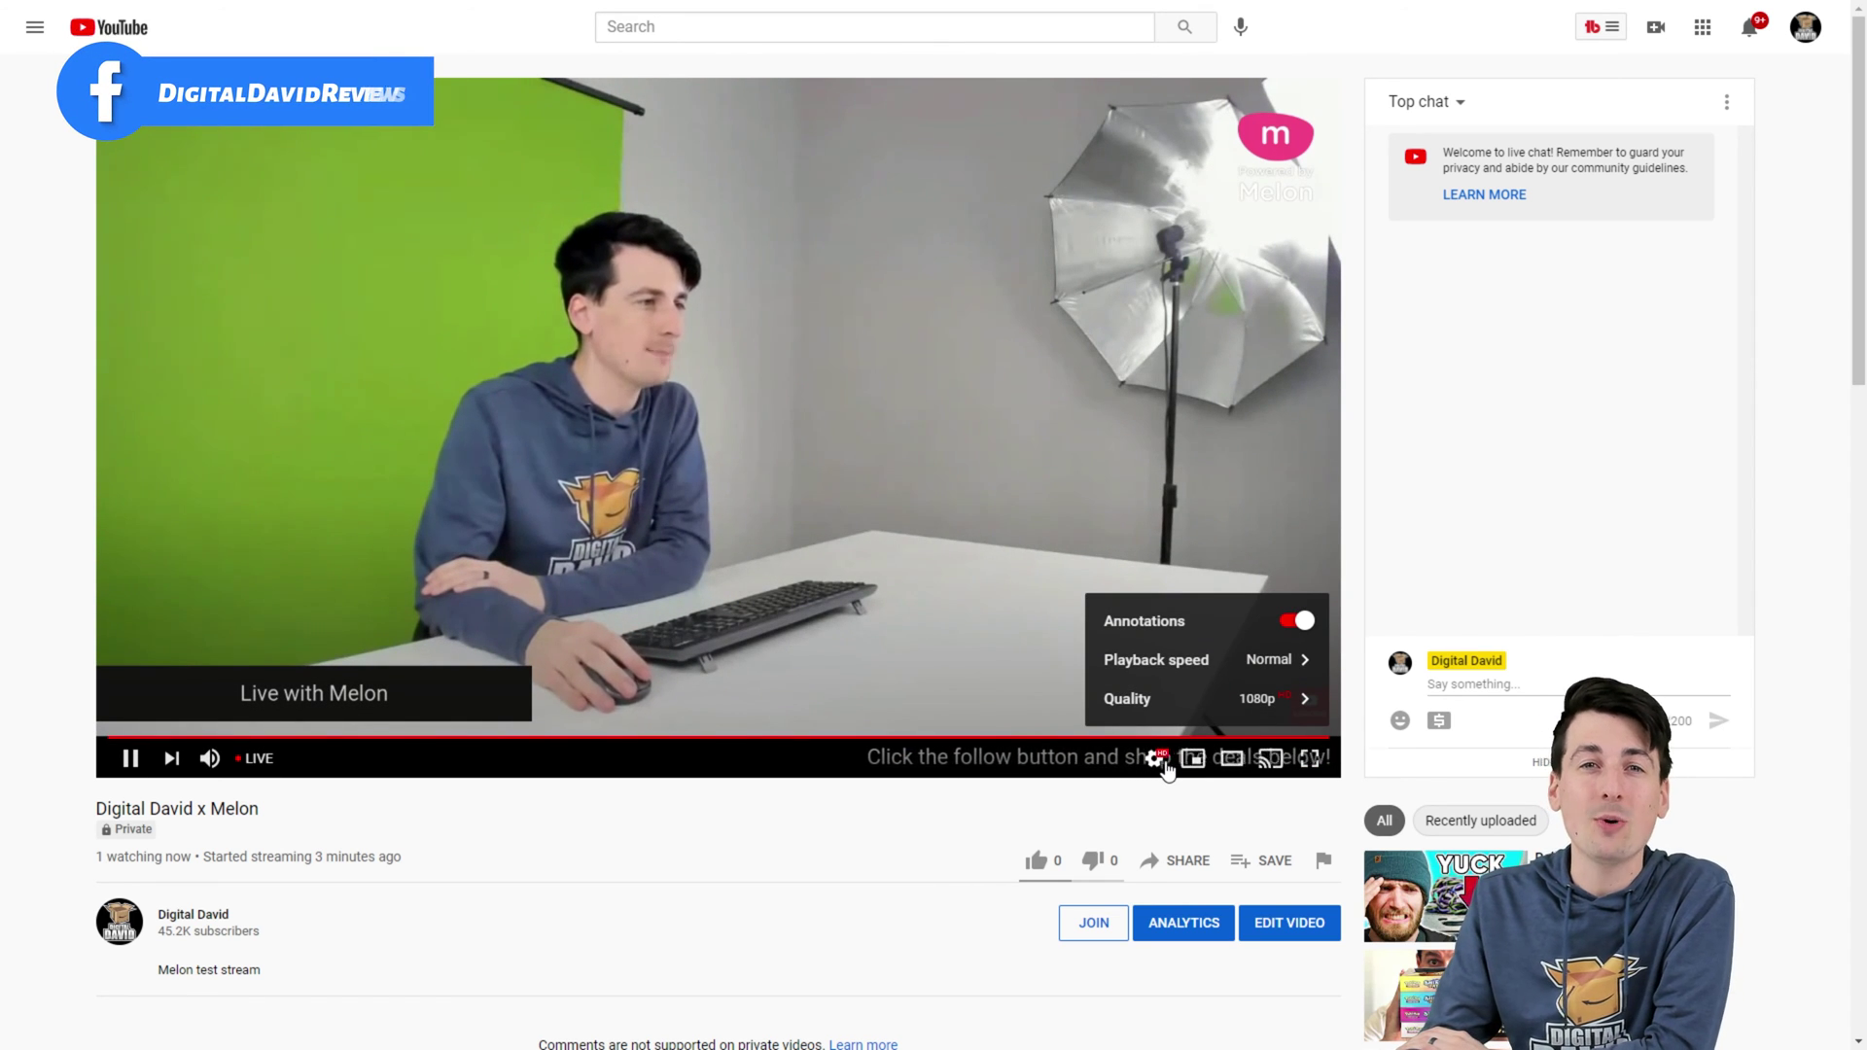
pyautogui.click(1167, 698)
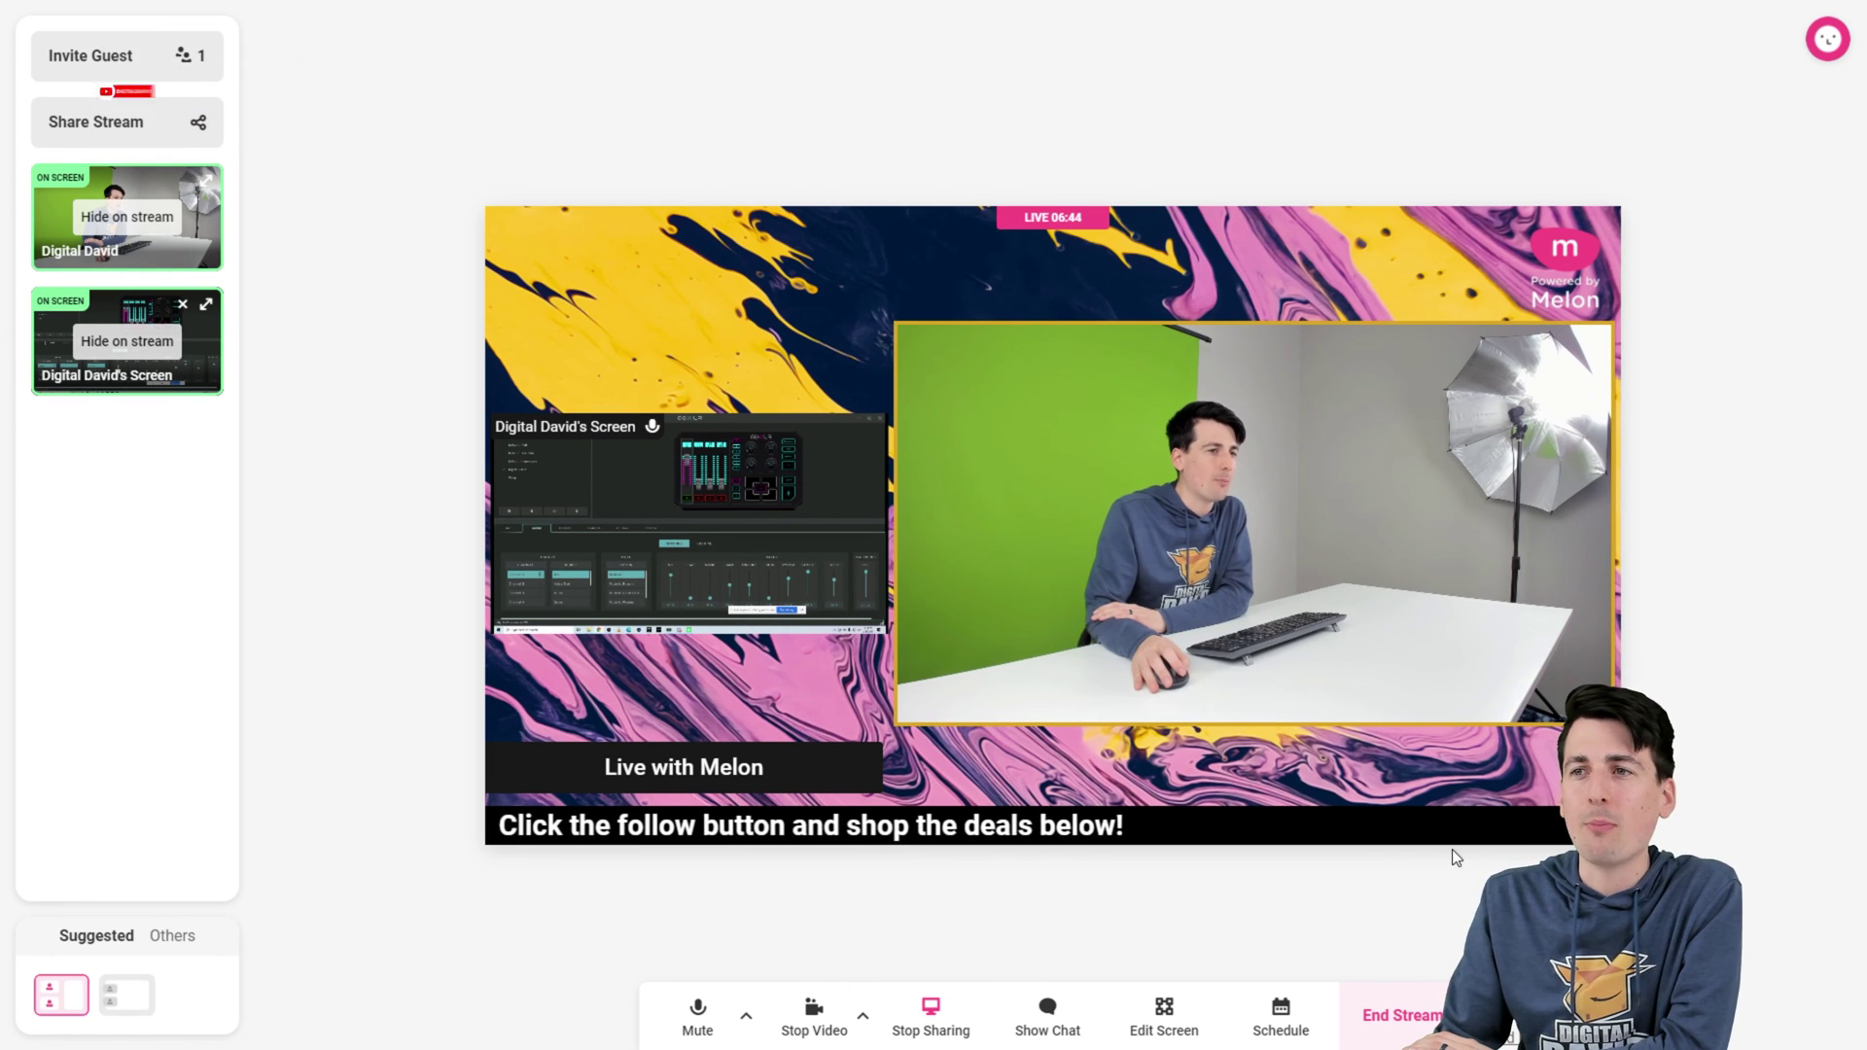
# Step: End and confirm the broadcast, rate it Great, and dismiss the feedback request
pyautogui.click(1400, 1019)
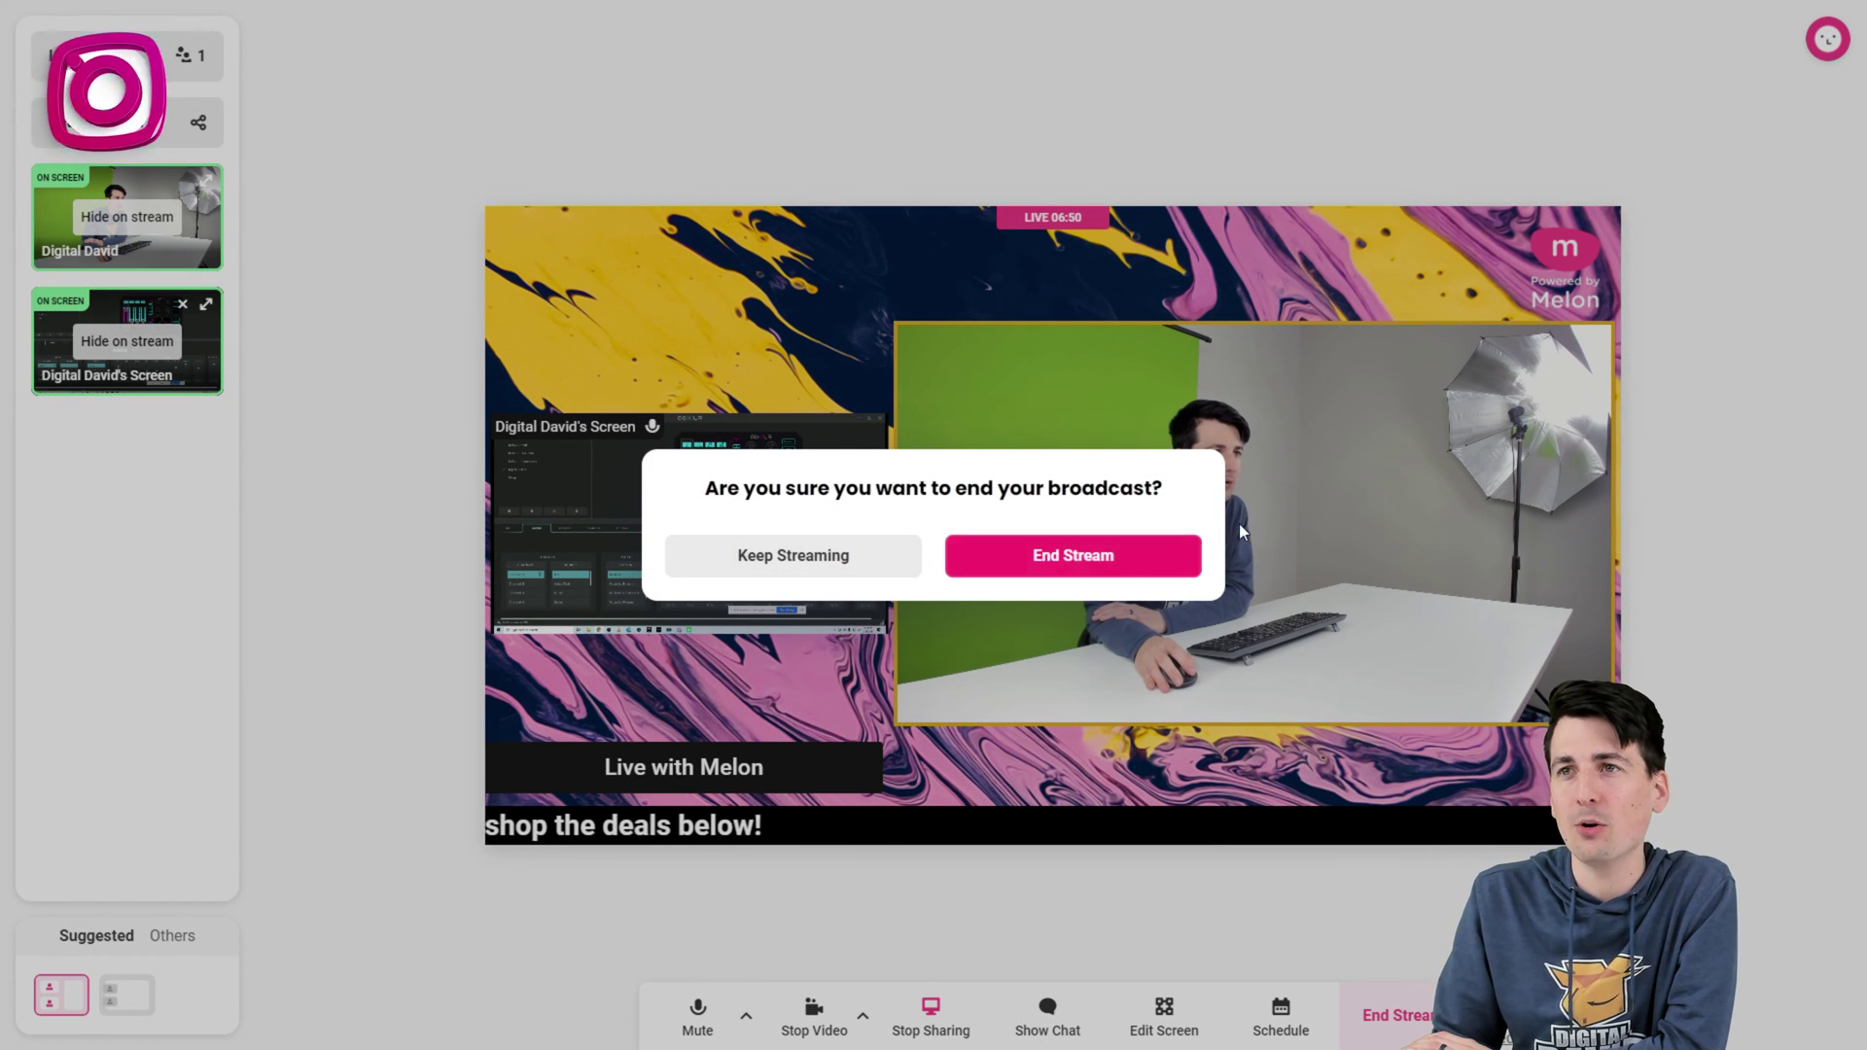
pyautogui.click(1075, 546)
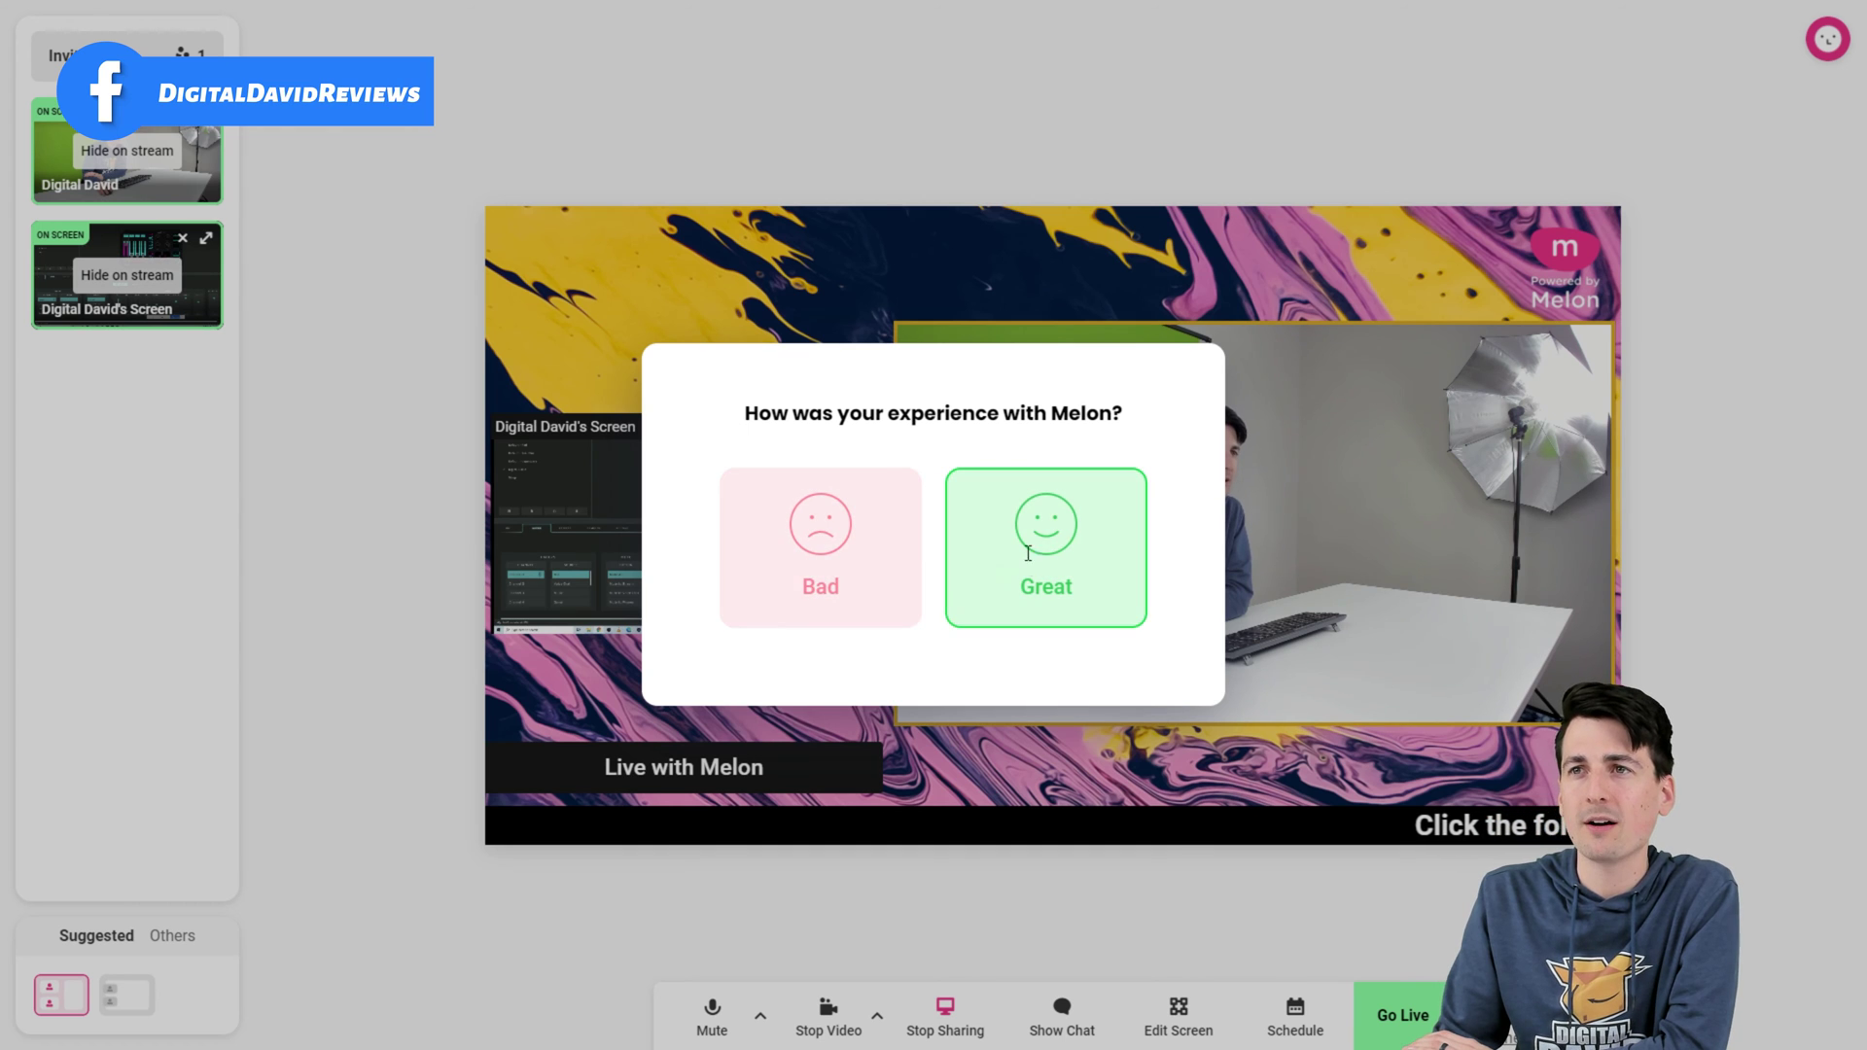
pyautogui.click(977, 579)
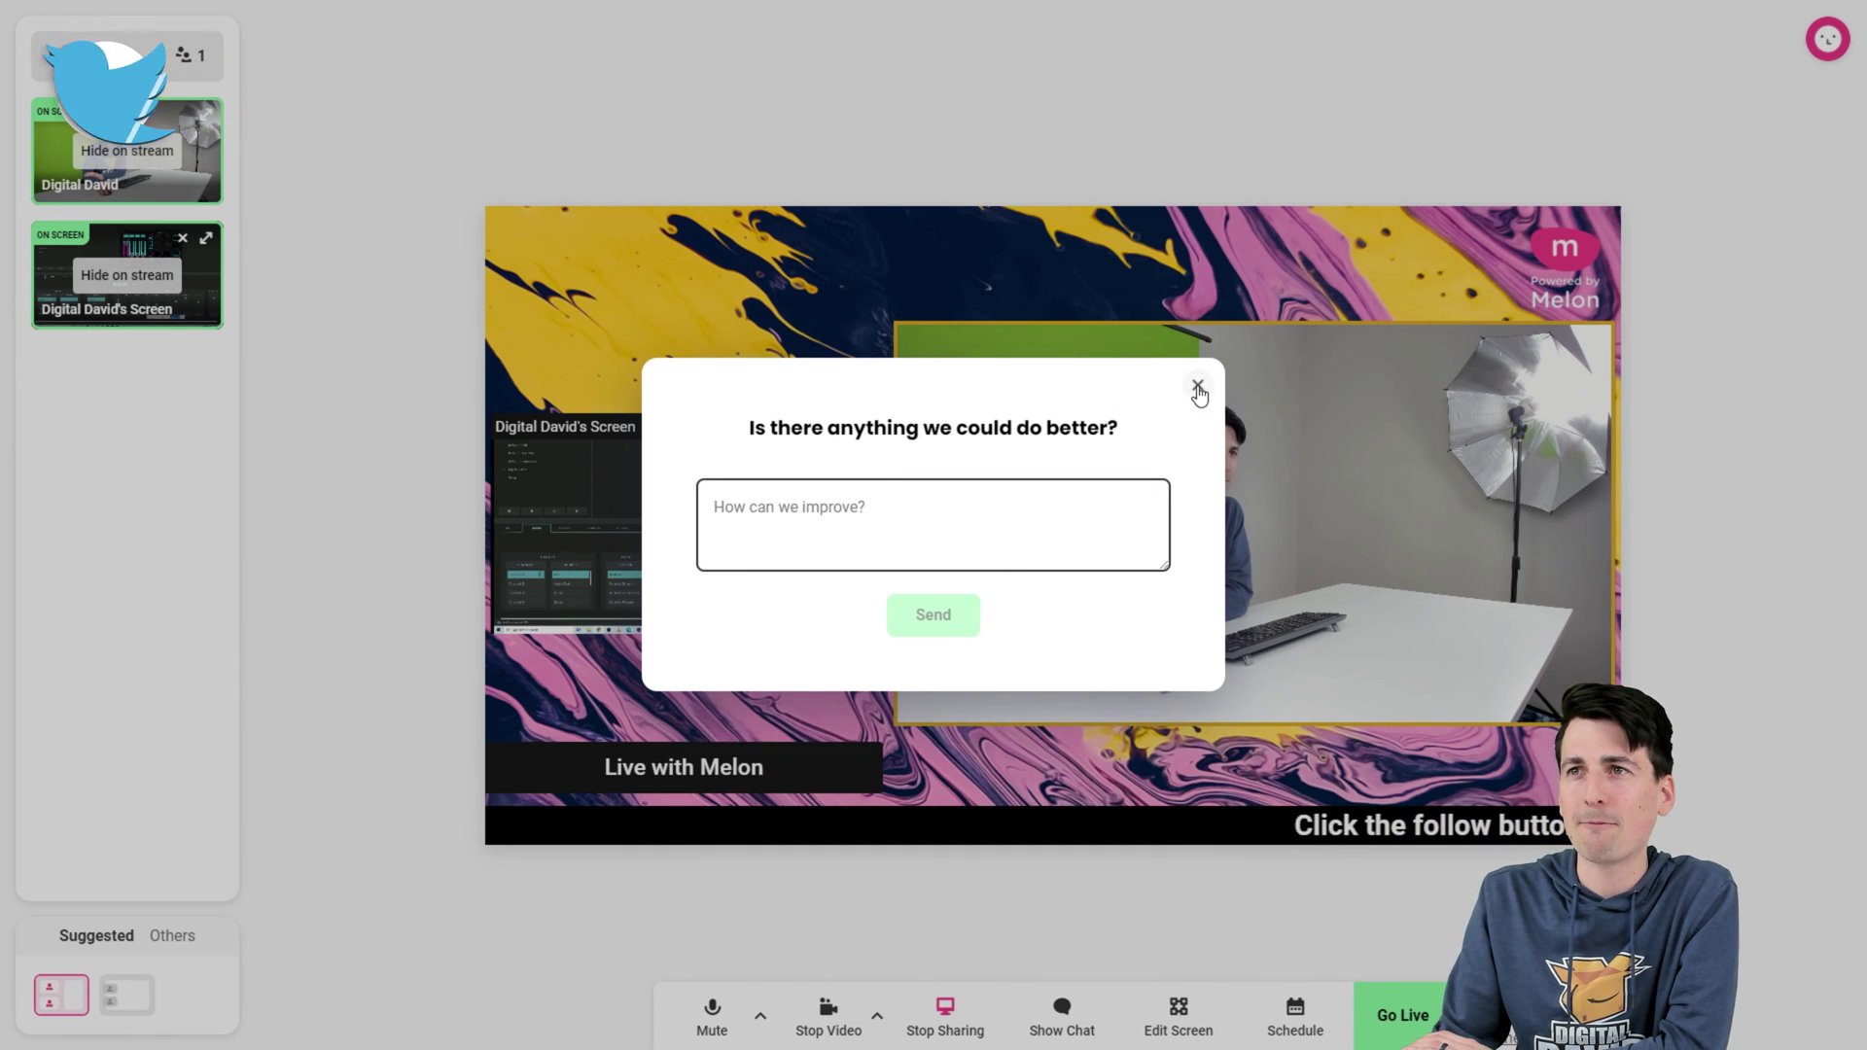
pyautogui.click(1197, 387)
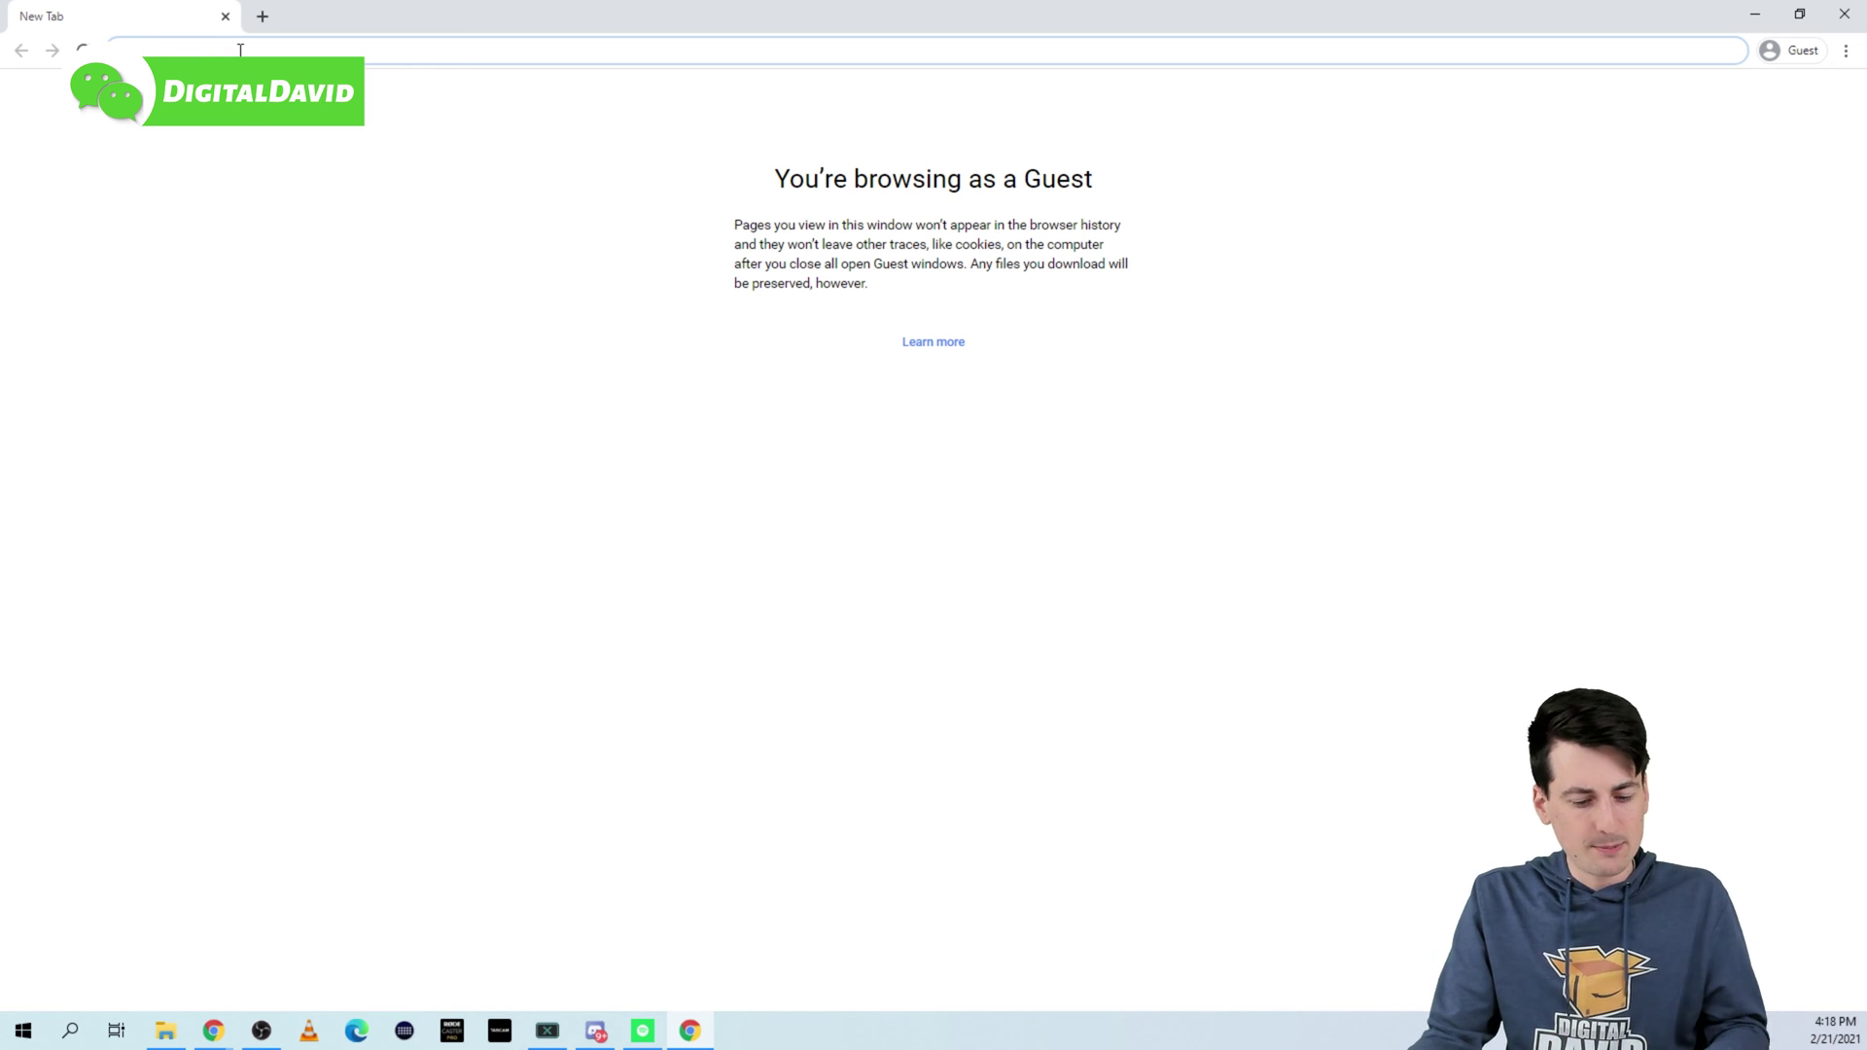
# Step: Open the studio invite link in a full-screen guest browser window
pyautogui.write('https://melonapp.com/l3R4wQM5e2jj')
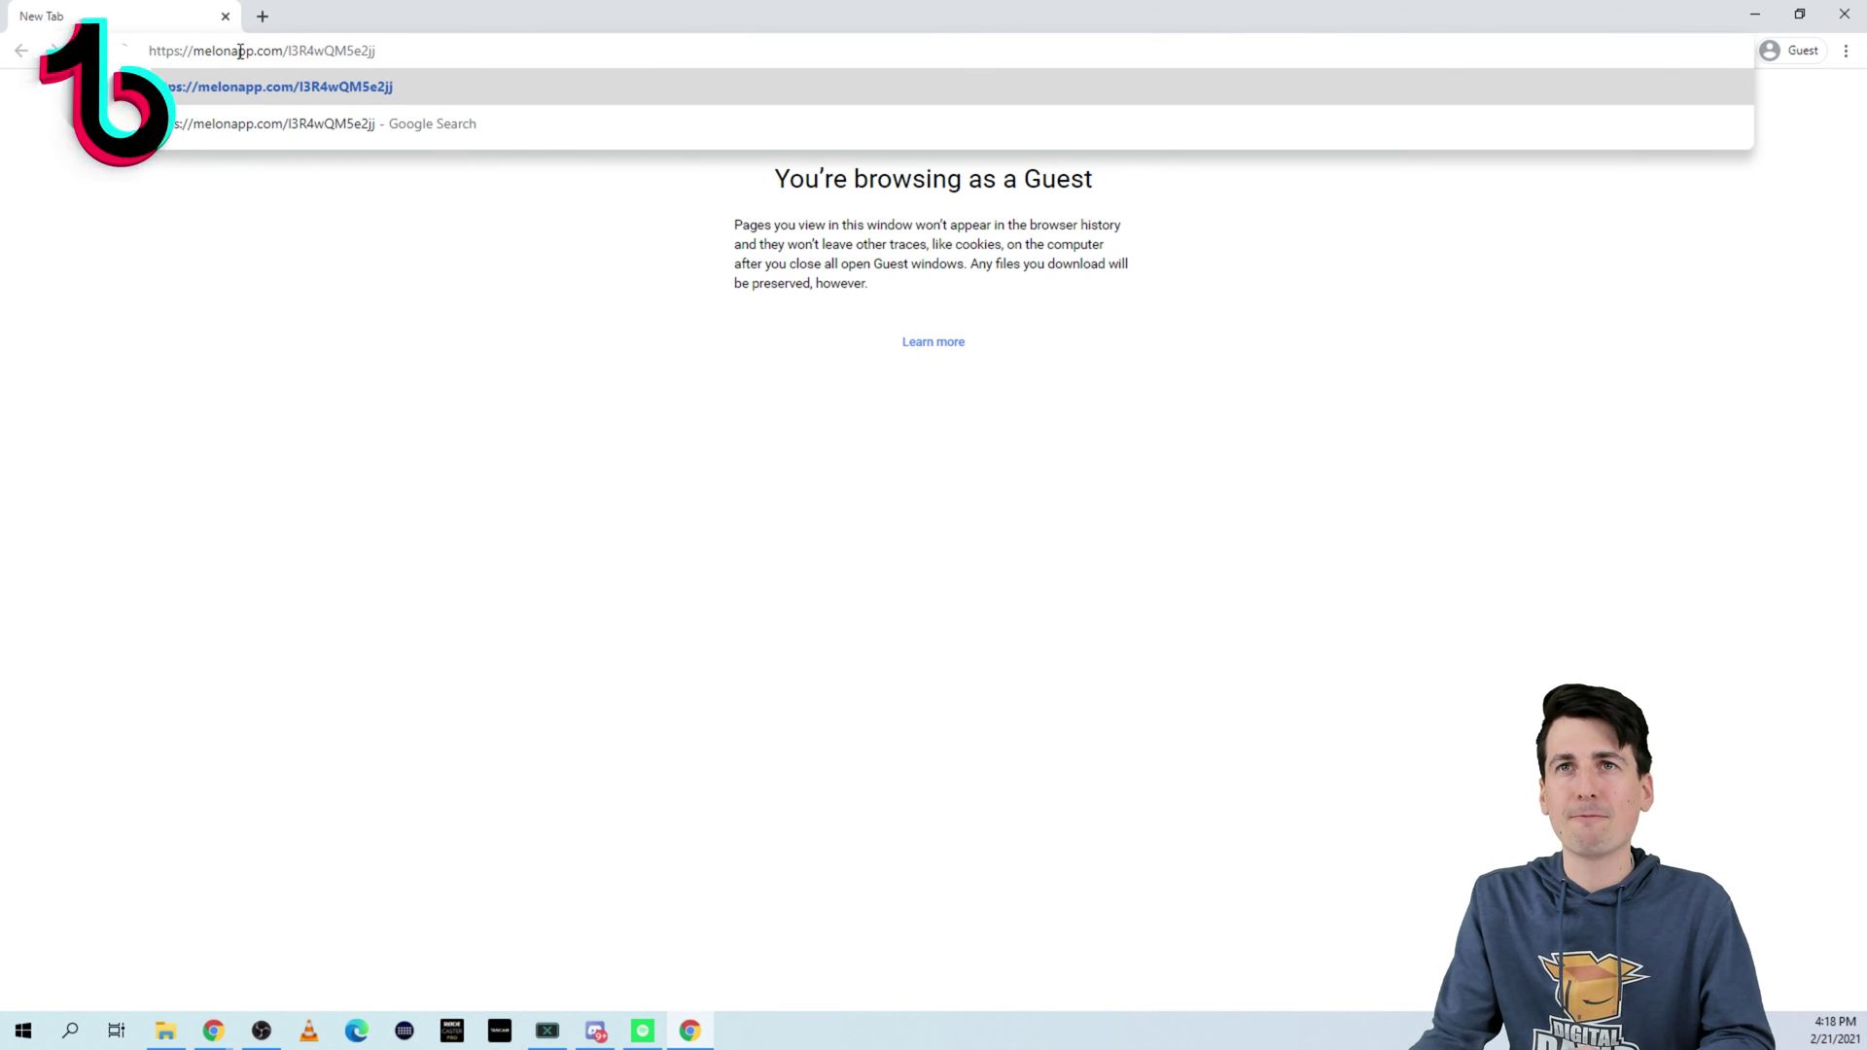
pyautogui.press('Return')
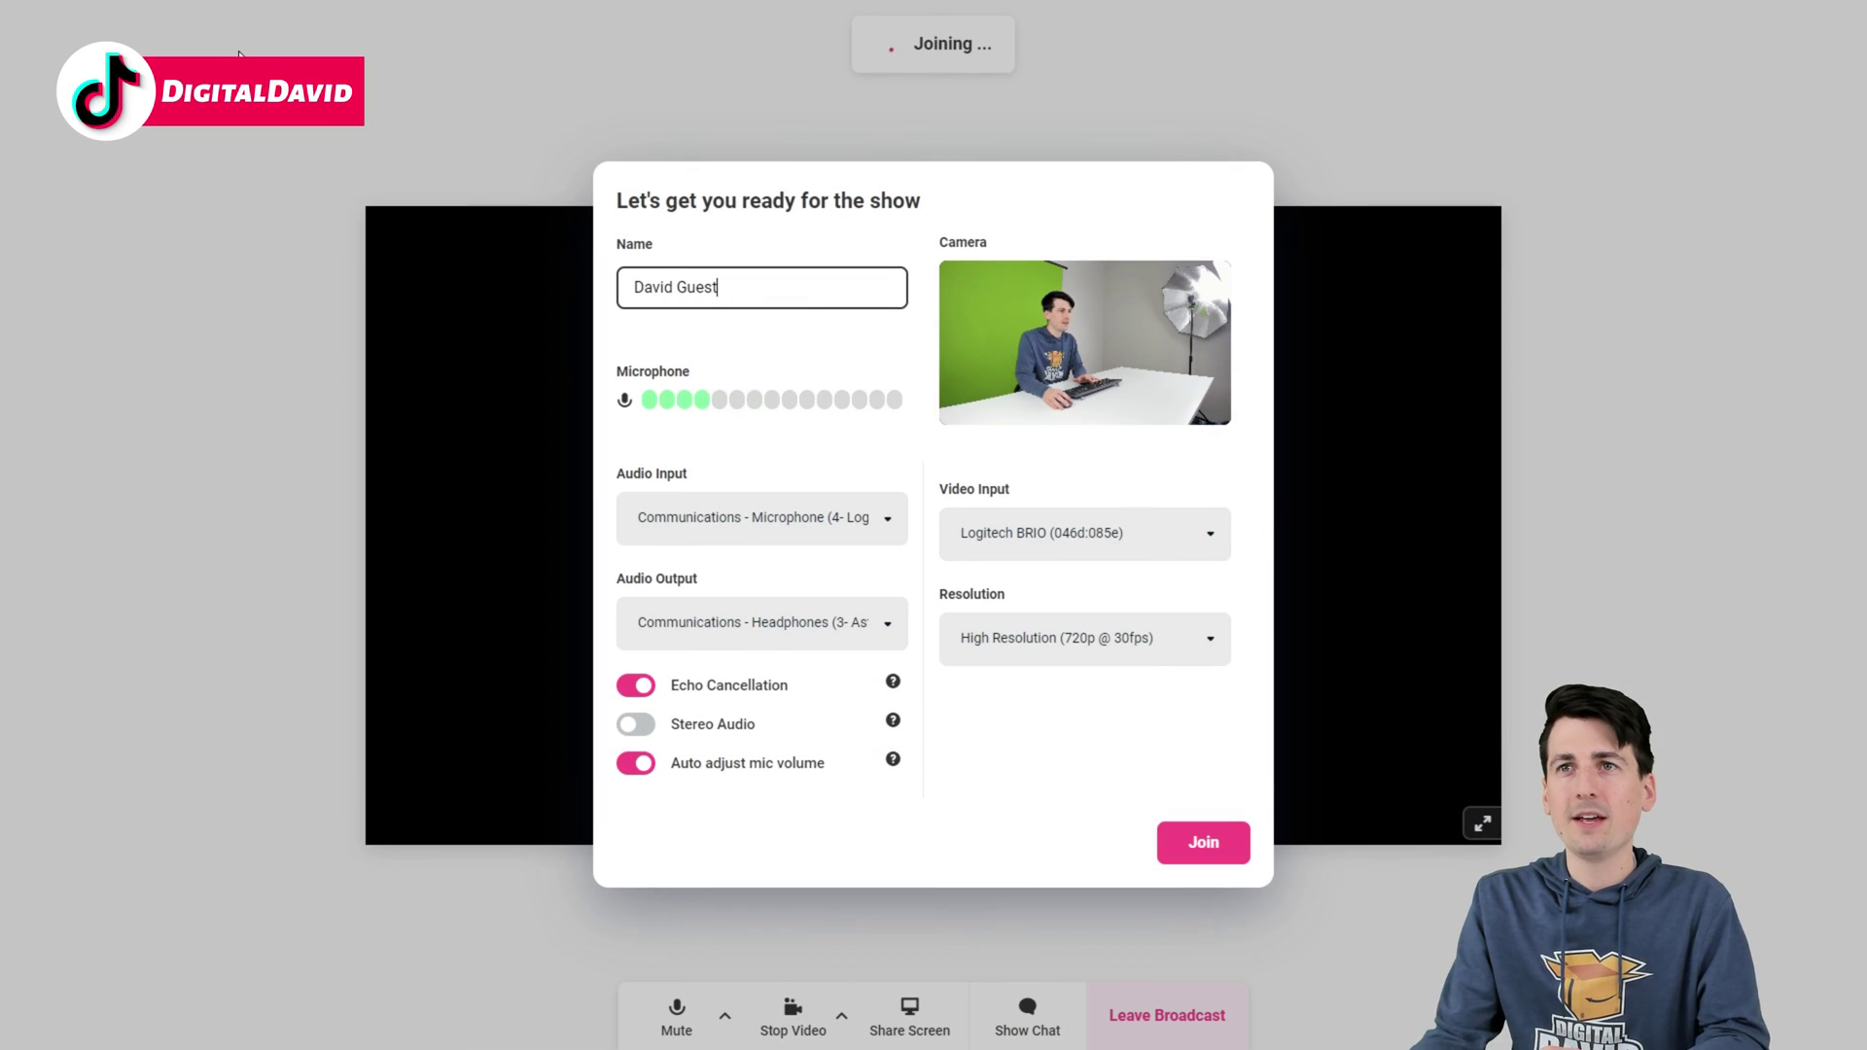
pyautogui.press('F11')
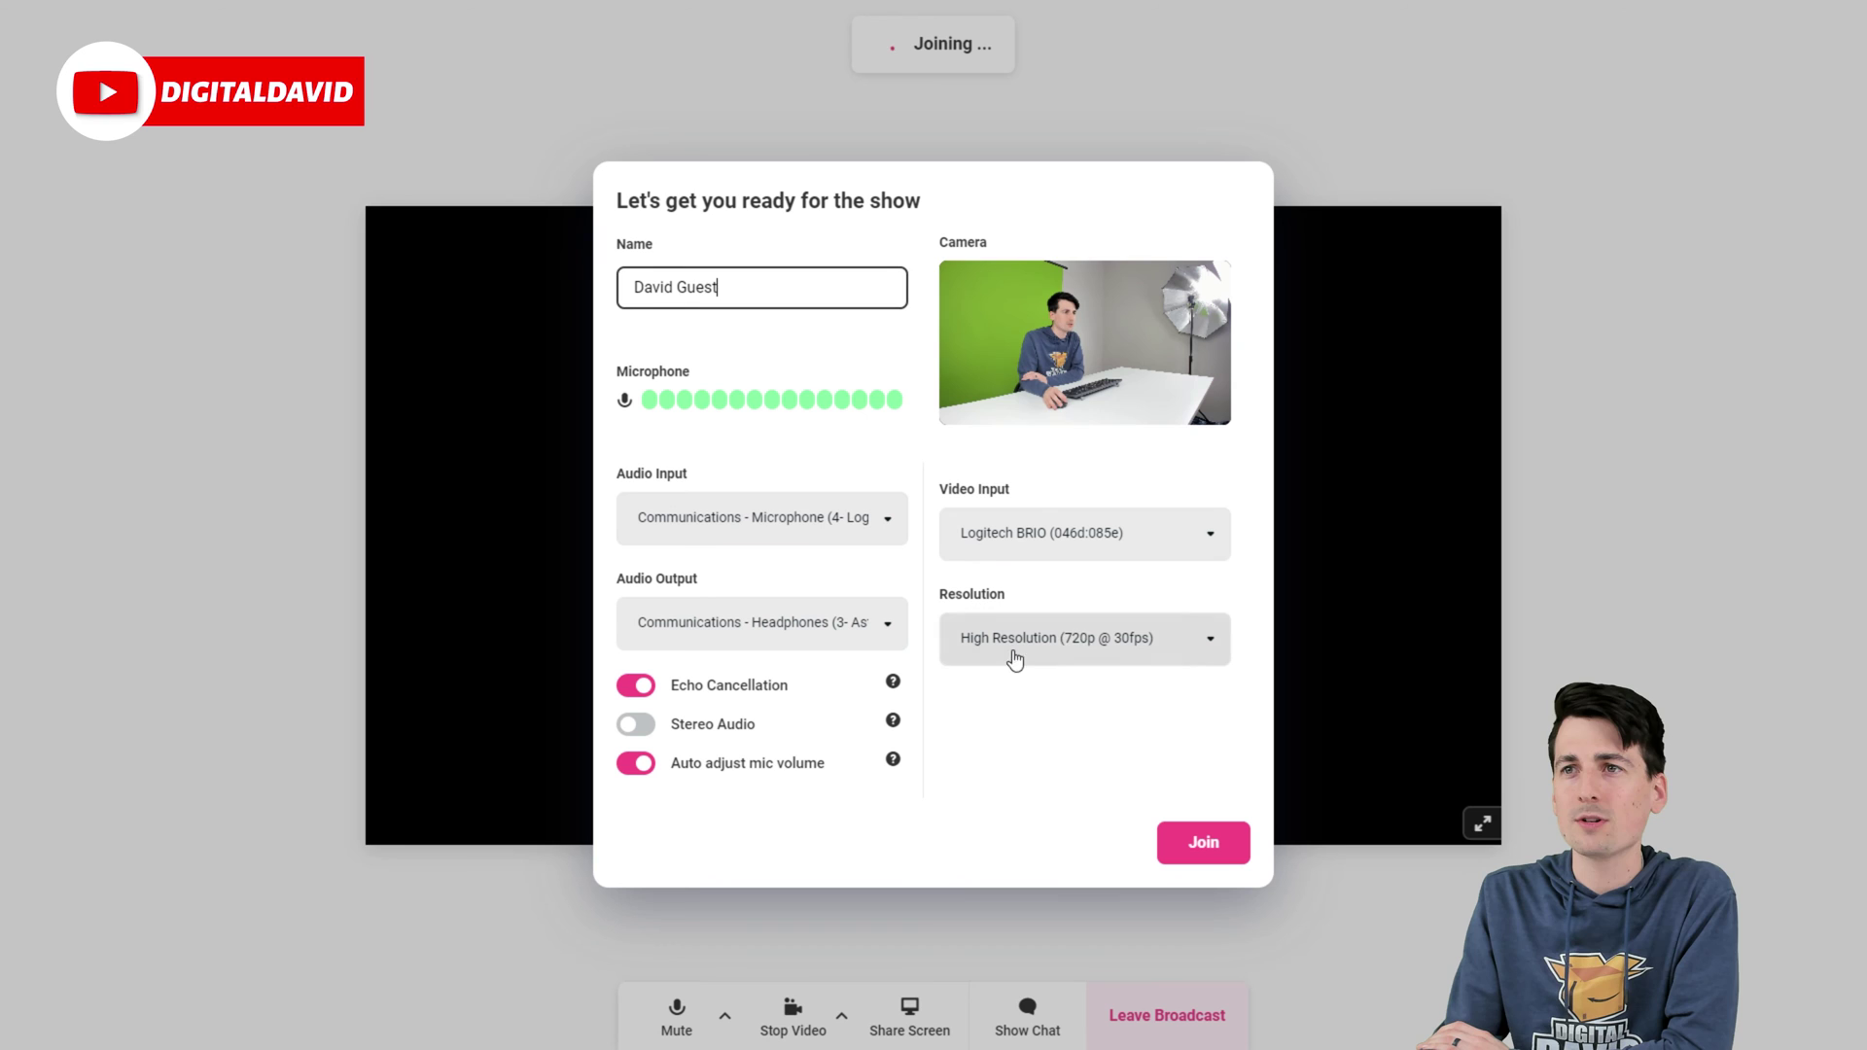
# Step: Keep High Resolution, pick the second Logitech BRIO camera, and join as guest
pyautogui.click(1111, 650)
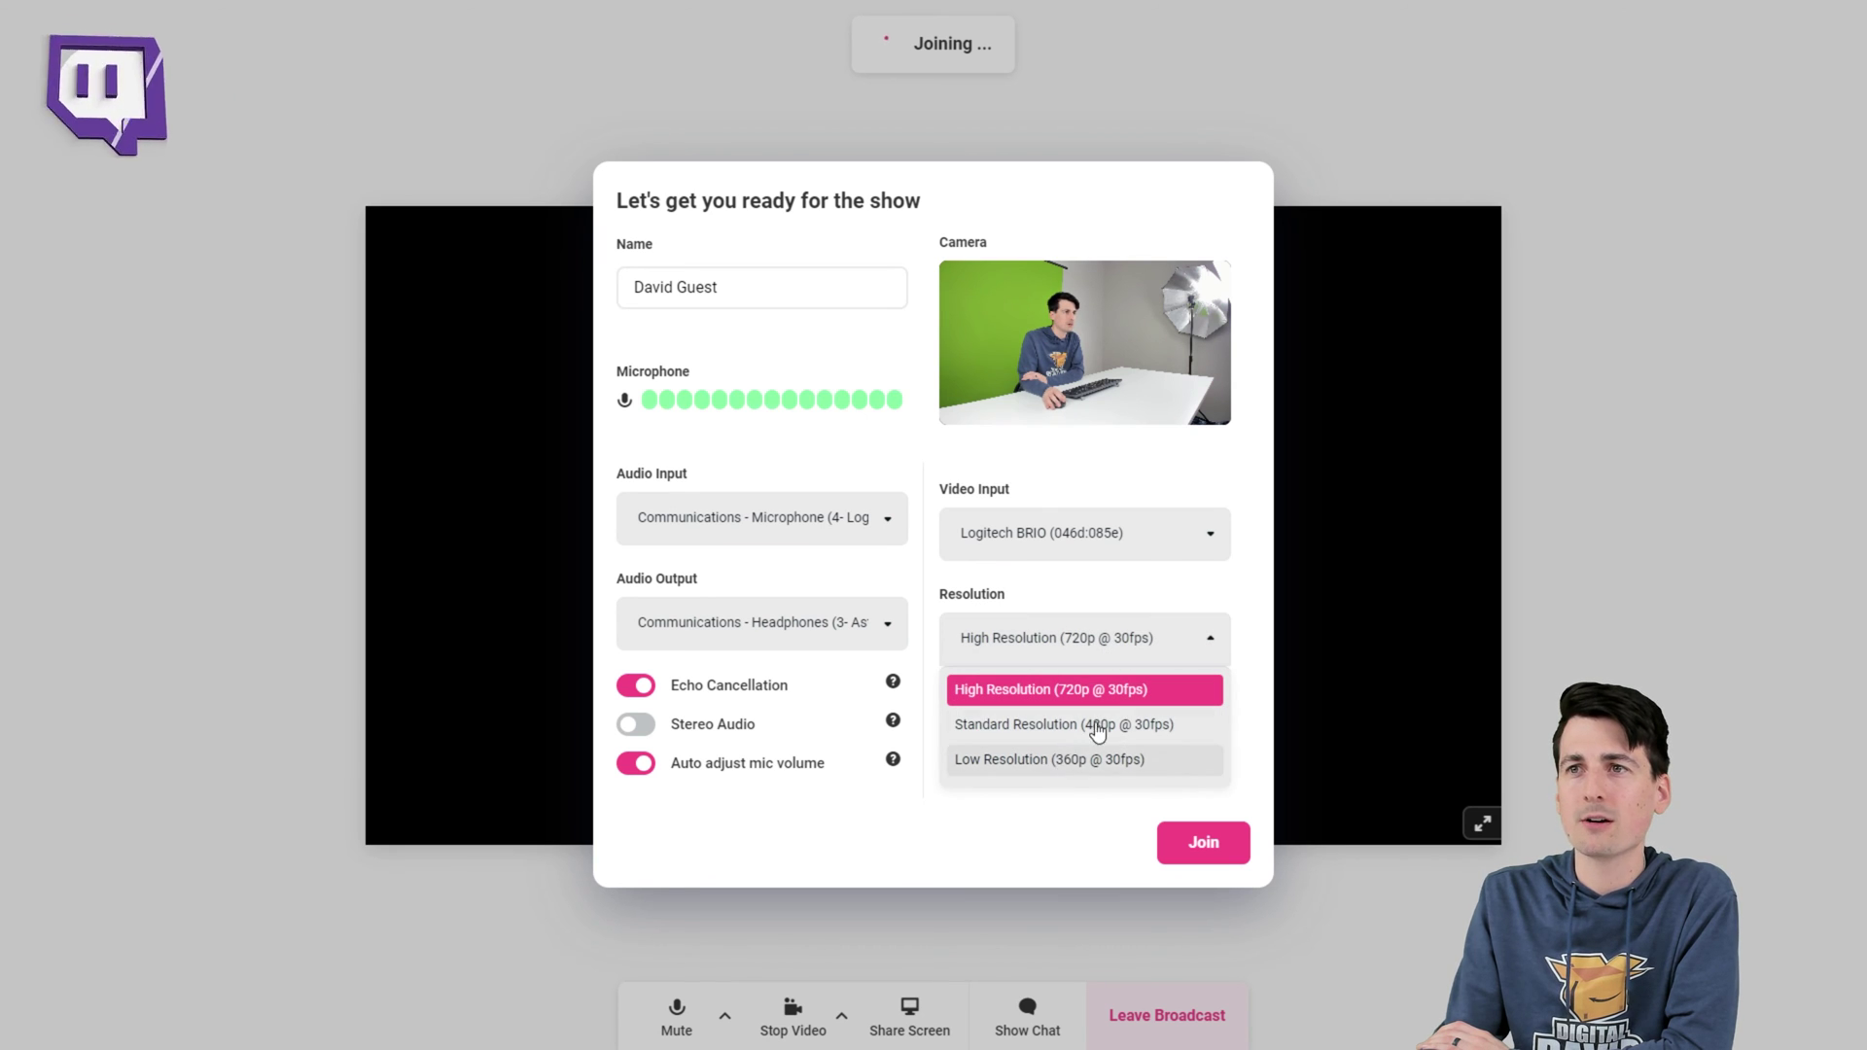
pyautogui.click(1108, 645)
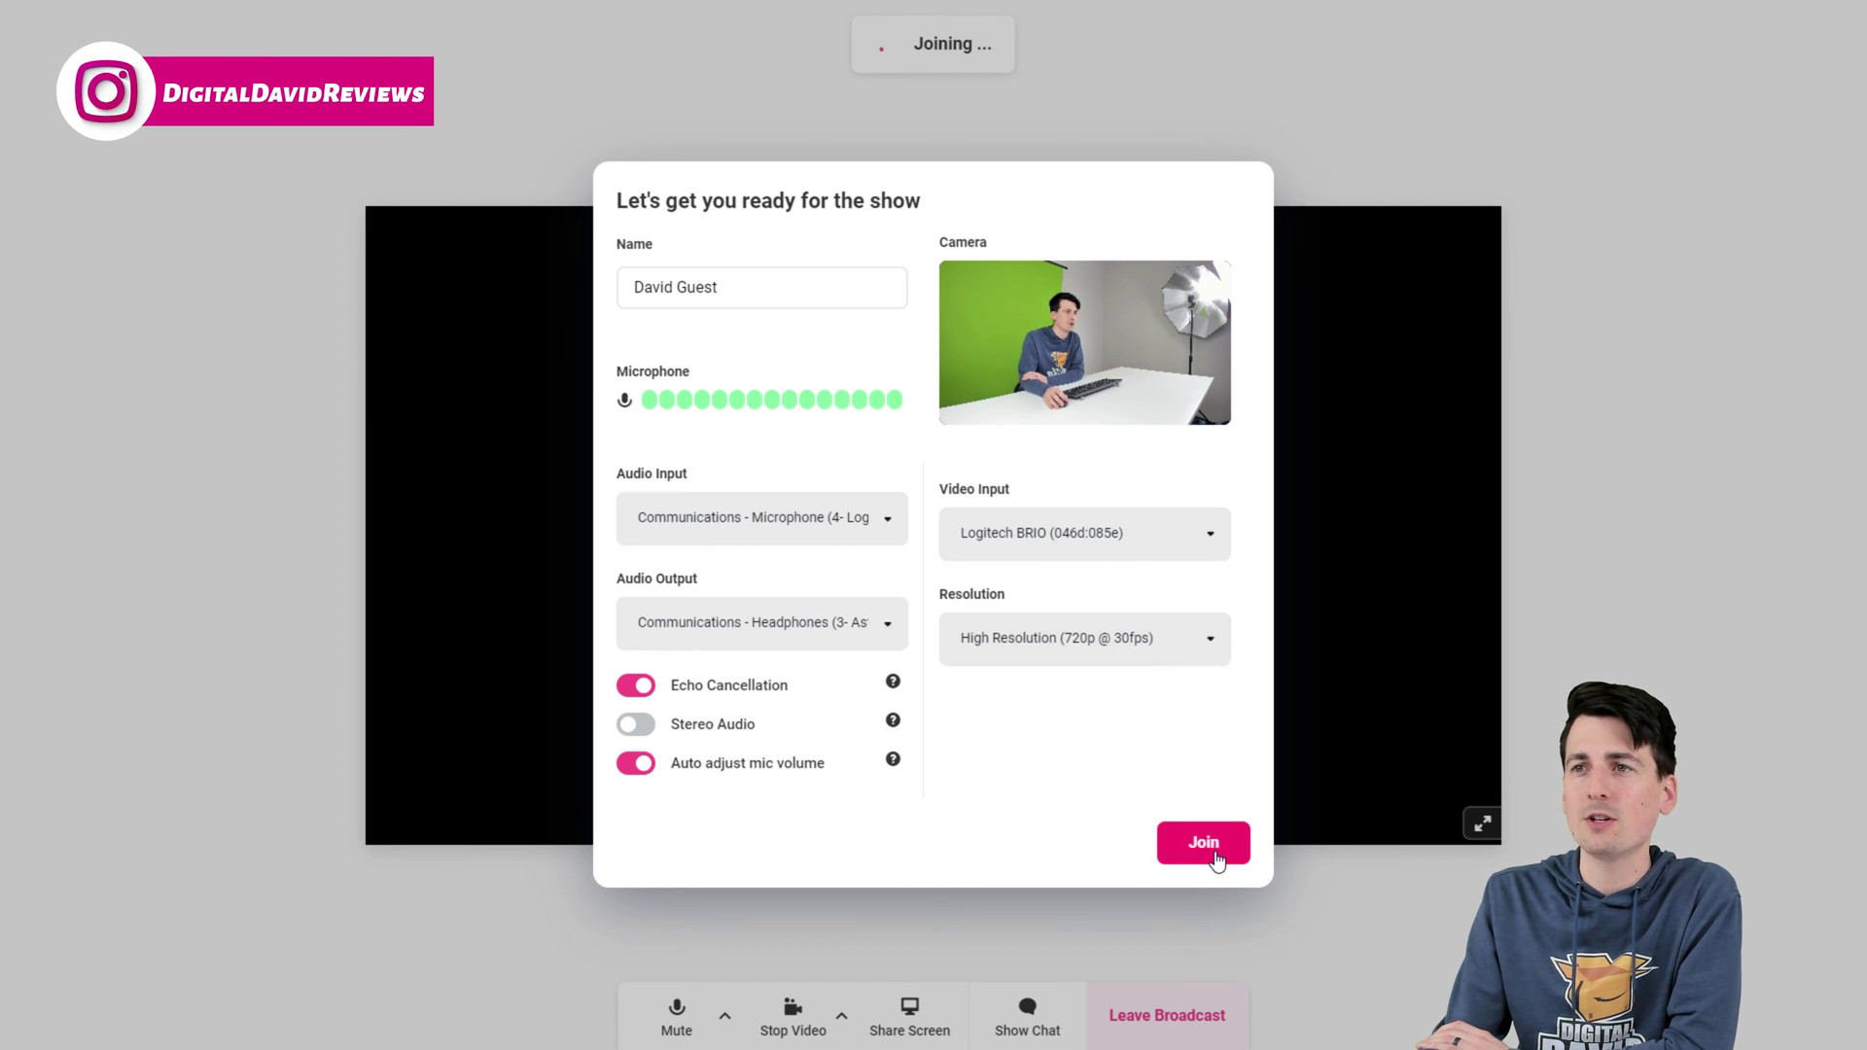
pyautogui.click(1061, 535)
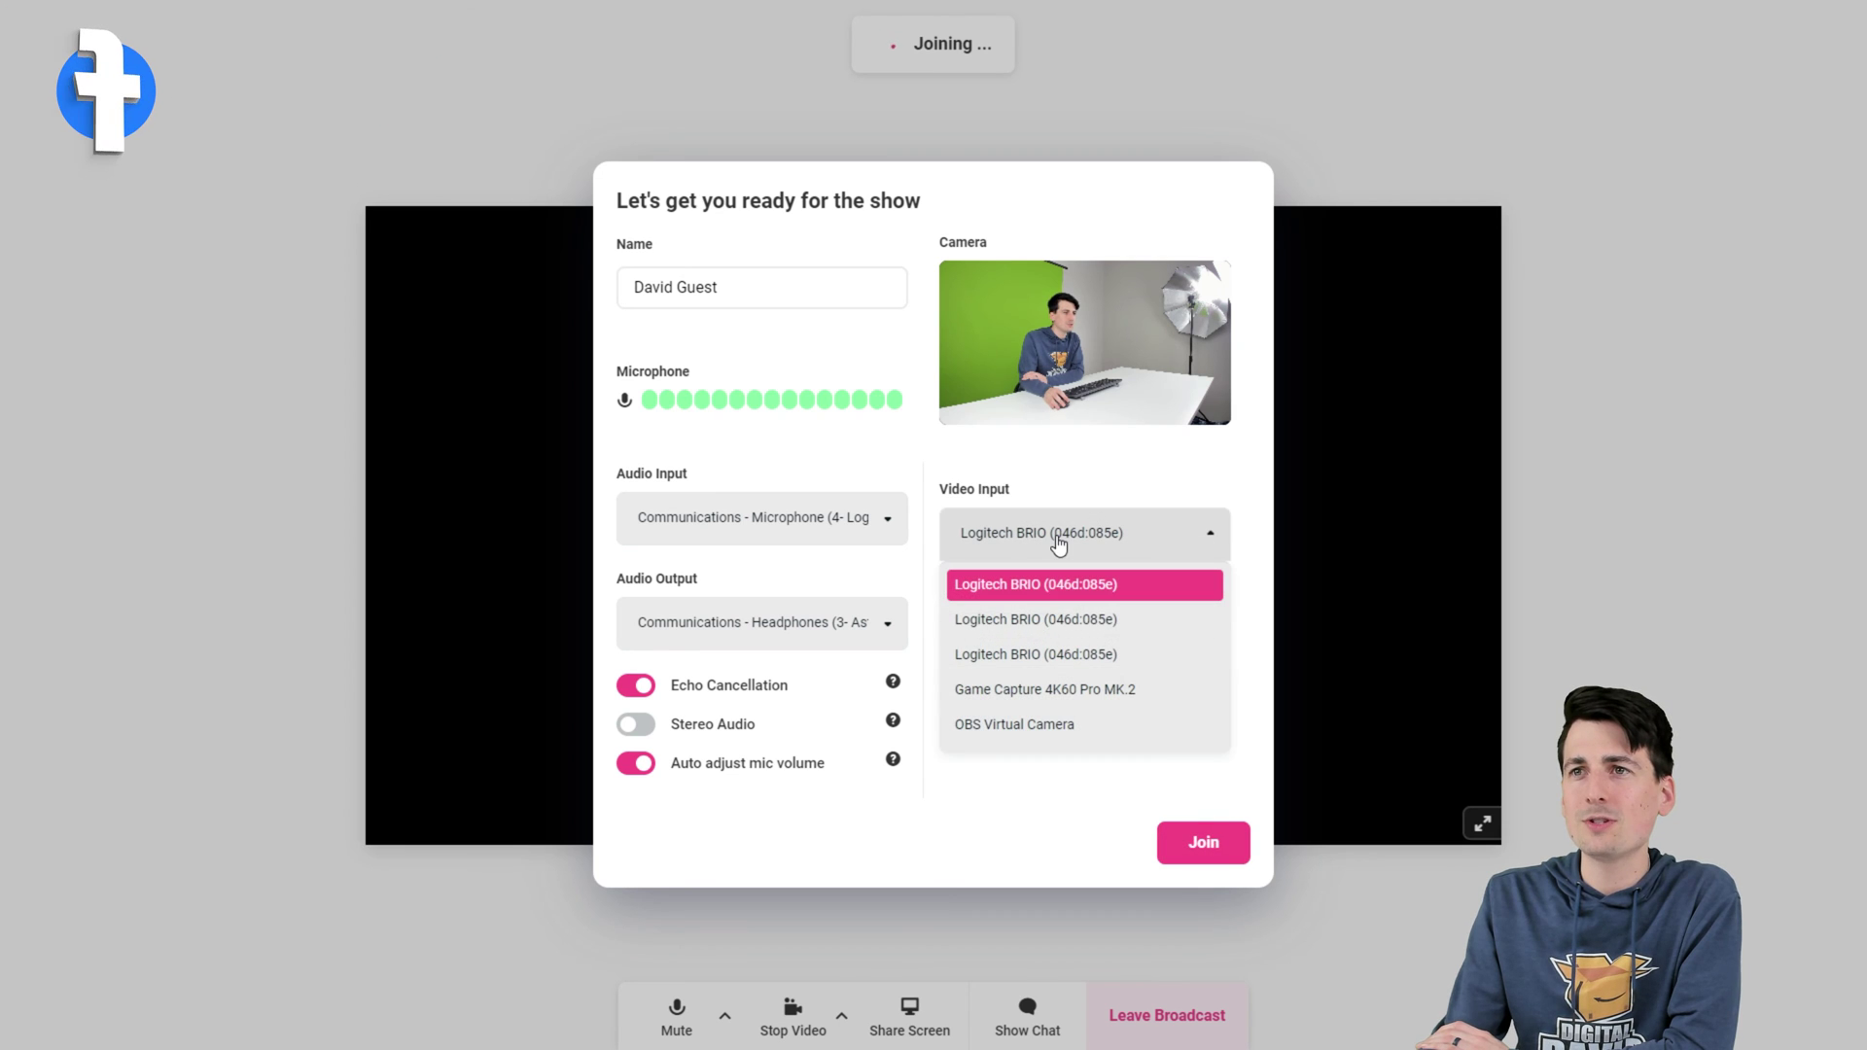
pyautogui.click(1050, 627)
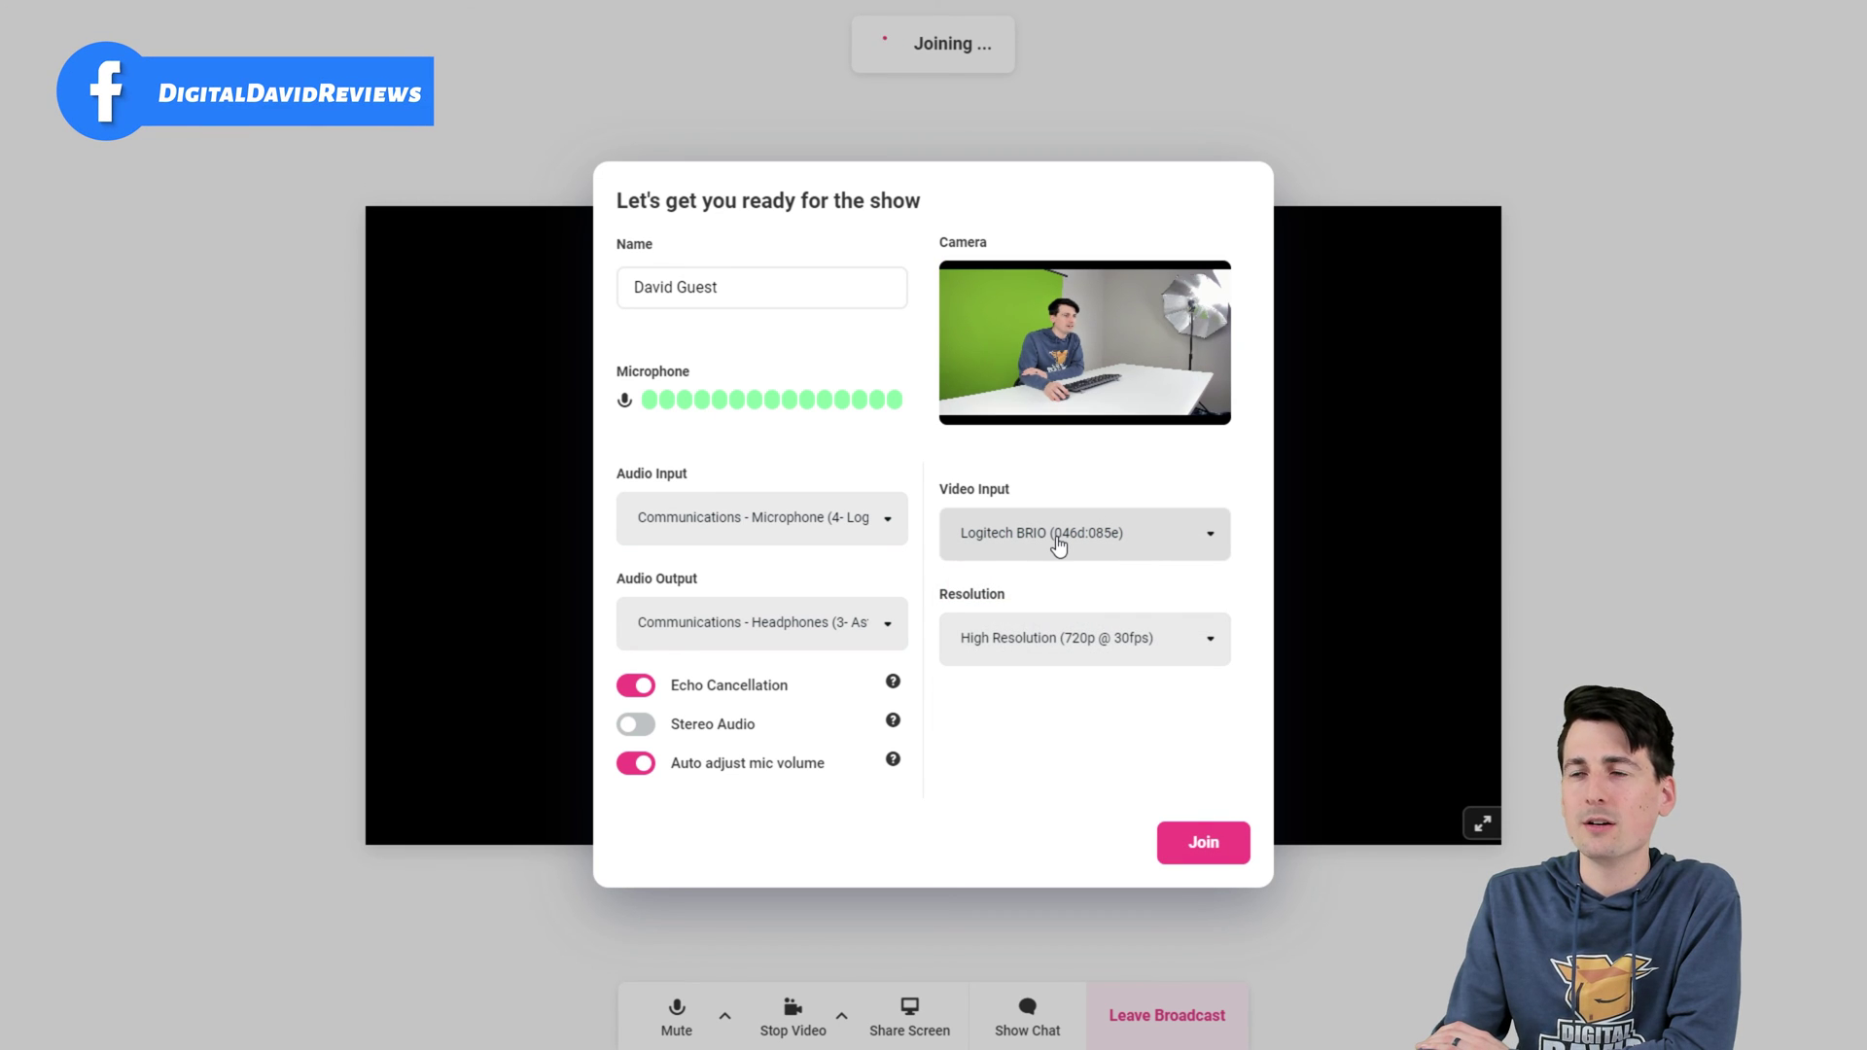
pyautogui.click(1216, 844)
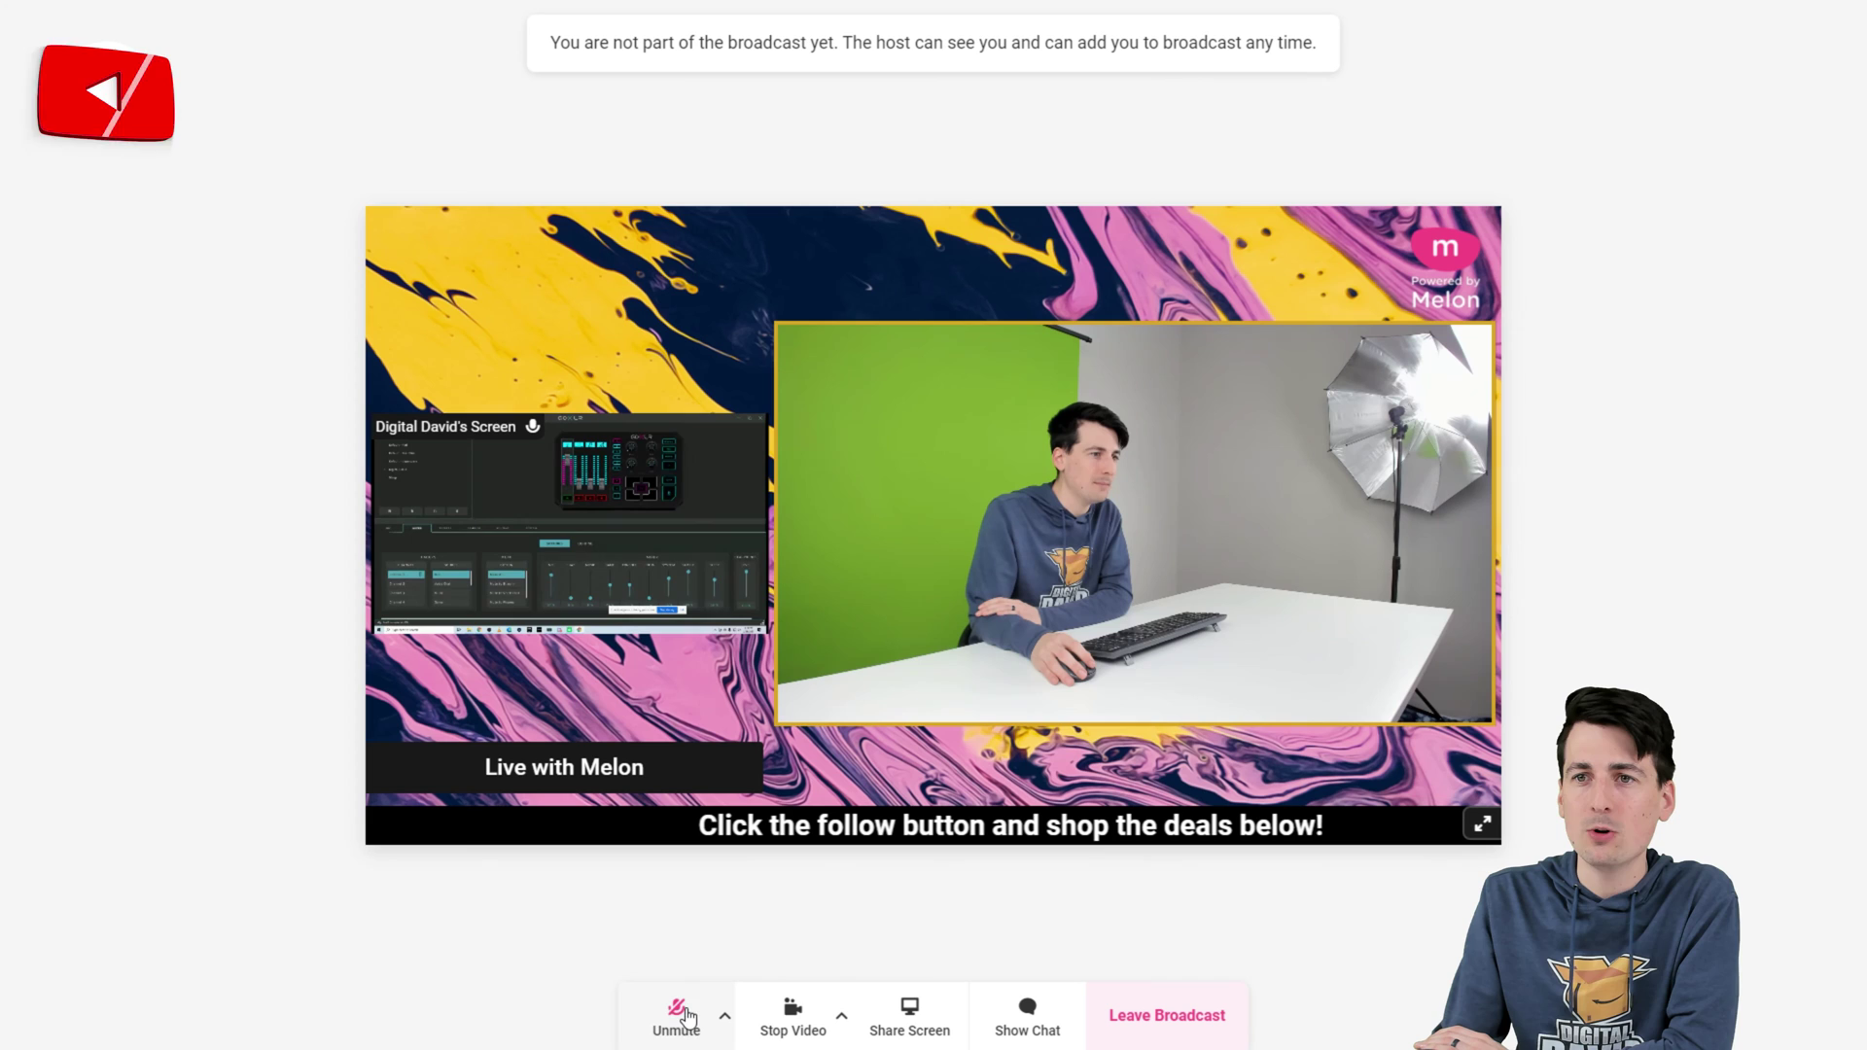
# Step: As the guest, toggle the camera off and on, cancel screen sharing, and open chat
pyautogui.click(797, 1014)
pyautogui.click(797, 1015)
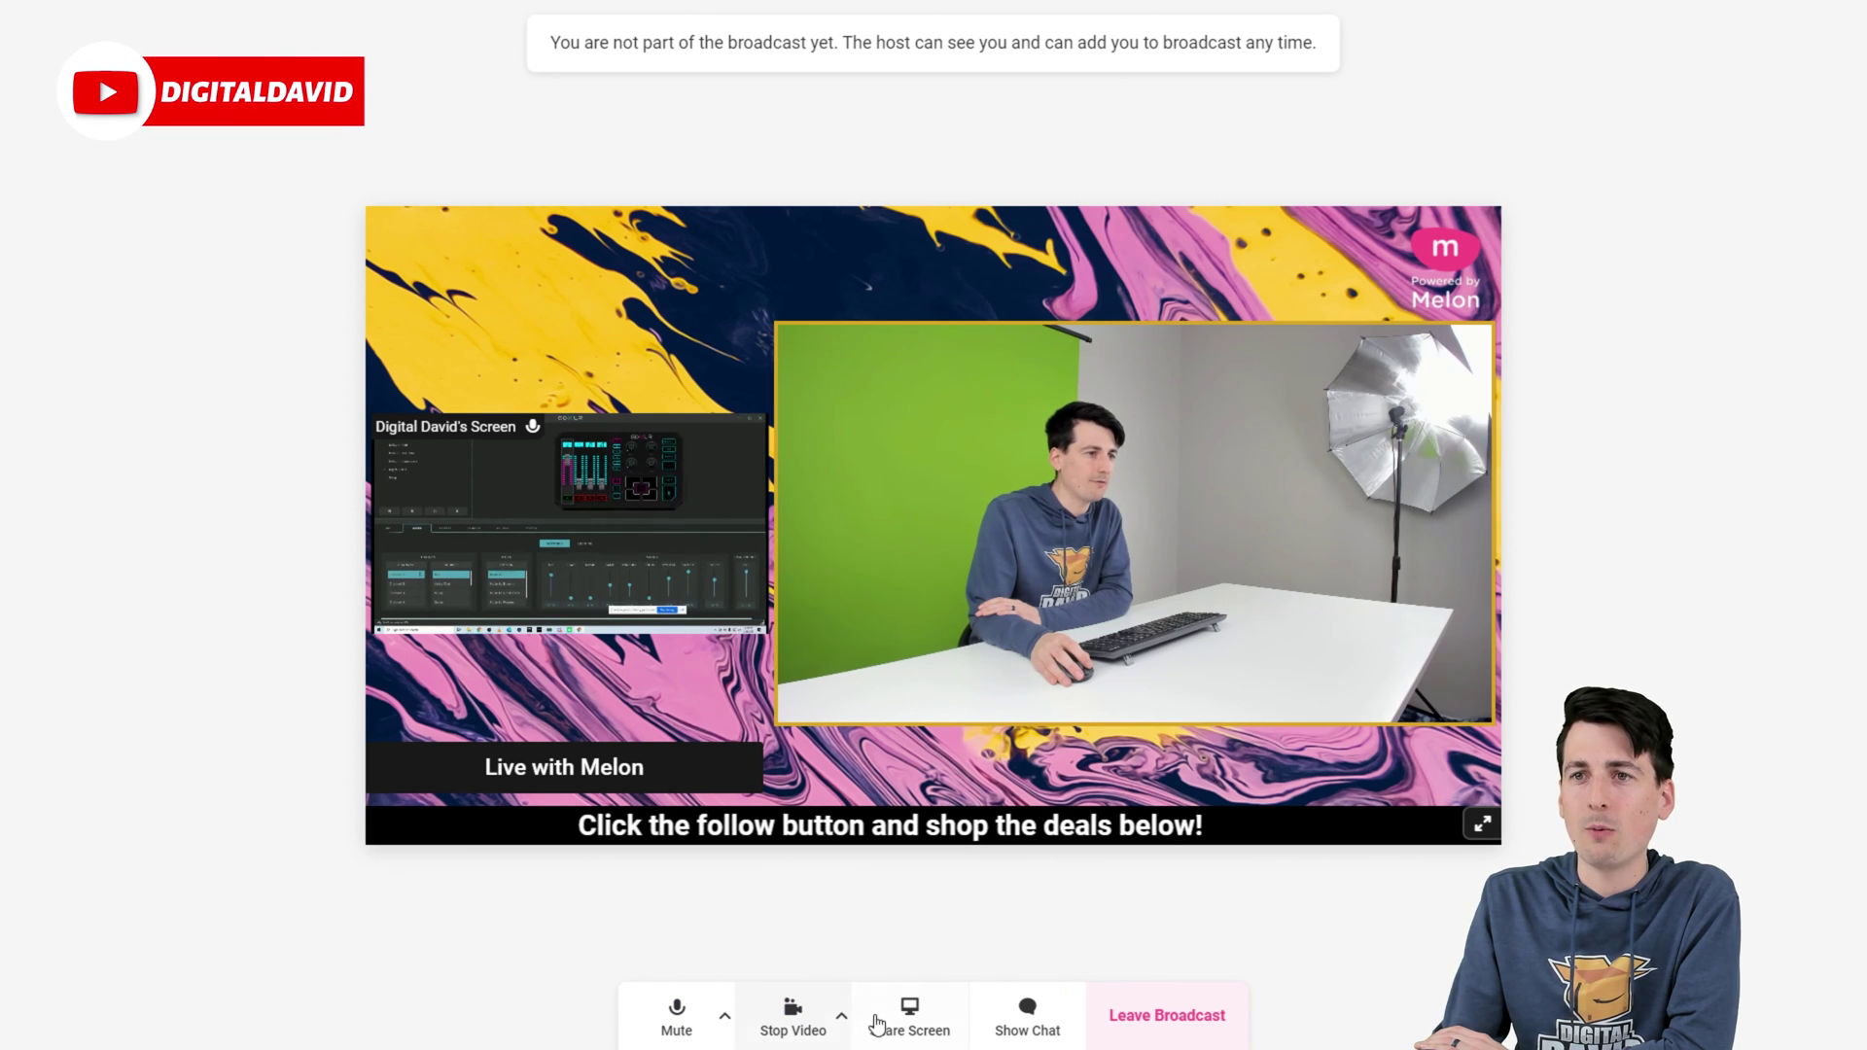
pyautogui.click(934, 1018)
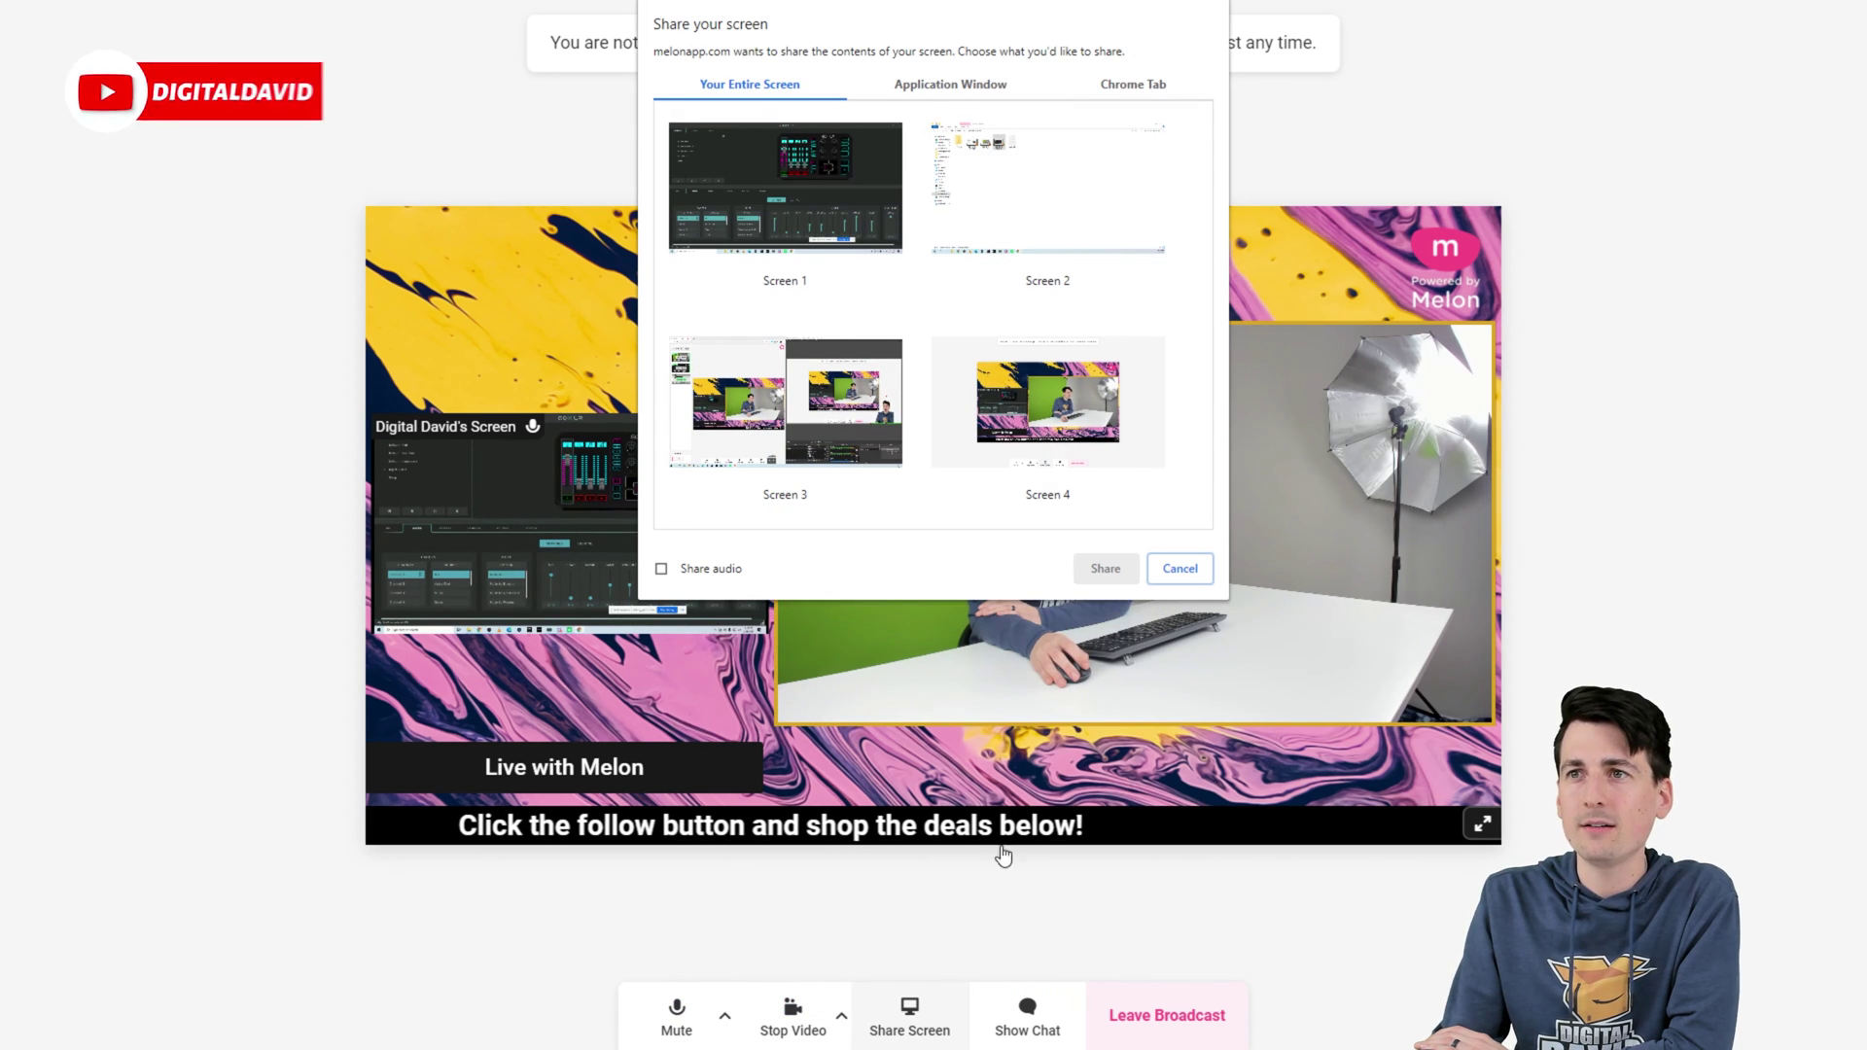
pyautogui.click(1184, 573)
pyautogui.click(1022, 1018)
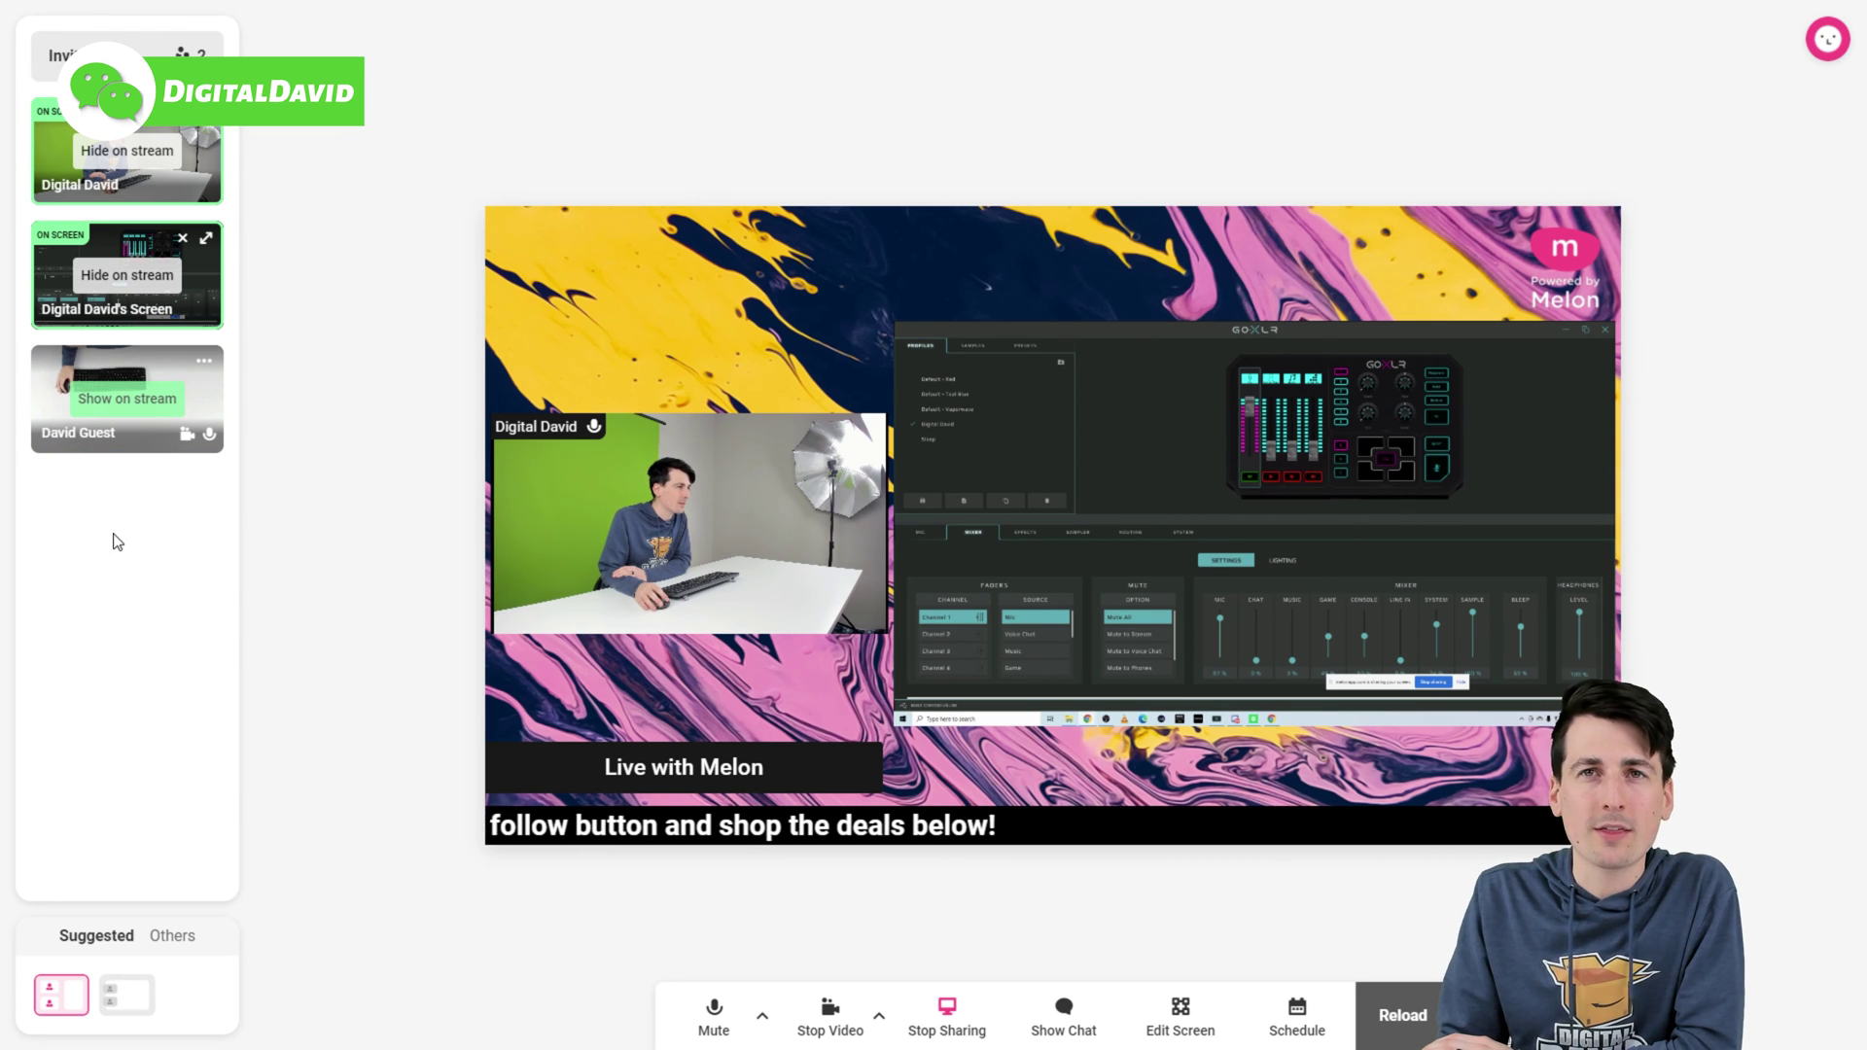
# Step: Put the guest on stream, toggle its camera off and on, and unmute its mic
pyautogui.click(113, 399)
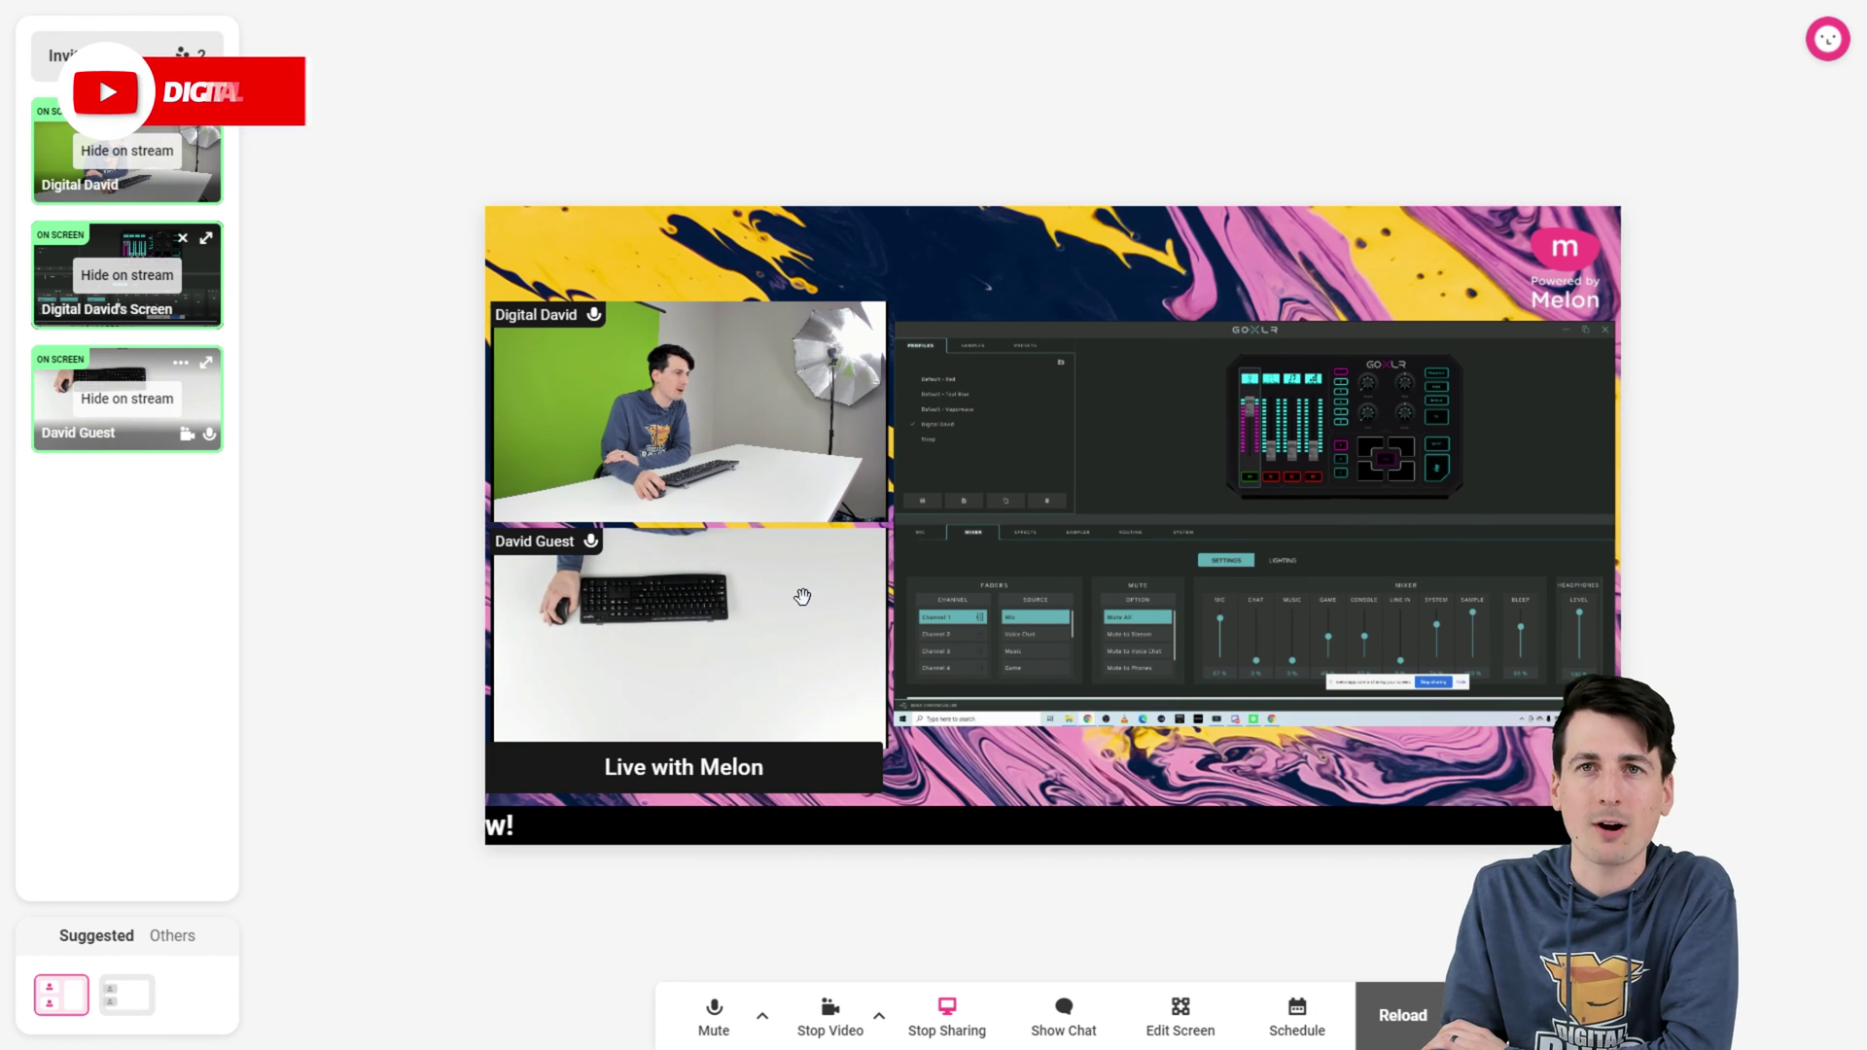
pyautogui.click(101, 407)
pyautogui.click(109, 406)
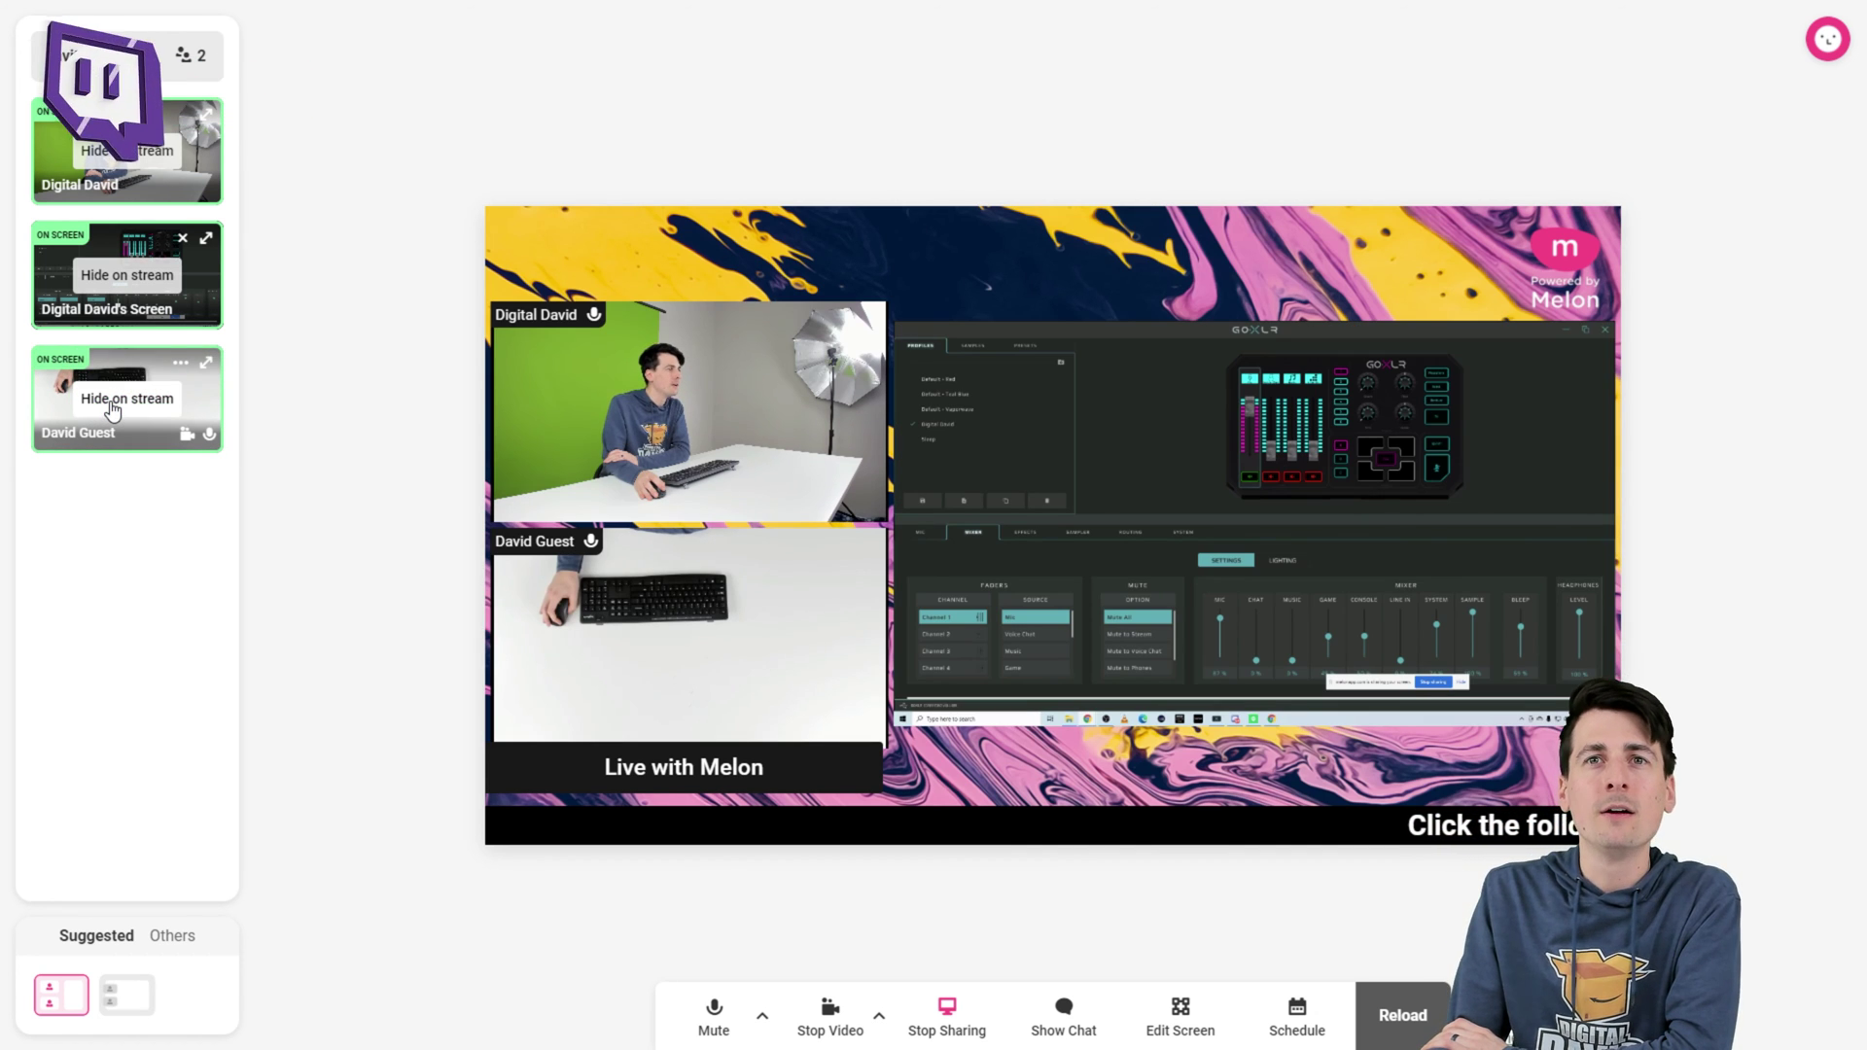
pyautogui.click(185, 434)
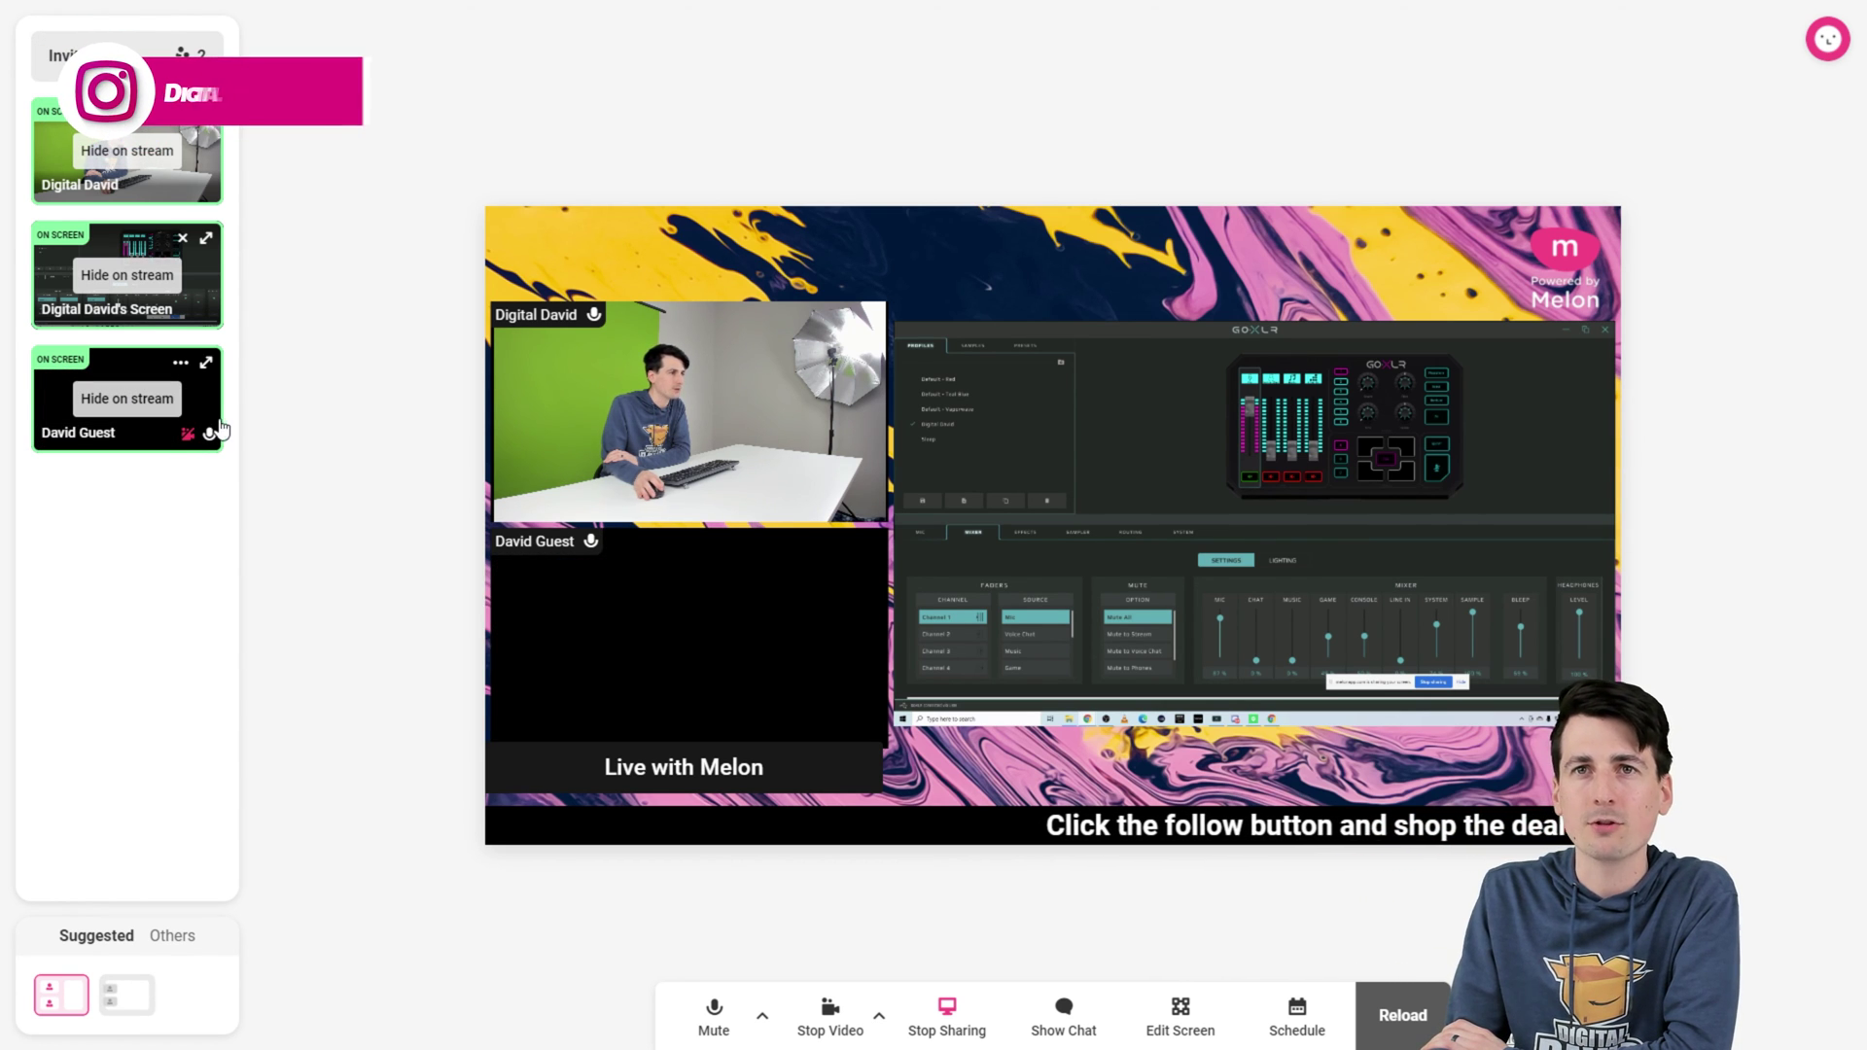
pyautogui.click(187, 434)
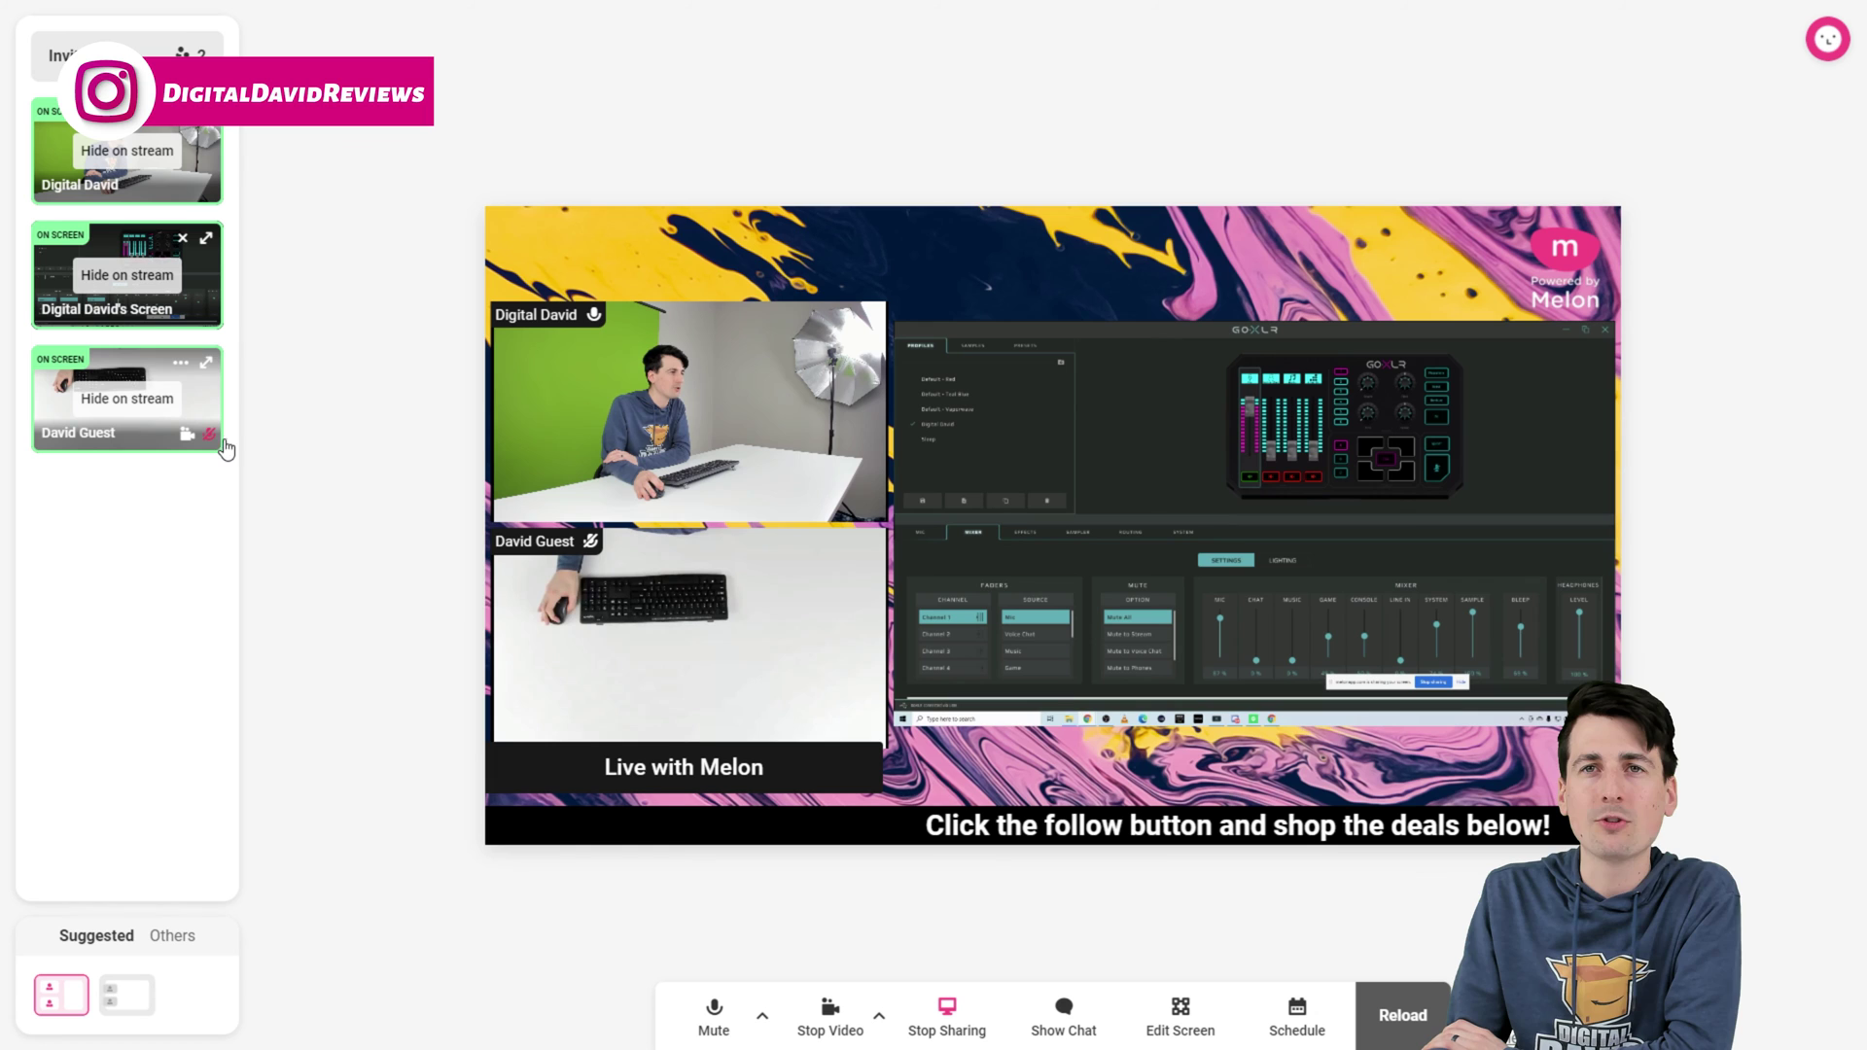
pyautogui.click(210, 434)
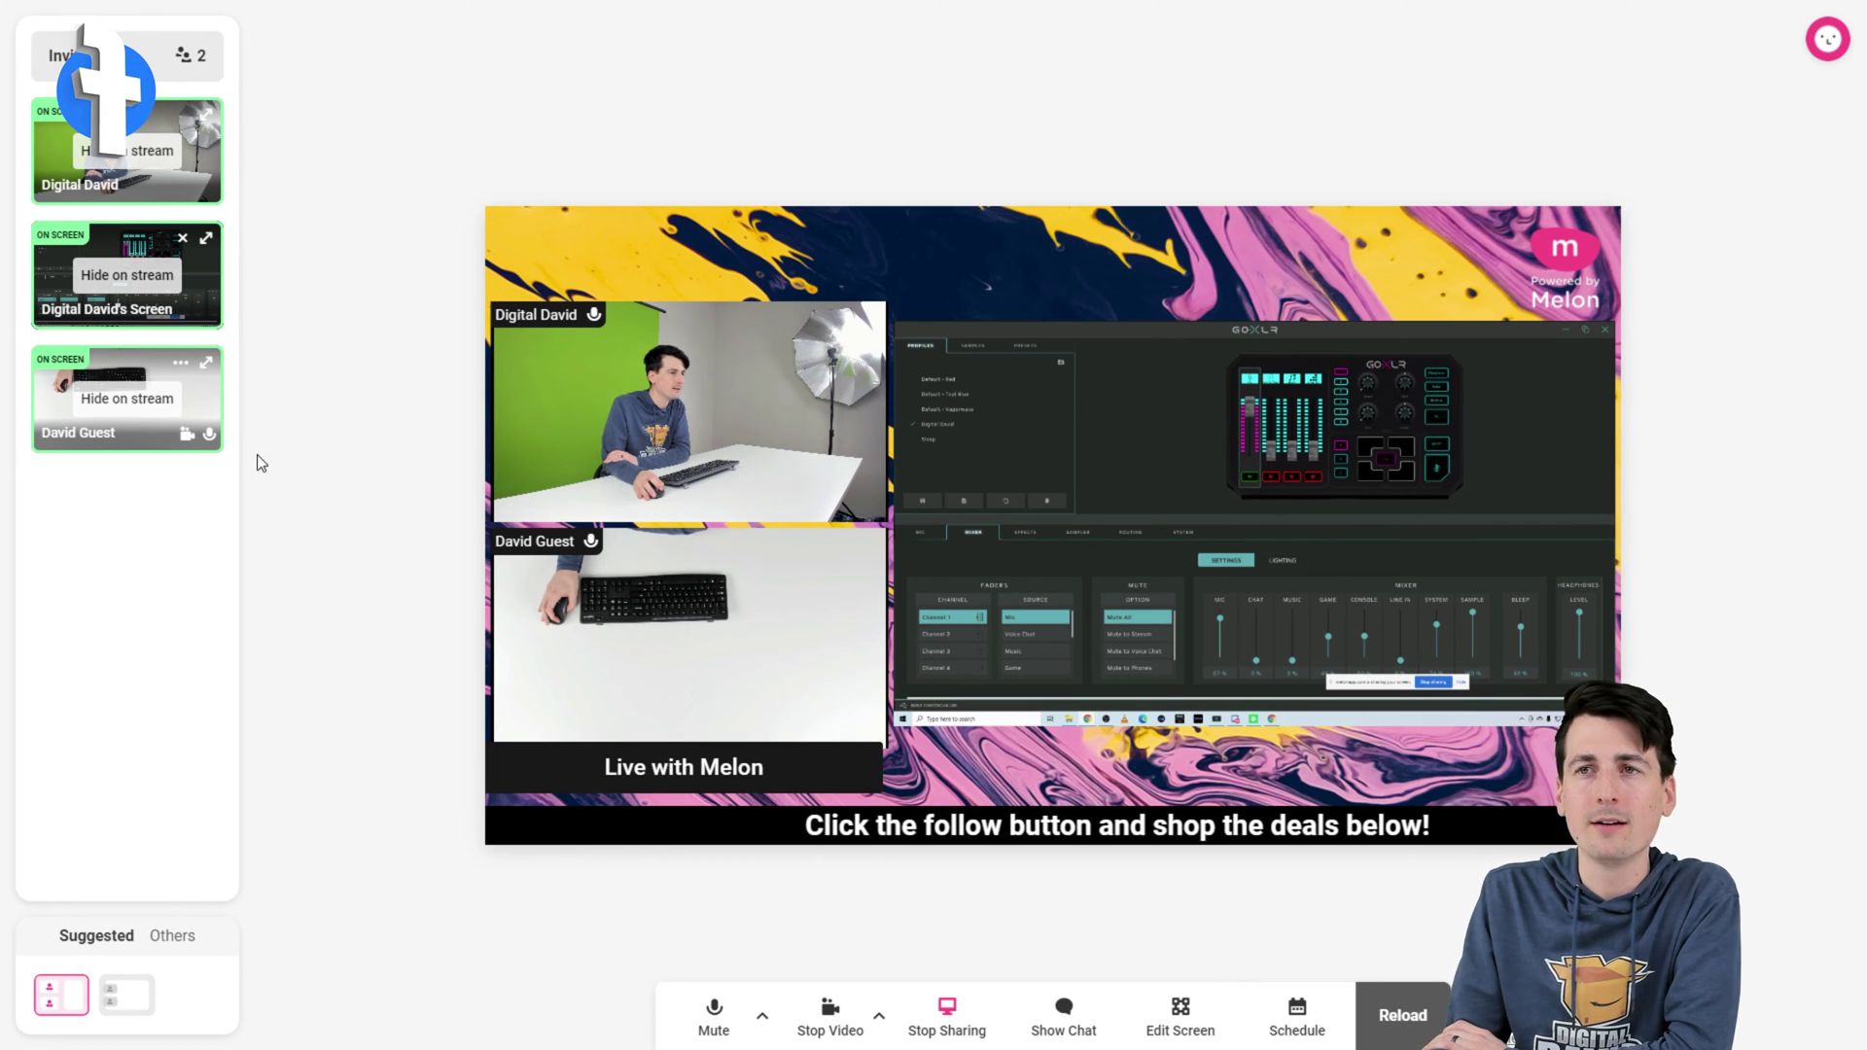
# Step: Try Spotlight on the guest, then drag tiles so the host camera fills the main slot
pyautogui.click(179, 360)
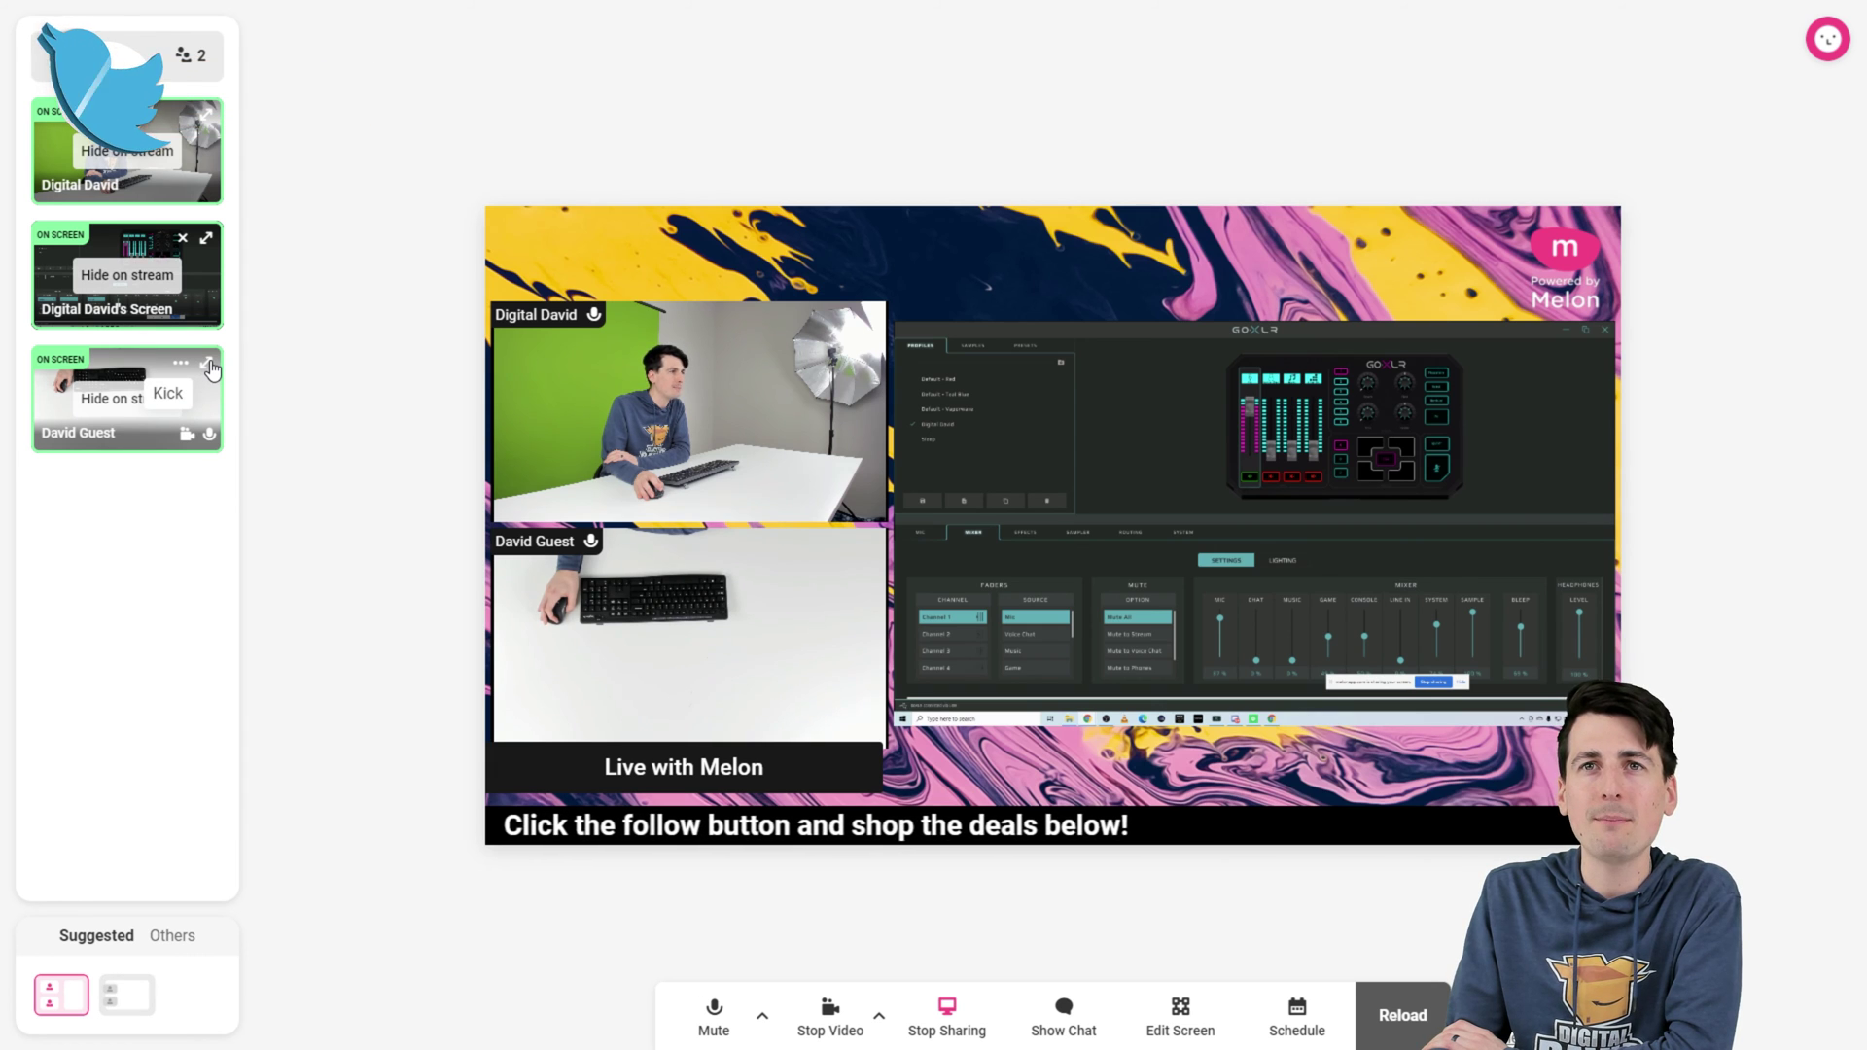
pyautogui.click(209, 366)
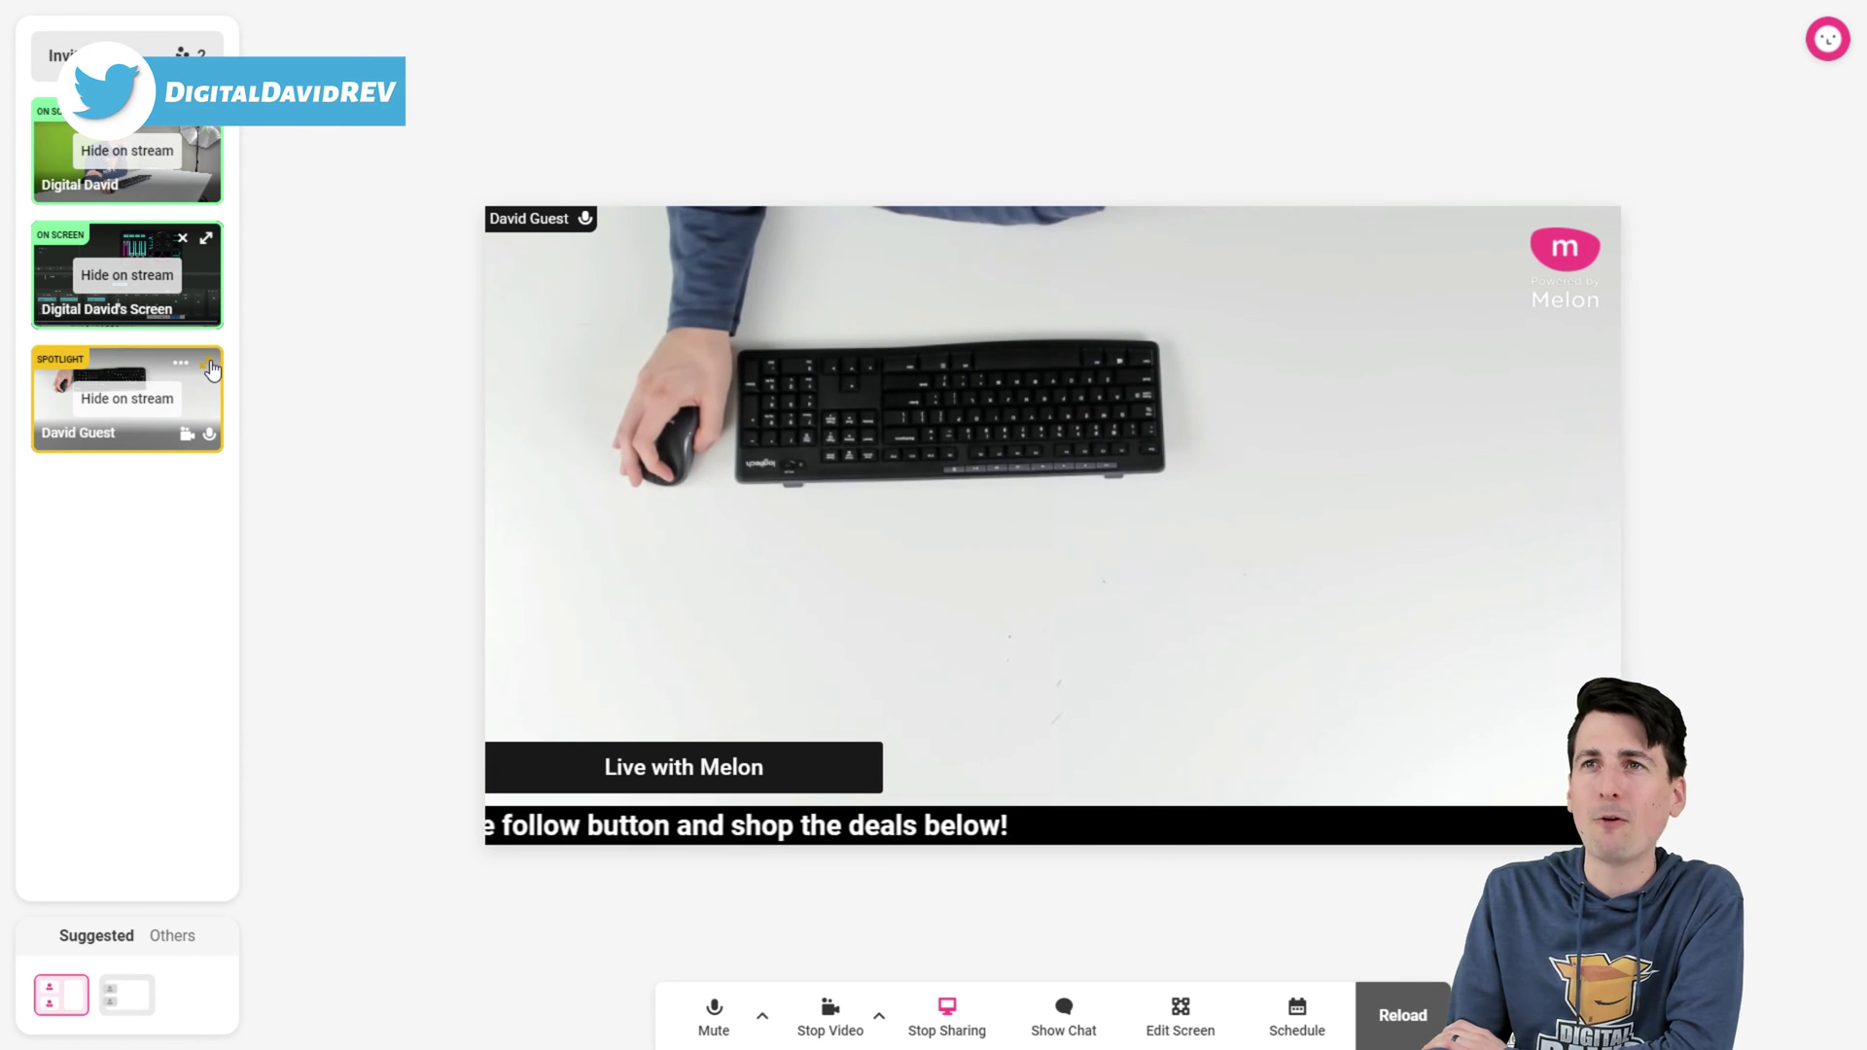
pyautogui.click(210, 367)
pyautogui.click(210, 367)
pyautogui.click(210, 366)
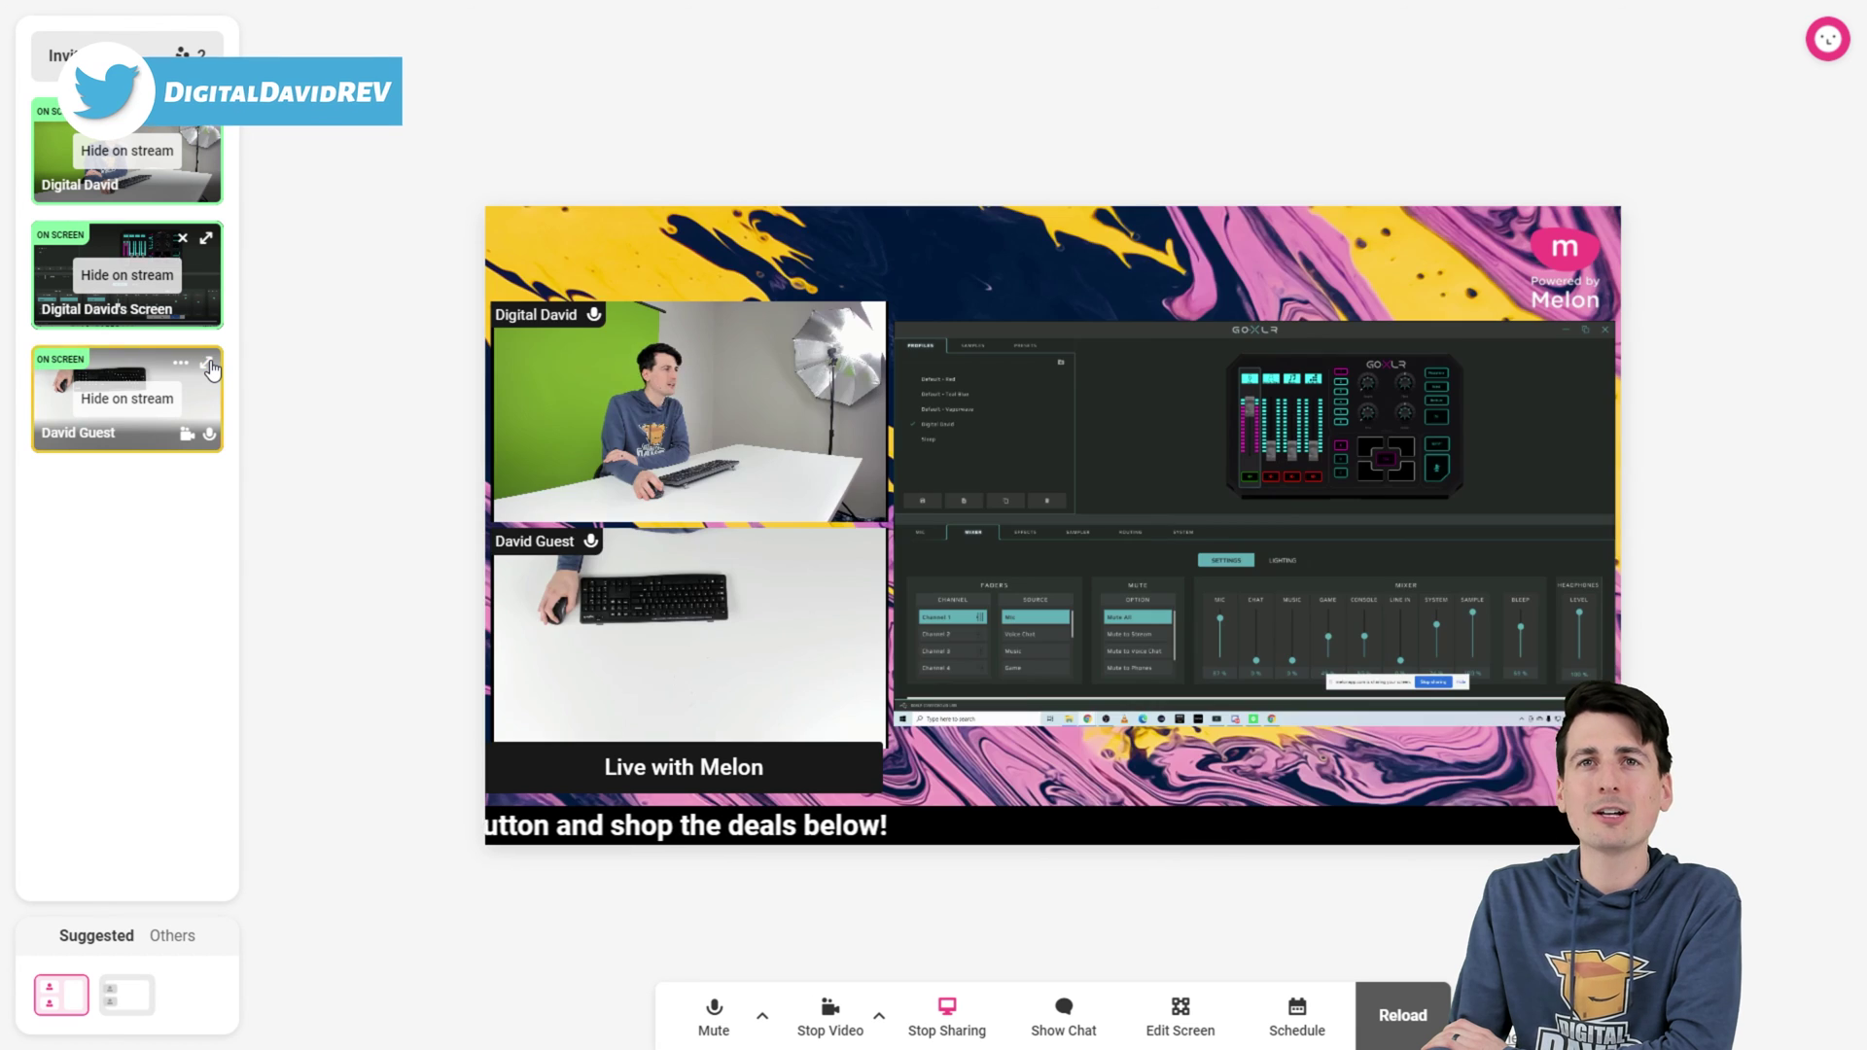
pyautogui.click(210, 367)
pyautogui.click(210, 366)
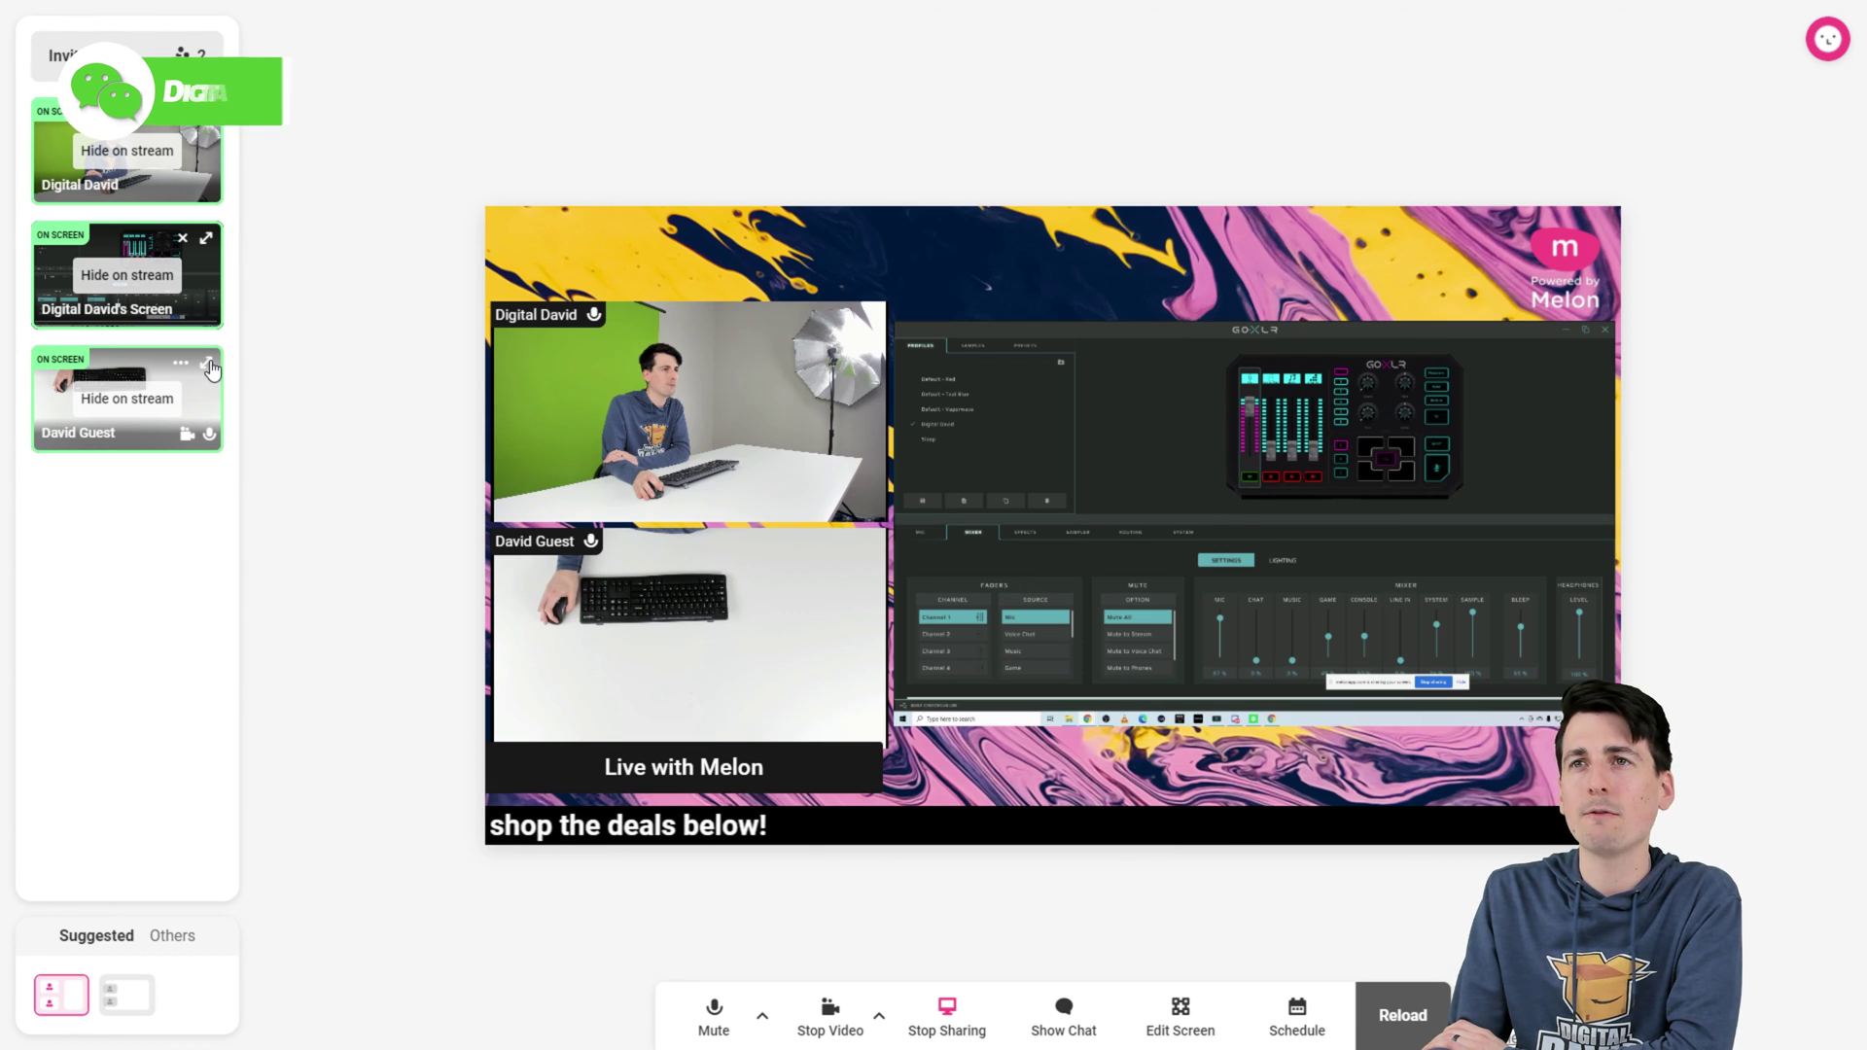
pyautogui.moveTo(784, 637); pyautogui.dragTo(1176, 533)
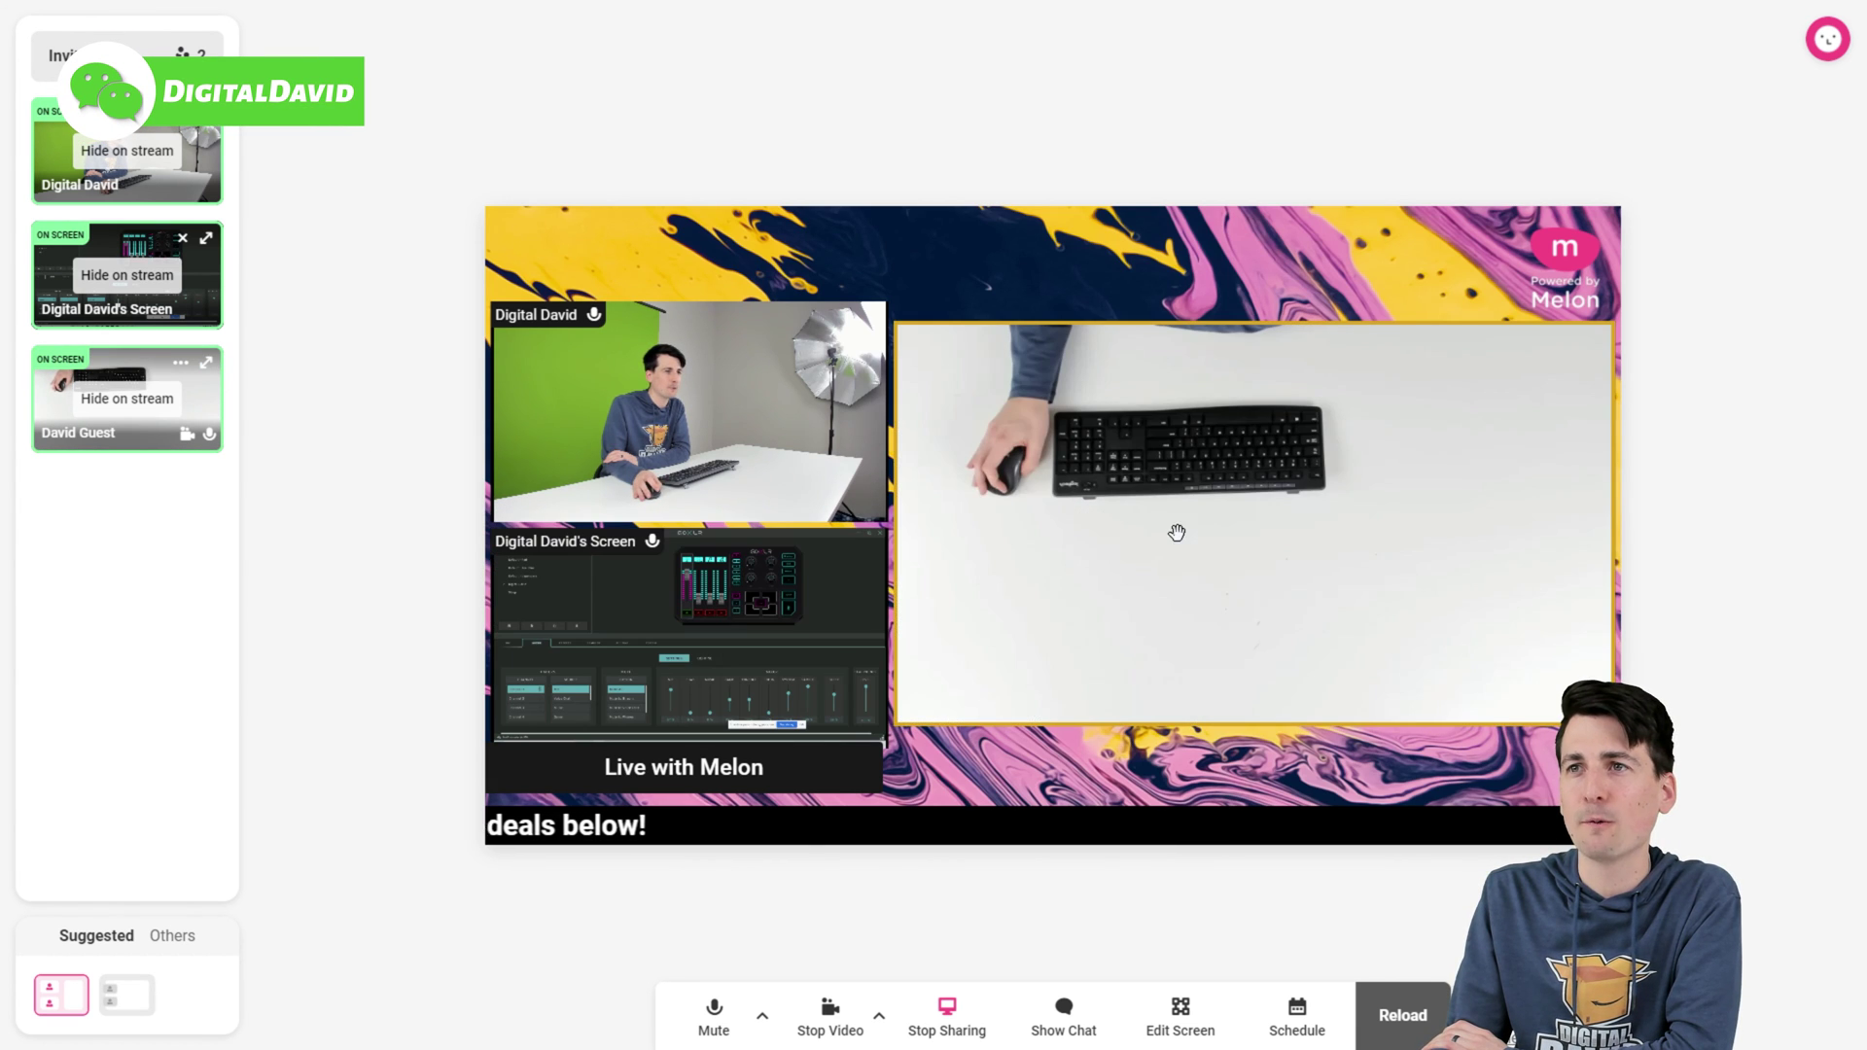
pyautogui.moveTo(736, 427); pyautogui.dragTo(1160, 567)
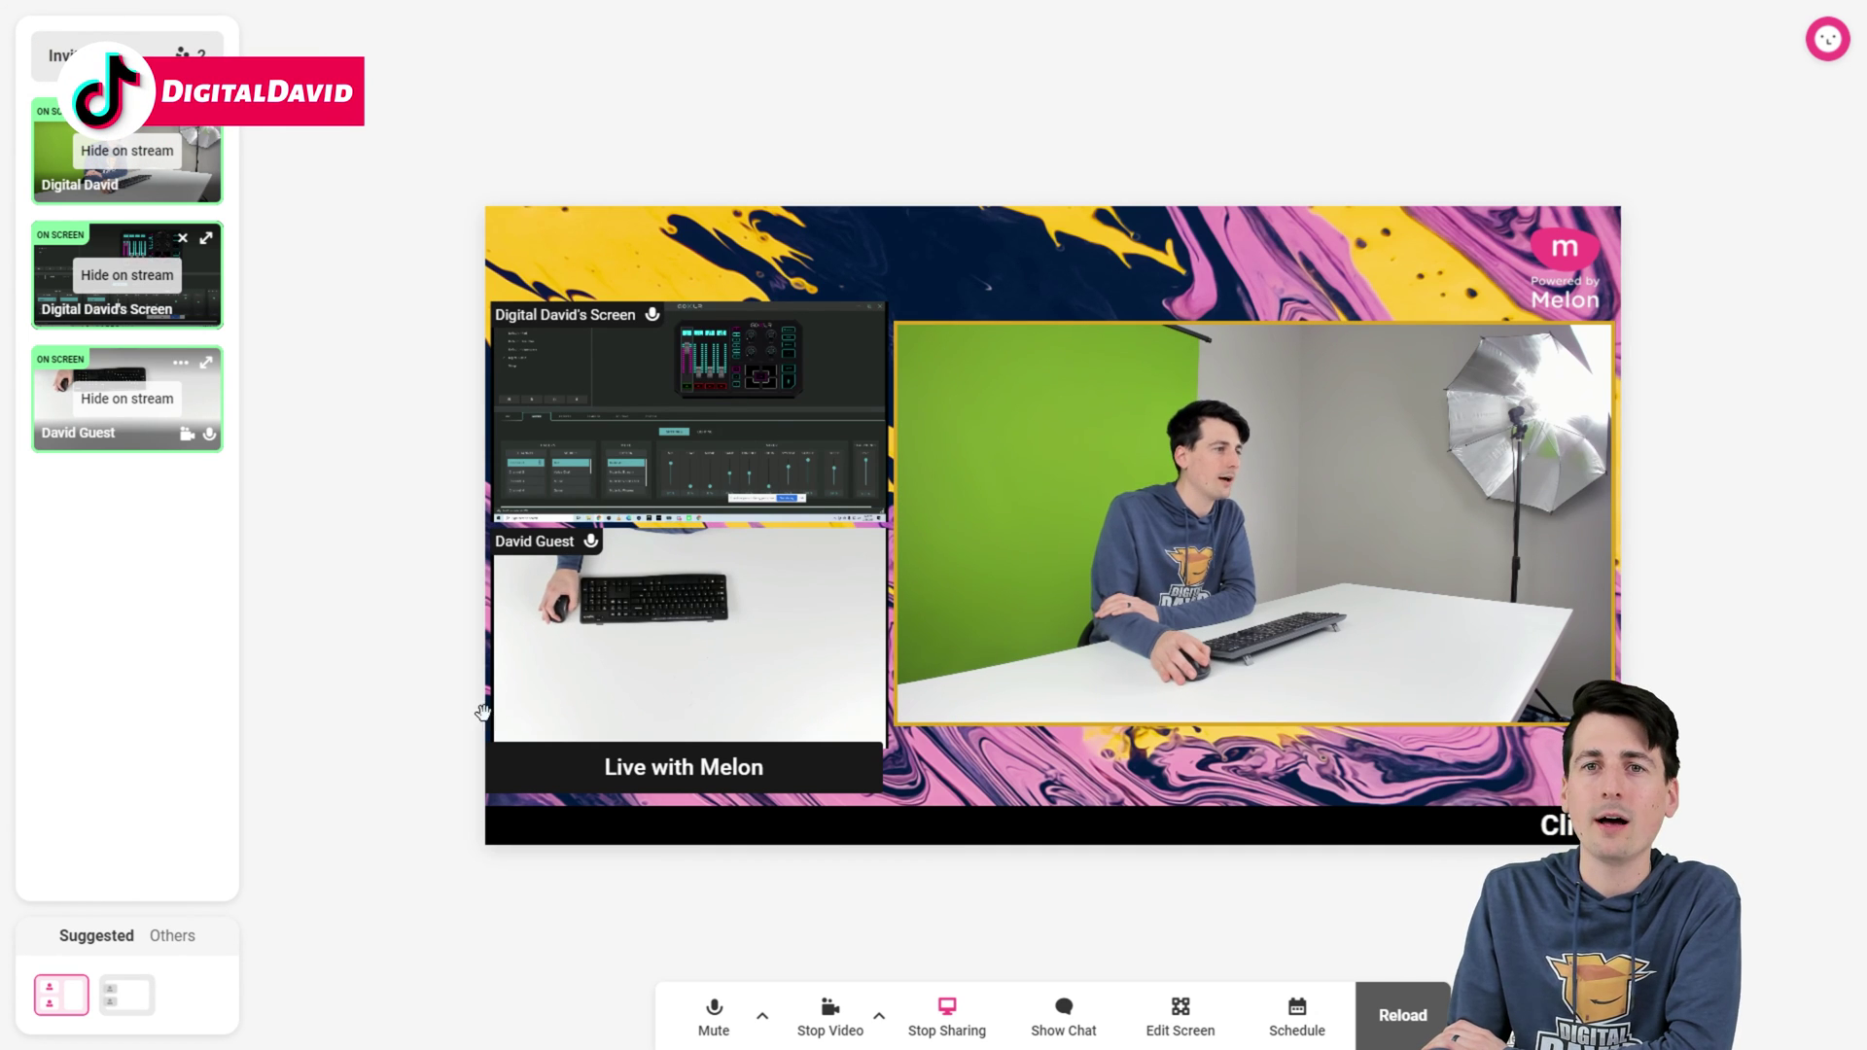